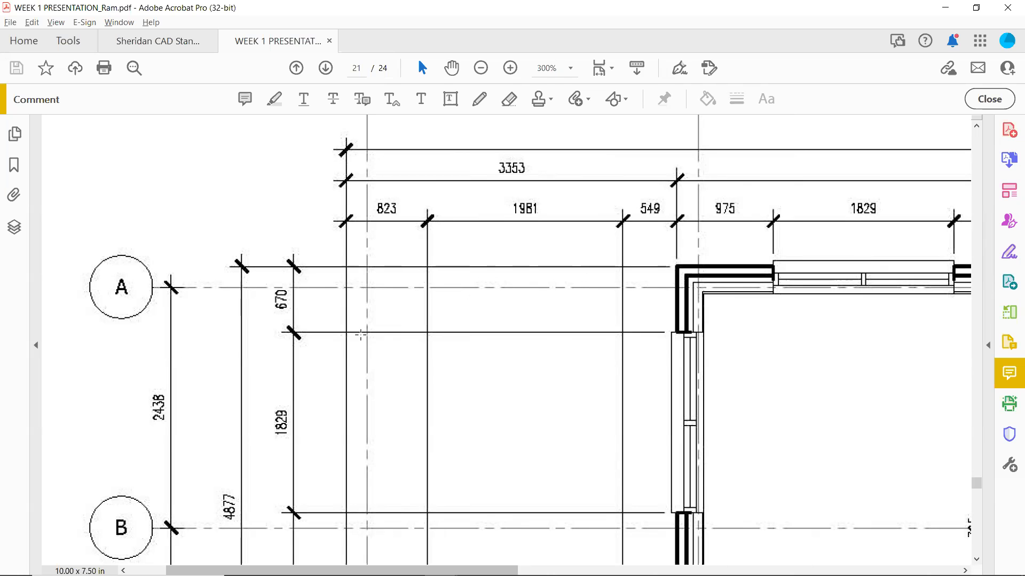
Switch to Drawing1 in AutoCAD and draw a short horizontal line outward from the building's upper-left exterior wall corner.
key("alt+Tab")
key("alt+Tab")
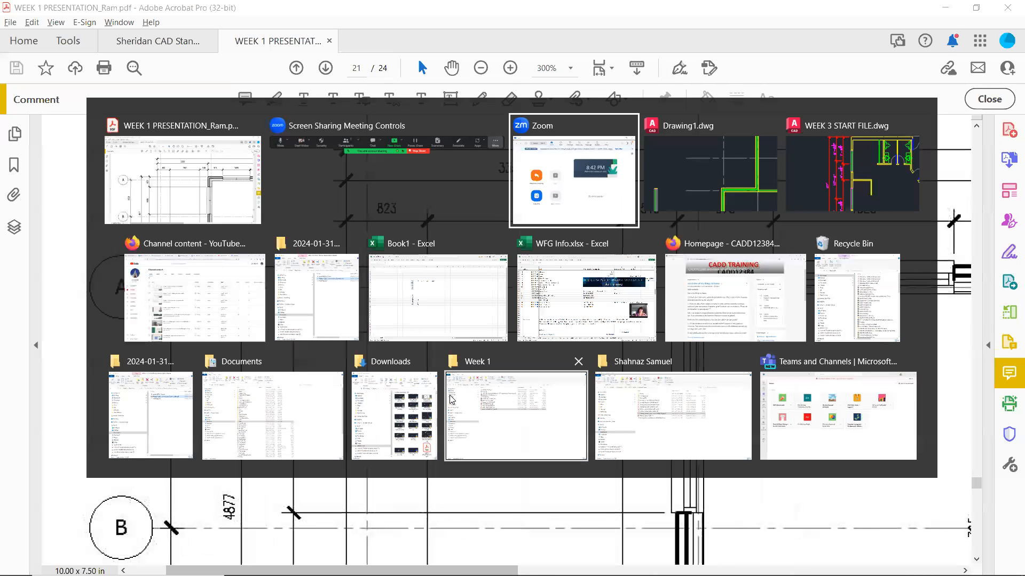
key("alt+Tab")
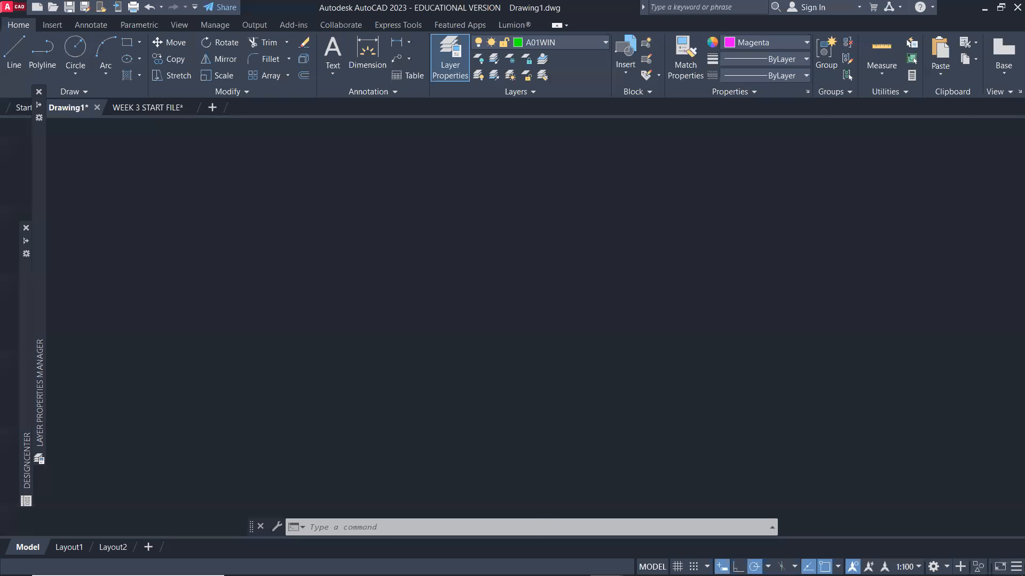
scroll(607, 337, "down", 3)
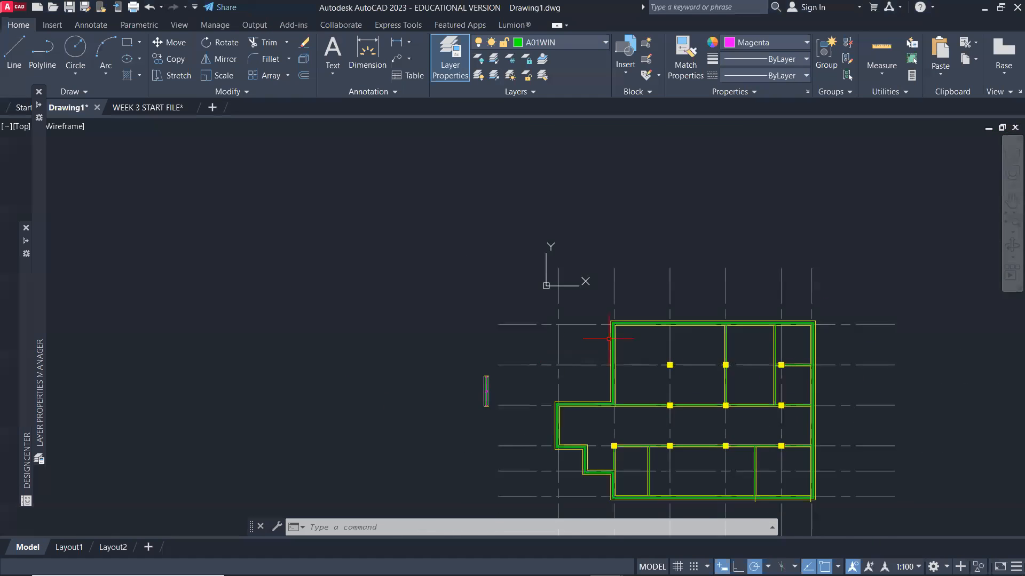
scroll(616, 328, "up", 8)
type("l")
key("Return")
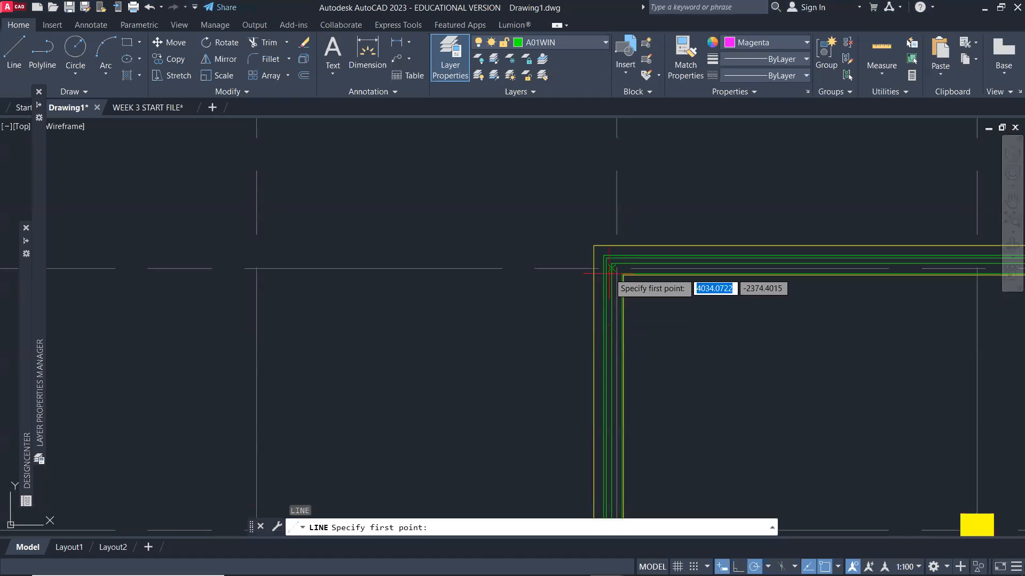
scroll(582, 224, "up", 2)
left_click(540, 170)
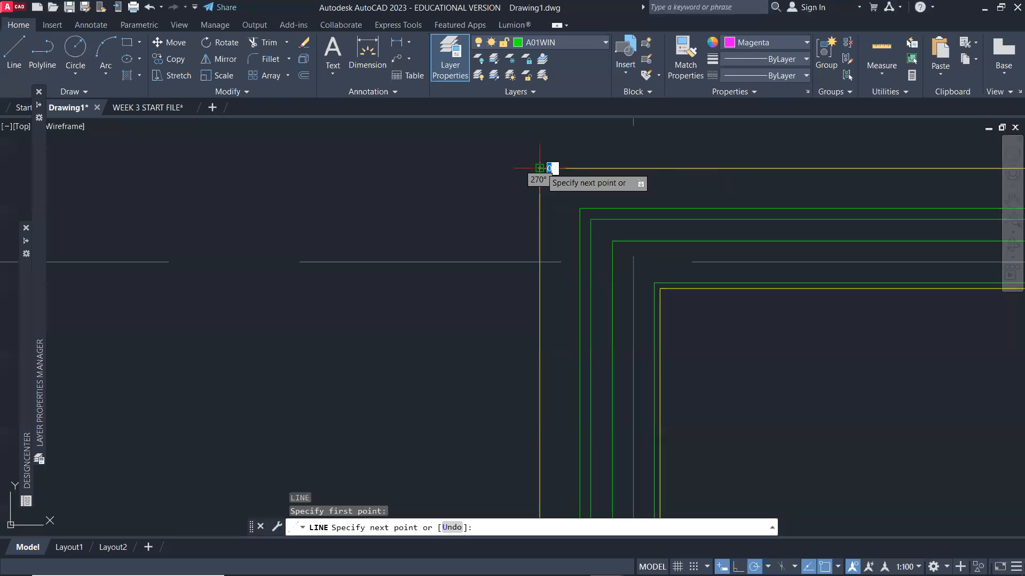
scroll(442, 169, "down", 2)
left_click(407, 170)
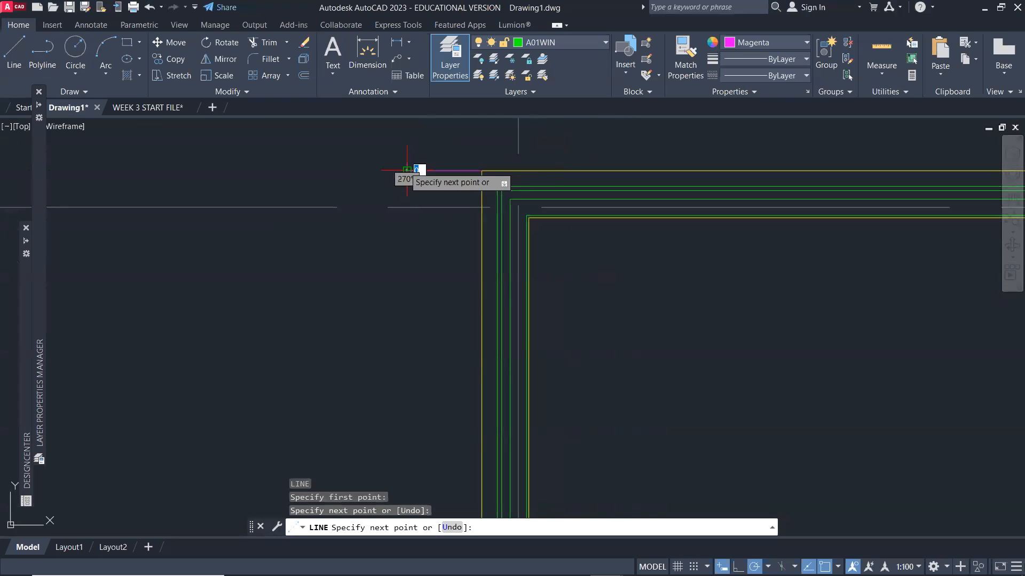
key("Return")
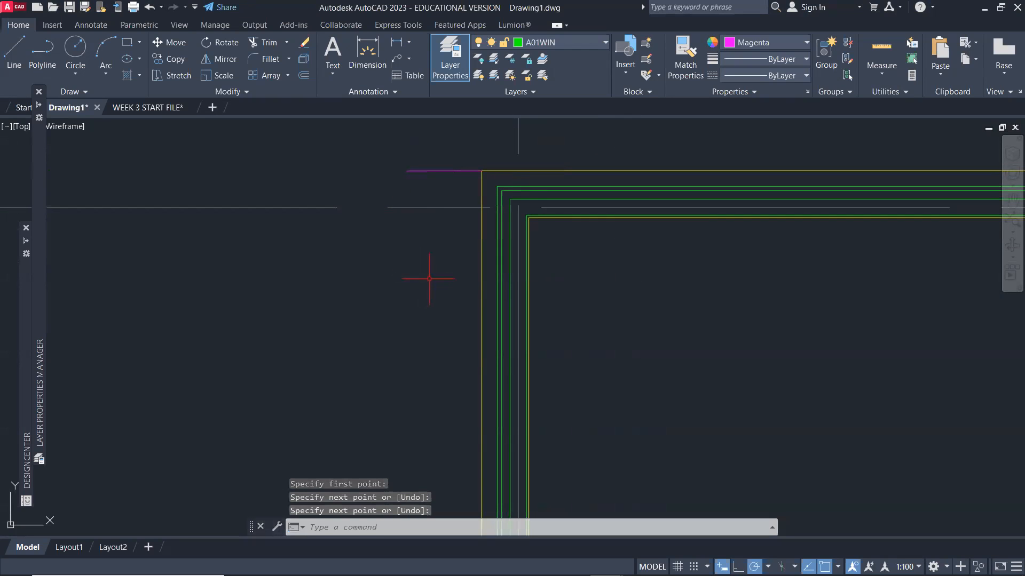
Look up the corner-to-window dimension in the PDF plan and offset the short magenta line 670 downward.
type("o")
key("Return")
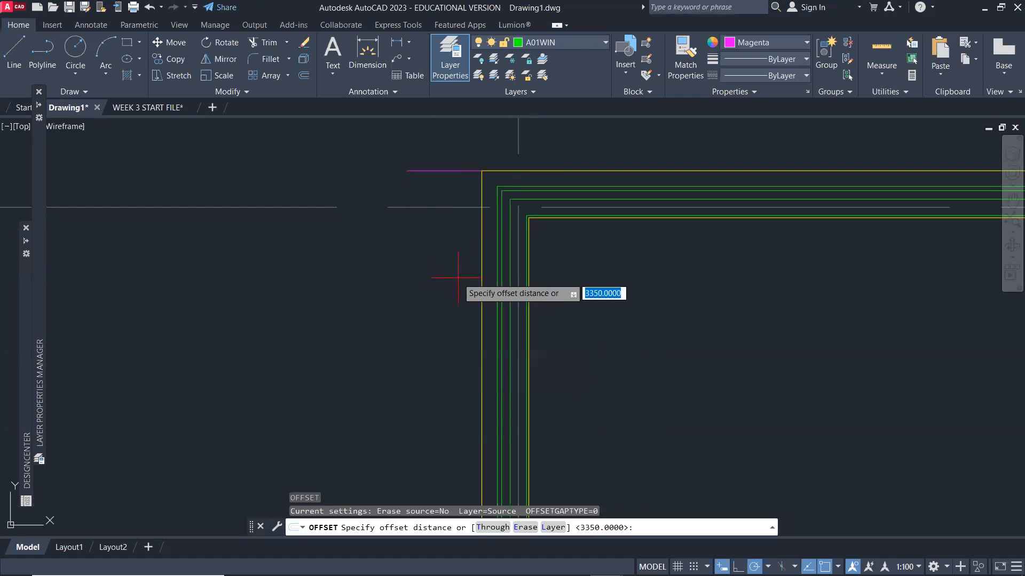
key("alt+Tab")
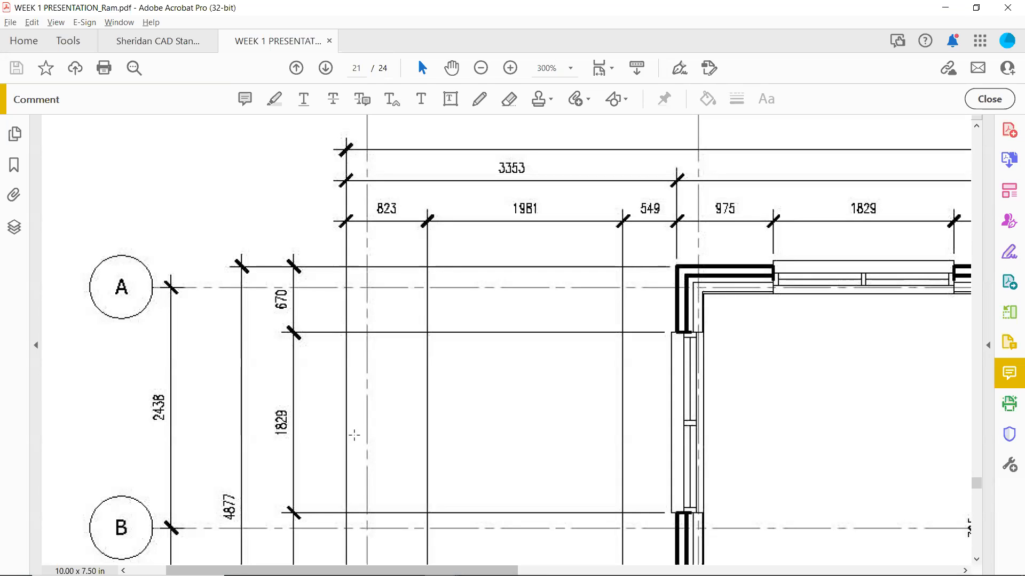
key("alt+Tab")
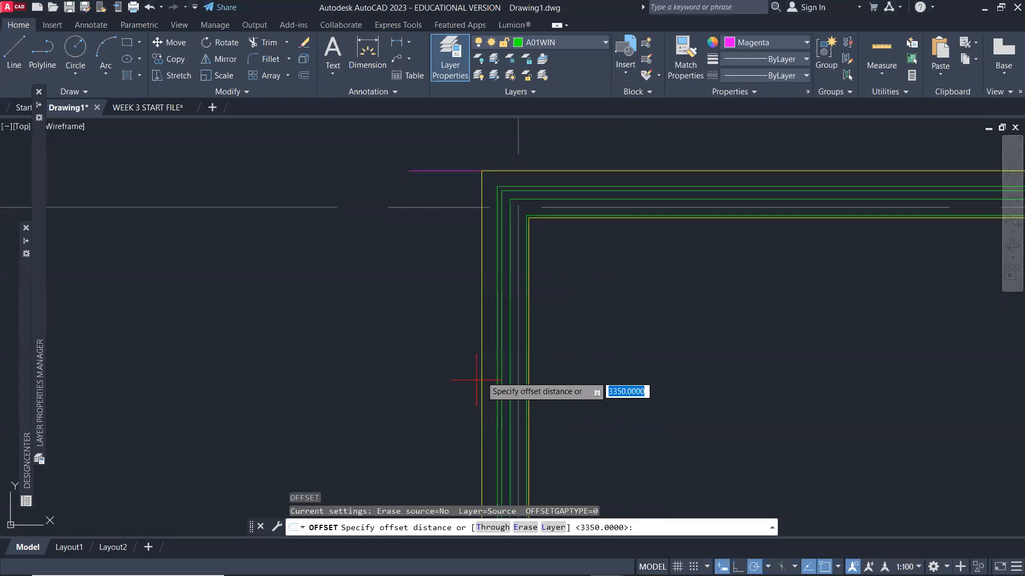
type("670")
key("Return")
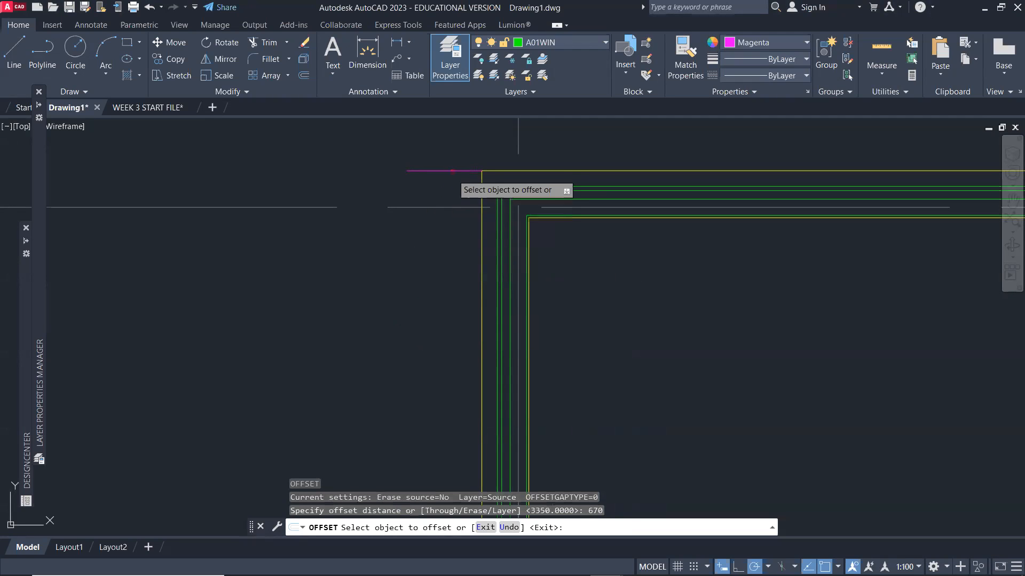
left_click(453, 171)
left_click(421, 230)
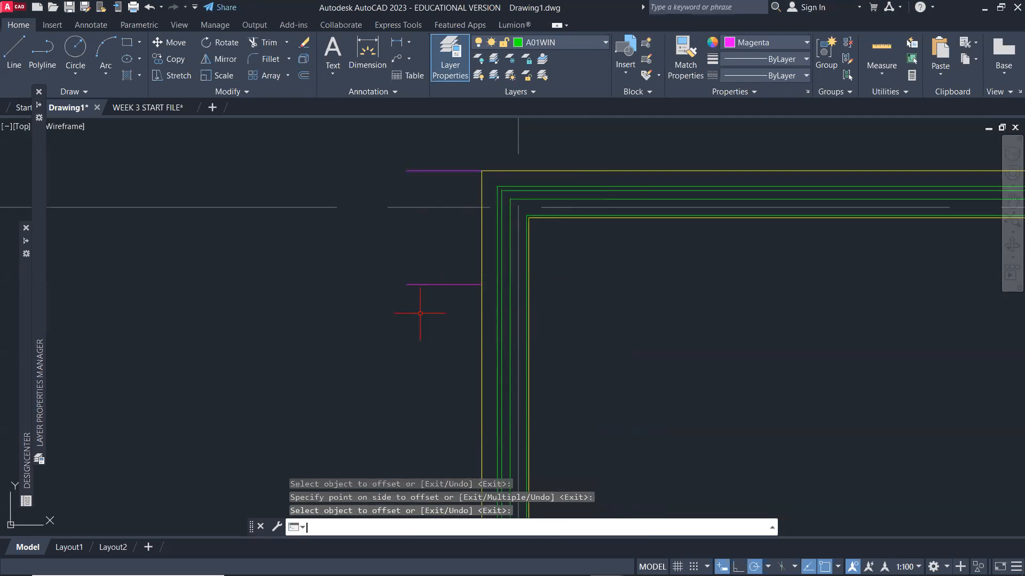
key("Return")
Stretch both ends of the offset line so it spans exactly from the inner to the outer face of the left exterior wall.
left_click(444, 284)
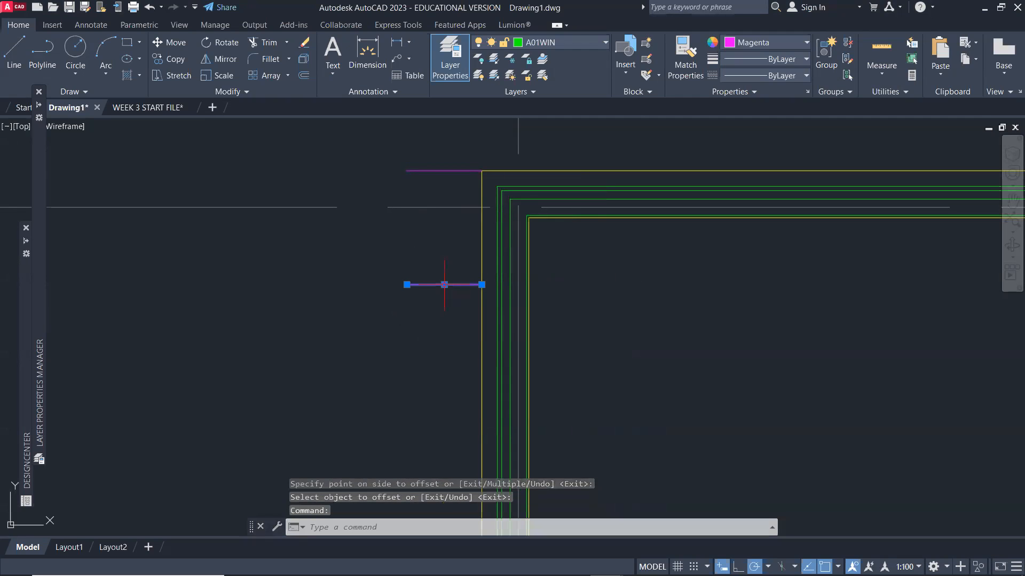
left_click(481, 284)
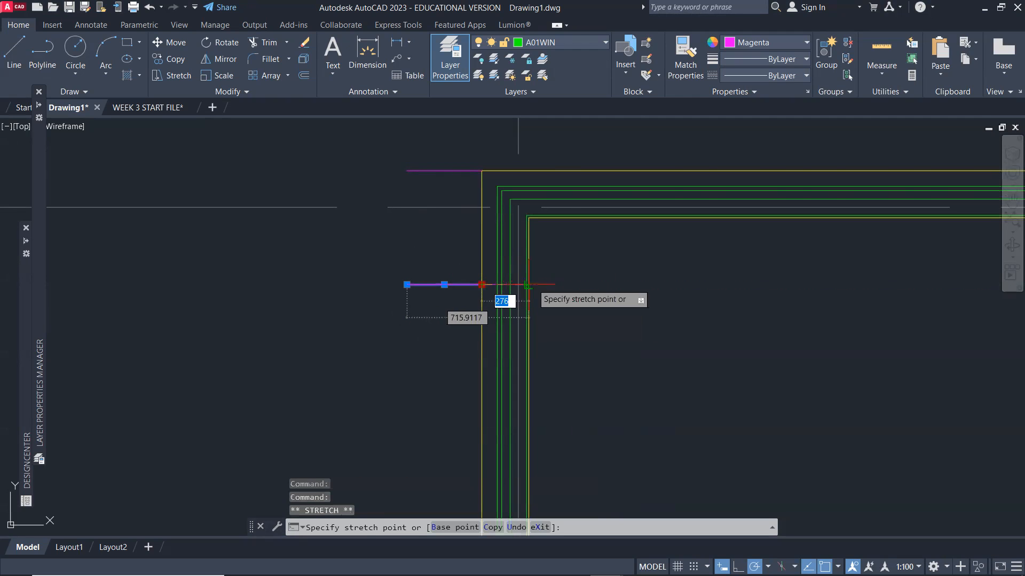
scroll(531, 284, "up", 5)
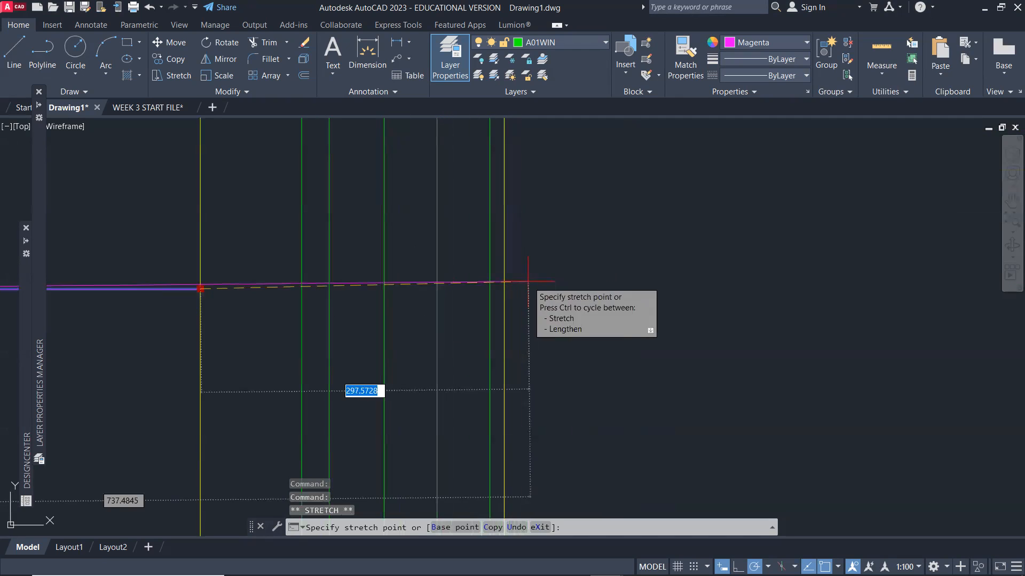
left_click(504, 289)
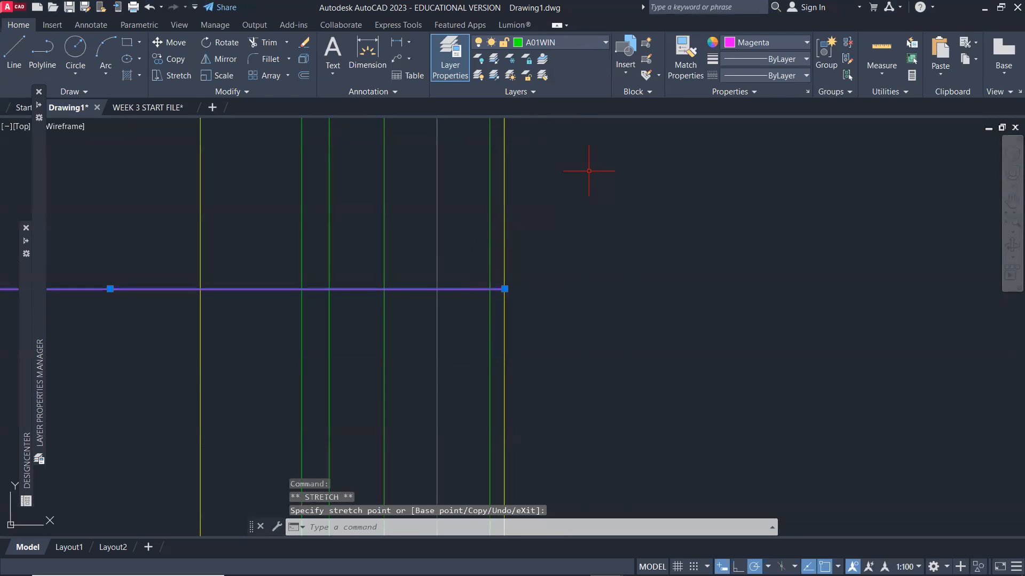
key("Escape")
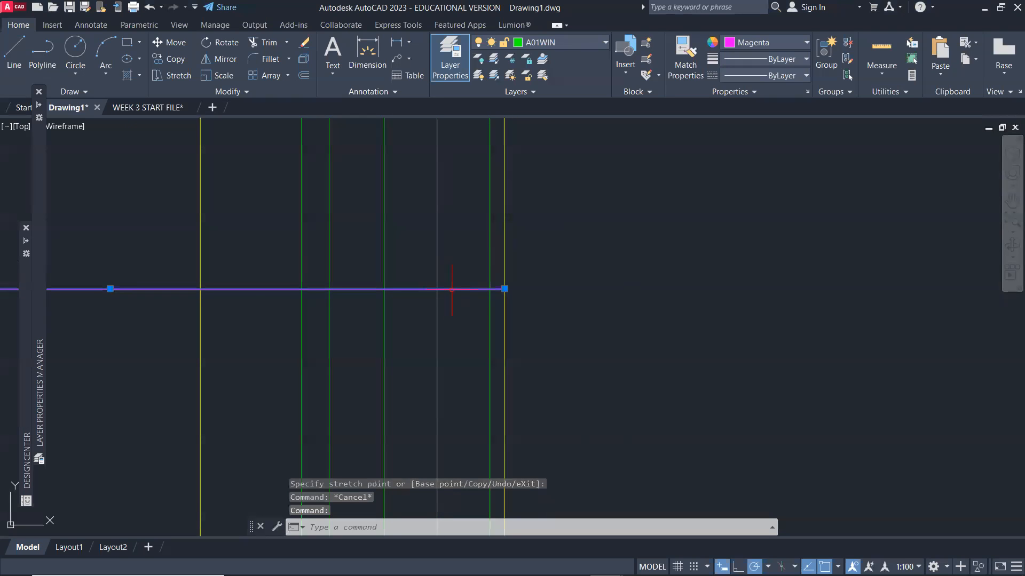
scroll(387, 316, "down", 4)
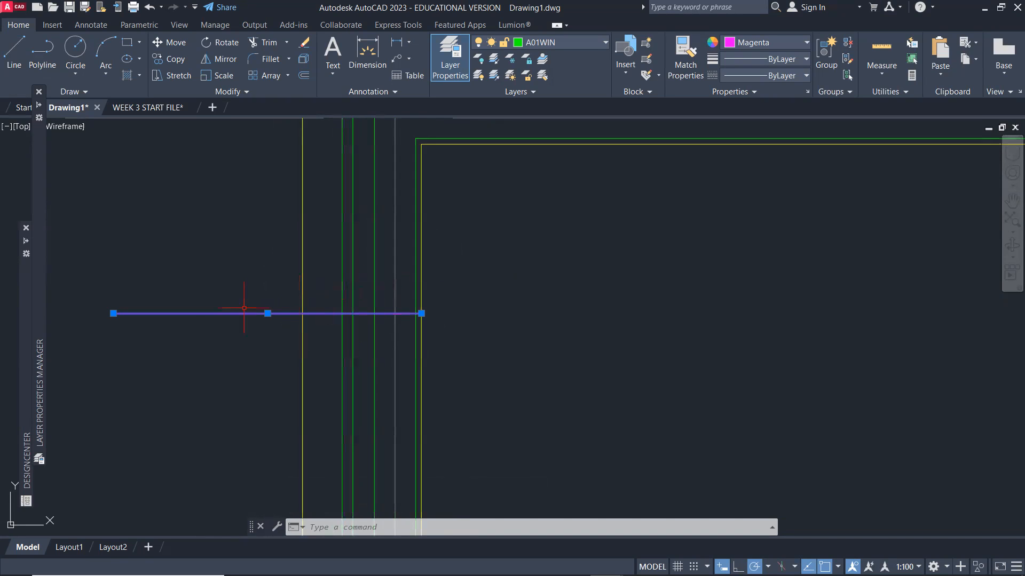
left_click(113, 313)
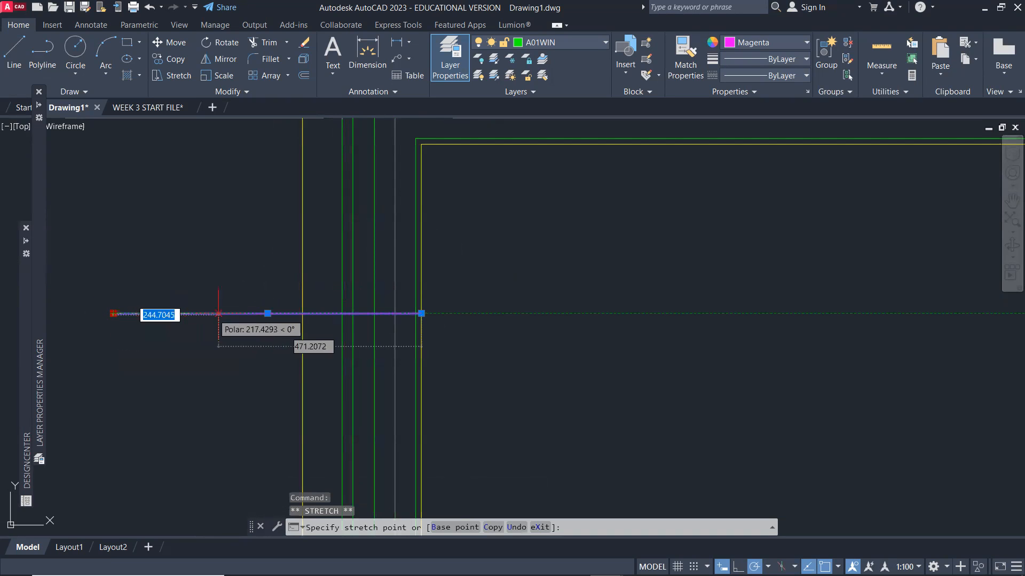
left_click(303, 313)
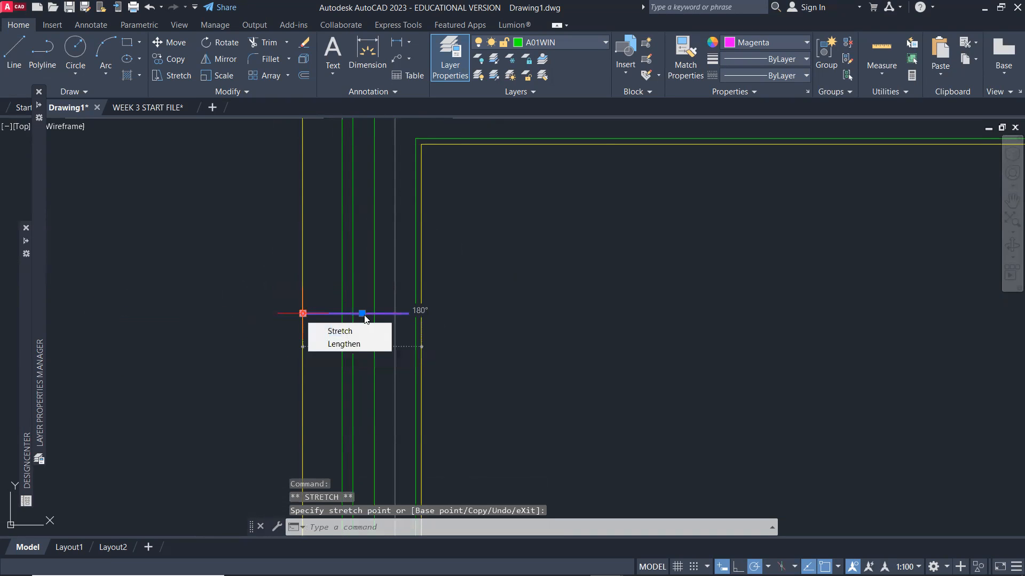
Put the line across the wall on layer A01WALL and set its color to ByLayer.
left_click(590, 40)
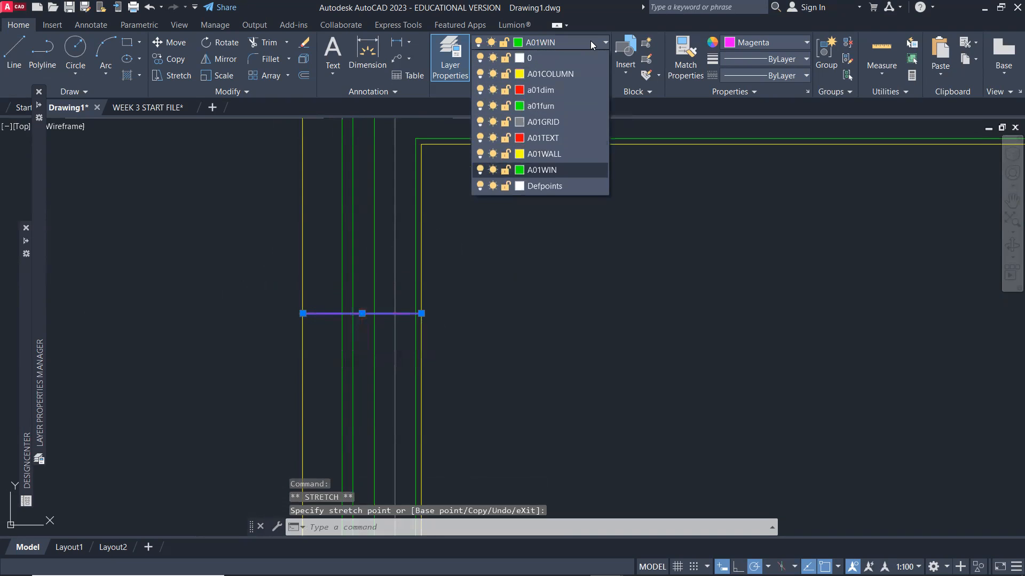
left_click(563, 154)
left_click(774, 42)
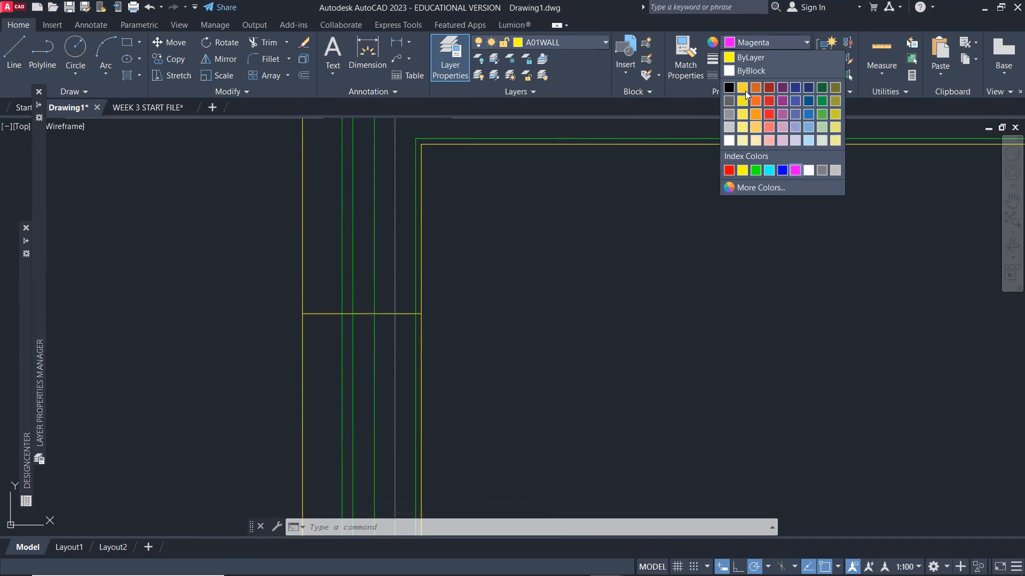
left_click(749, 57)
scroll(520, 277, "down", 3)
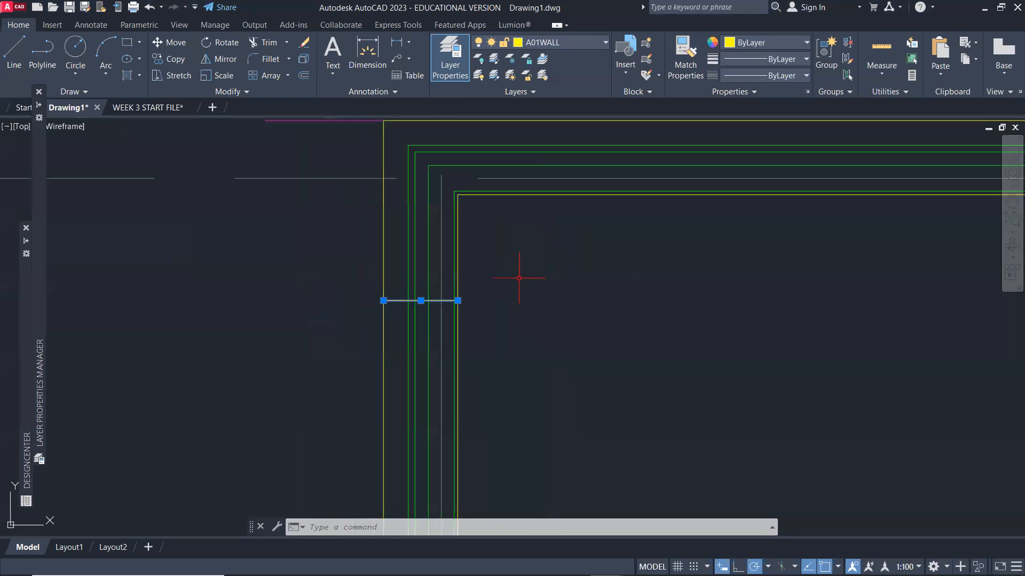
middle_click_drag(533, 290, 521, 251)
key("Escape")
key("Escape")
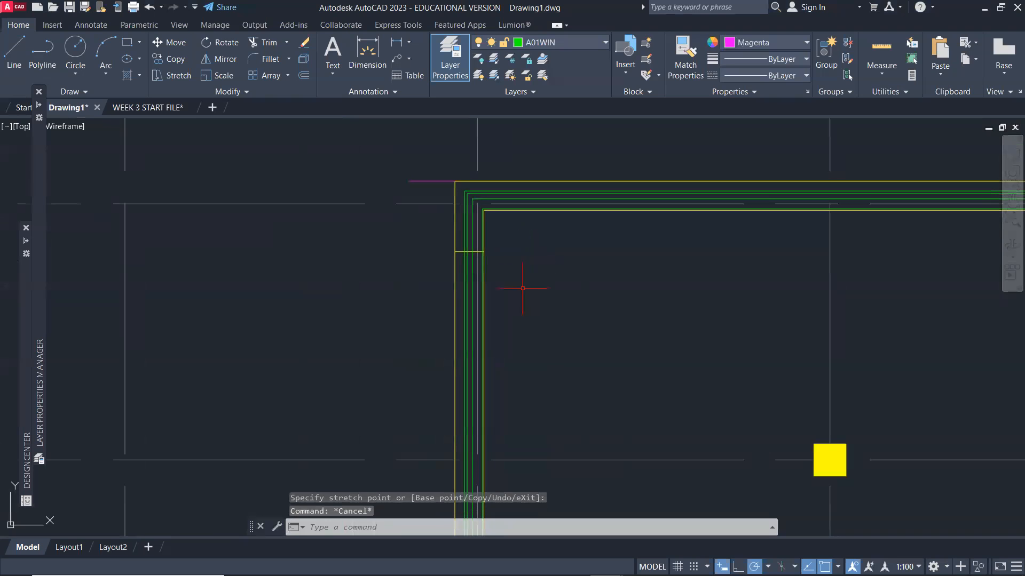
Look up the window width in the PDF plan and offset the line across the wall 1829 downward.
key("alt+Tab")
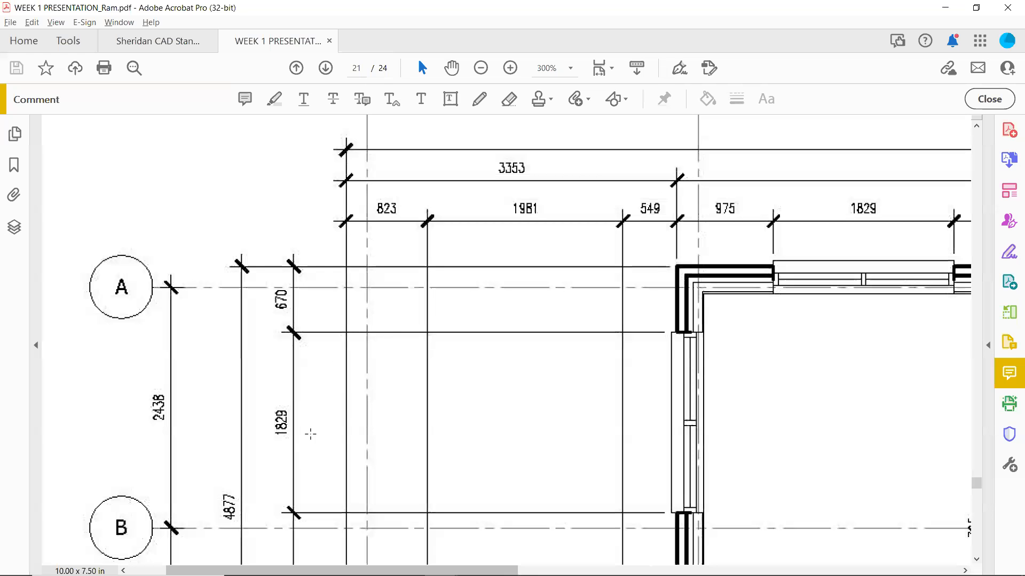
key("alt+Tab")
type("o")
key("Return")
type("1829")
key("Return")
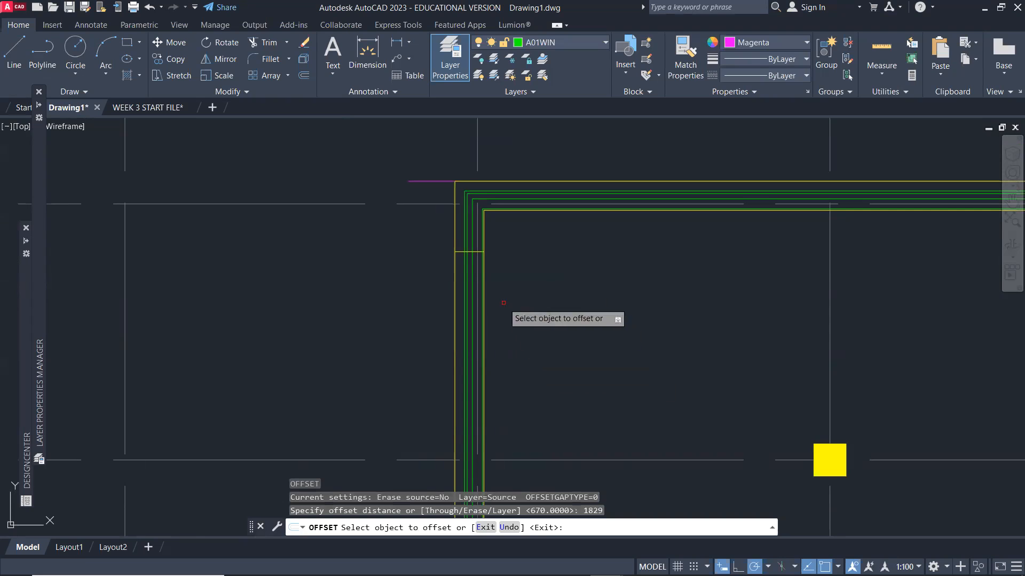
scroll(465, 270, "up", 6)
left_click(442, 195)
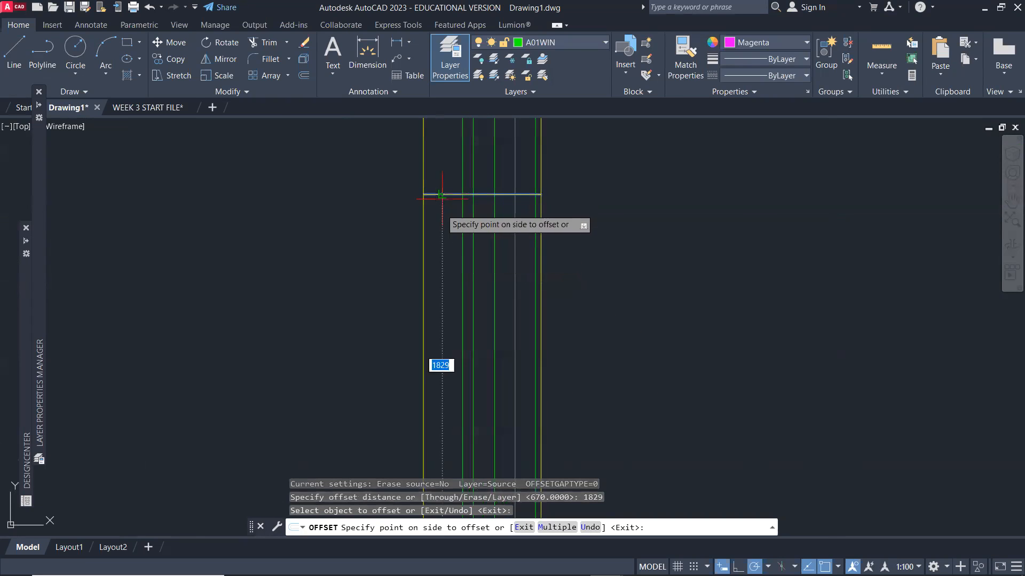
scroll(442, 198, "down", 6)
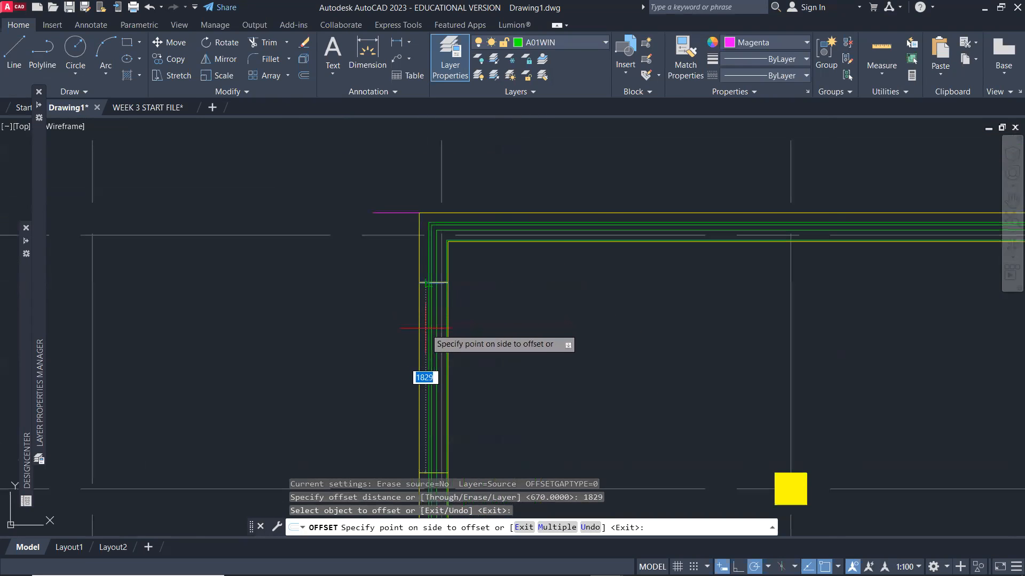
left_click(403, 355)
scroll(532, 396, "down", 1)
middle_click_drag(532, 397, 513, 310)
scroll(550, 347, "up", 1)
scroll(554, 341, "down", 1)
key("Escape")
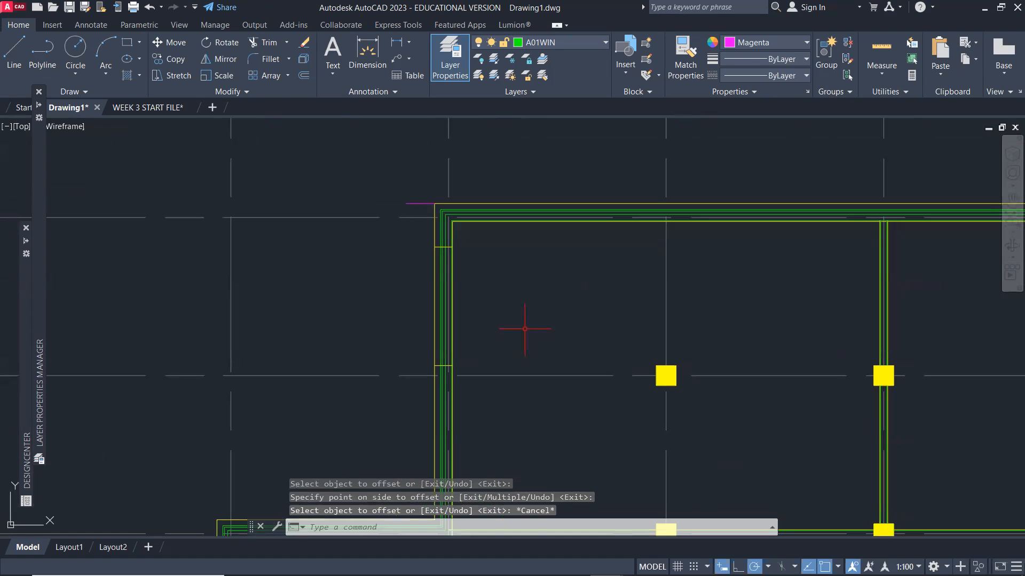
Trim away the left wall's lines between the two cross lines to form the window opening.
type("tr")
key("Return")
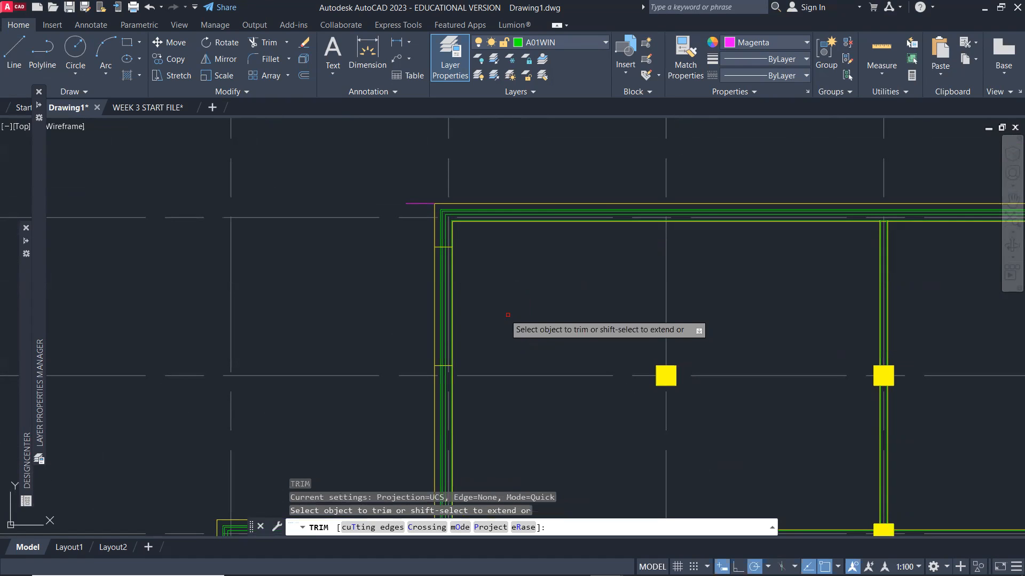
left_click(450, 302)
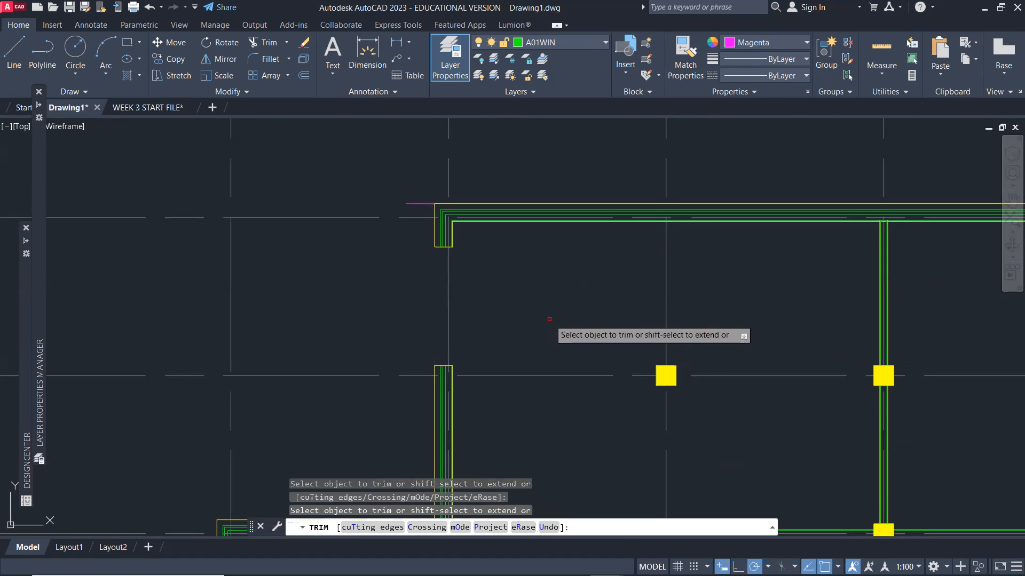
key("Return")
Put all the lines of the standalone window drawing beside the plan on layer A01WIN.
scroll(367, 360, "down", 2)
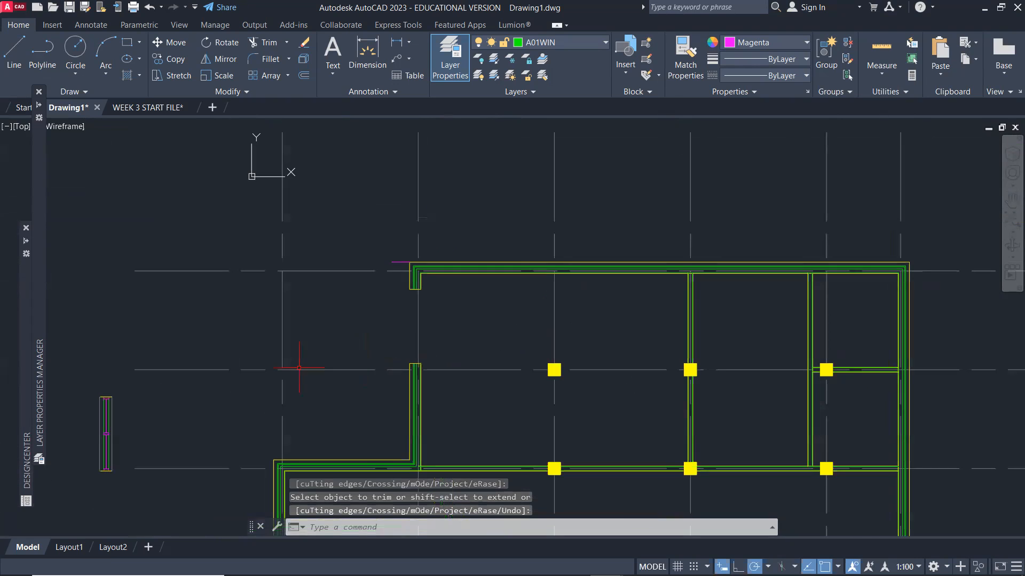
middle_click_drag(245, 384, 437, 315)
scroll(307, 386, "up", 2)
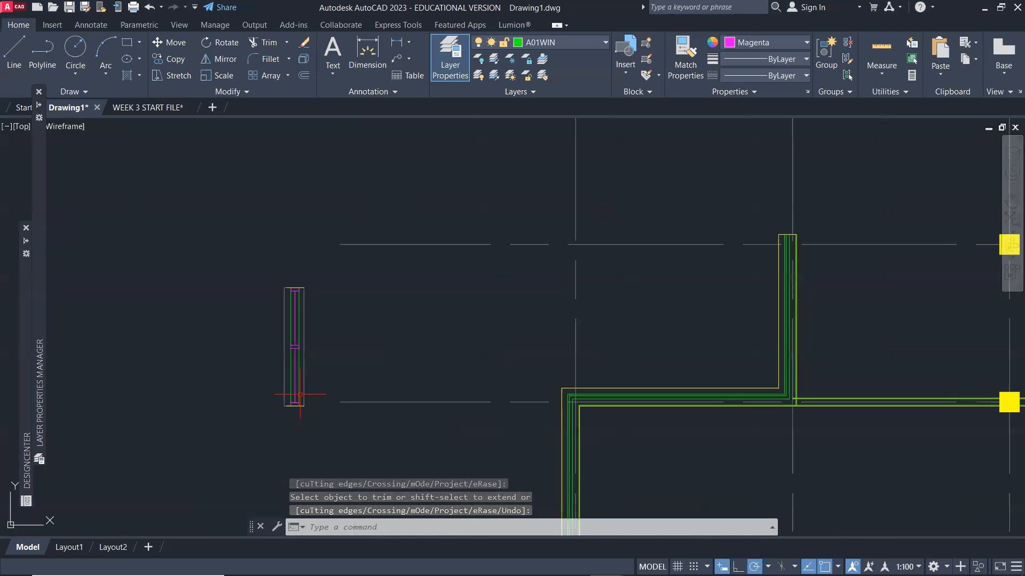
scroll(296, 401, "up", 2)
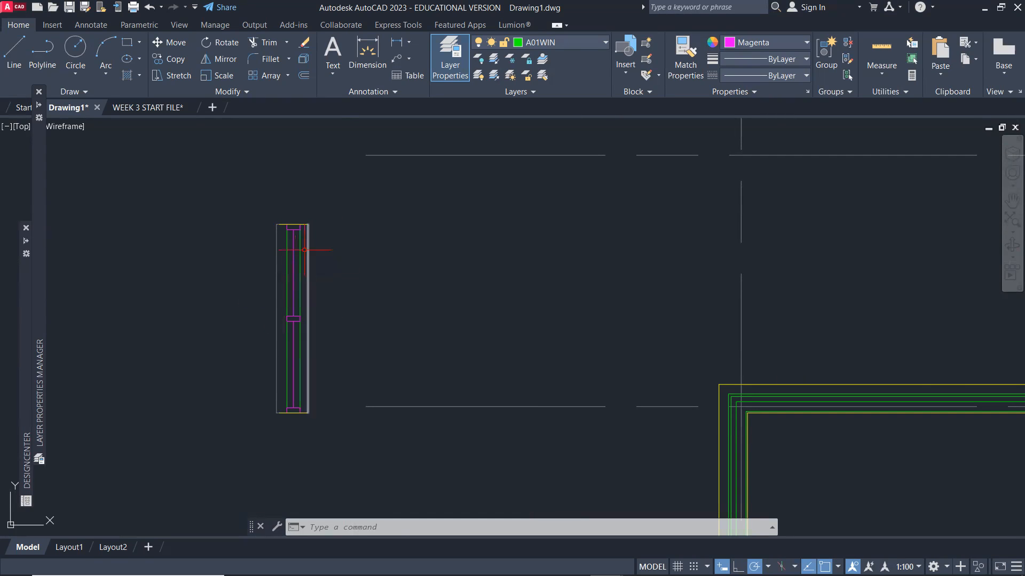
left_click(249, 207)
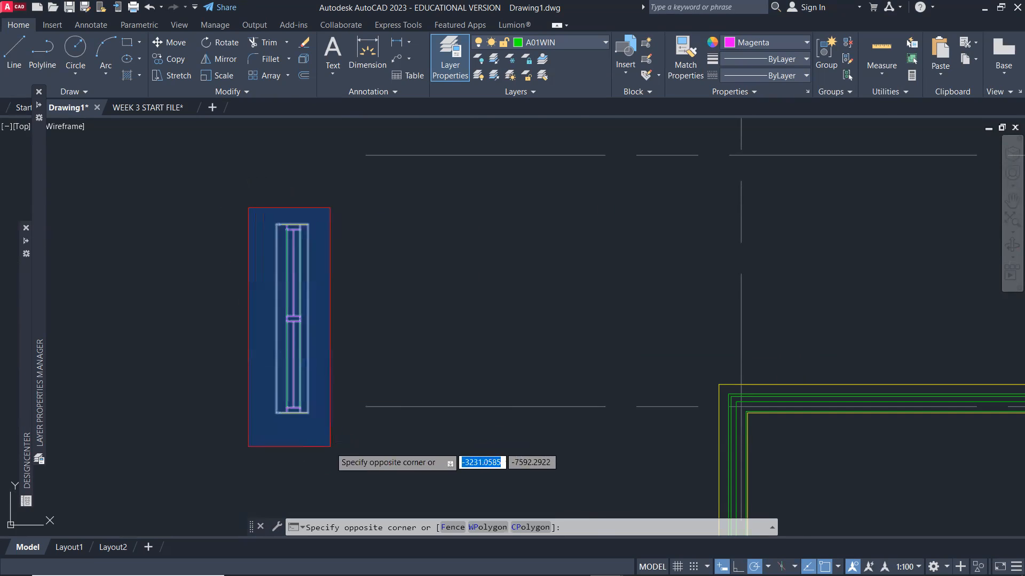
left_click(332, 419)
left_click(559, 40)
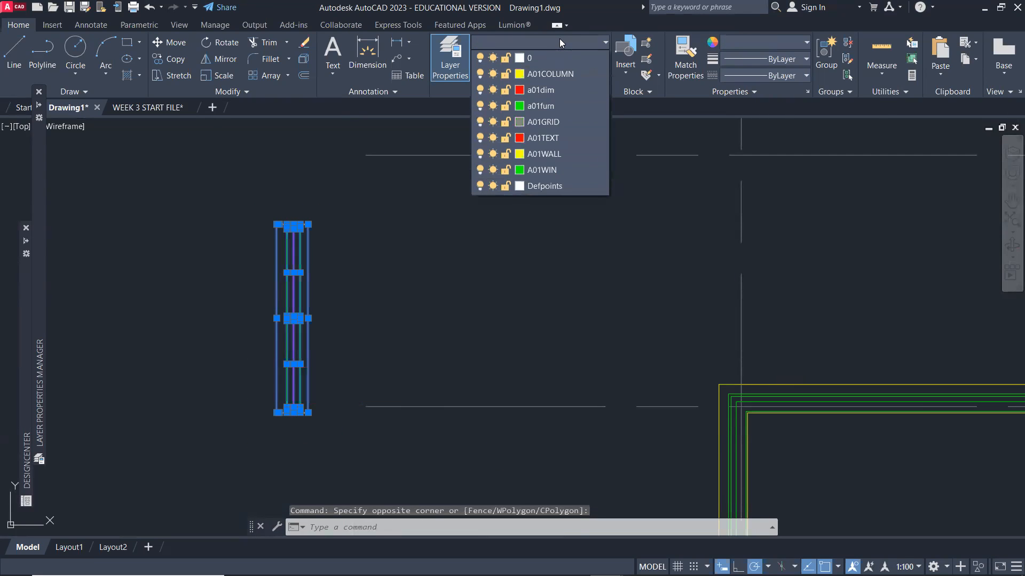
left_click(570, 169)
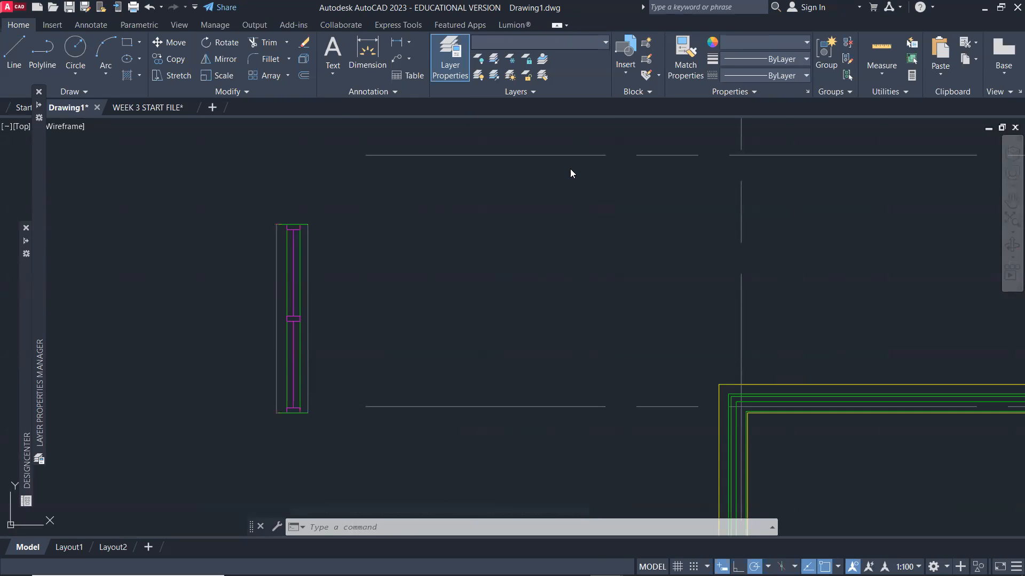
key("Escape")
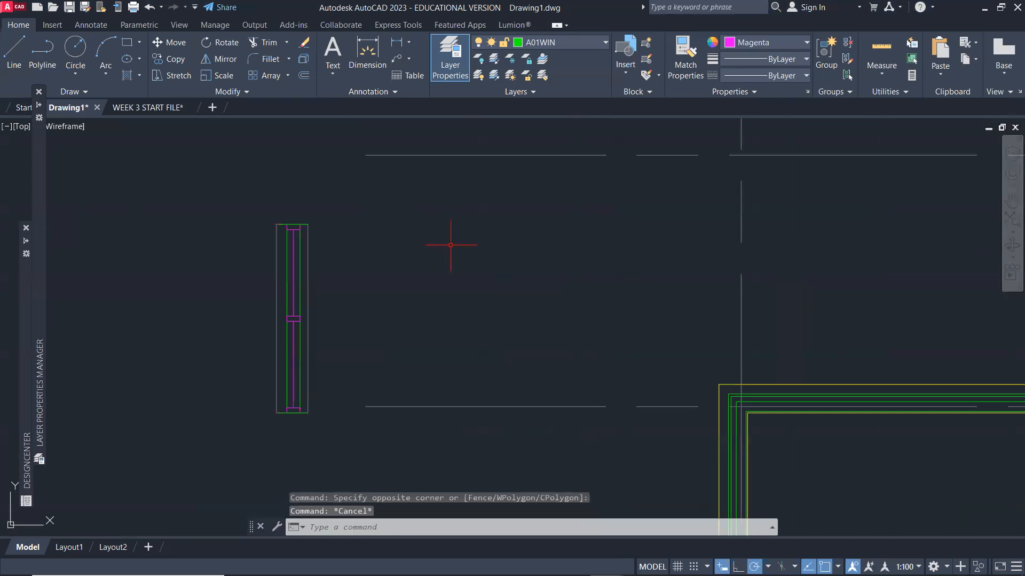
Delete the green horizontal lines closing the upper and lower ends of the standalone window.
scroll(285, 227, "up", 6)
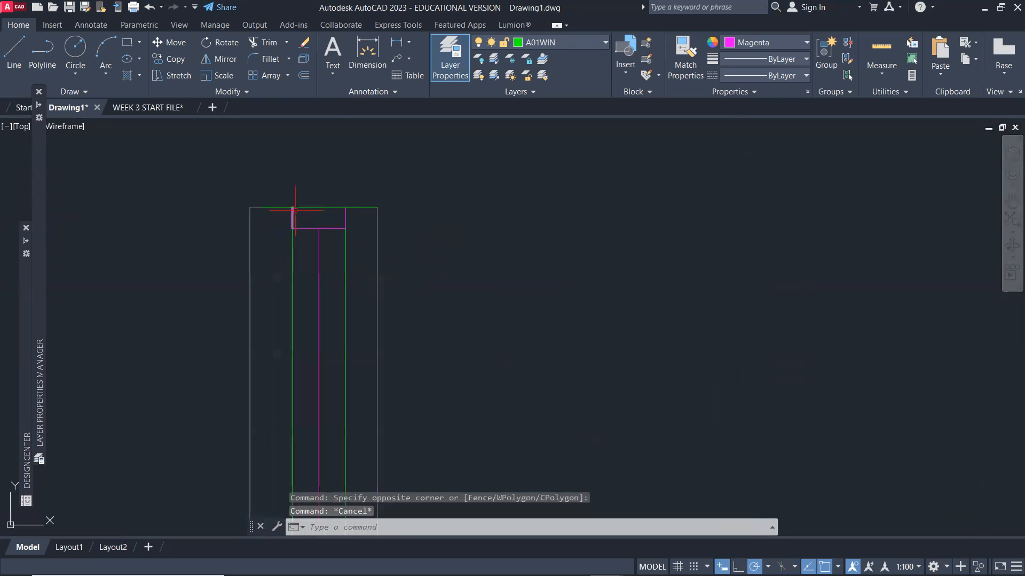
left_click(300, 207)
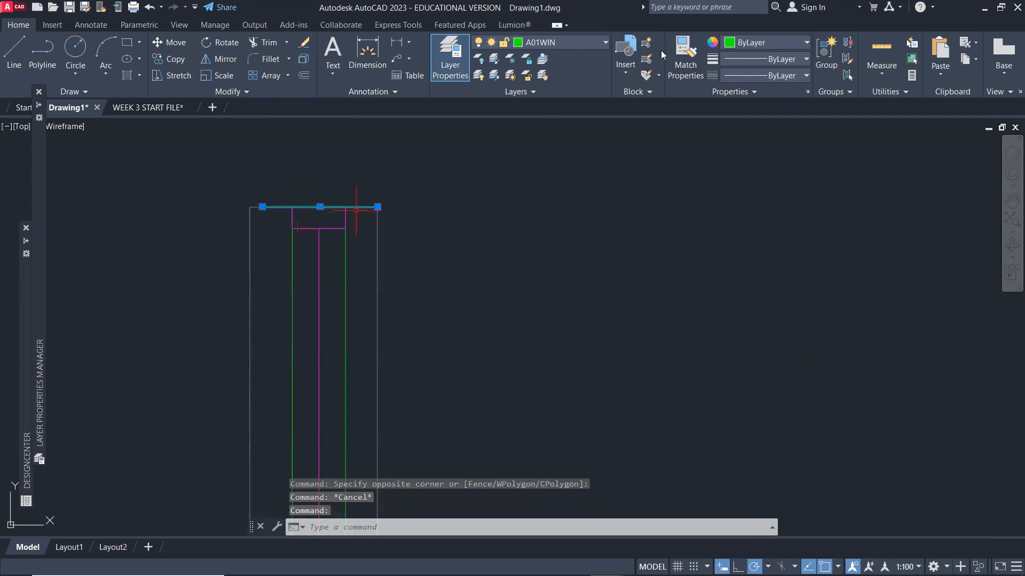
key("Delete")
scroll(411, 270, "down", 4)
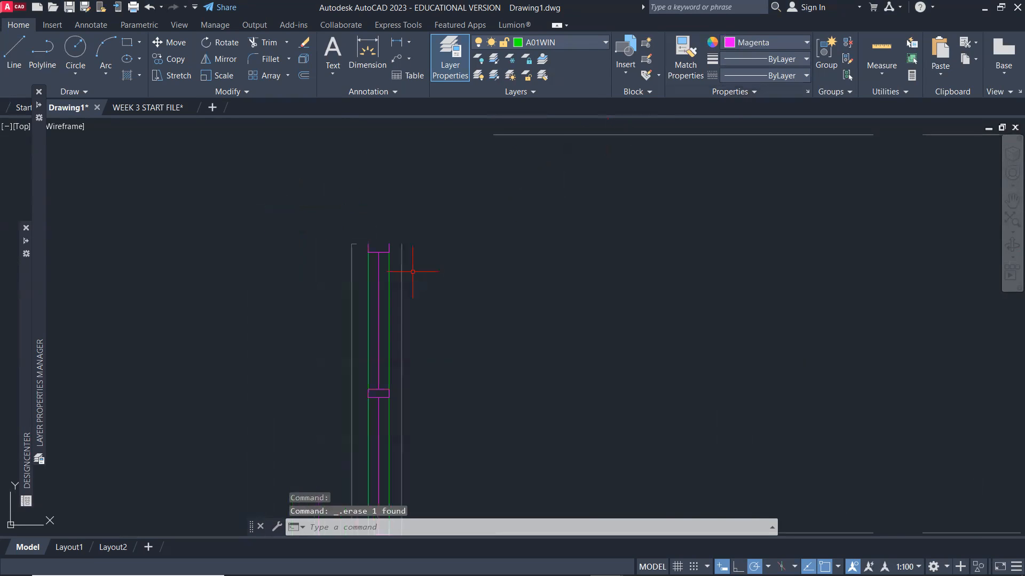
middle_click_drag(429, 308, 429, 244)
scroll(424, 293, "up", 6)
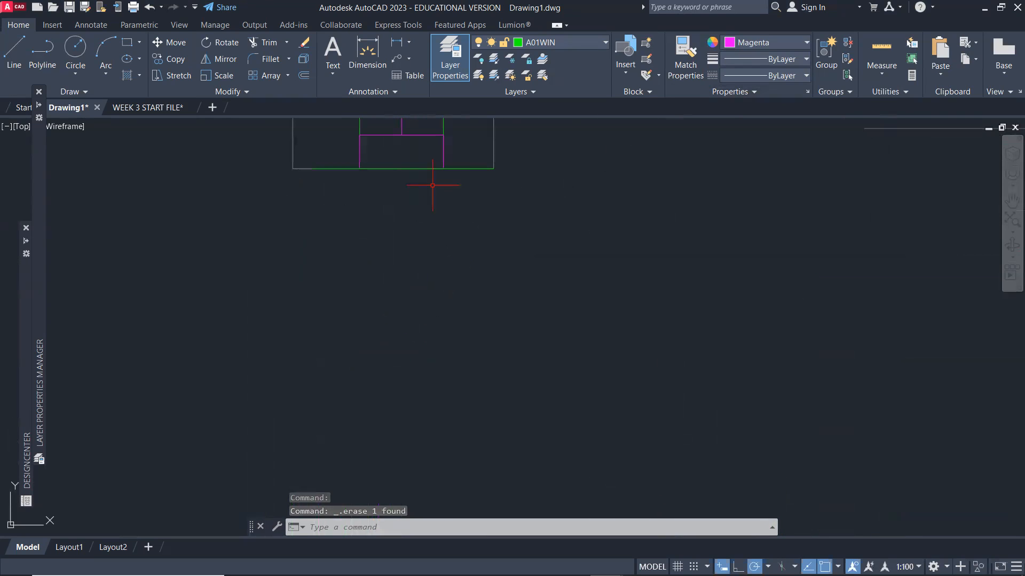
left_click(408, 168)
key("Delete")
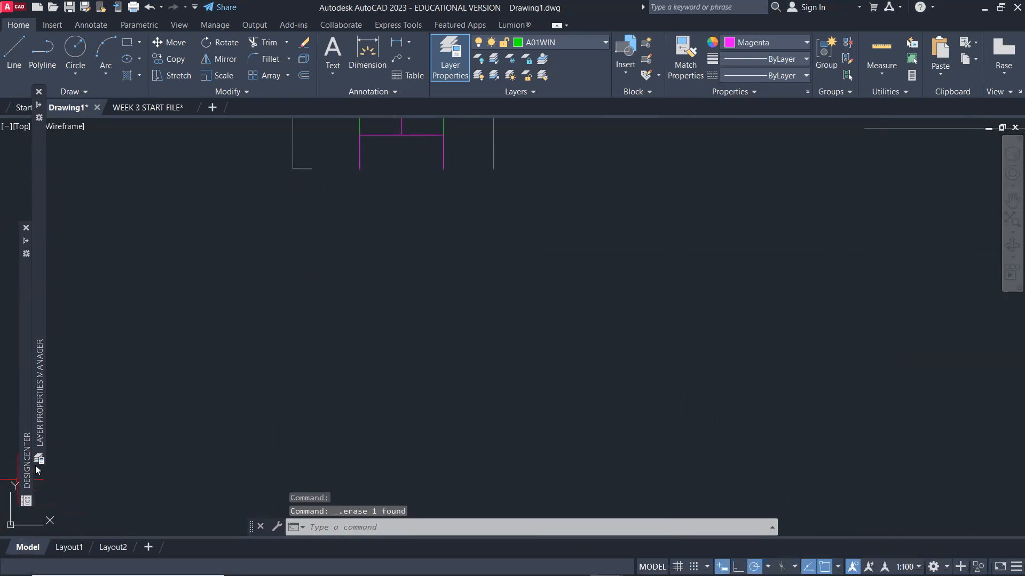
Move the whole window from its upper right endpoint to the inner-face corner at the upper end of the left wall's opening.
scroll(359, 377, "down", 3)
scroll(375, 371, "down", 2)
middle_click_drag(396, 362, 282, 455)
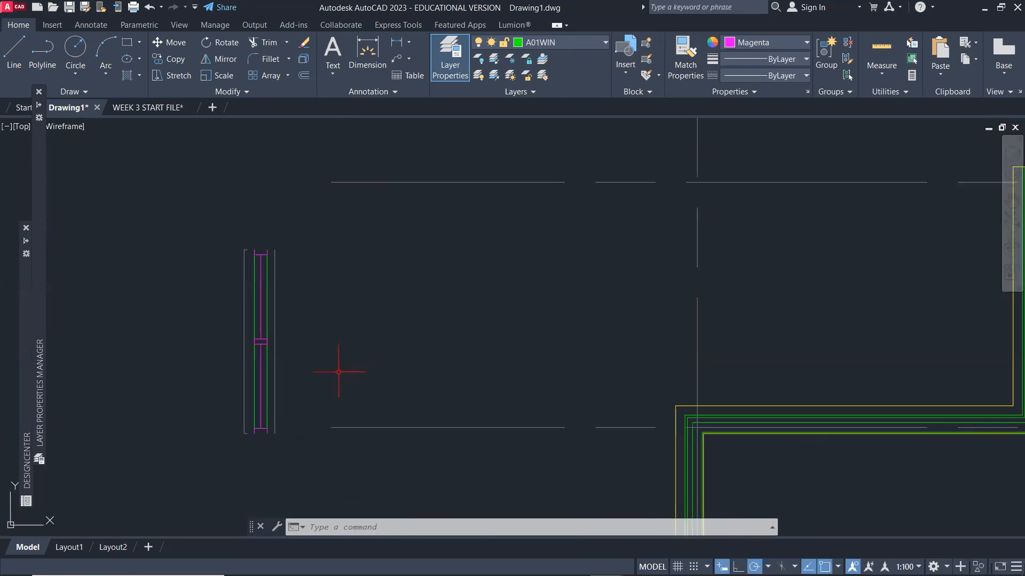
type("m")
key("Return")
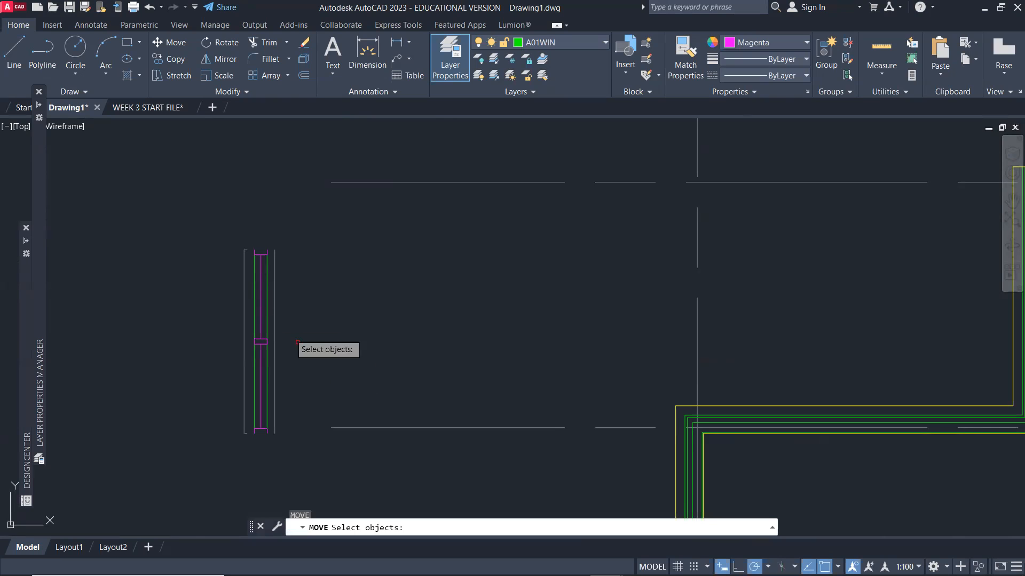
left_click(219, 228)
left_click(301, 449)
key("Return")
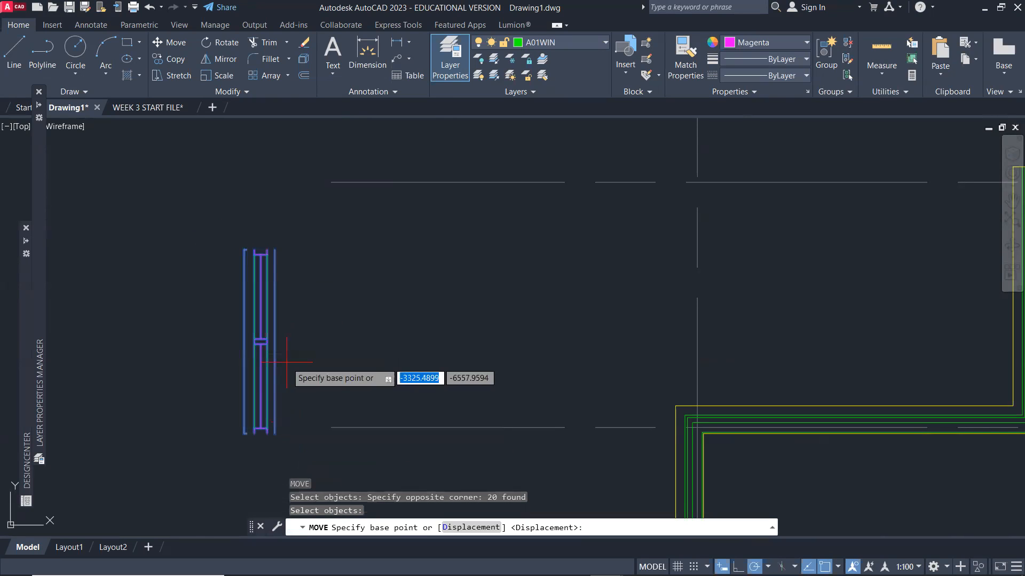
scroll(273, 235, "up", 2)
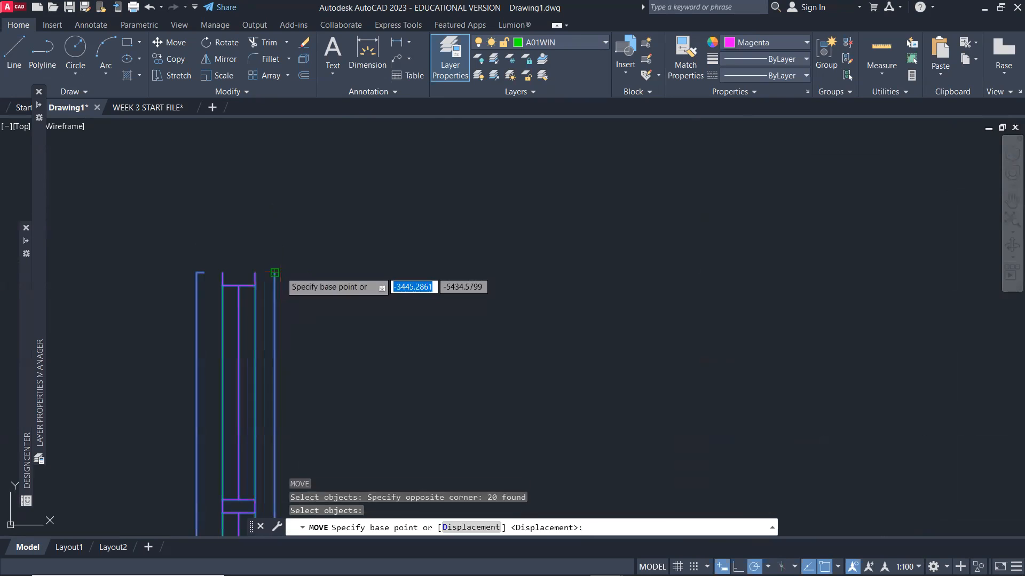
left_click(274, 273)
scroll(376, 297, "down", 4)
scroll(689, 187, "up", 4)
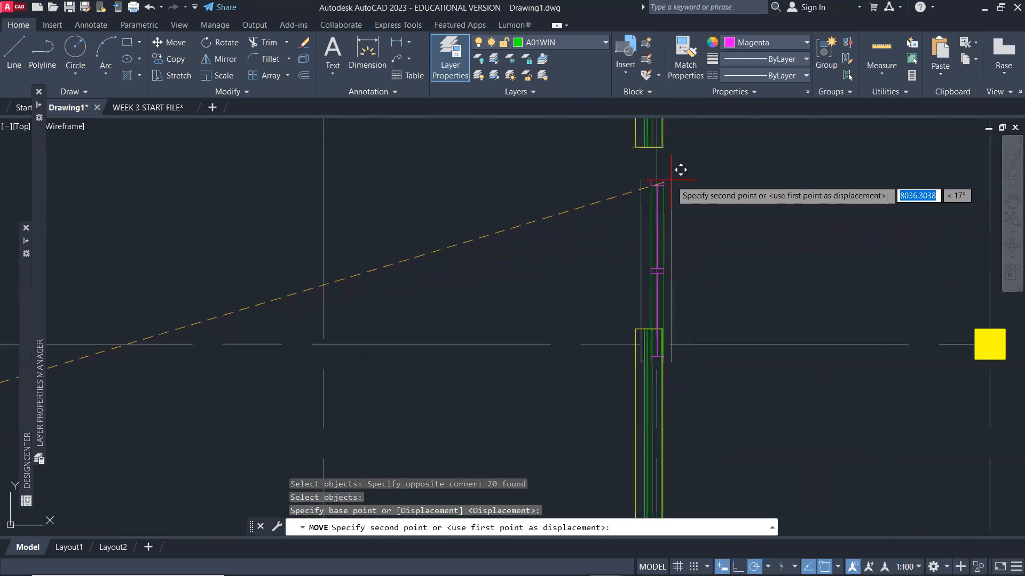
scroll(678, 131, "up", 4)
scroll(576, 240, "up", 5)
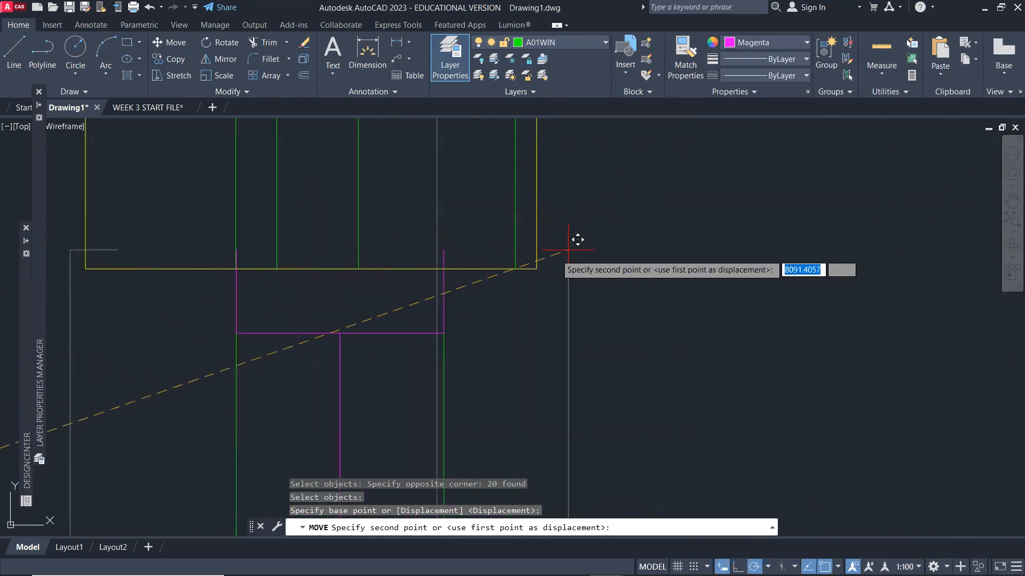
left_click(538, 269)
Delete the short magenta guide line projecting left from the building's upper left corner.
scroll(550, 300, "down", 2)
scroll(552, 302, "down", 2)
scroll(633, 315, "down", 4)
mouse_move(686, 359)
middle_mouse_down()
mouse_move(526, 288)
mouse_move(517, 274)
middle_mouse_up()
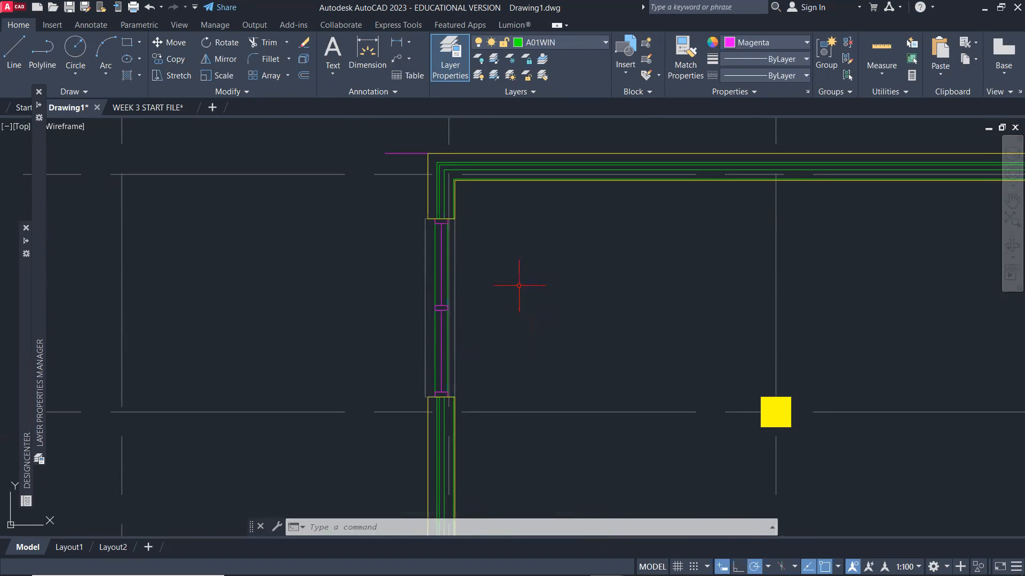
middle_click_drag(532, 245, 520, 321)
scroll(480, 342, "down", 2)
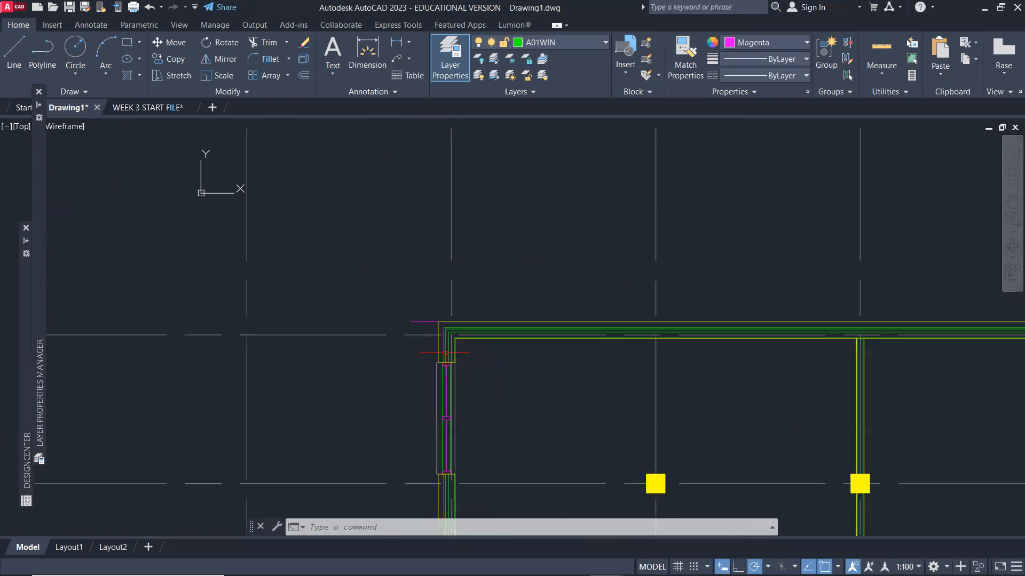
left_click(419, 322)
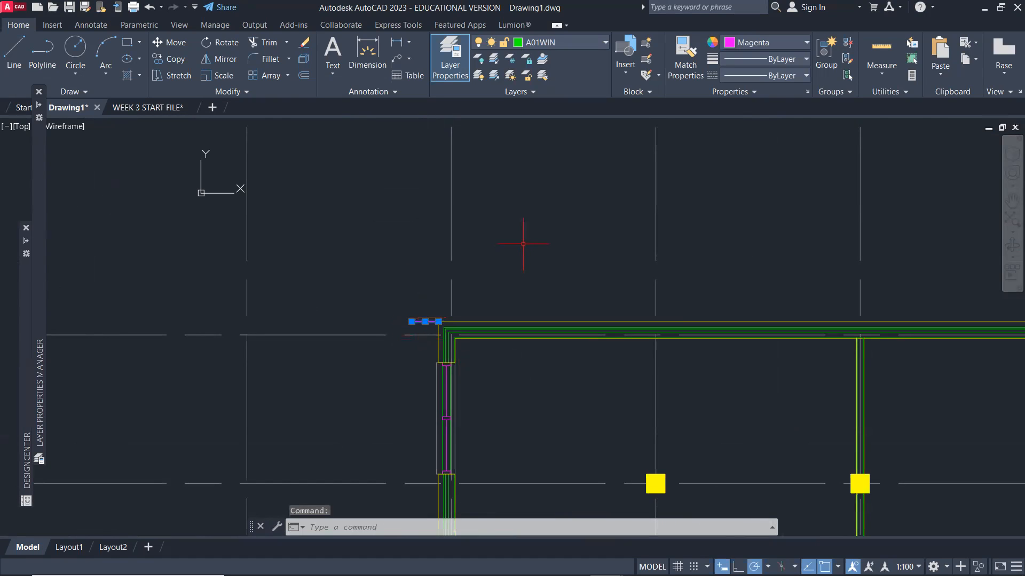
key("Delete")
Draw a vertical guide line straight up from the outer upper left corner of the building.
type("l")
key("Return")
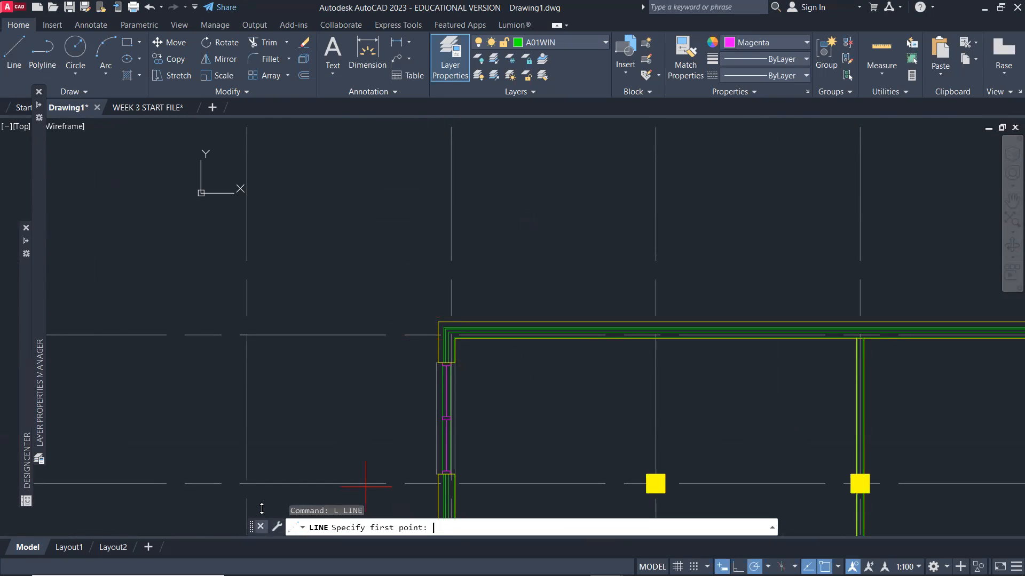
left_click(437, 322)
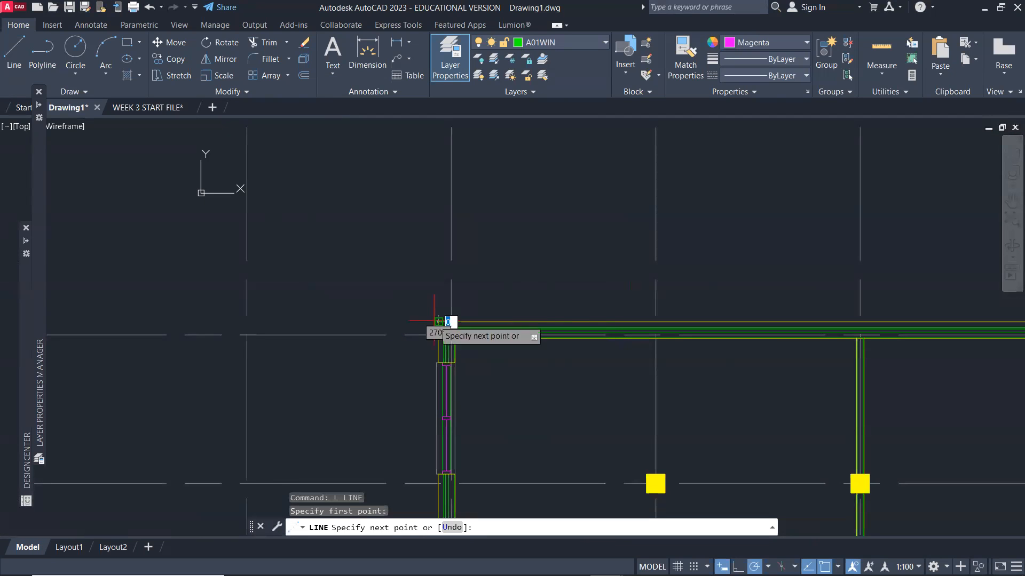
left_click(437, 208)
key("Return")
Look up the top wall's window distance in the PDF plan and offset the vertical guide line 975 to the right.
key("alt+Tab")
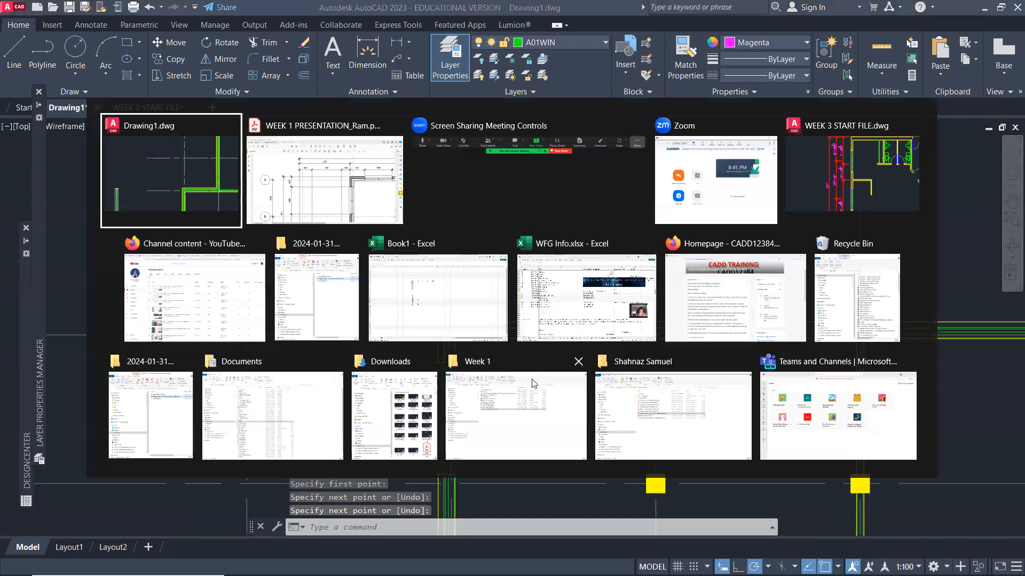
key("alt+Tab")
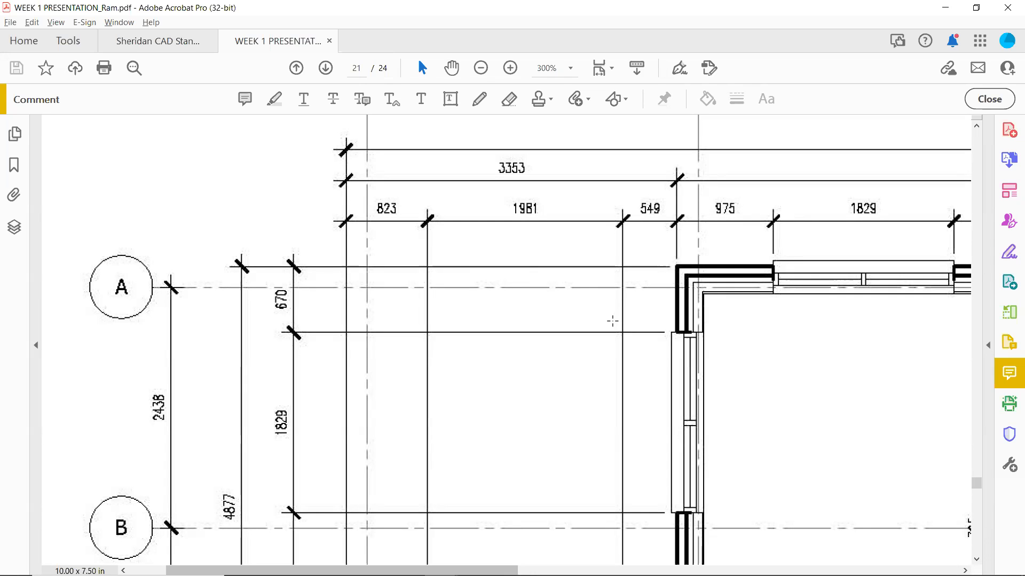
key("alt+Tab")
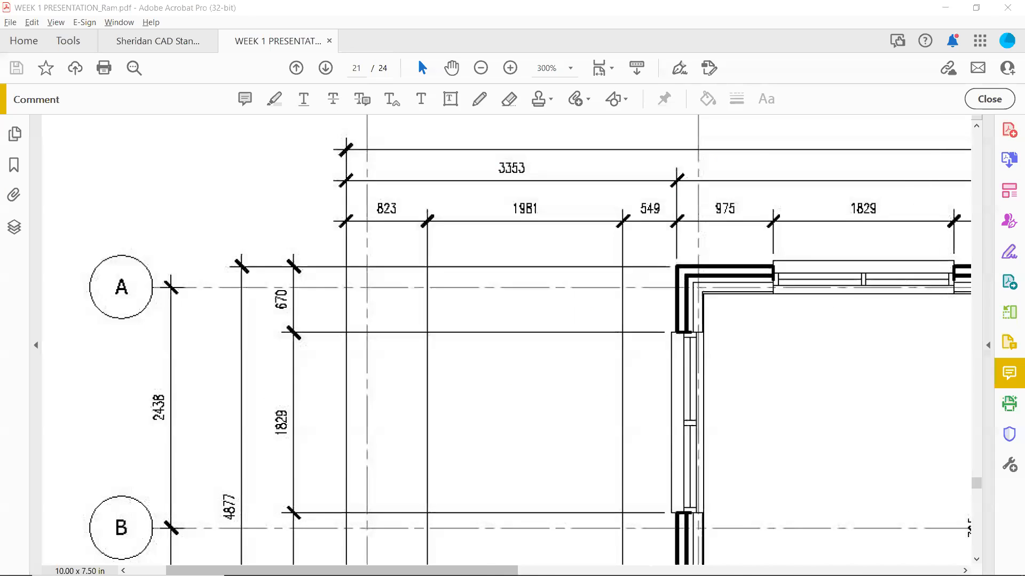
type("o")
key("Return")
type("9")
scroll(730, 308, "down", 5)
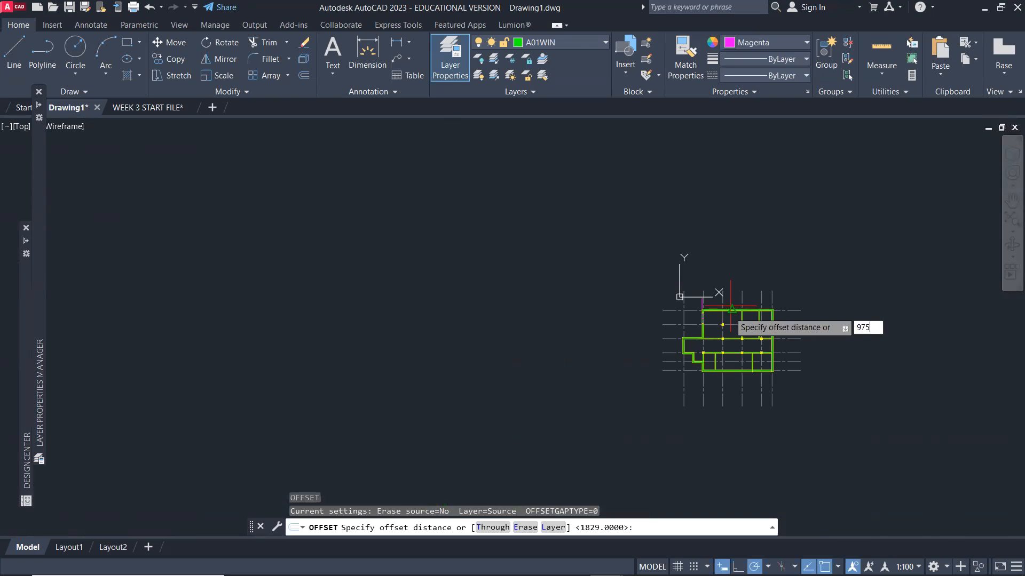
type("75")
key("Return")
scroll(734, 298, "up", 8)
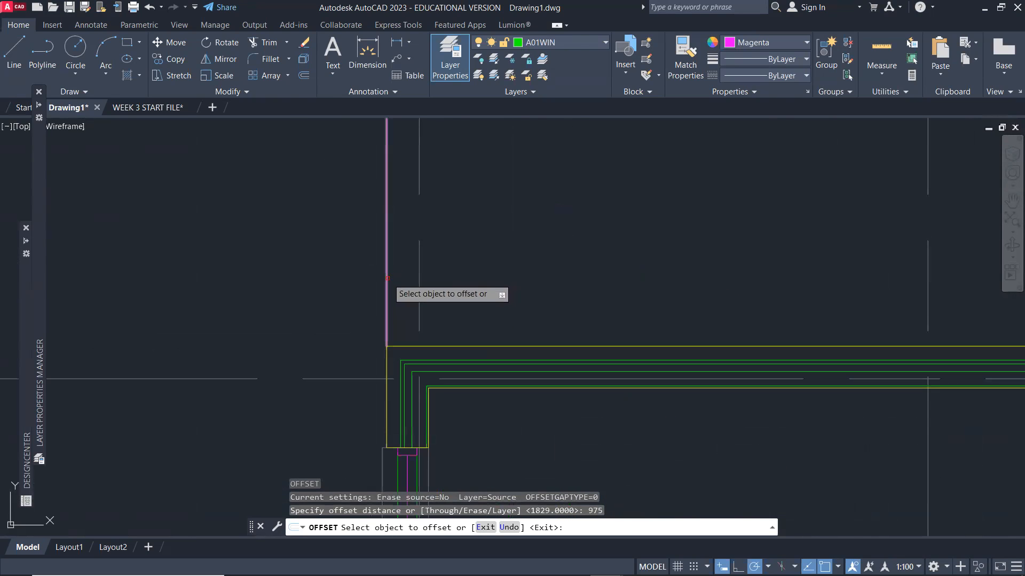
left_click(386, 276)
left_click(504, 272)
scroll(587, 283, "down", 3)
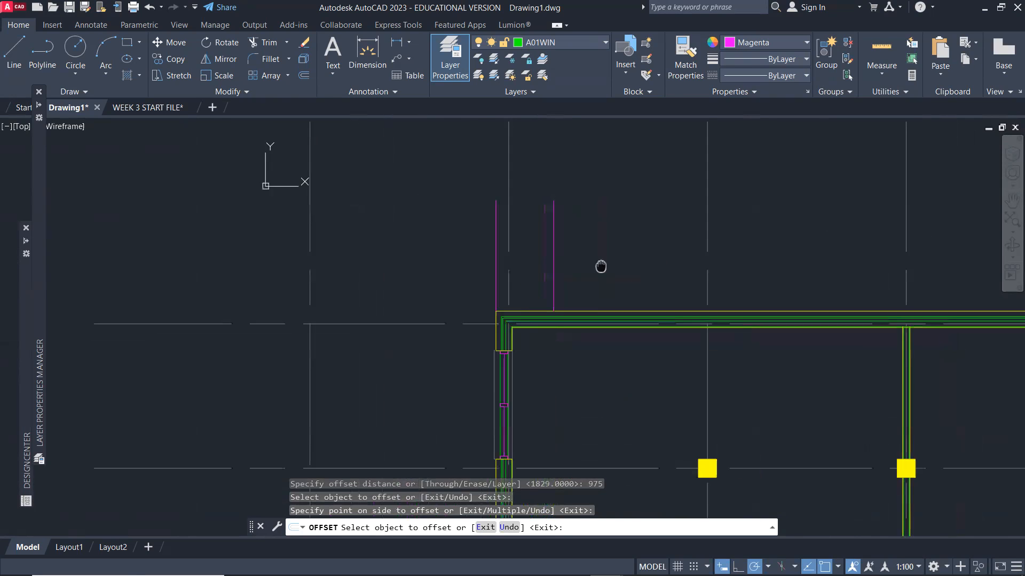
key("Return")
Stretch the lower end of the offset line down to the inner face of the top exterior wall.
scroll(569, 275, "up", 6)
key("Escape")
left_click(516, 297)
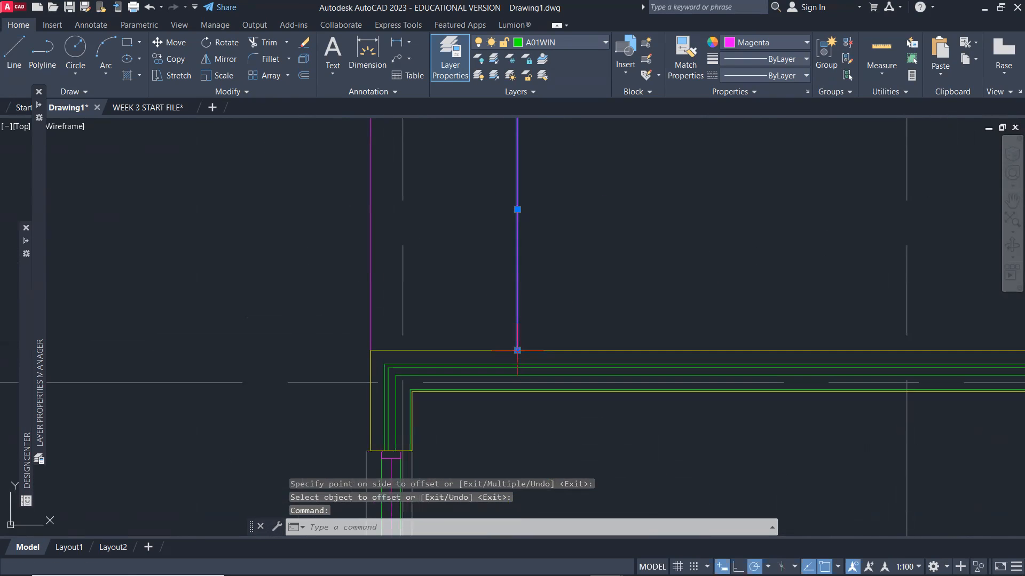
left_click(517, 350)
scroll(517, 384, "up", 3)
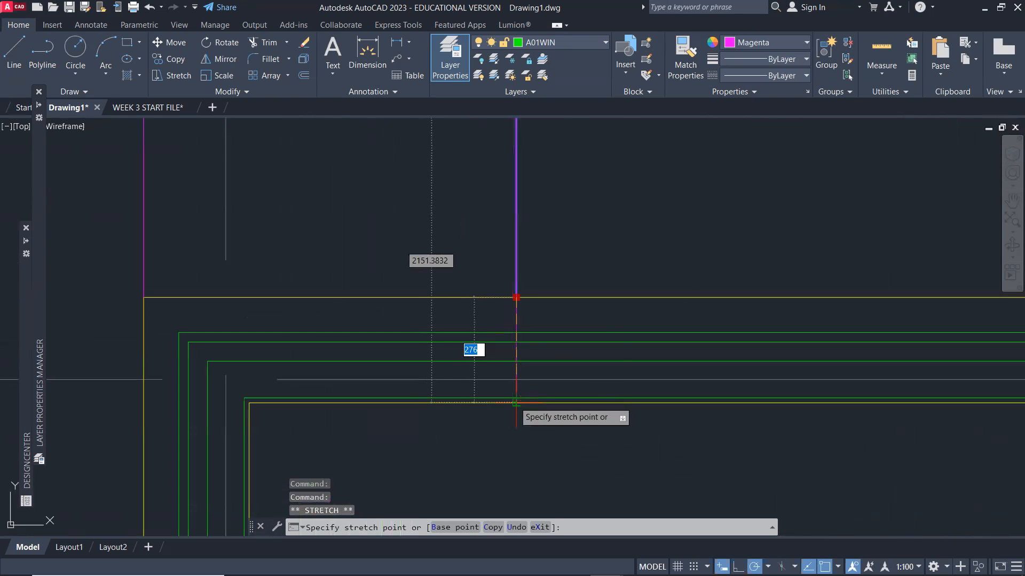
left_click(516, 404)
Stretch the upper end of the offset line down to the outer face of the top exterior wall.
type("o")
key("Return")
scroll(566, 320, "down", 3)
middle_click_drag(560, 236, 535, 365)
scroll(535, 364, "down", 2)
key("Escape")
left_click(525, 317)
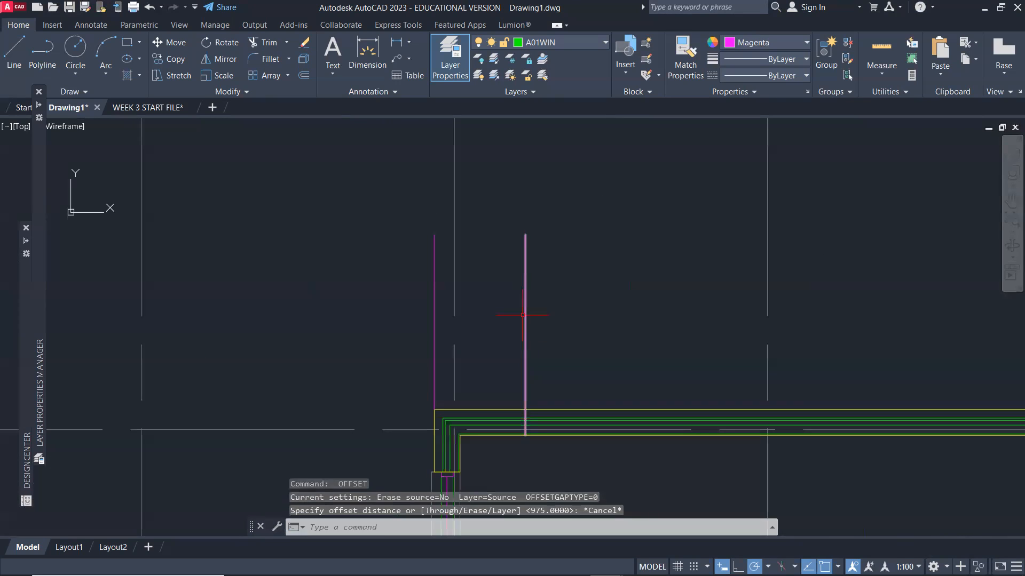
left_click(525, 234)
scroll(526, 421, "up", 6)
left_click(533, 377)
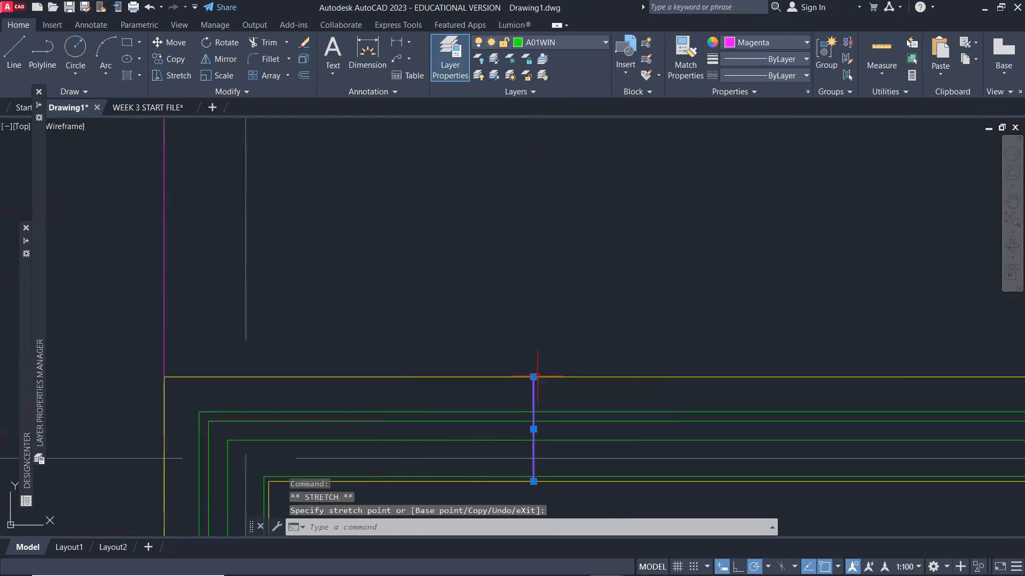
type("o")
key("Return")
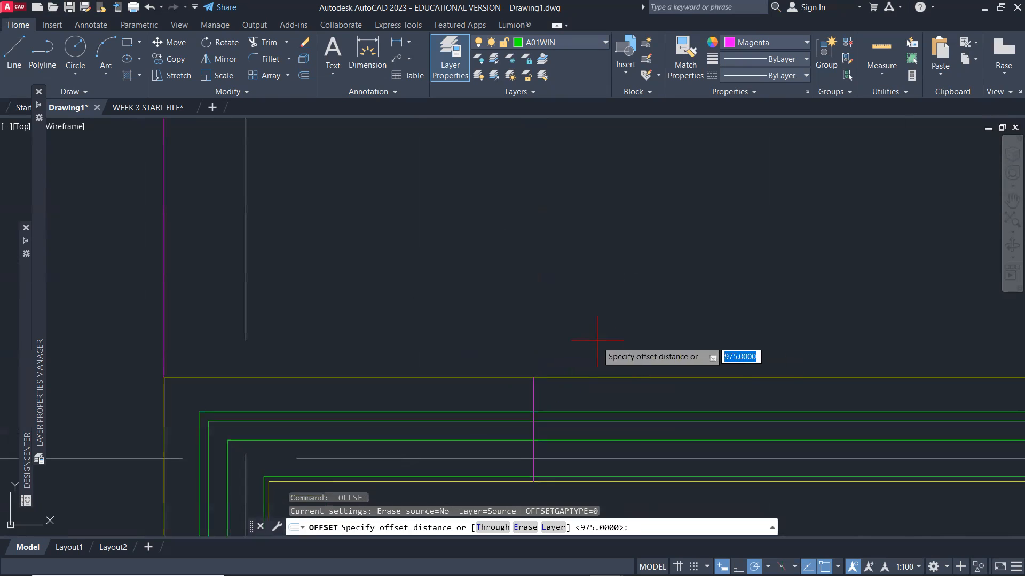
key("Escape")
Put the short vertical line across the top exterior wall on the A01WALL layer and change its colour to yellow.
left_click(538, 388)
left_click(526, 386)
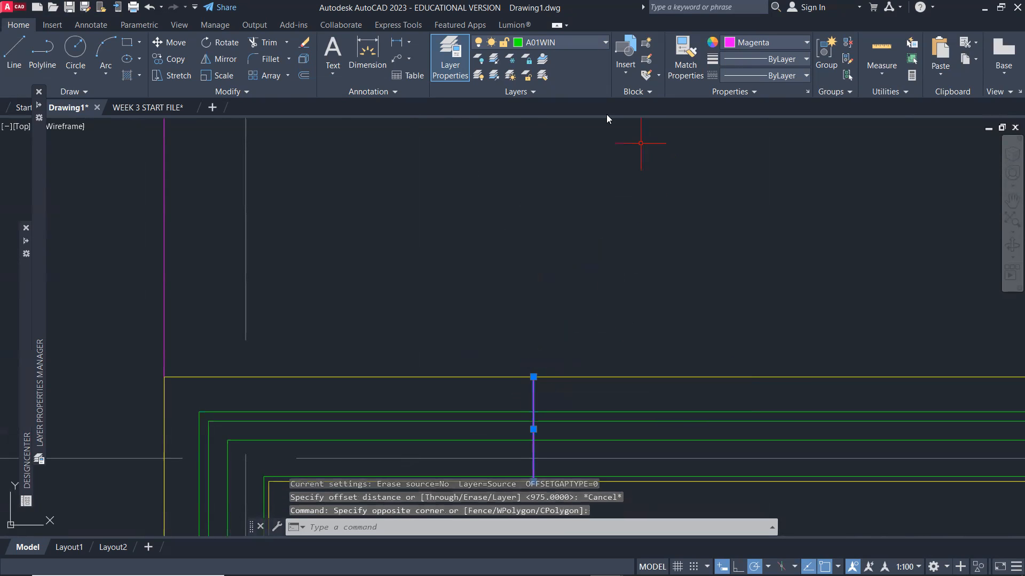
left_click(592, 46)
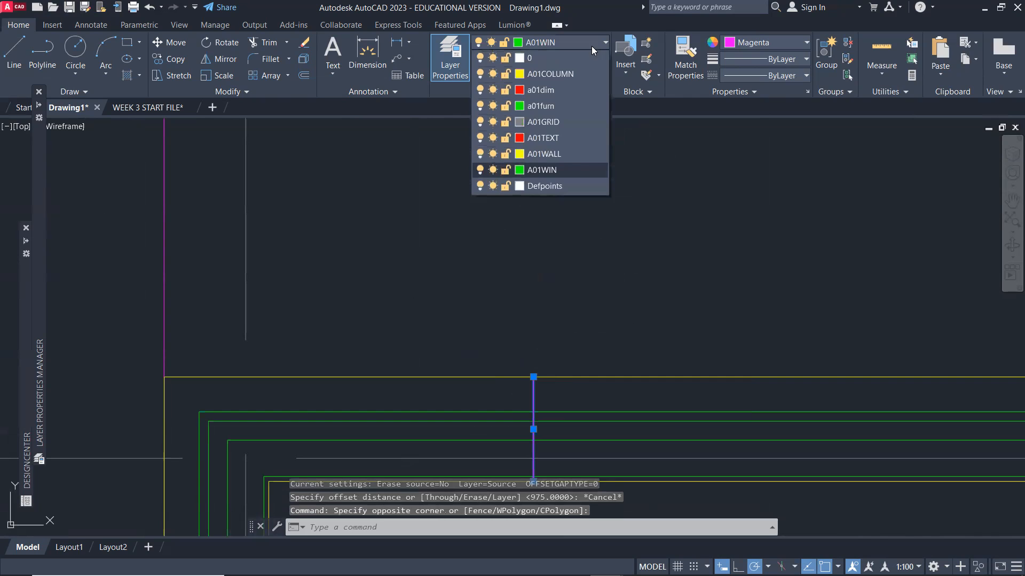
left_click(562, 152)
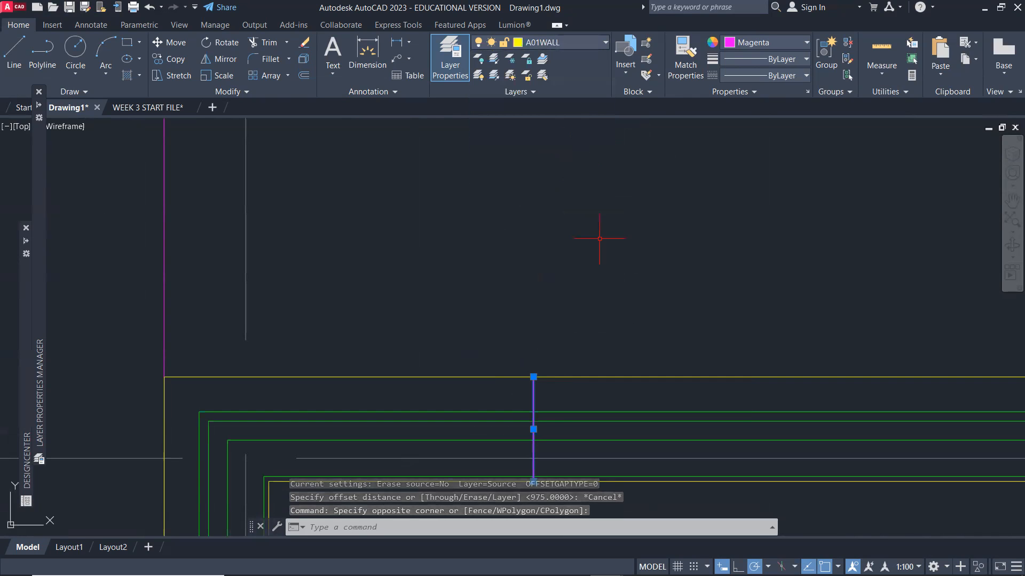
left_click(745, 40)
left_click(745, 169)
key("Escape")
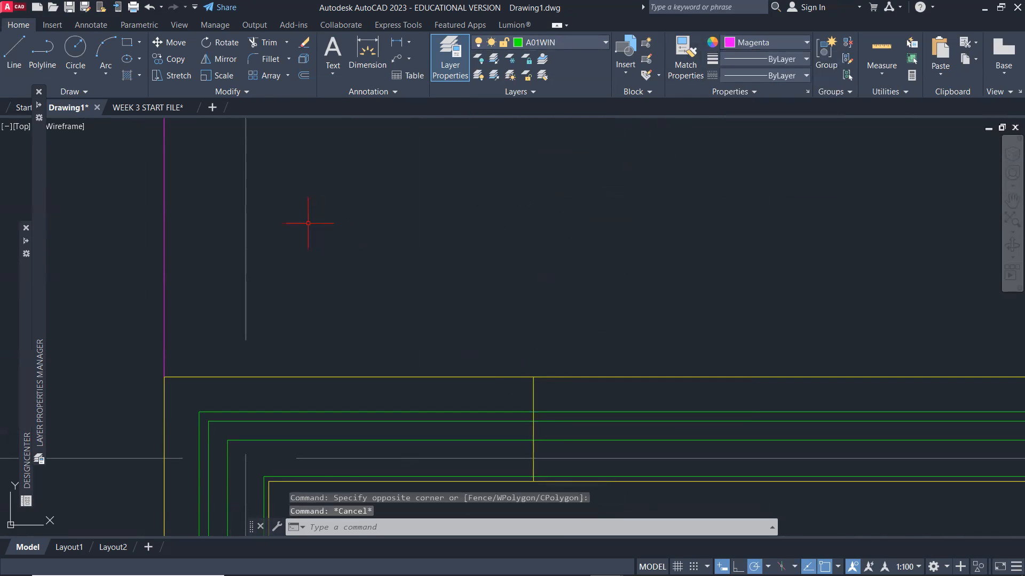
Erase the vertical guide line rising from the building's outer upper left corner.
left_click(164, 287)
key("Delete")
scroll(600, 271, "down", 2)
middle_click_drag(701, 268, 636, 252)
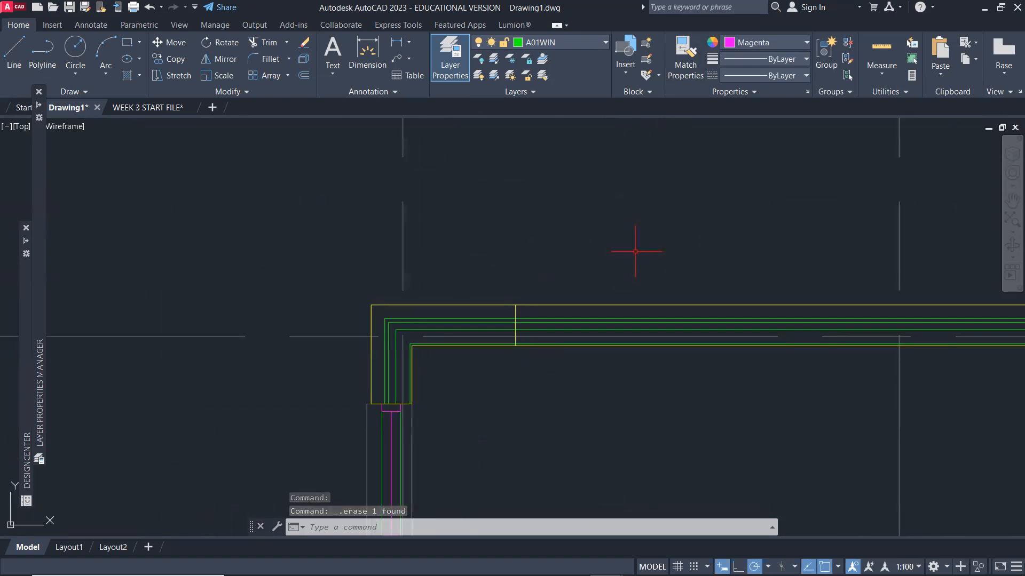
Offset the short vertical line across the top wall 1829 to the right to mark the first window's width.
type("o")
key("Return")
type("182")
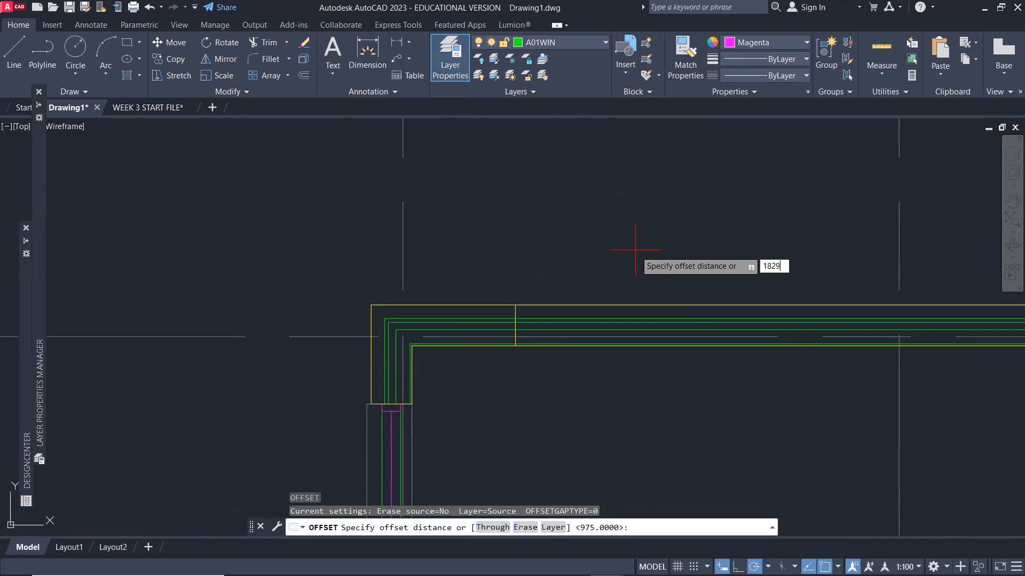
type("9")
key("Return")
scroll(505, 336, "up", 4)
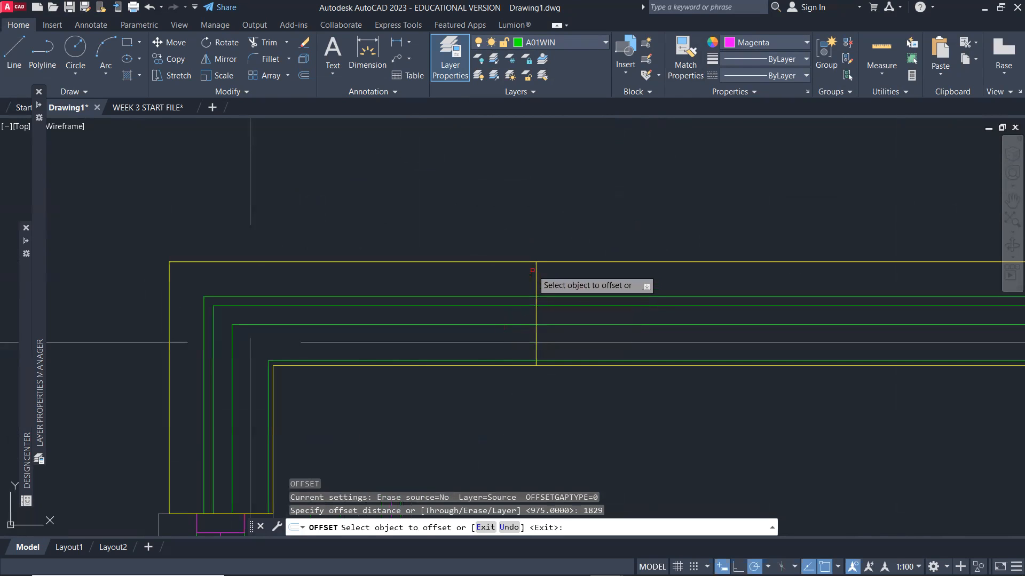
left_click(535, 271)
left_click(689, 220)
scroll(736, 230, "down", 6)
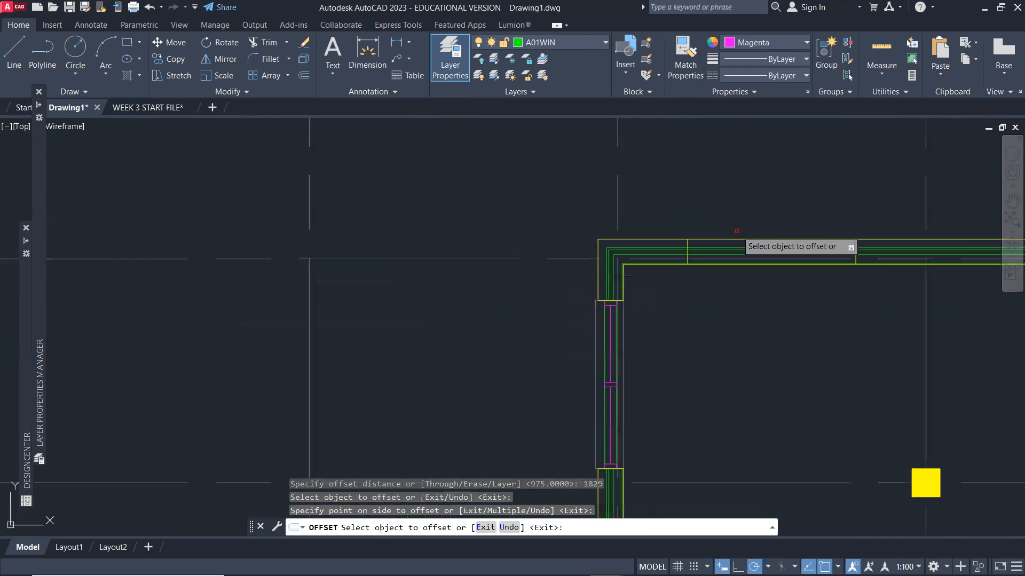
key("Return")
Trim the top wall's lines between the two vertical lines to cut the first window opening.
scroll(881, 262, "up", 4)
type("tr")
key("Return")
left_click(607, 268)
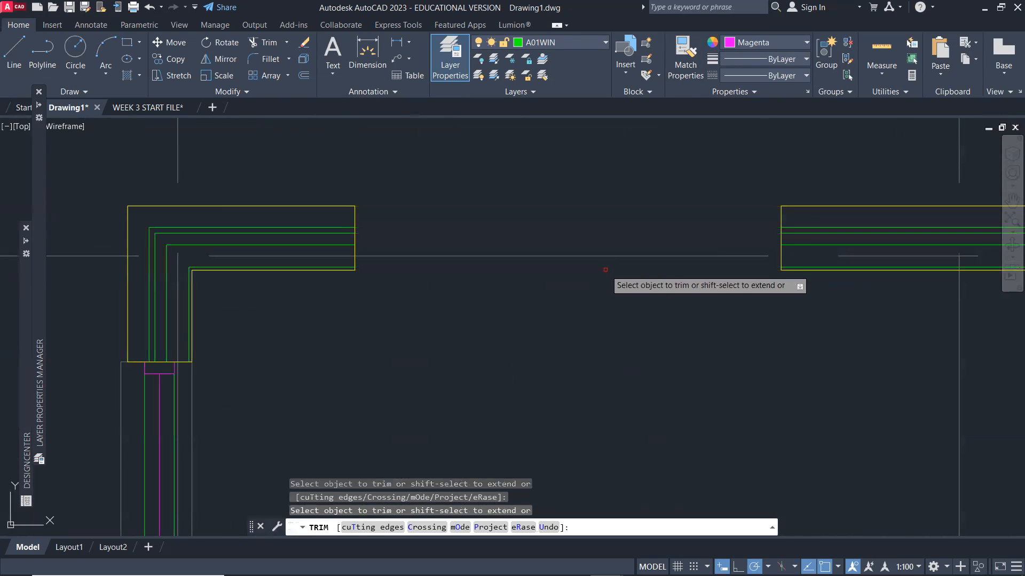
key("Return")
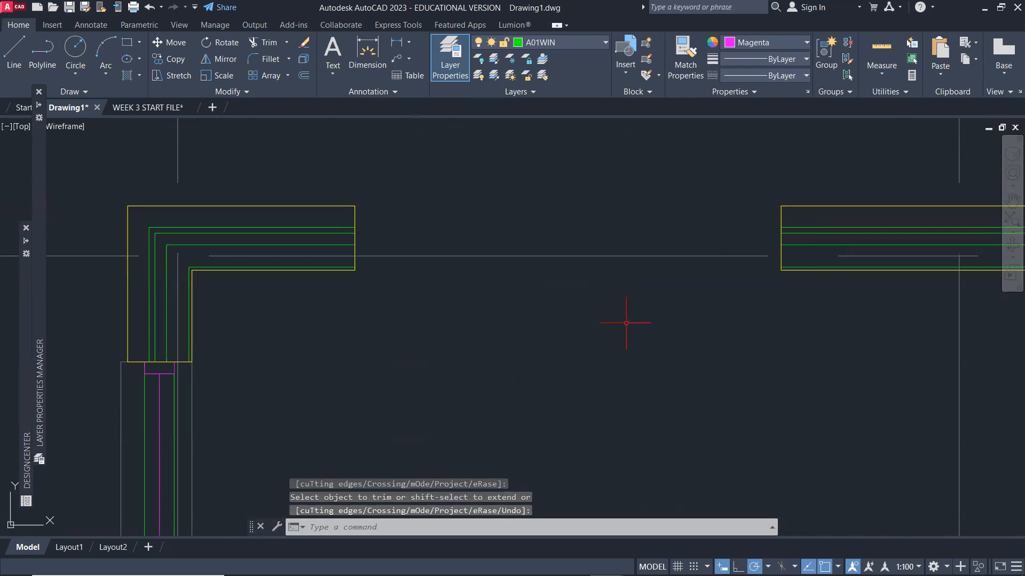
Look up the wall length after the first window in the PDF plan and offset the opening's right end line 1219 to the right.
scroll(572, 356, "down", 4)
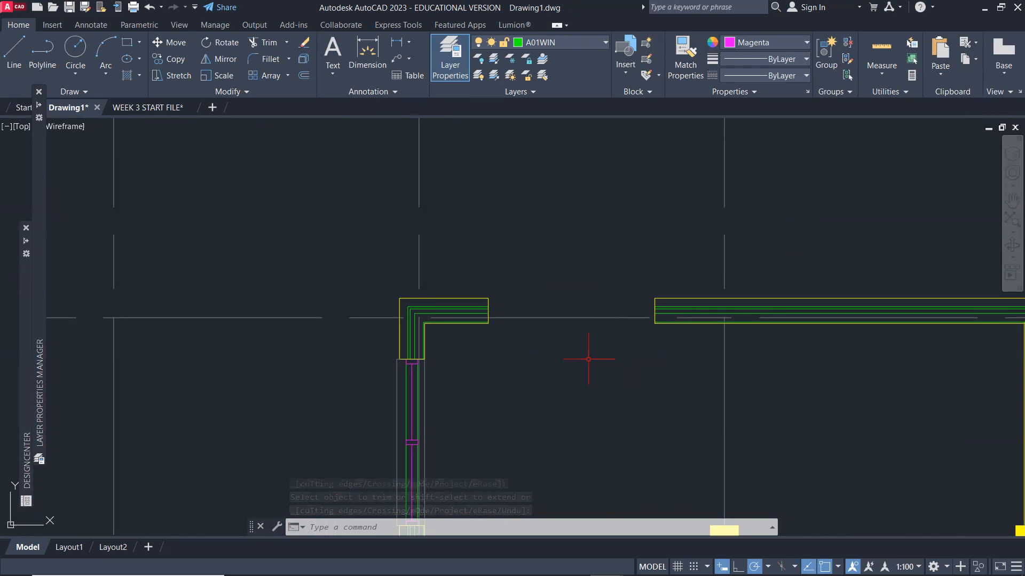
mouse_move(640, 360)
middle_mouse_down()
mouse_move(531, 325)
mouse_move(507, 267)
middle_mouse_up()
middle_click_drag(455, 336, 468, 300)
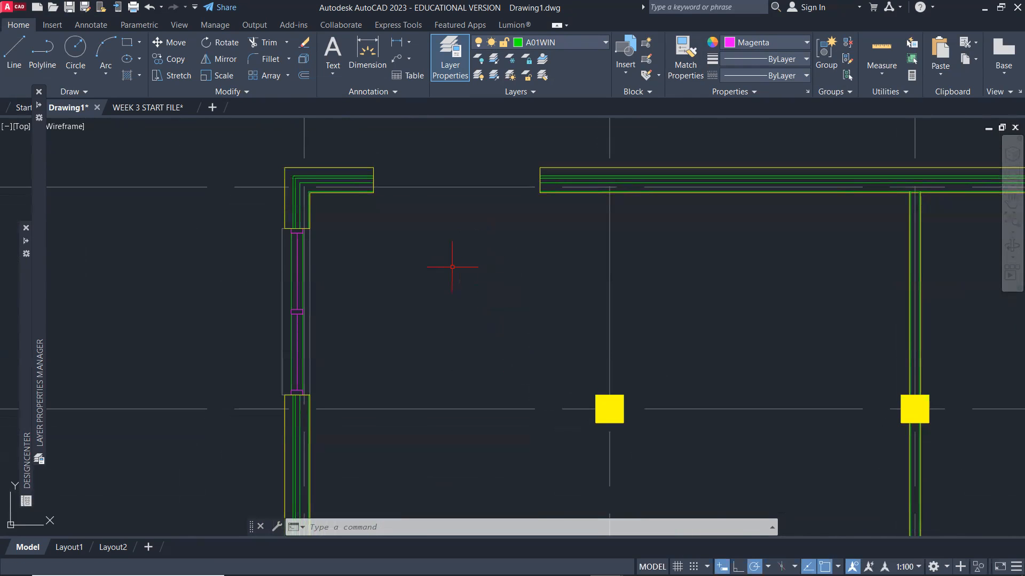
key("alt+Tab")
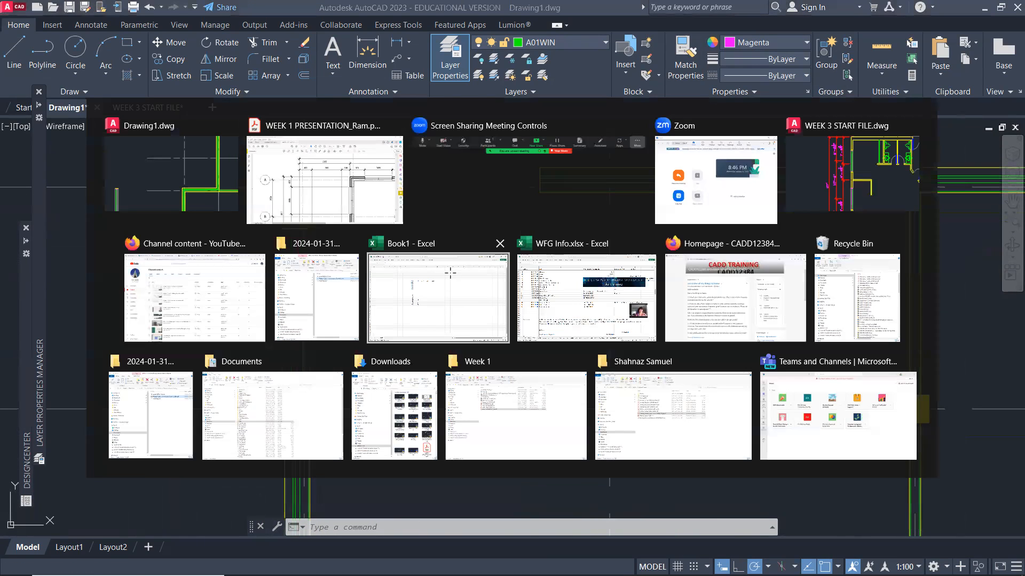
scroll(739, 293, "right", 5, "shift")
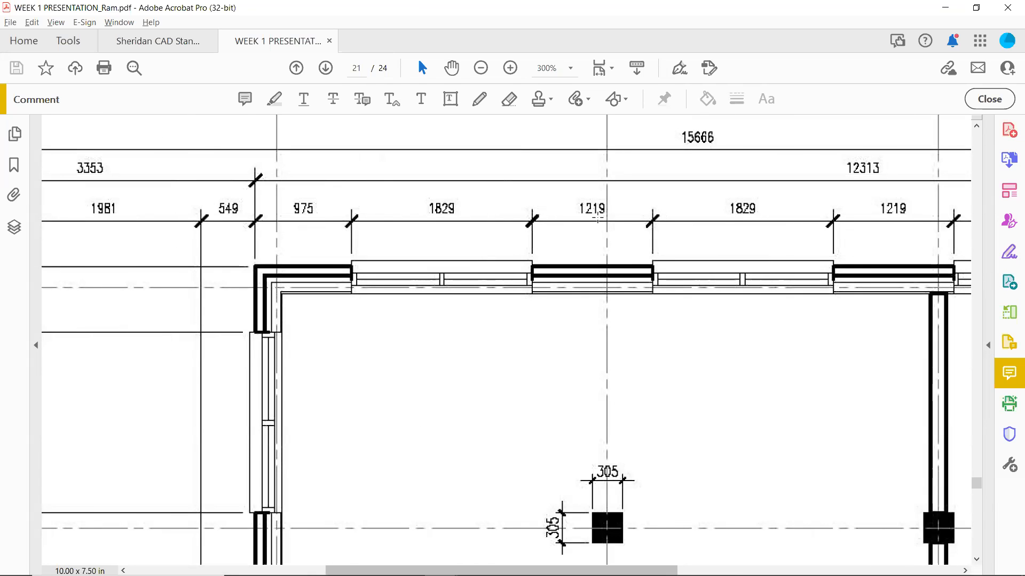
key("alt+Tab")
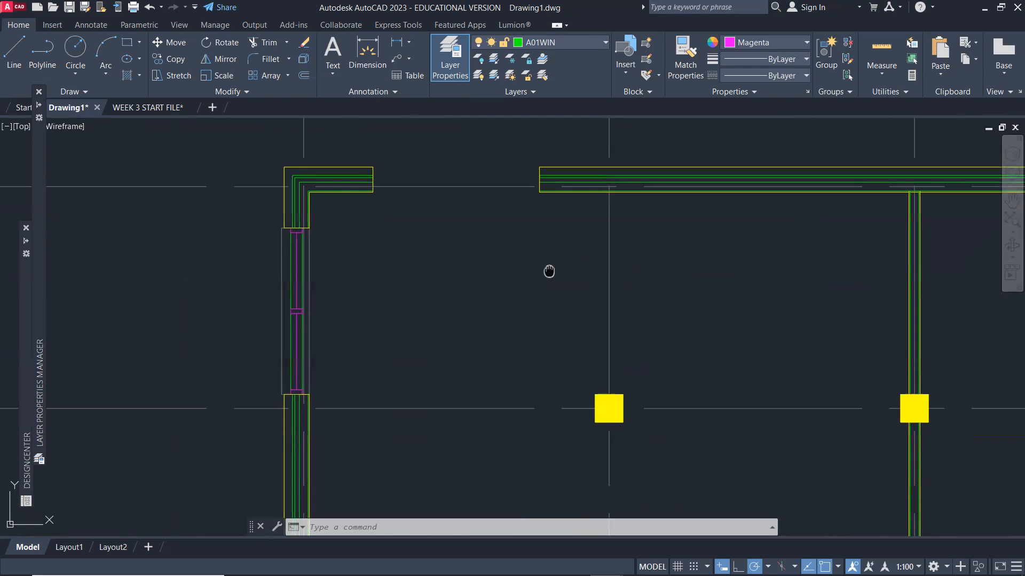
middle_click_drag(549, 271, 506, 305)
type("o")
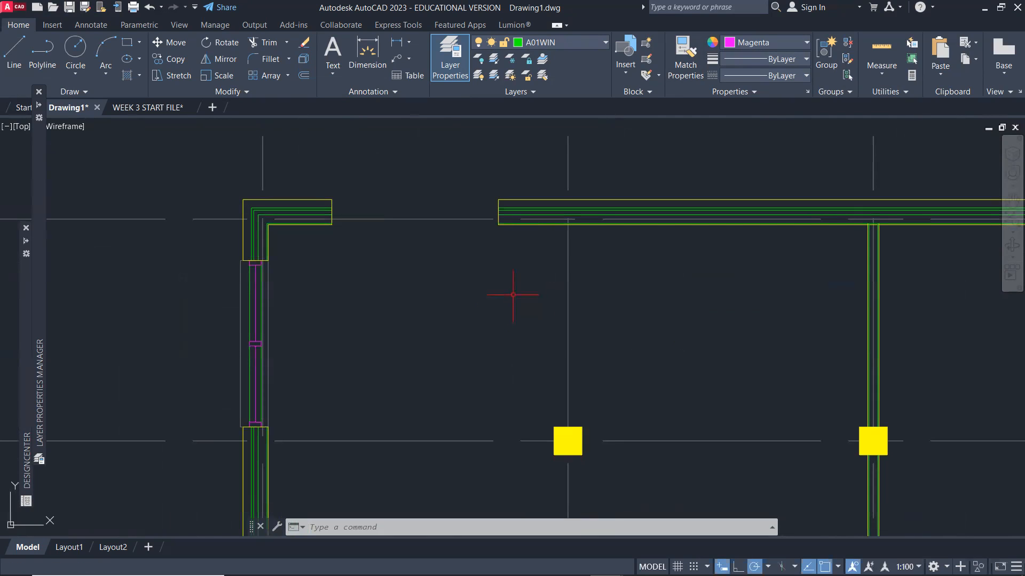
key("Return")
type("1219")
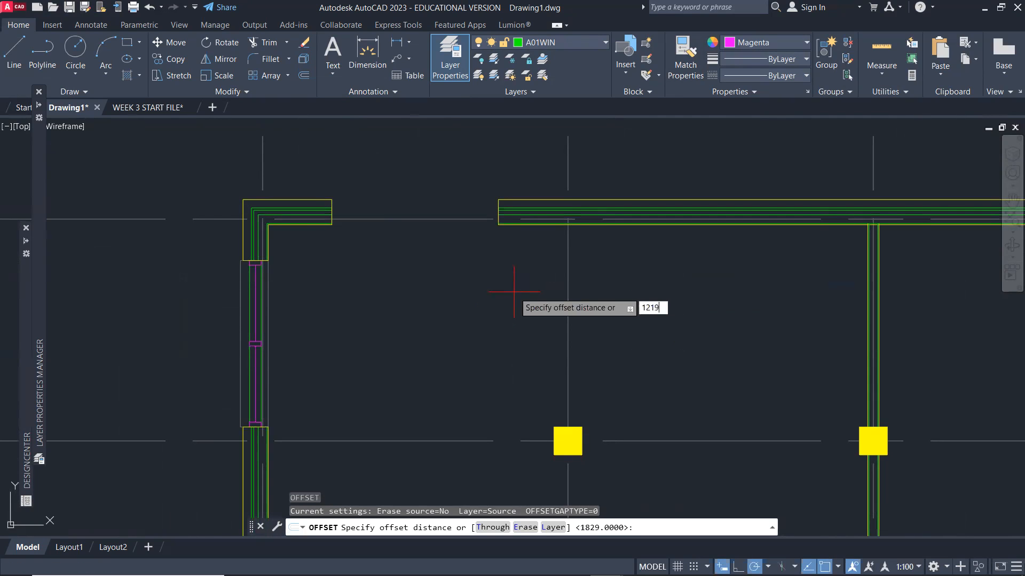
key("Return")
scroll(514, 228, "up", 4)
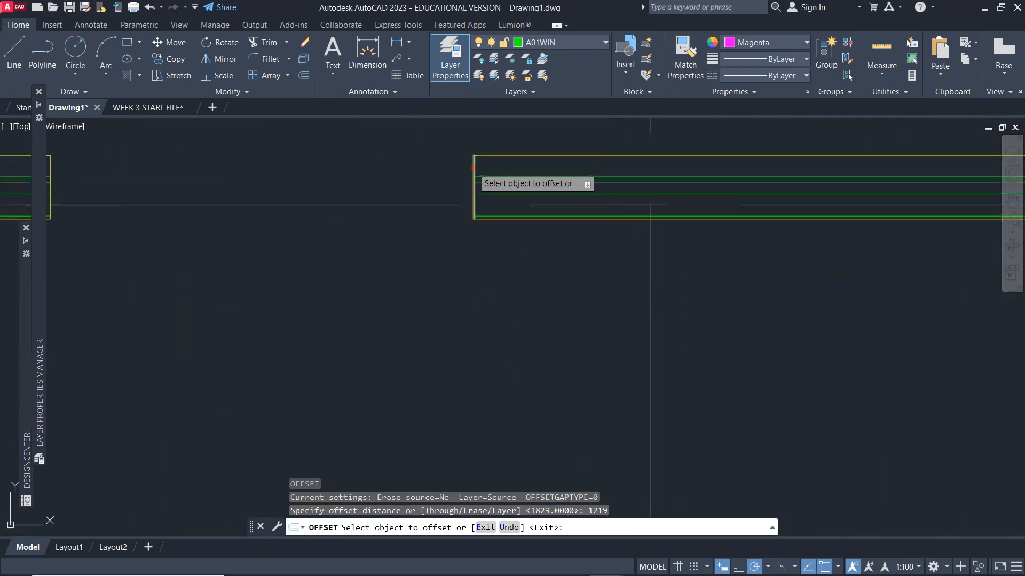
left_click(474, 176)
left_click(535, 167)
Check the second window's width in the PDF plan and offset the newest vertical wall line 1829 to the right.
scroll(731, 296, "down", 4)
middle_click_drag(731, 296, 546, 309)
key("alt+Tab")
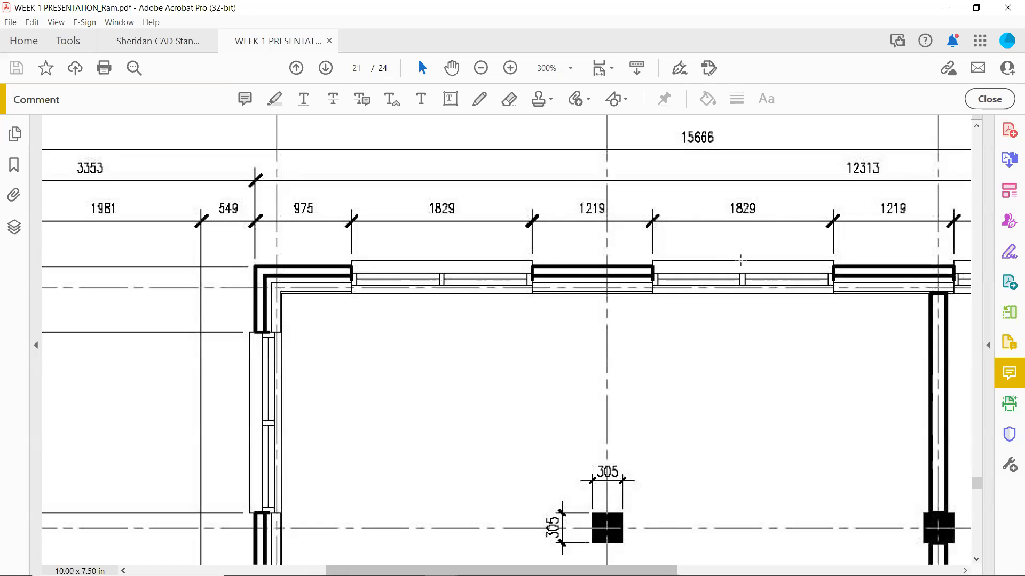
key("alt+Tab")
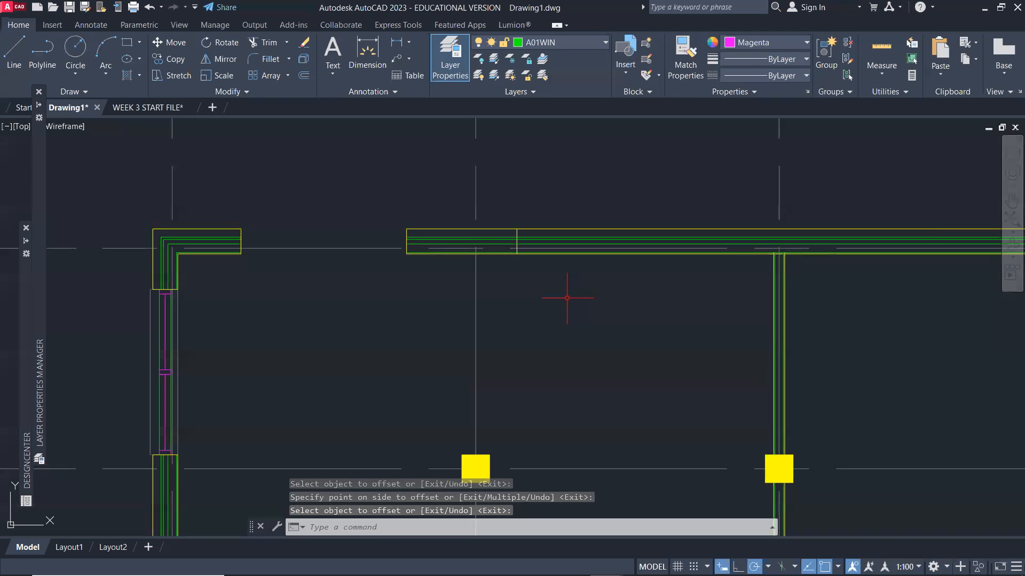
type("o")
key("Return")
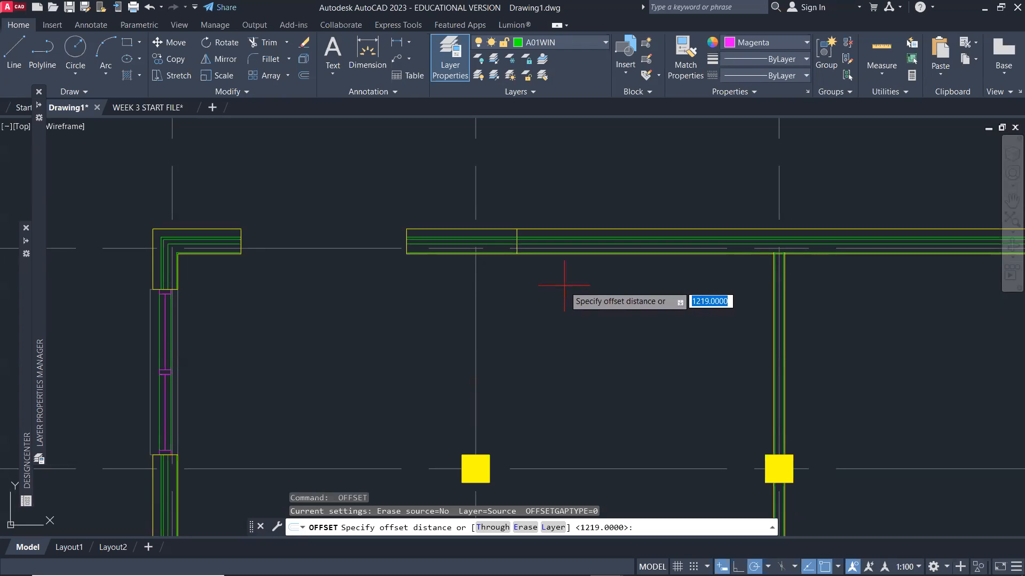
type("1829")
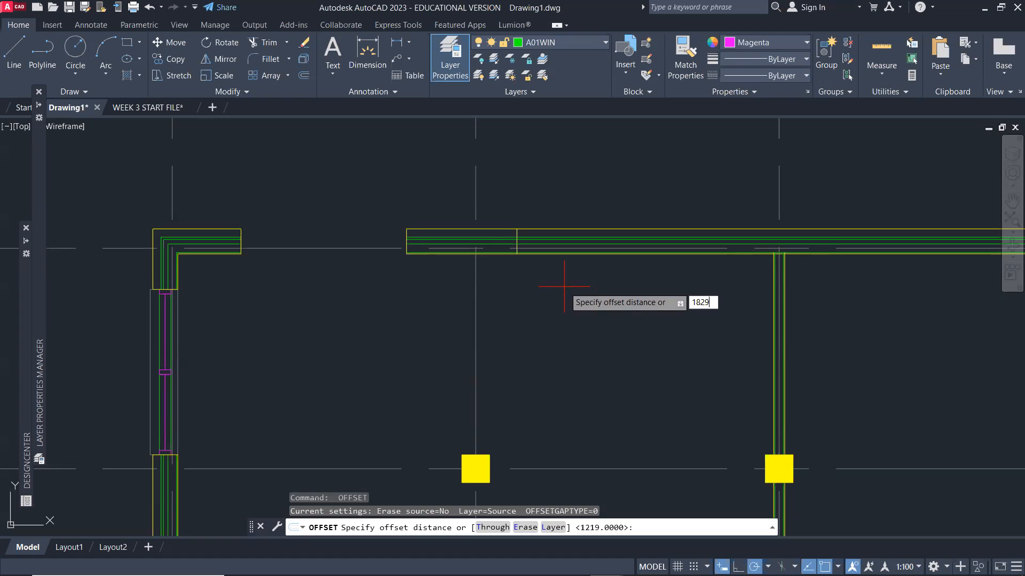
key("Return")
scroll(525, 227, "up", 4)
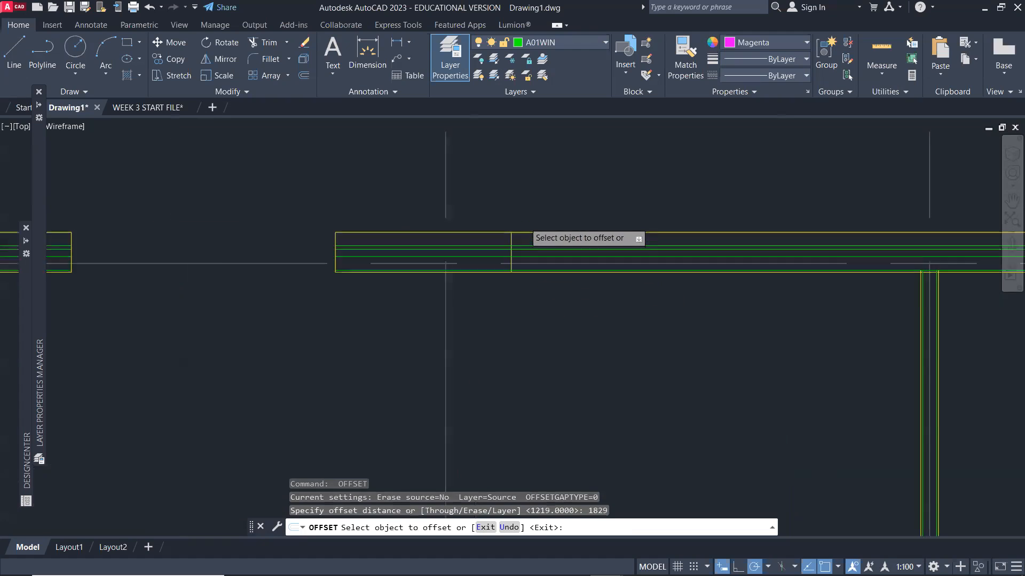
left_click(503, 246)
left_click(596, 250)
Look up the wall length after the second window in the PDF plan and offset that window's right edge line 1219 to the right.
scroll(732, 363, "down", 4)
middle_click_drag(742, 367, 537, 324)
key("alt+Tab")
key("alt+Tab")
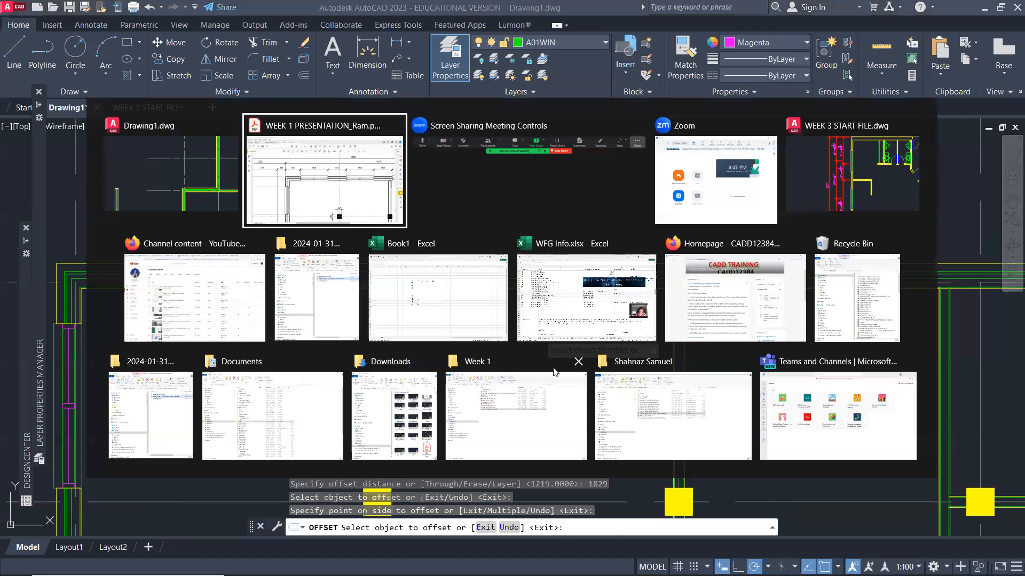
scroll(779, 393, "right", 3, "shift")
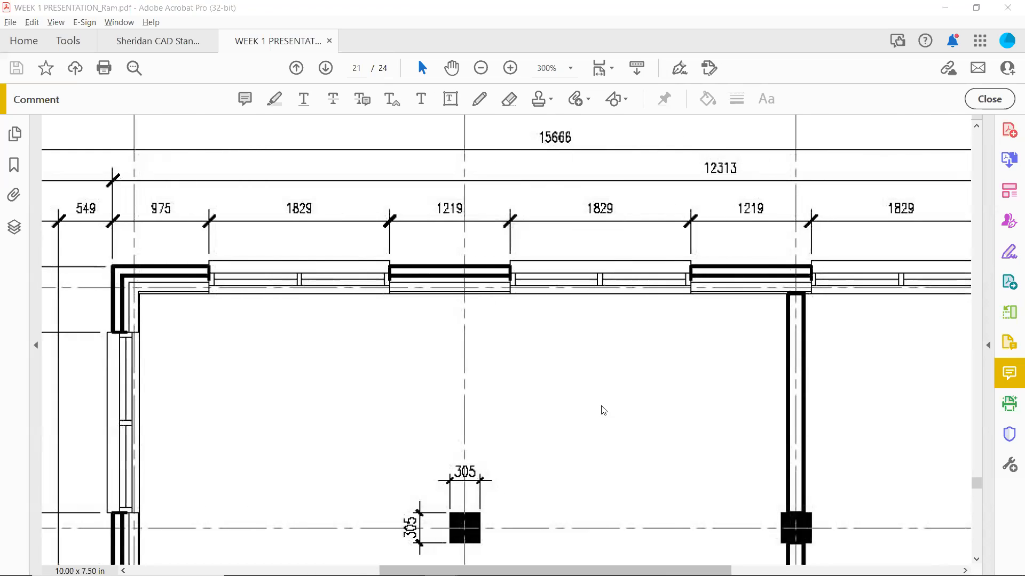
key("alt+Tab")
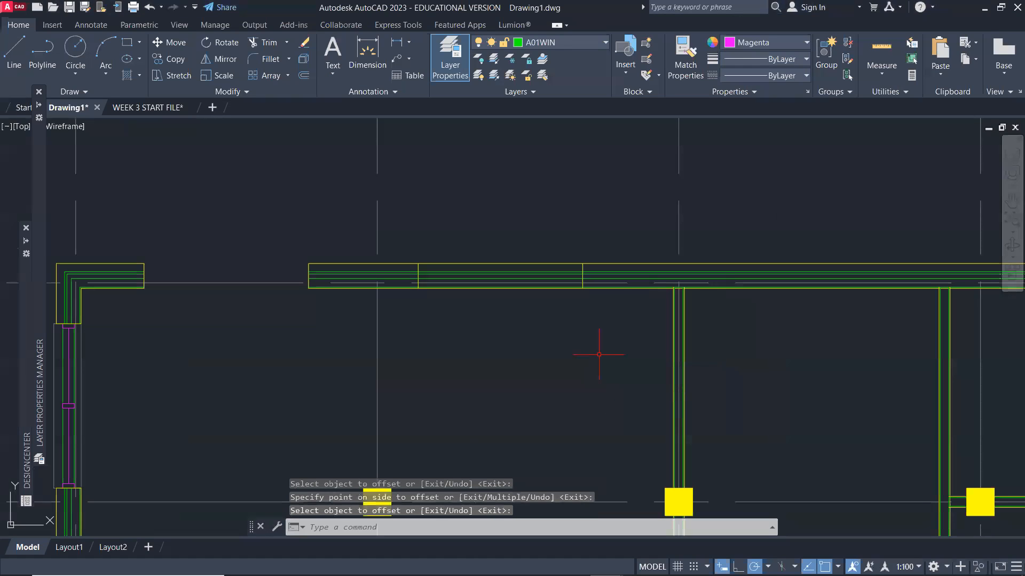
key("Return")
key("Return")
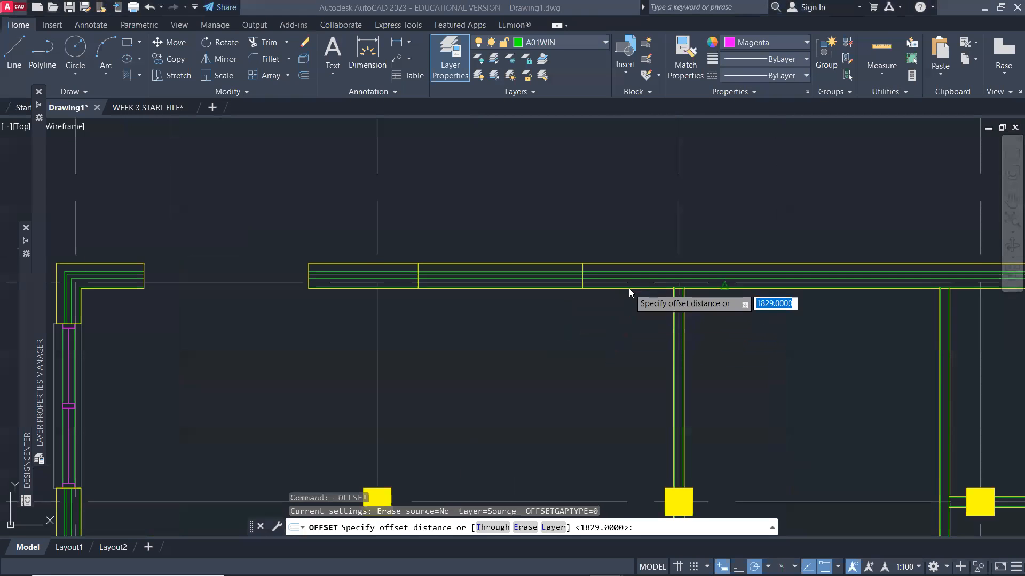
key("alt+Tab")
key("alt+Tab")
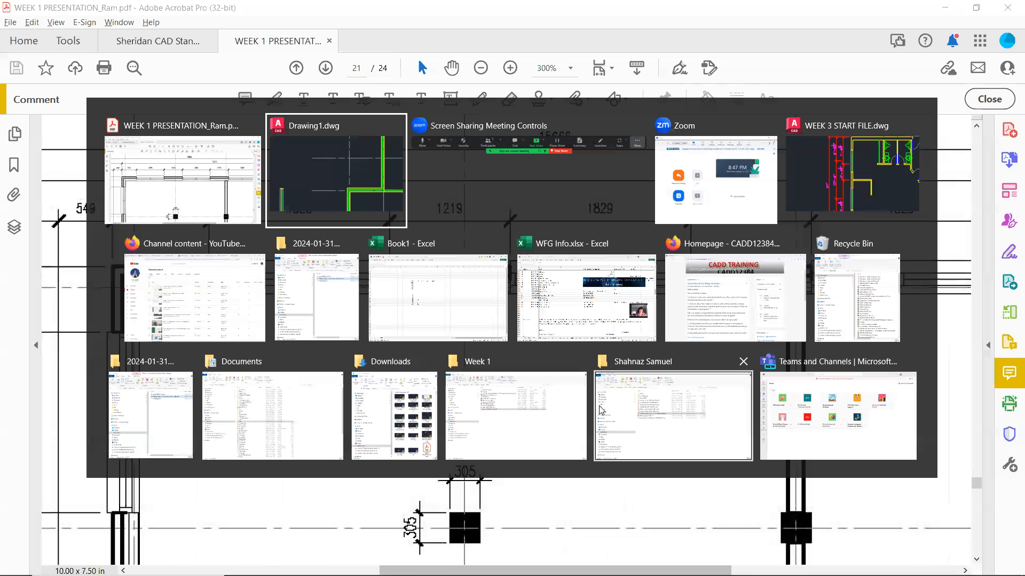
type("1")
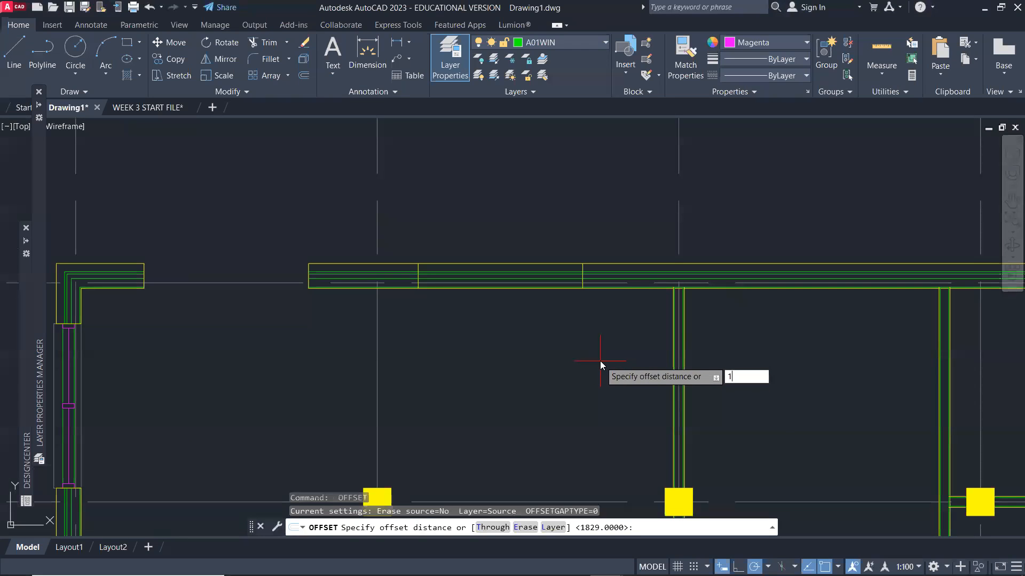
type("219")
key("Return")
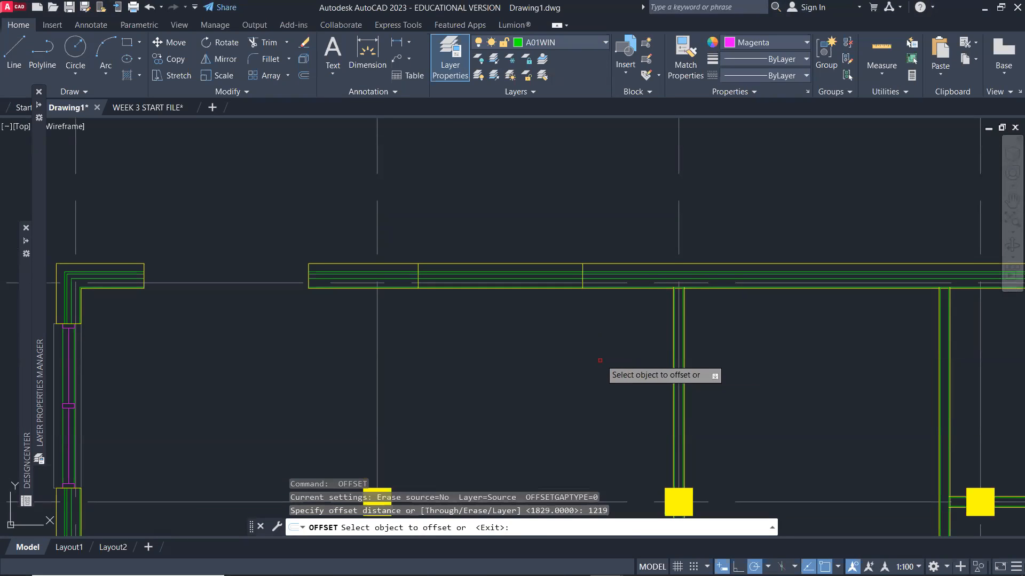
scroll(603, 274, "up", 4)
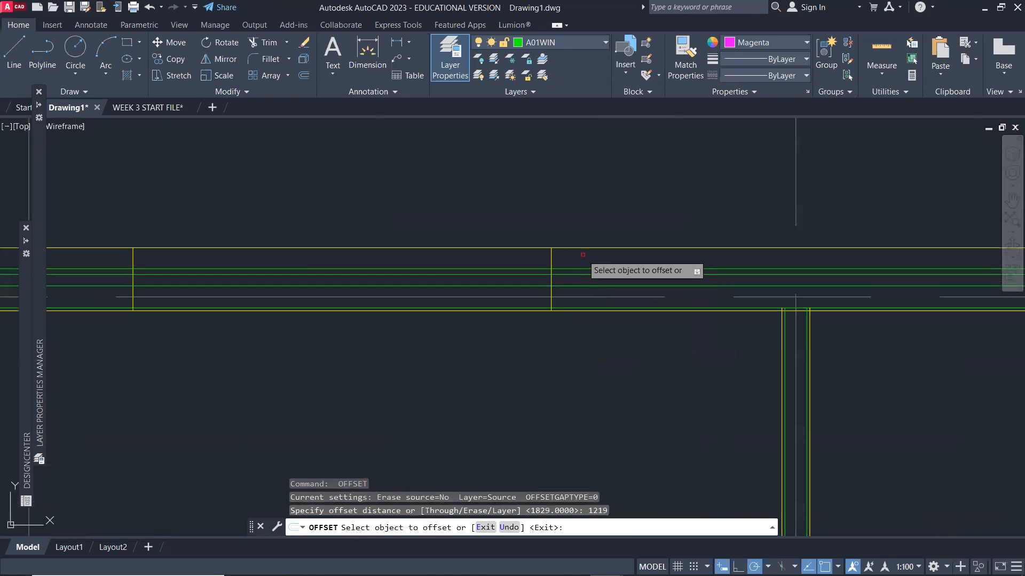
left_click(553, 261)
left_click(622, 264)
Check the third window's width in the PDF plan and offset the newest vertical line in the top wall 1829 to the right.
scroll(766, 366, "down", 2)
scroll(766, 366, "down", 2)
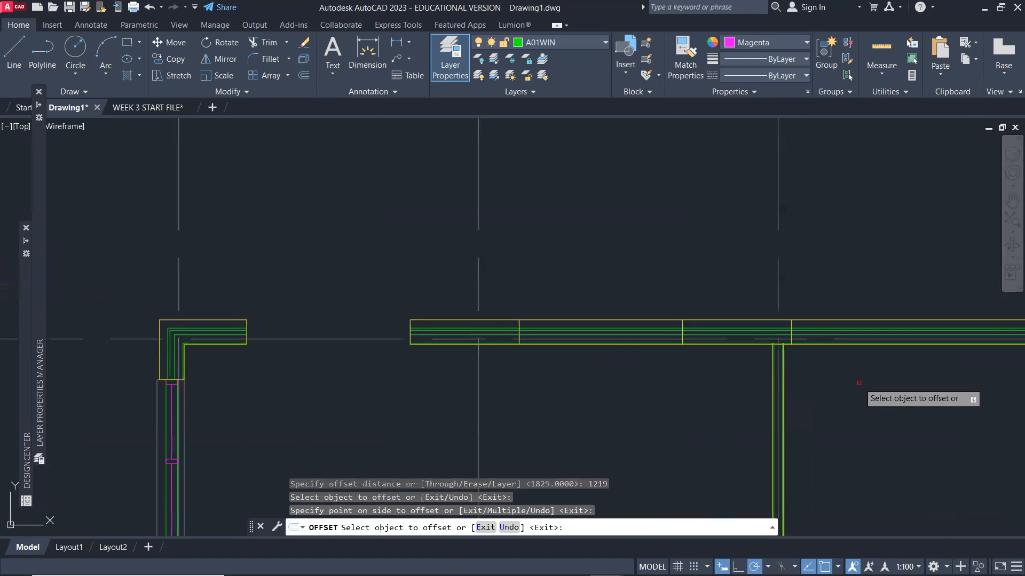
key("alt+Tab")
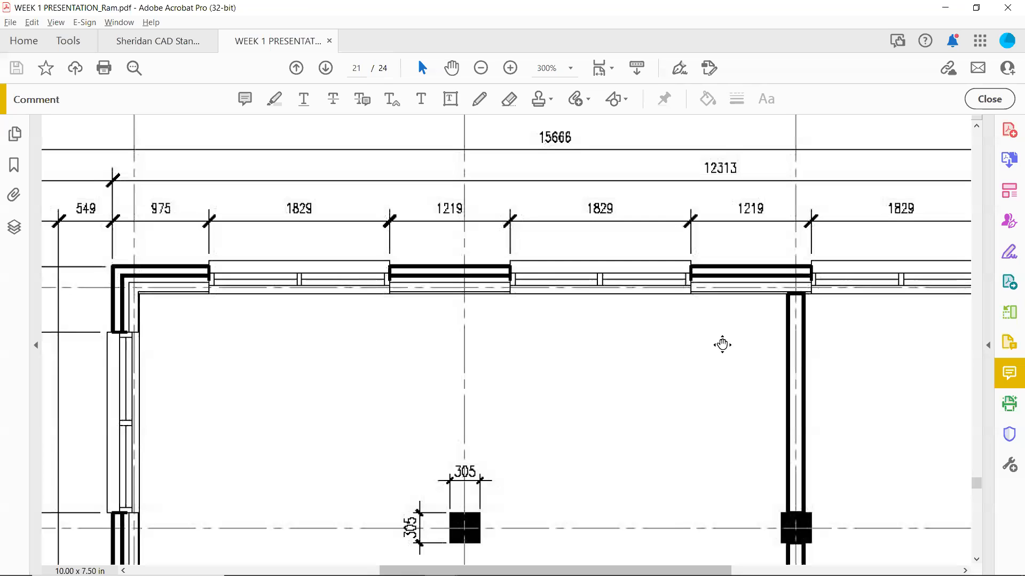
scroll(723, 346, "right", 5, "shift")
key("alt+Tab")
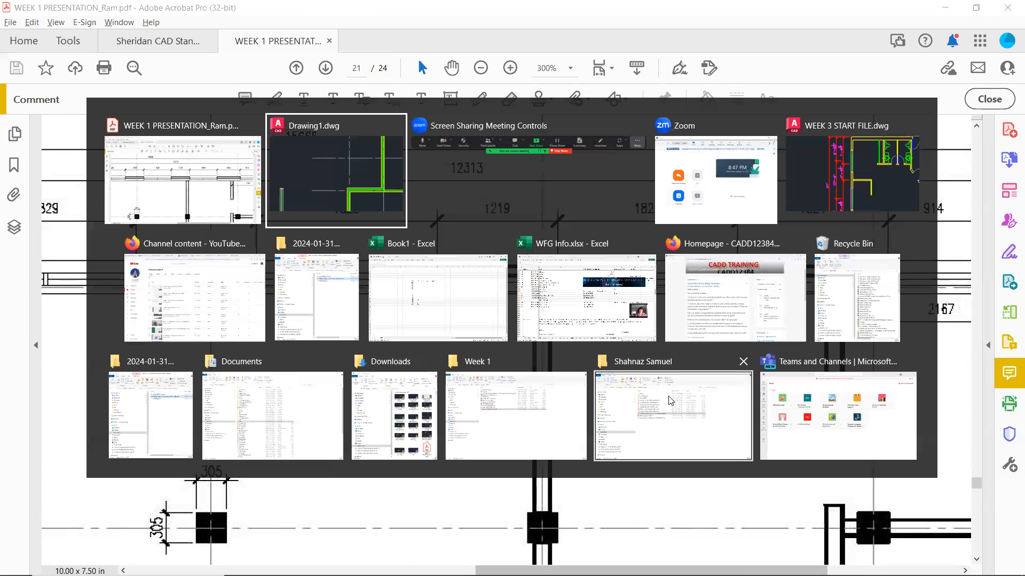
scroll(611, 303, "up", 4)
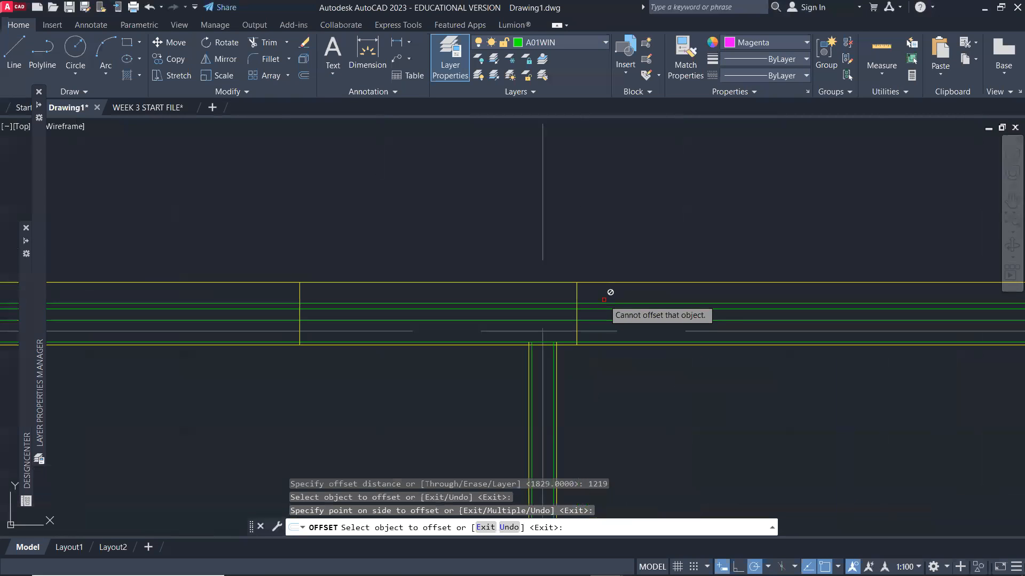
key("Return")
key("Return")
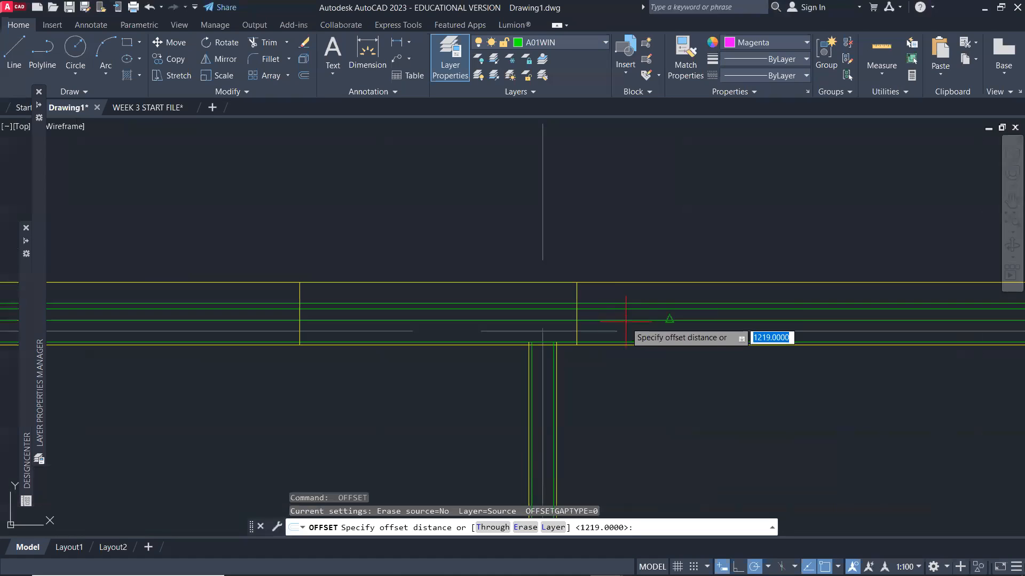
type("1829")
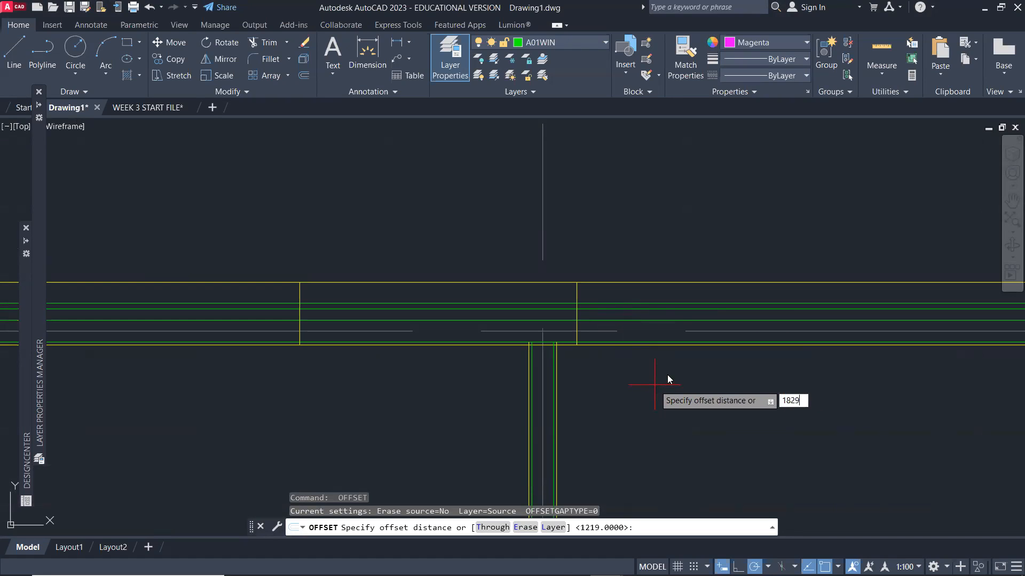
key("Return")
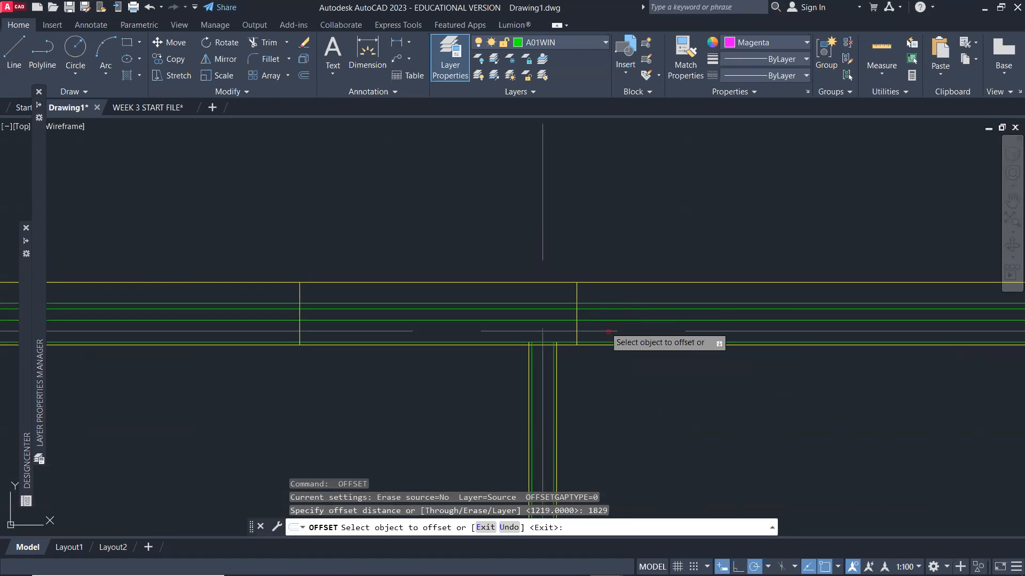
left_click(577, 293)
left_click(698, 334)
Look up the wall length after the third window in the PDF plan and offset that window's right edge line 1524 to the right.
scroll(715, 353, "down", 2)
middle_click_drag(743, 373, 567, 348)
key("alt+Tab")
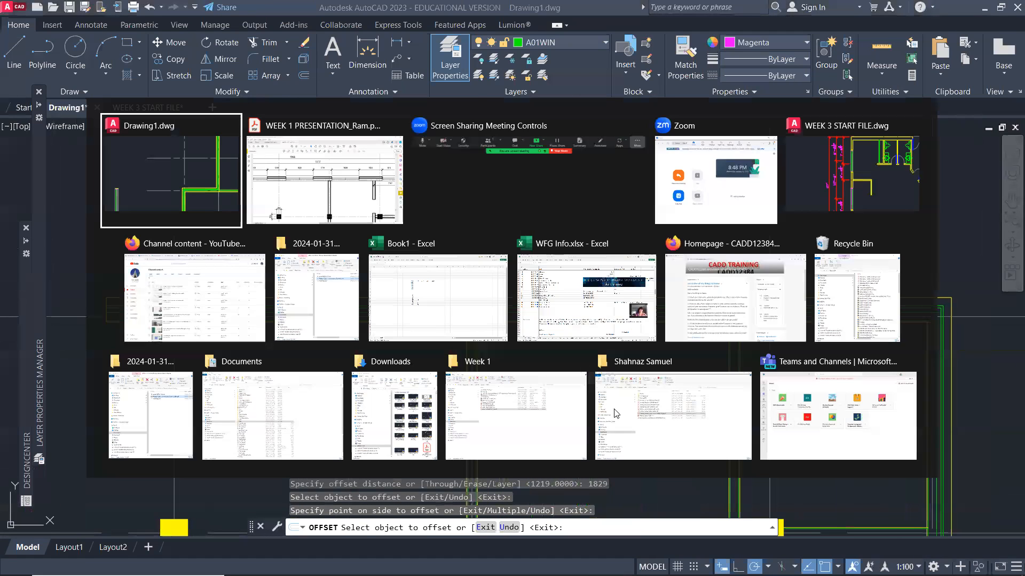
key("alt+Tab")
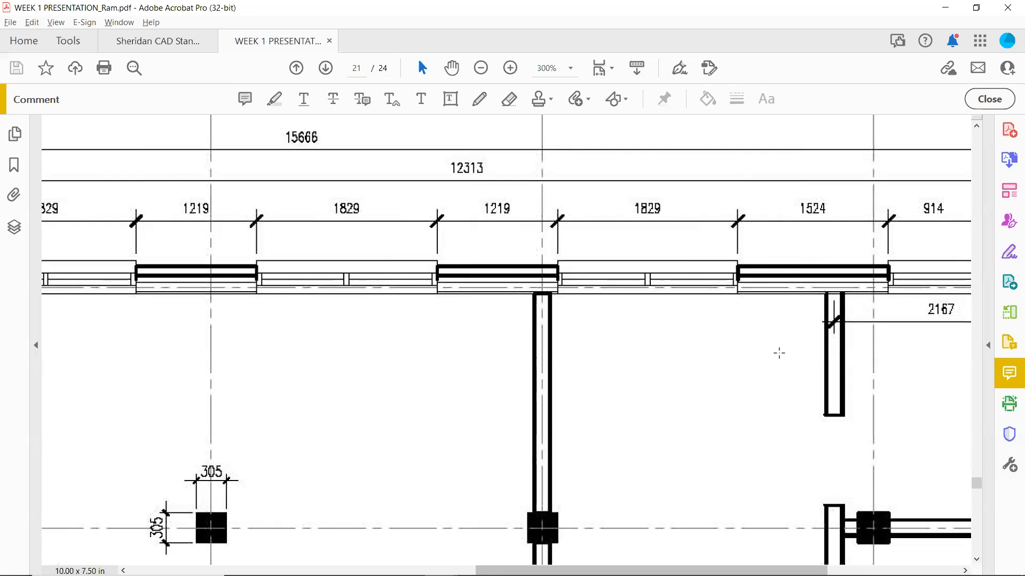
scroll(779, 354, "right", 3)
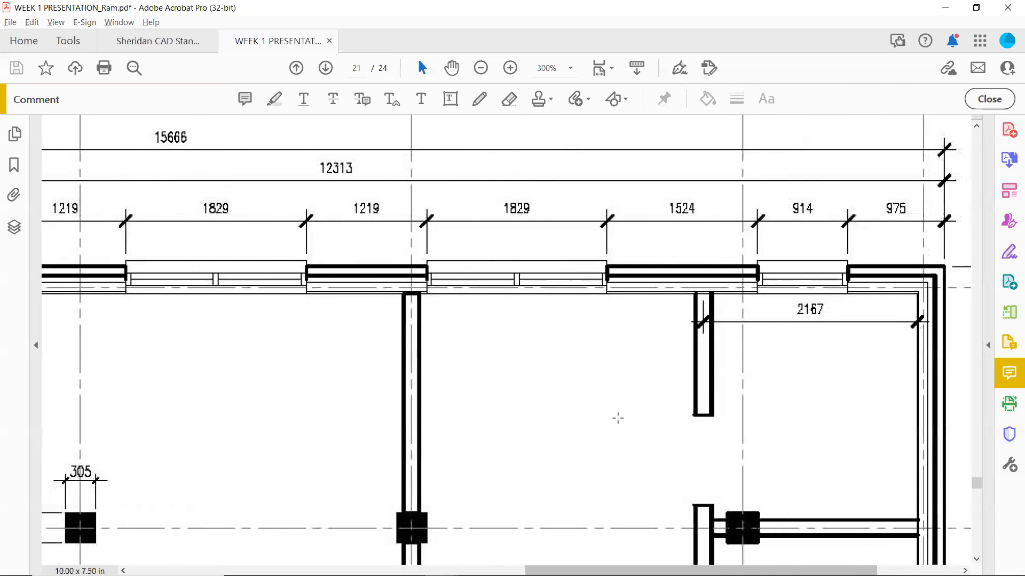
key("alt+Tab")
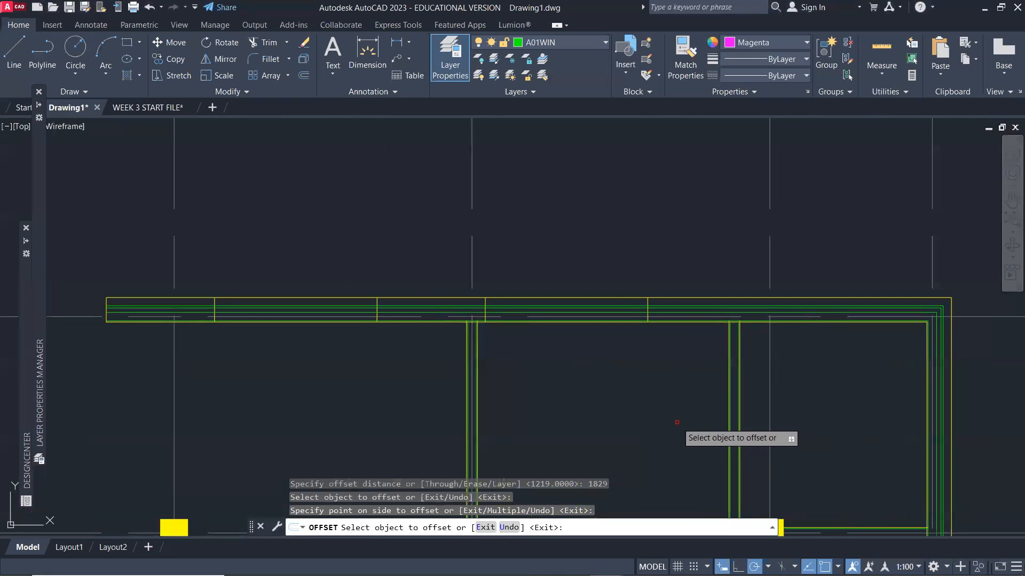
key("Return")
key("Return")
type("1524")
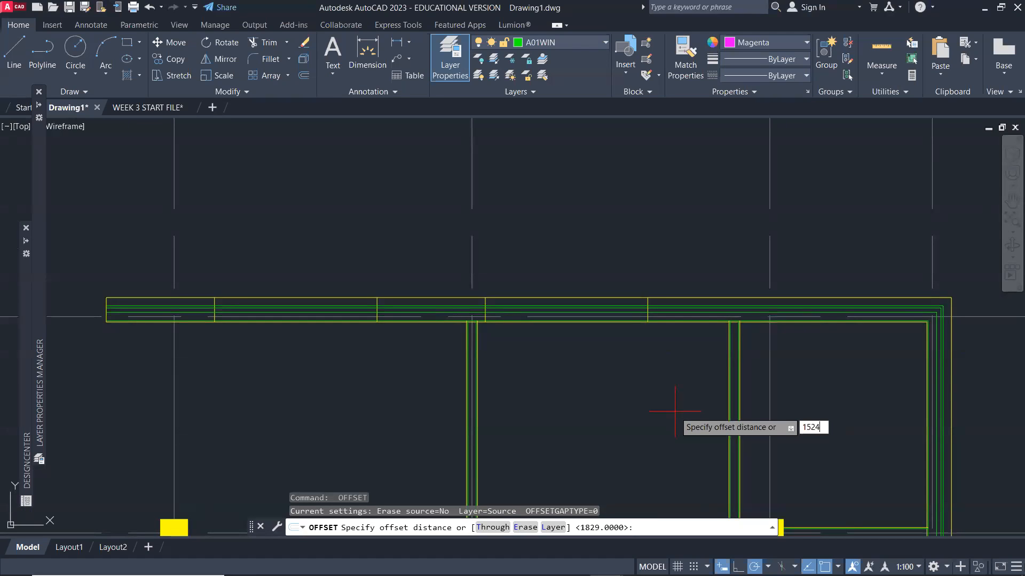
key("Return")
scroll(679, 321, "up", 4)
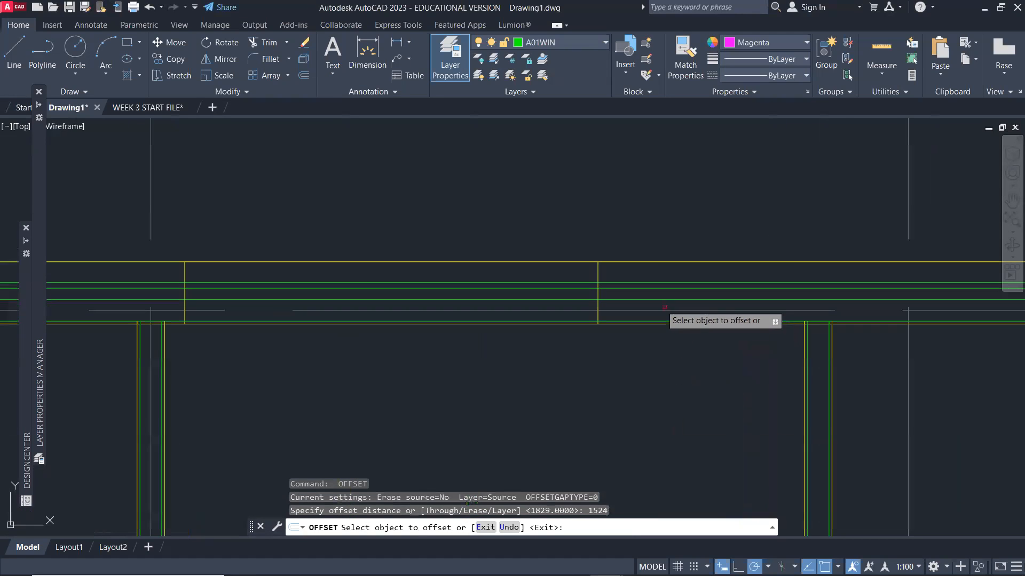
left_click(598, 275)
left_click(689, 275)
Check the last top-wall window's width in the PDF plan and offset the newest vertical wall line 914 to the right.
scroll(820, 395, "down", 4)
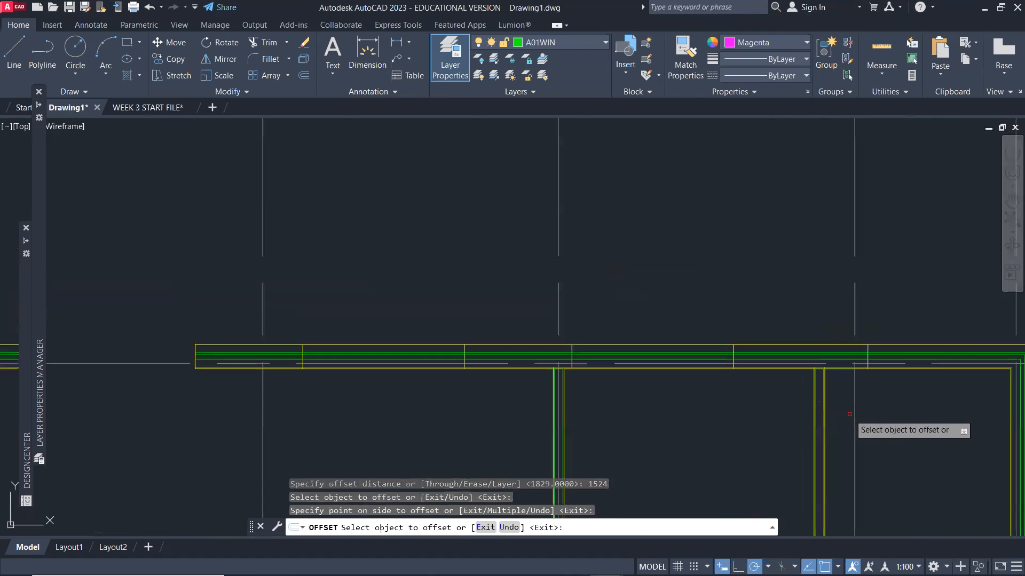
key("super+Tab")
key("Return")
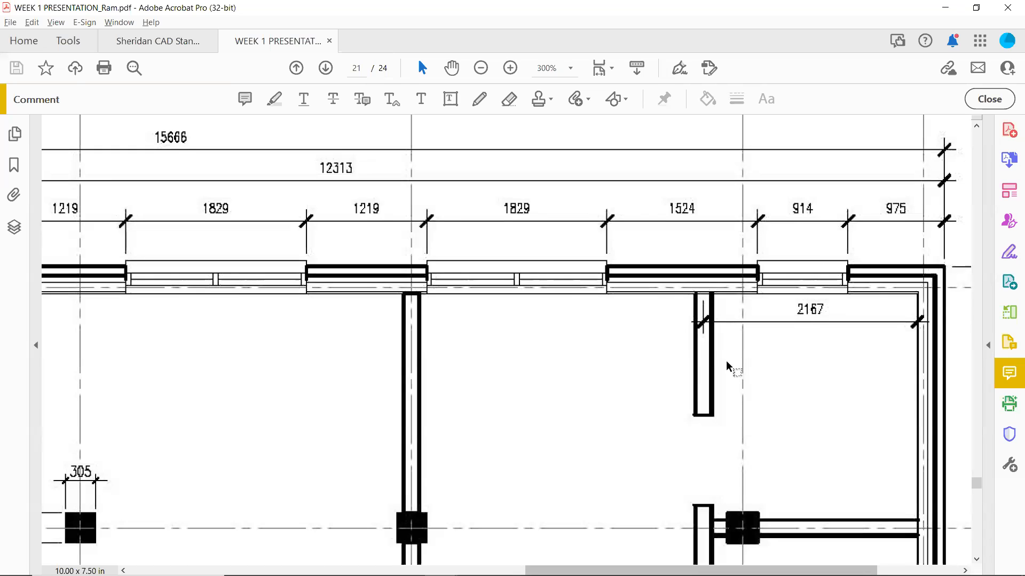
key("super+Tab")
key("Return")
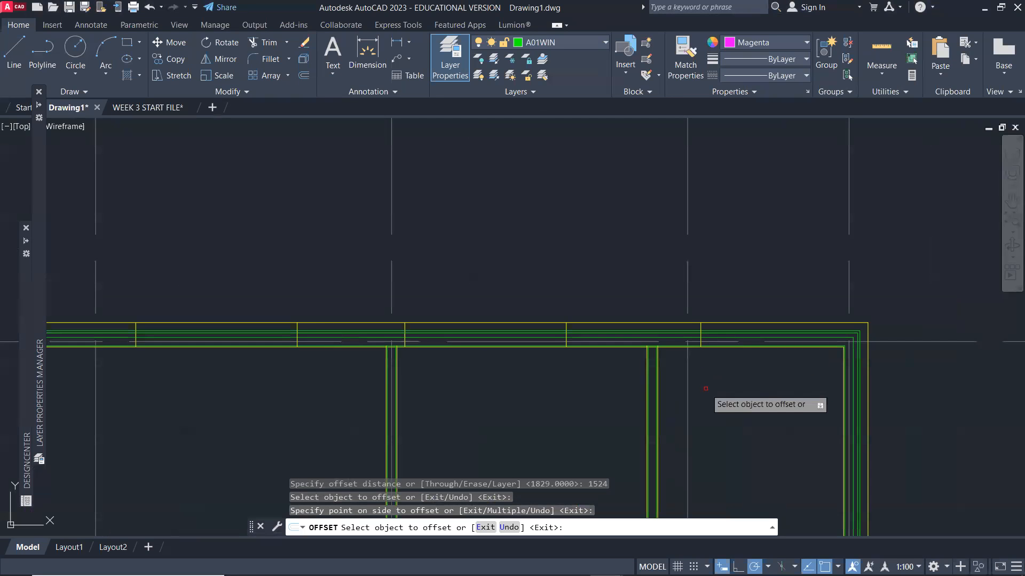
key("Return")
key("Return")
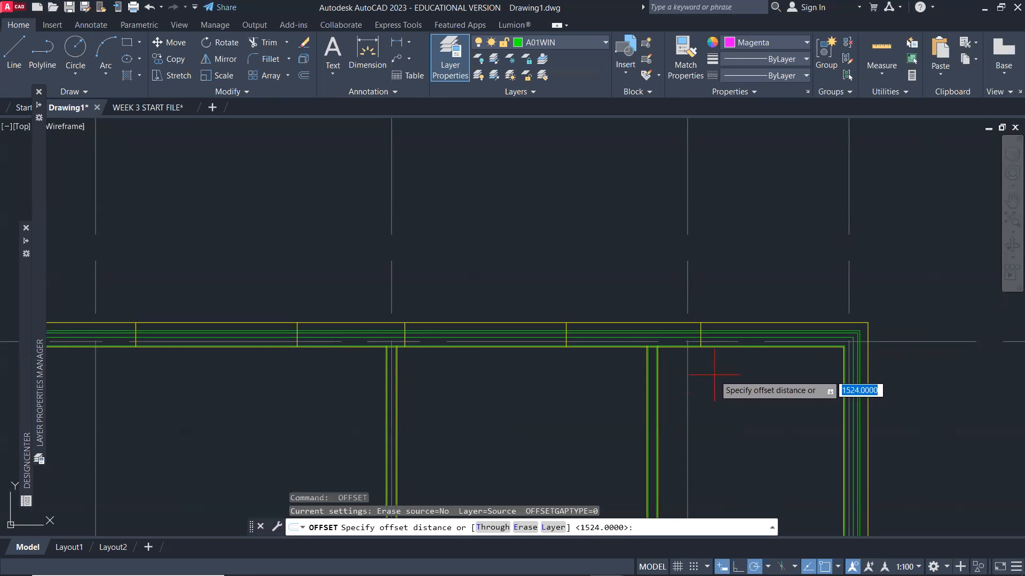
type("914")
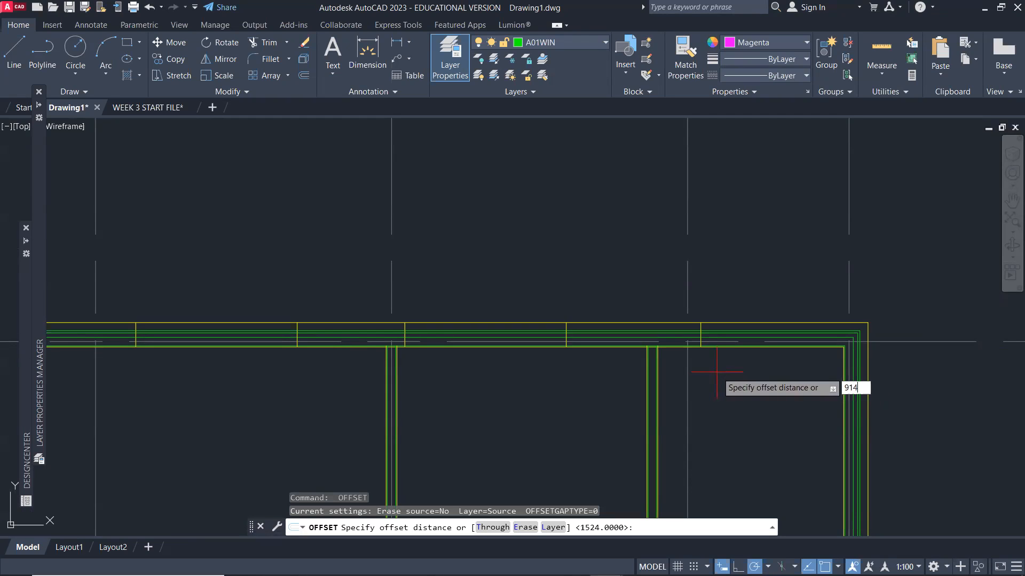
key("Return")
scroll(719, 326, "up", 4)
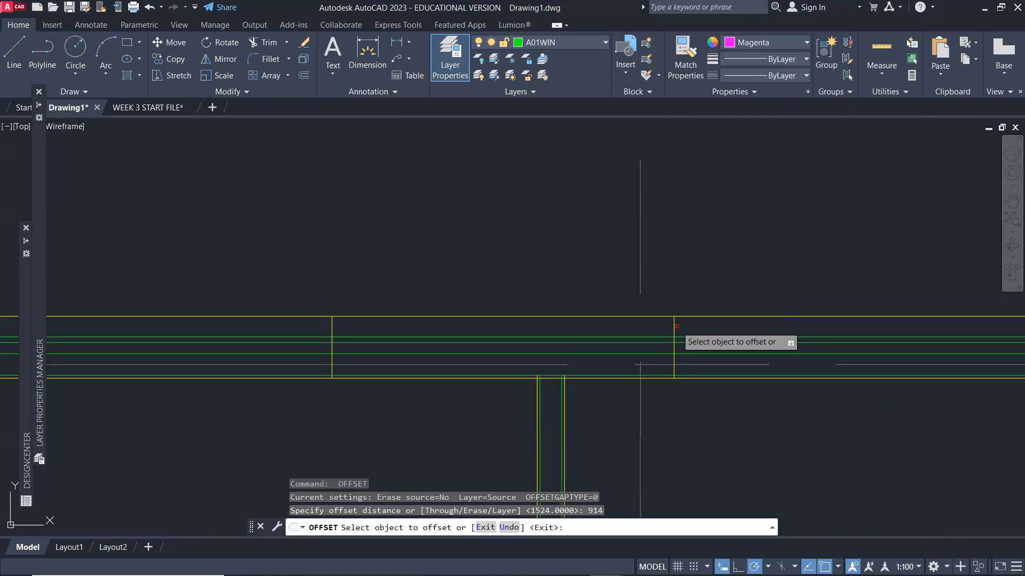
left_click(674, 326)
left_click(747, 336)
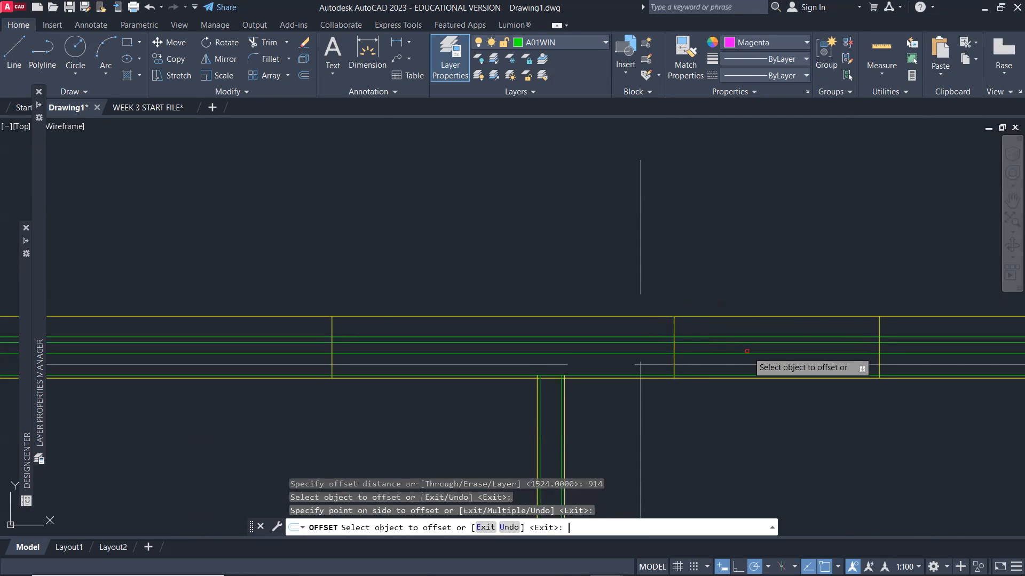
key("Return")
Measure the distance from the last window's right edge line to the wall's outer right corner and compare it with the PDF plan.
scroll(806, 406, "down", 2)
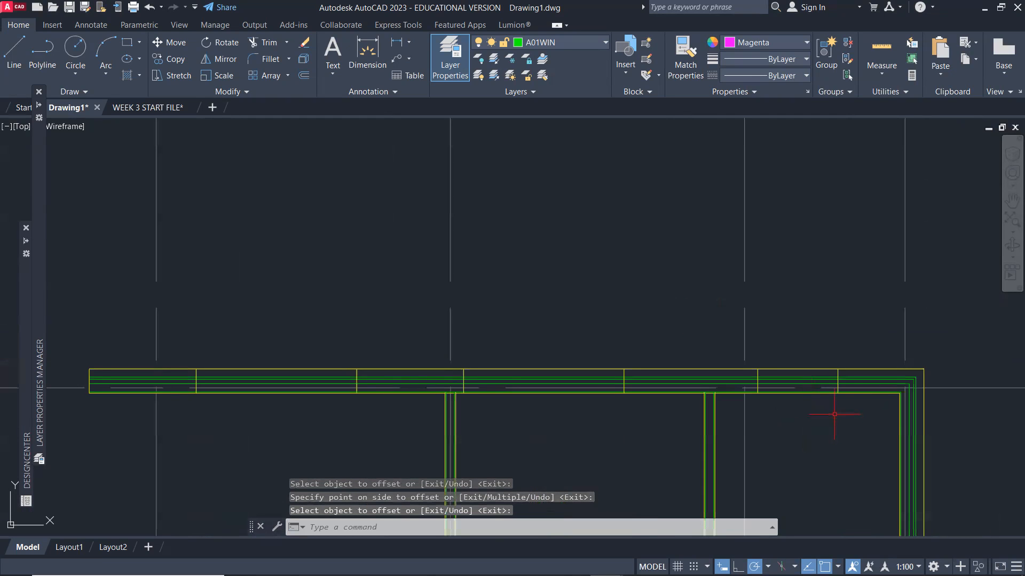
middle_click_drag(832, 414, 667, 377)
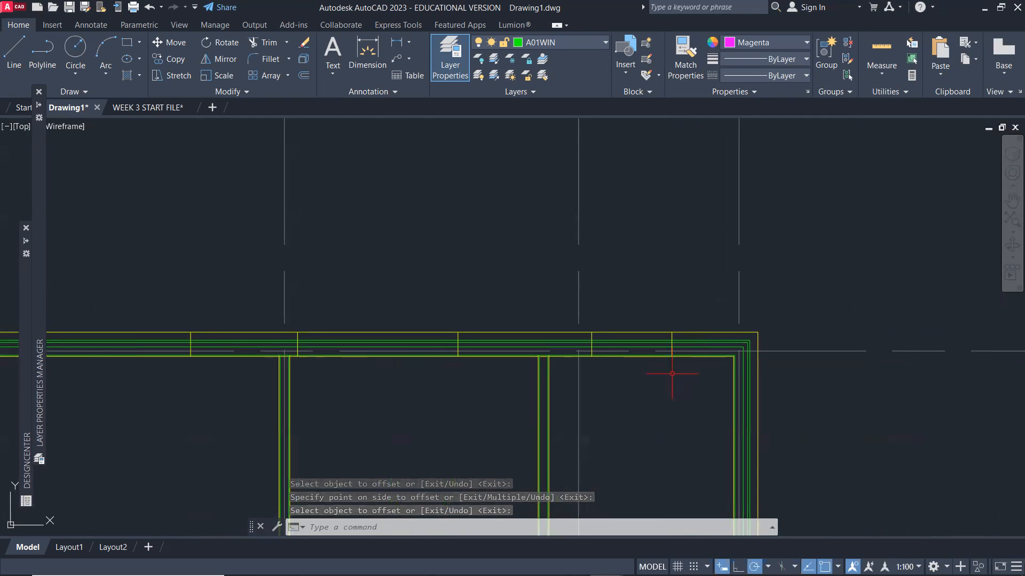
type("di")
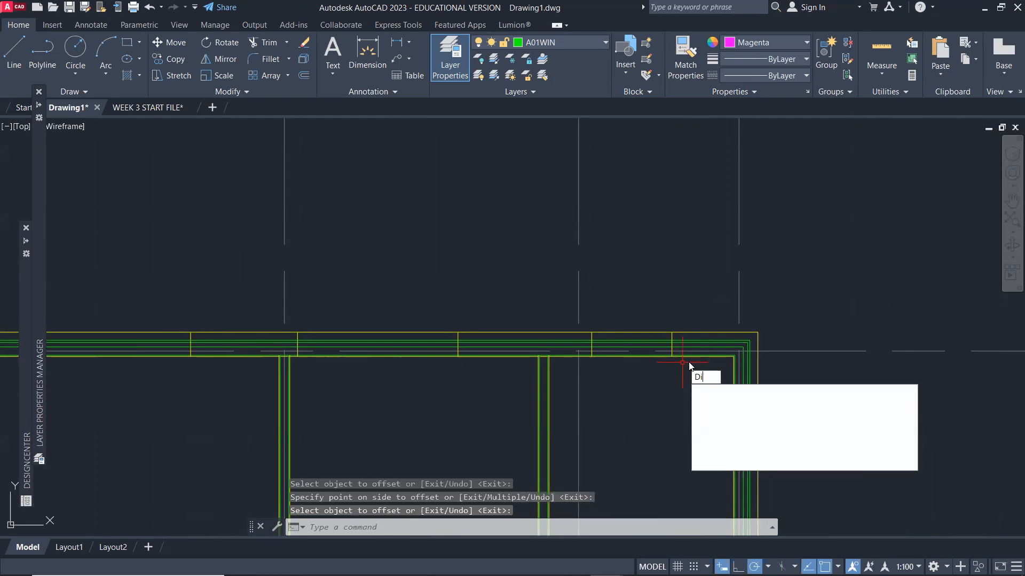
key("Return")
left_click(672, 332)
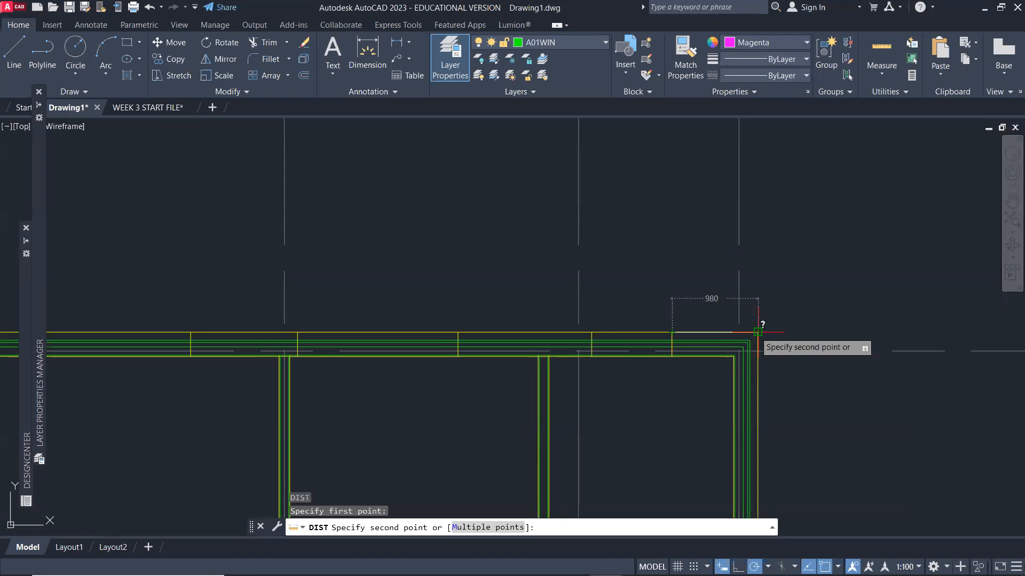
scroll(757, 332, "up", 2)
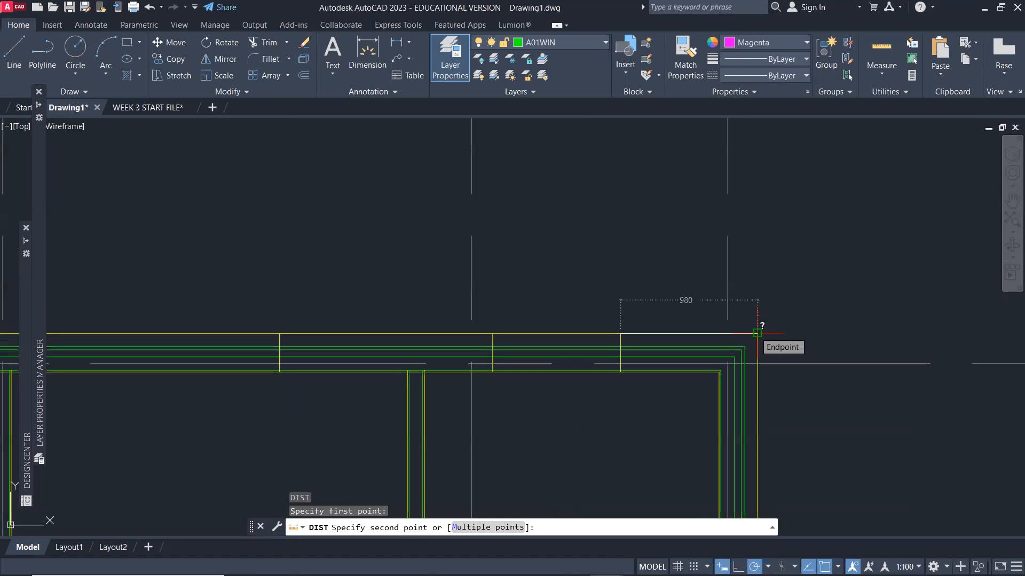
scroll(757, 333, "up", 2)
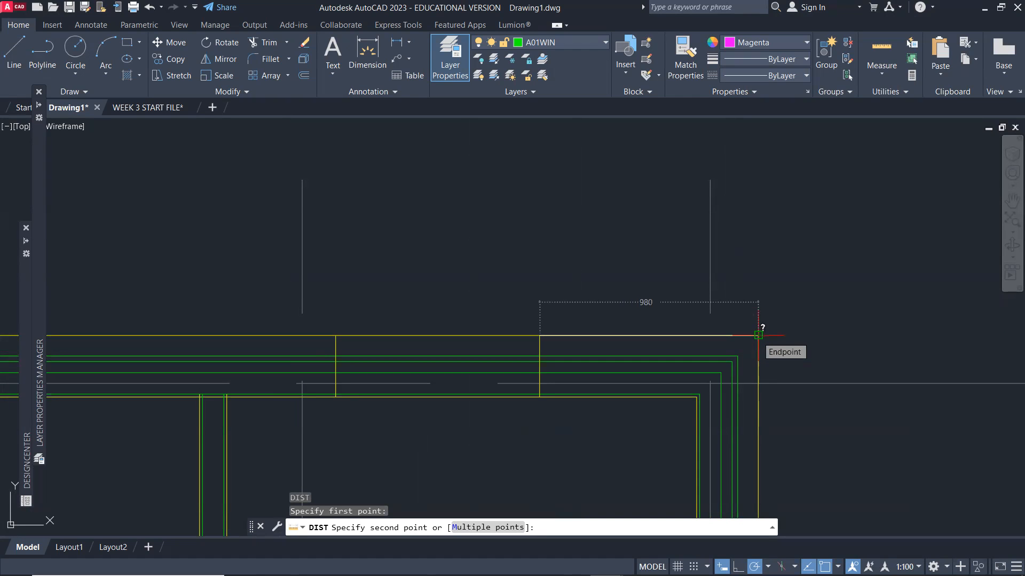
key("alt+Tab")
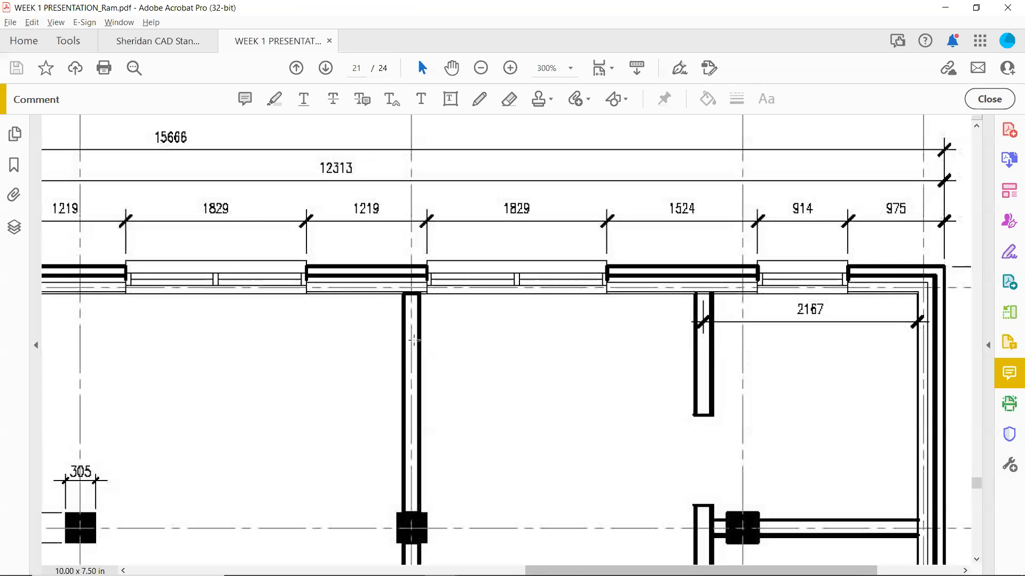
key("alt+Tab")
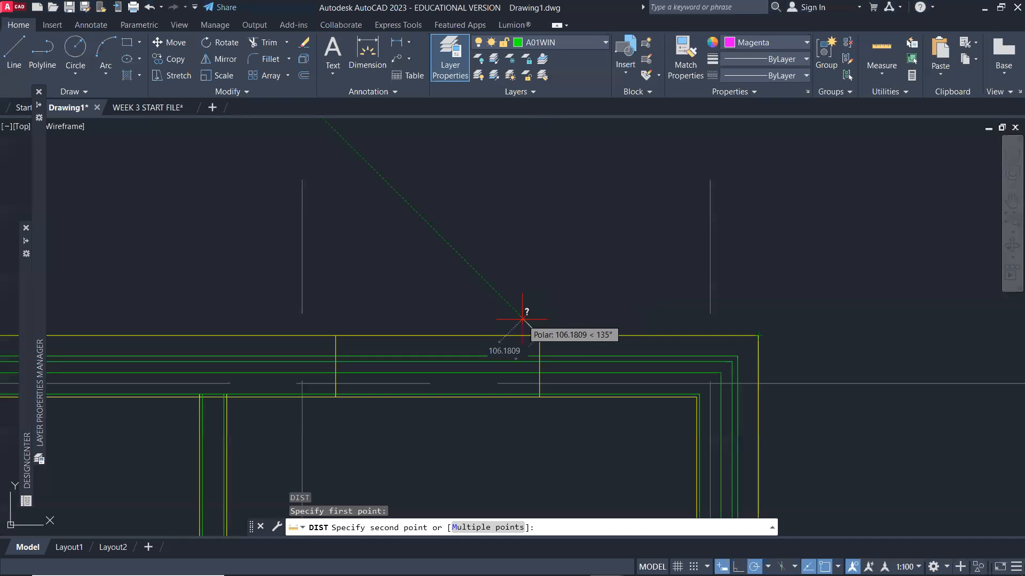
left_click(572, 279)
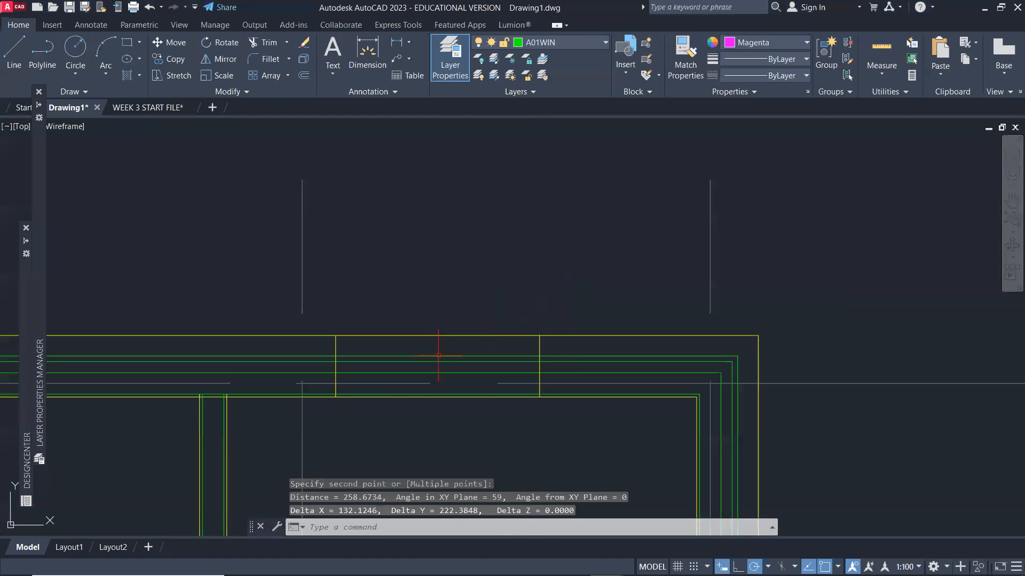
Trim the top wall's lines between the remaining pairs of window edge lines to cut the other three window openings.
type("tr")
key("Return")
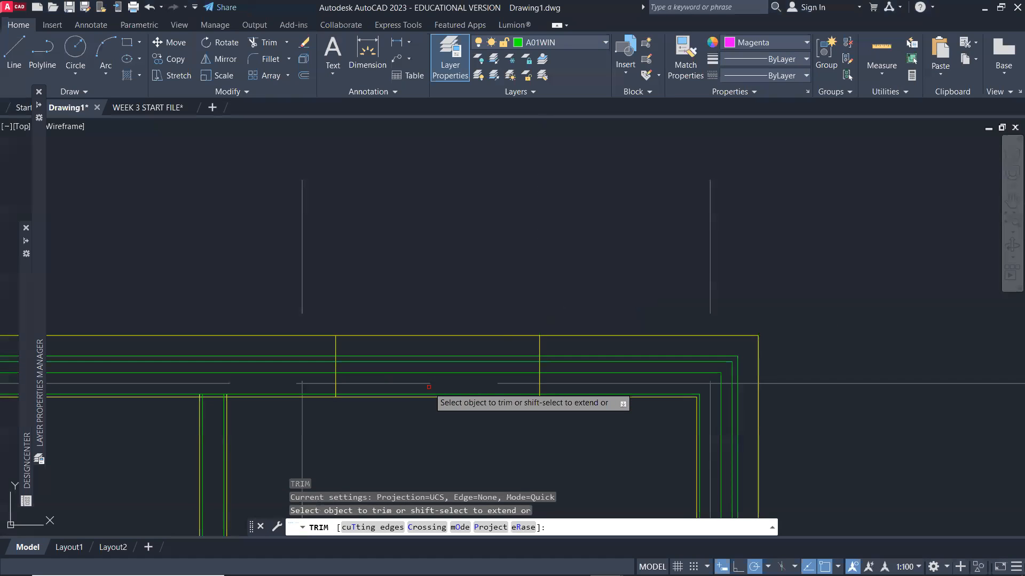
left_click(428, 392)
scroll(419, 393, "down", 5)
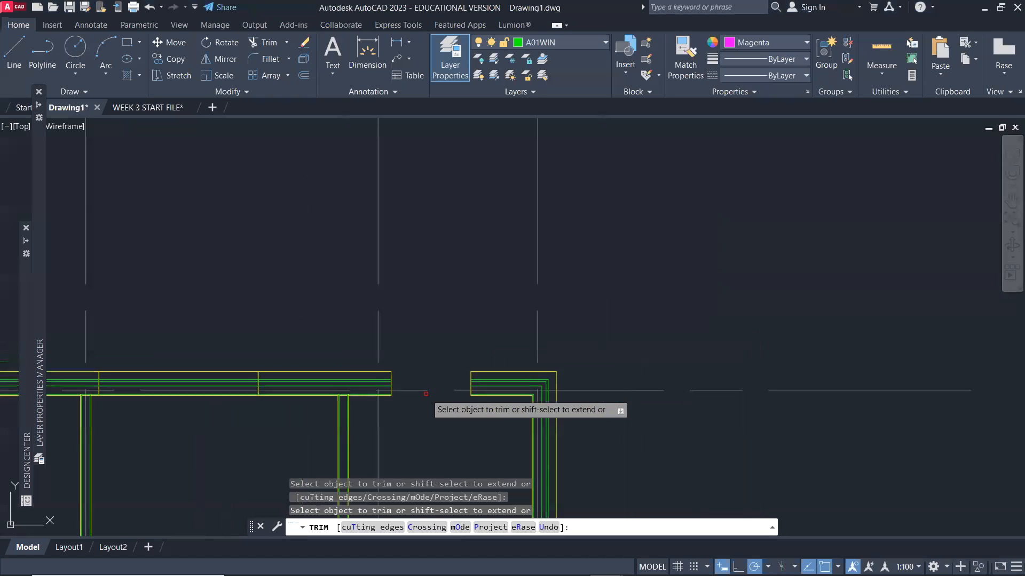
scroll(283, 392, "down", 2)
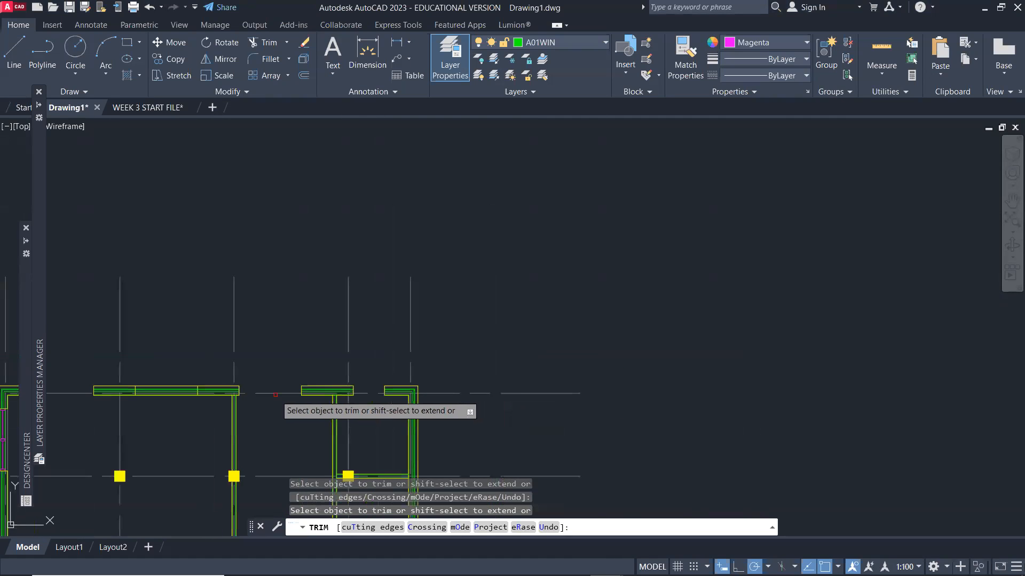
middle_click_drag(281, 392, 536, 358)
scroll(520, 334, "up", 2)
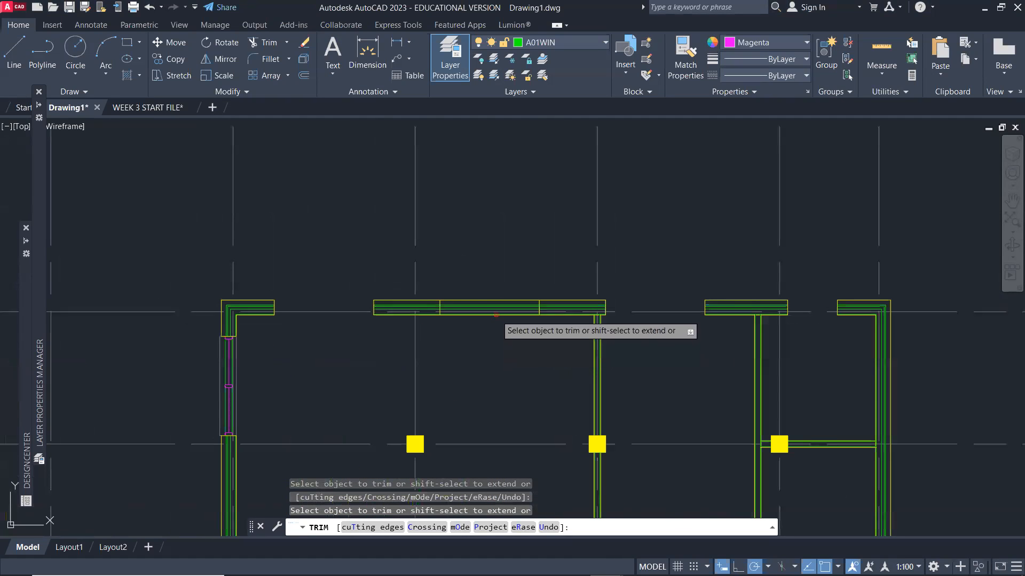
scroll(492, 347, "down", 2)
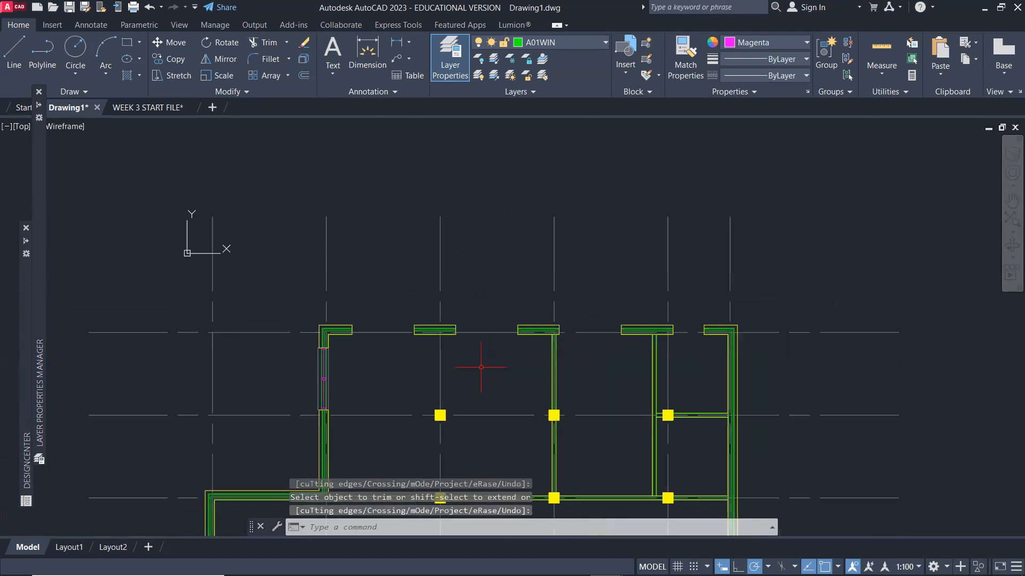
middle_click_drag(481, 366, 603, 233)
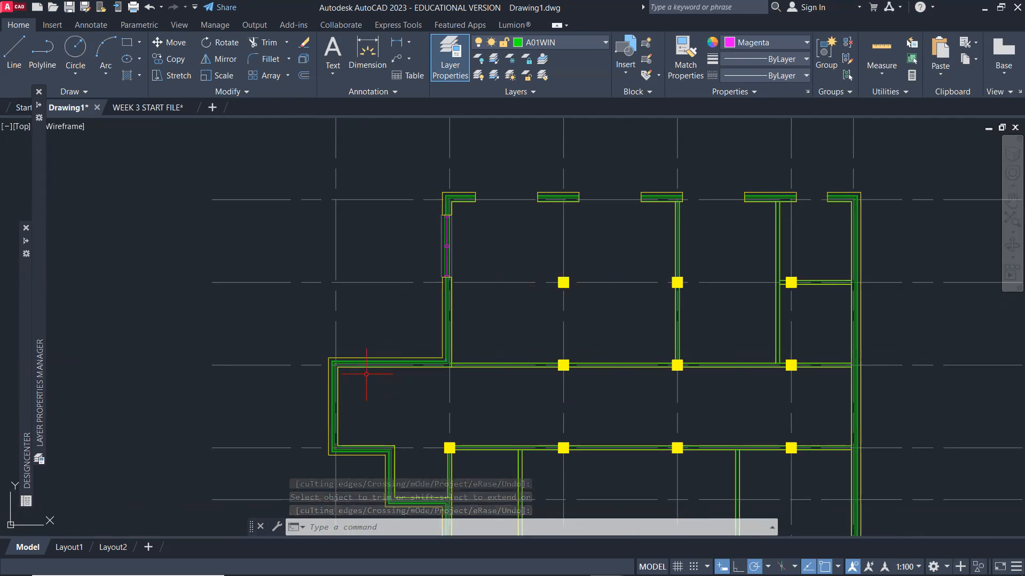
Switch to the PDF plan in Acrobat, look up the window dimensions of the upper-left stepped wall, and return to AutoCAD.
key("alt+Tab")
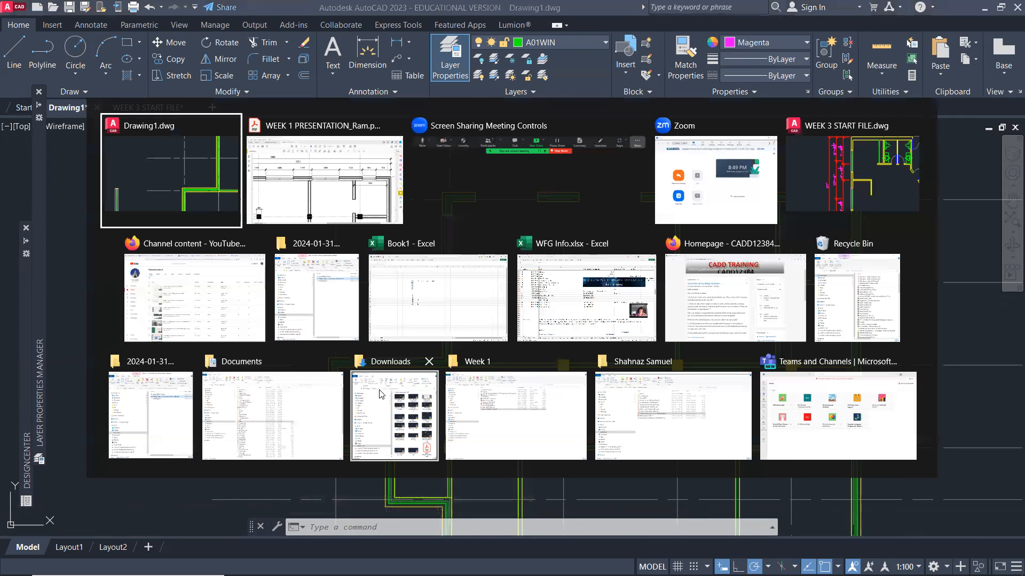
key("alt+Tab")
middle_click_drag(396, 400, 867, 405)
middle_click_drag(318, 401, 889, 402)
middle_click_drag(754, 401, 586, 440)
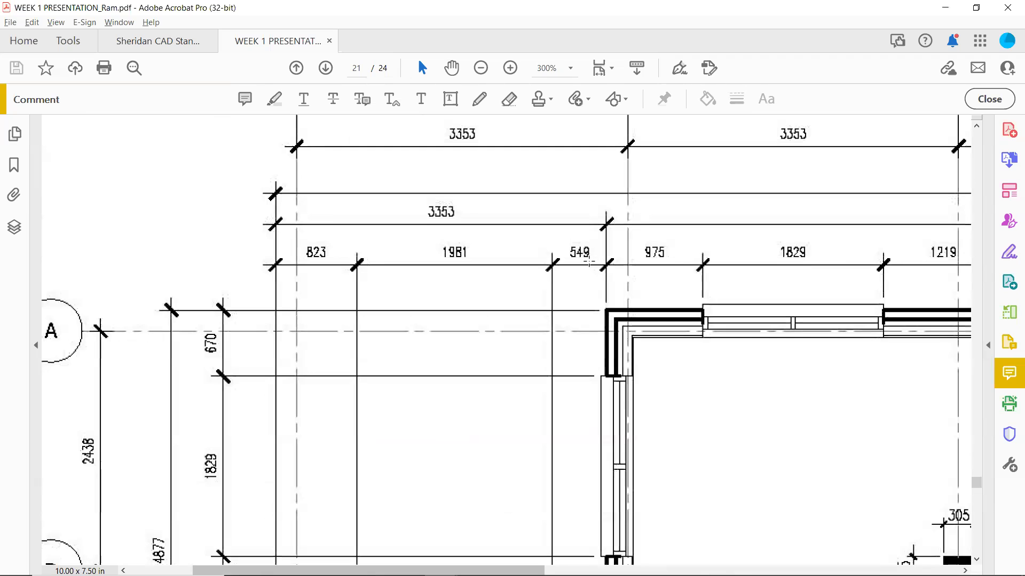
scroll(545, 314, "down", 1)
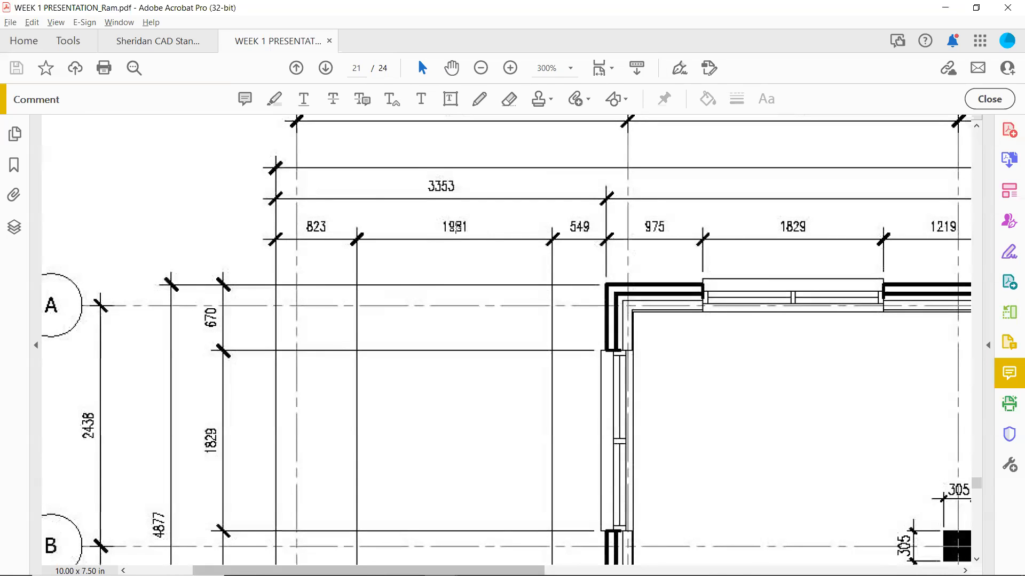
key("alt+Tab")
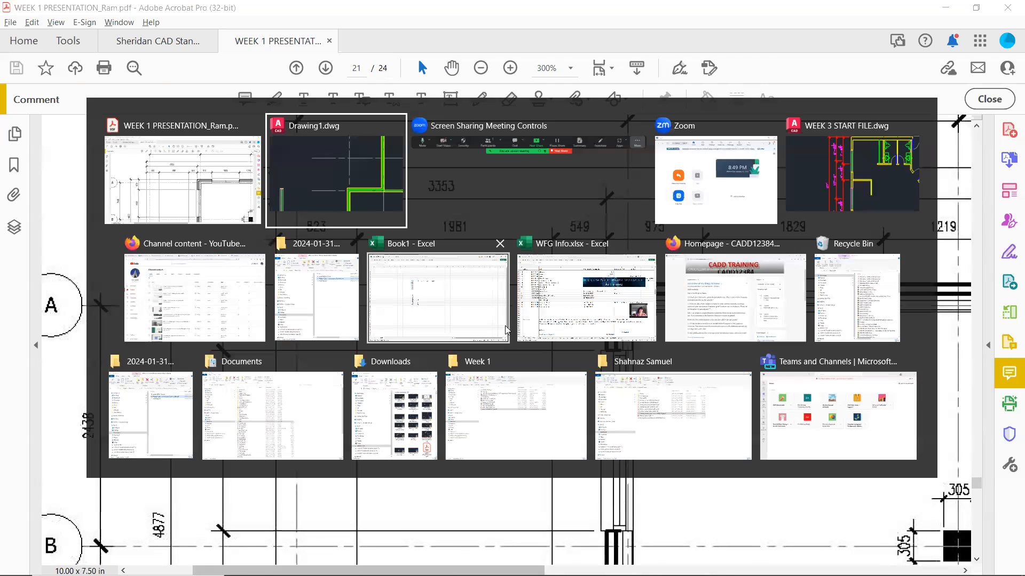
Draw a vertical line from the stepped wall's outer corner perpendicular down across the horizontal wall to its inner face.
scroll(395, 342, "up", 4)
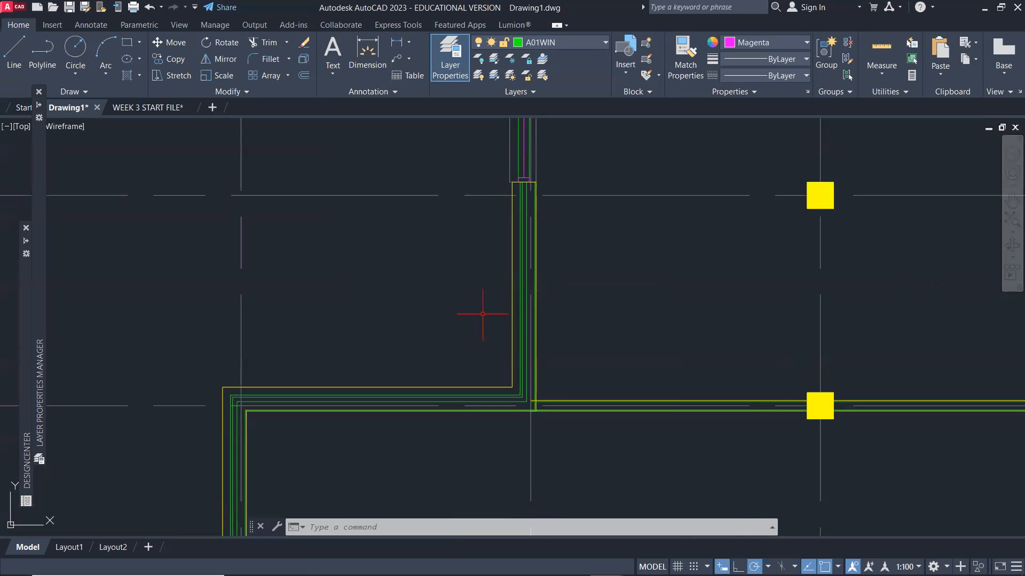
type("l")
key("Return")
scroll(508, 395, "up", 5)
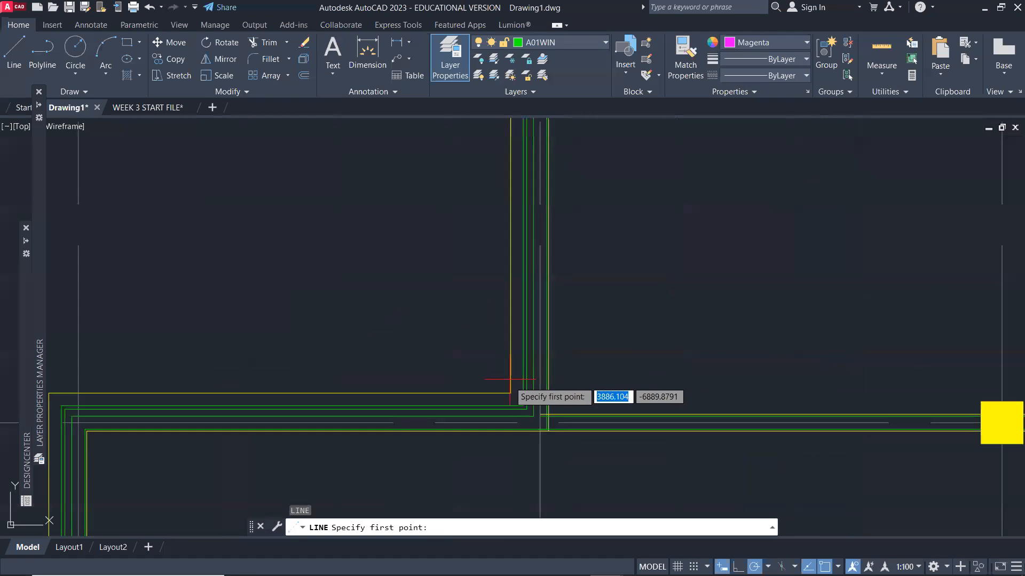
left_click(508, 412)
scroll(507, 412, "down", 3)
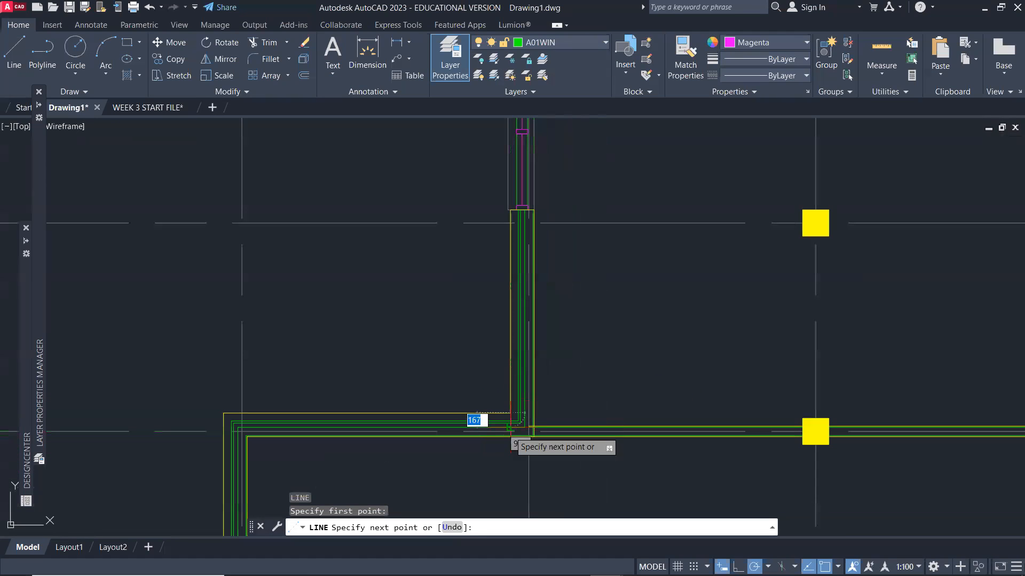
scroll(508, 445, "up", 5)
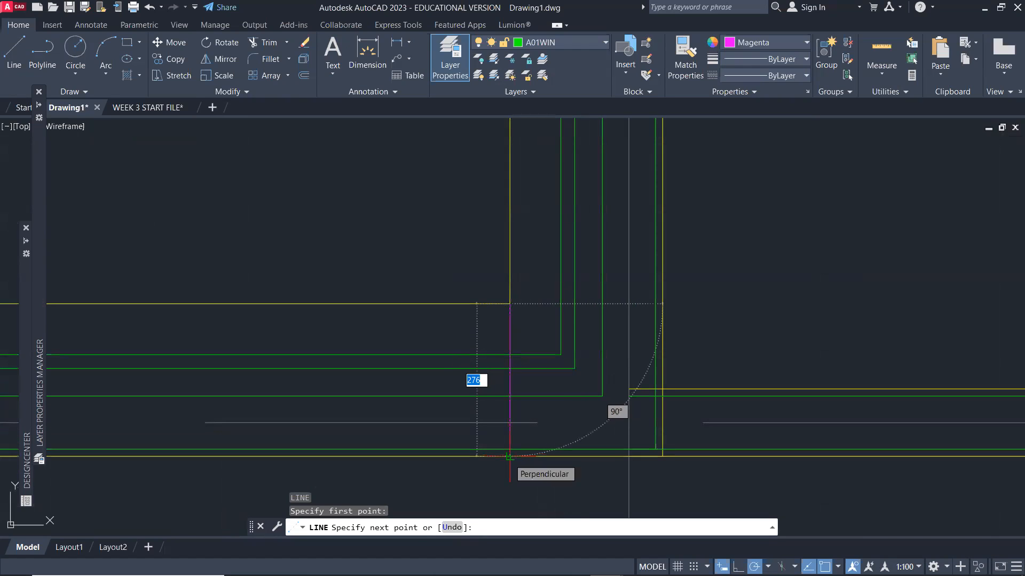
left_click(510, 304)
key("Return")
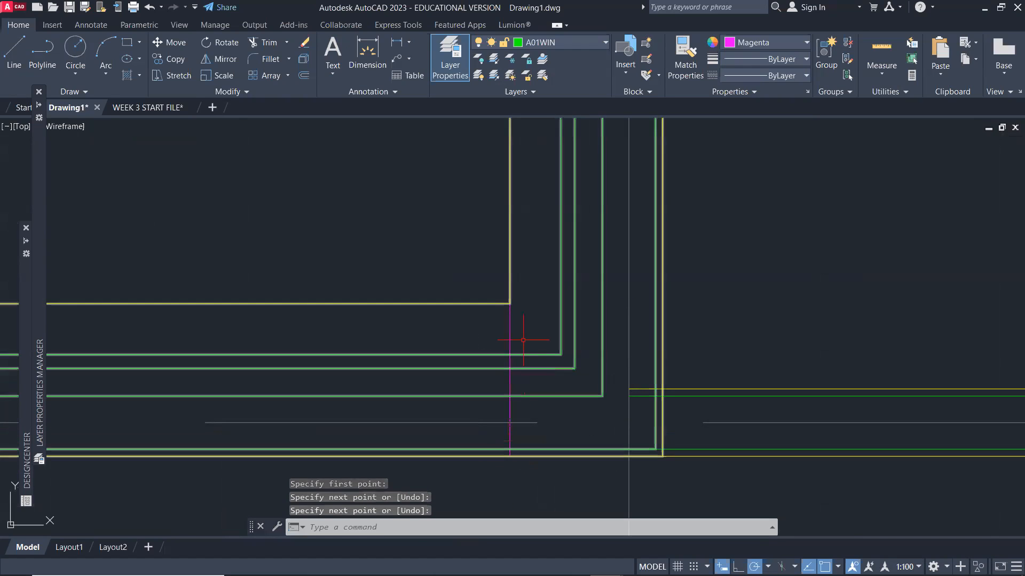
Make A01WALL the current layer and move the new vertical corner line onto it.
left_click(583, 43)
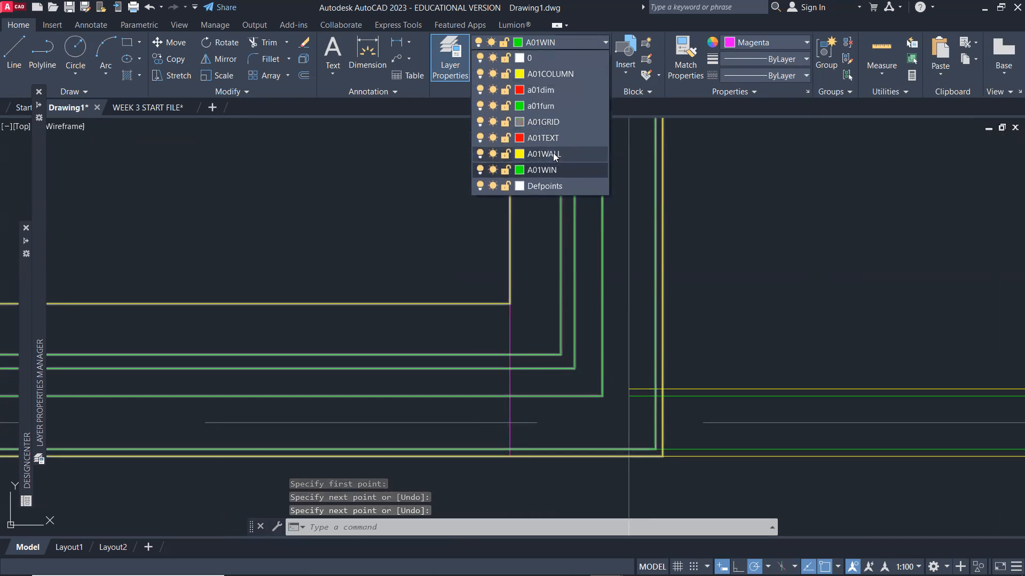
left_click(550, 154)
left_click(510, 329)
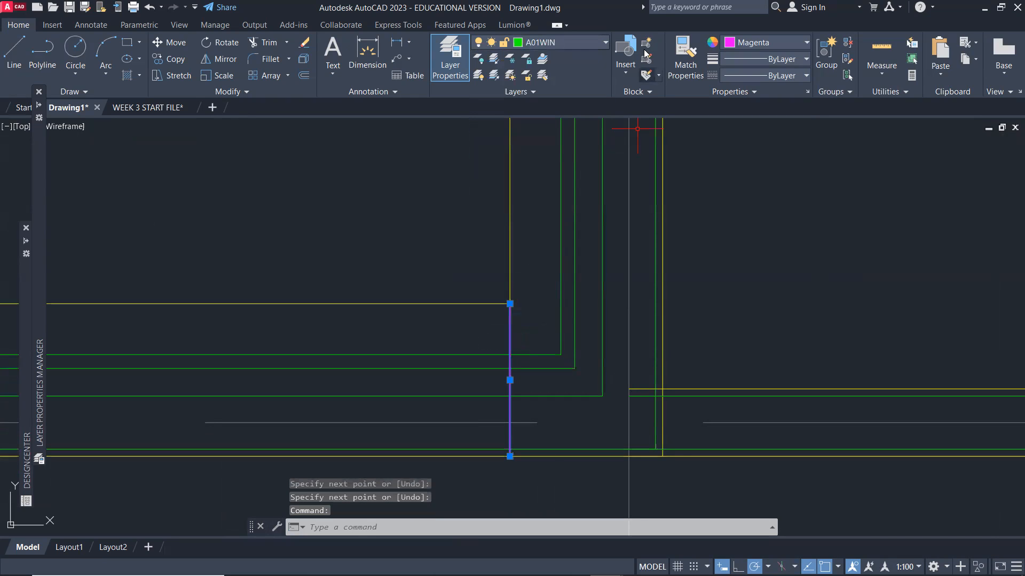
left_click(587, 45)
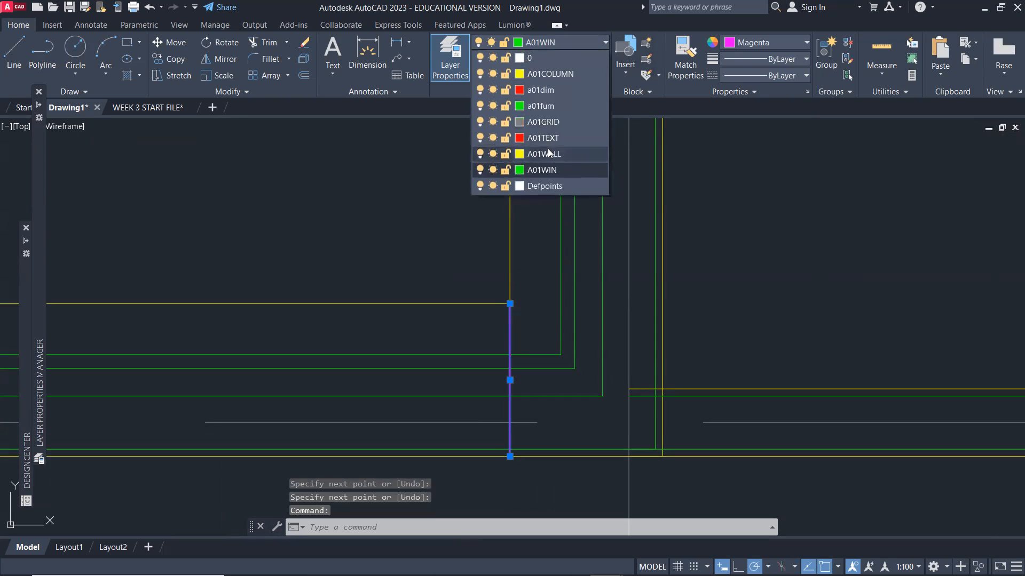
left_click(548, 148)
type("l")
key("Return")
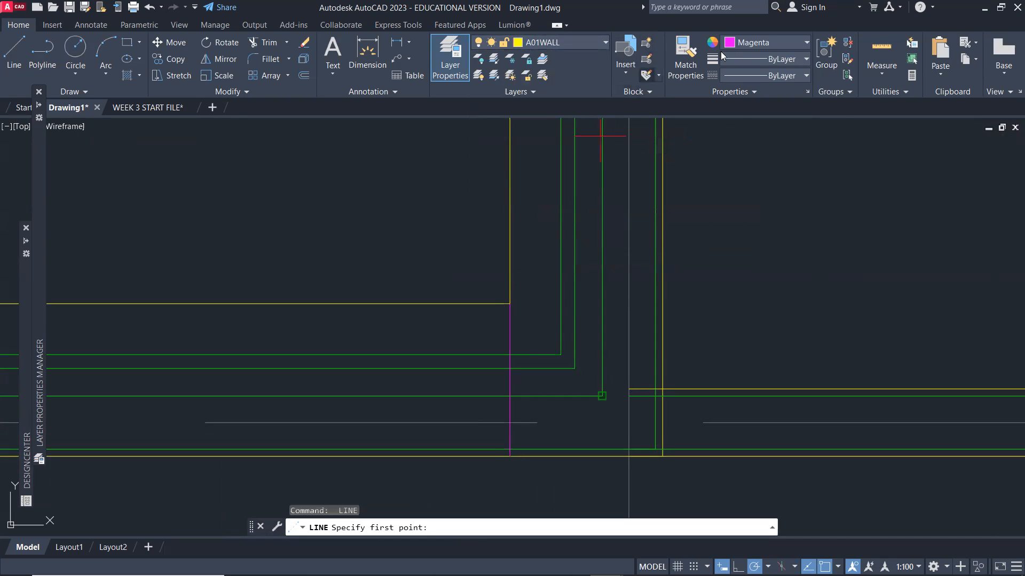
left_click(750, 42)
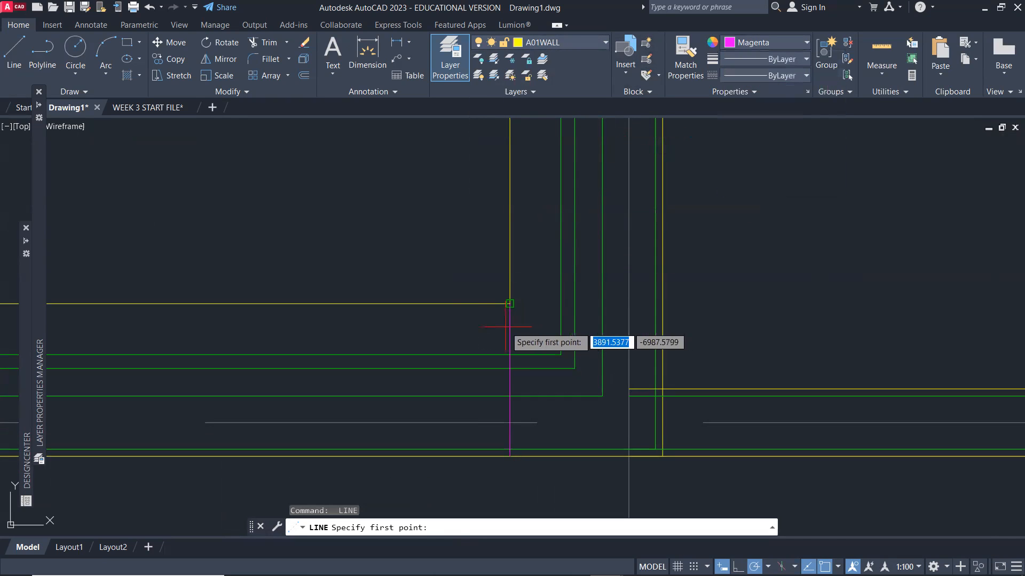
left_click(510, 304)
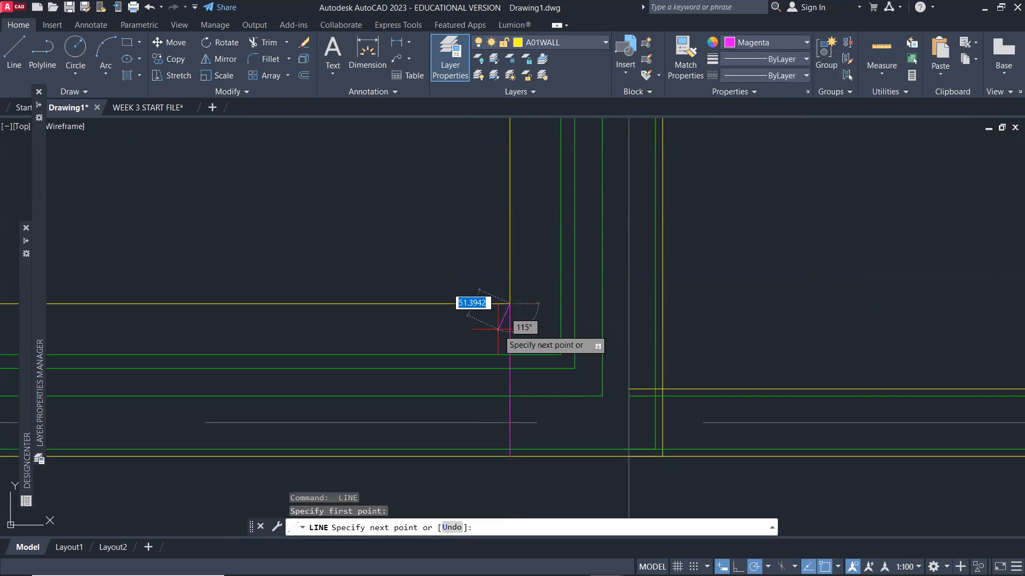
key("Escape")
Set the colour of the vertical corner line to ByLayer.
left_click(497, 323)
left_click(491, 326)
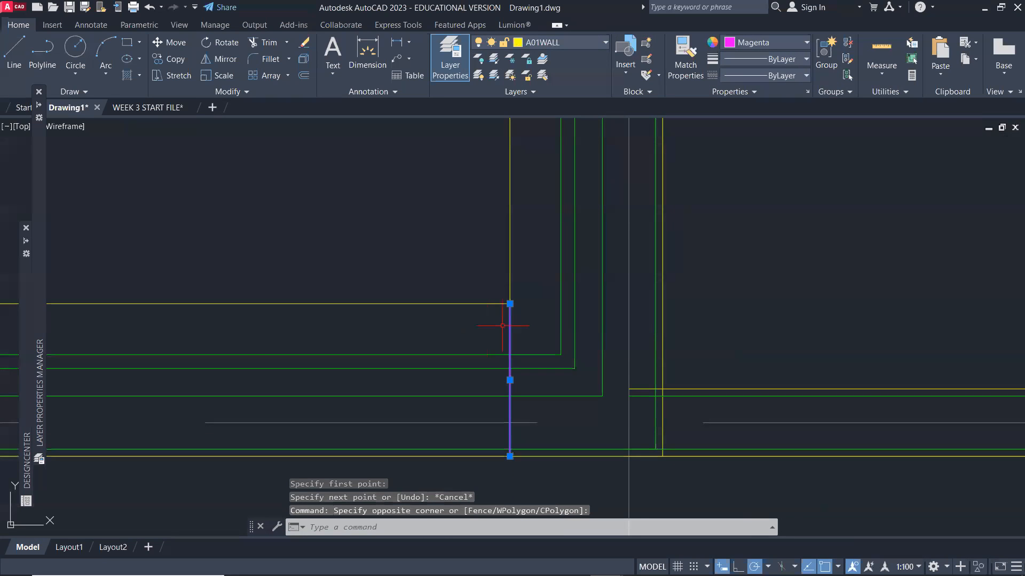
left_click(752, 42)
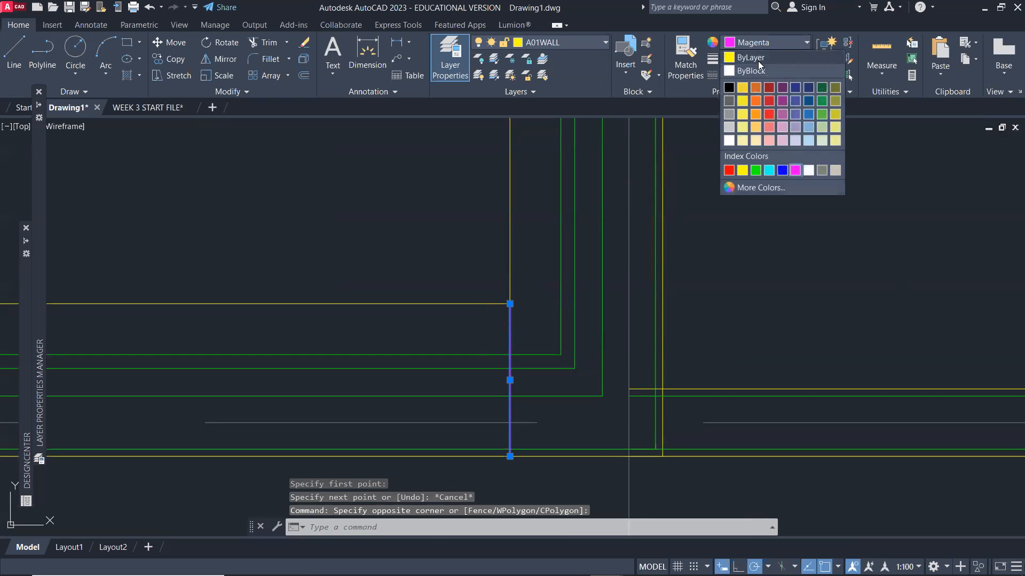
left_click(753, 51)
key("Escape")
Check the distance from the wall corner to the nearest window edge in the PDF plan and return to AutoCAD.
scroll(507, 334, "down", 2)
middle_click_drag(434, 338, 564, 291)
key("alt+Tab")
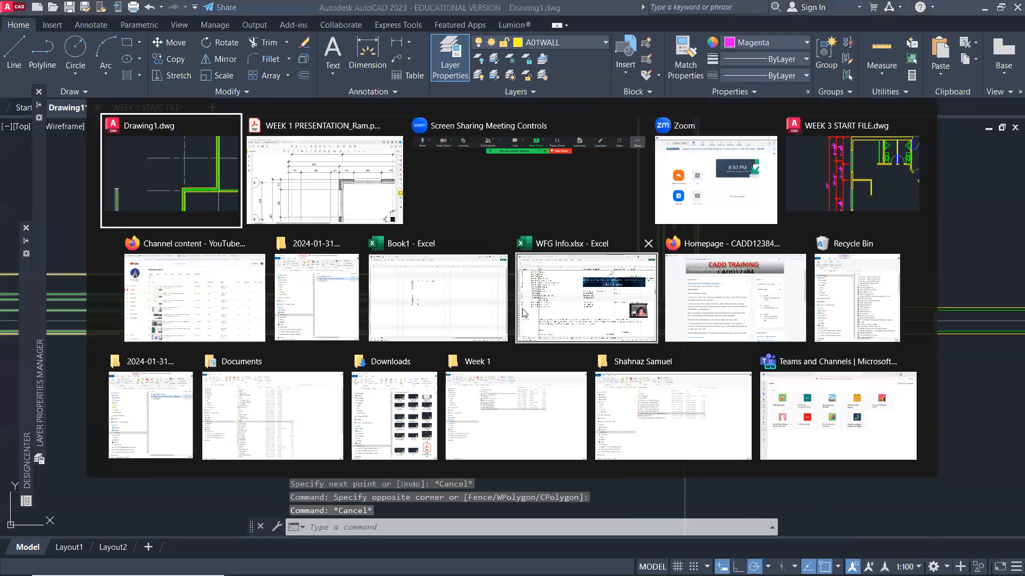
key("alt+Tab")
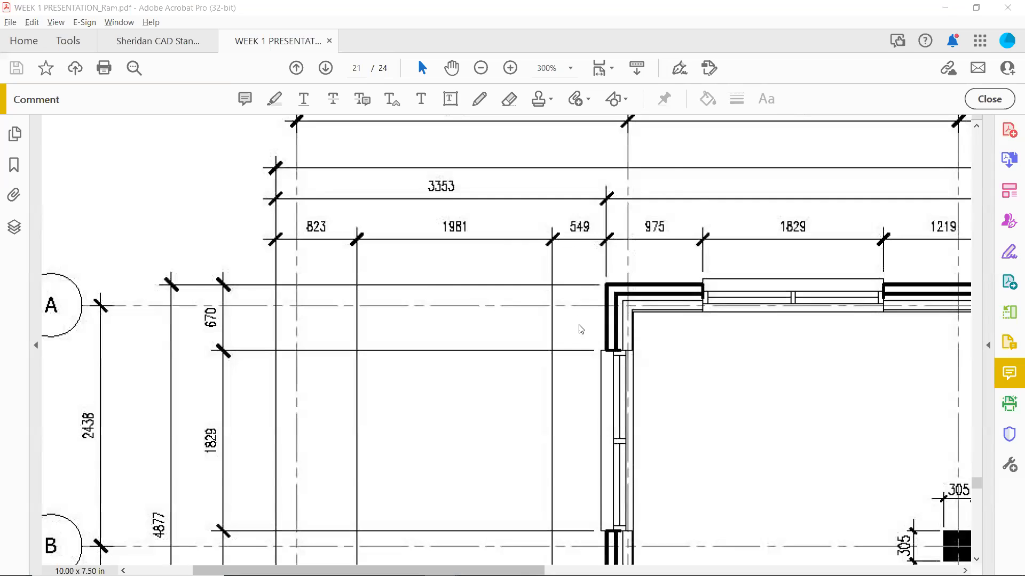
key("alt+Tab")
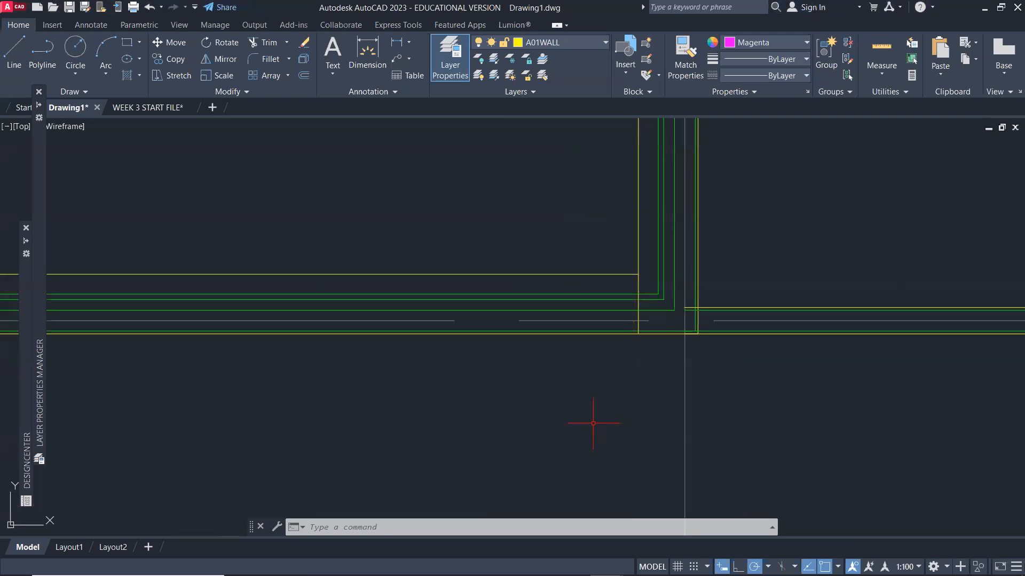
Offset the vertical corner line 549 once to the right and once to the left along the wall.
type("o")
key("Return")
type("549")
key("Return")
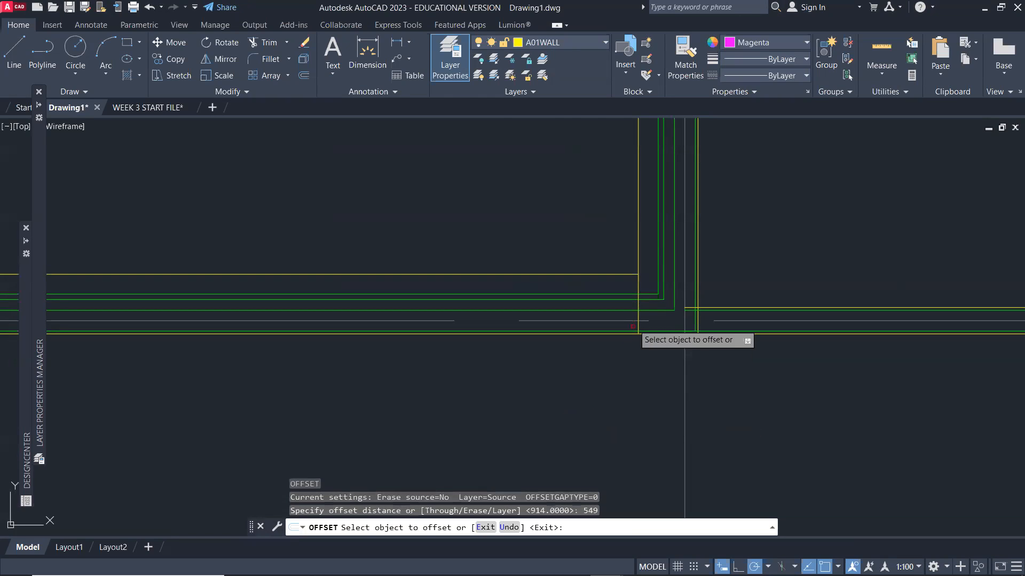
left_click(632, 277)
left_click(550, 288)
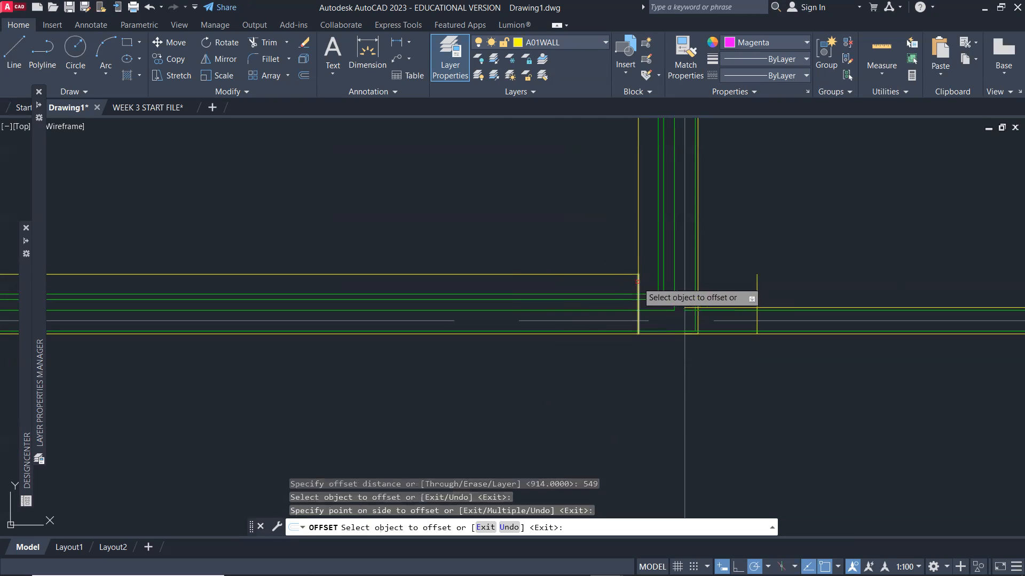
left_click(638, 283)
left_click(587, 290)
scroll(561, 395, "down", 2)
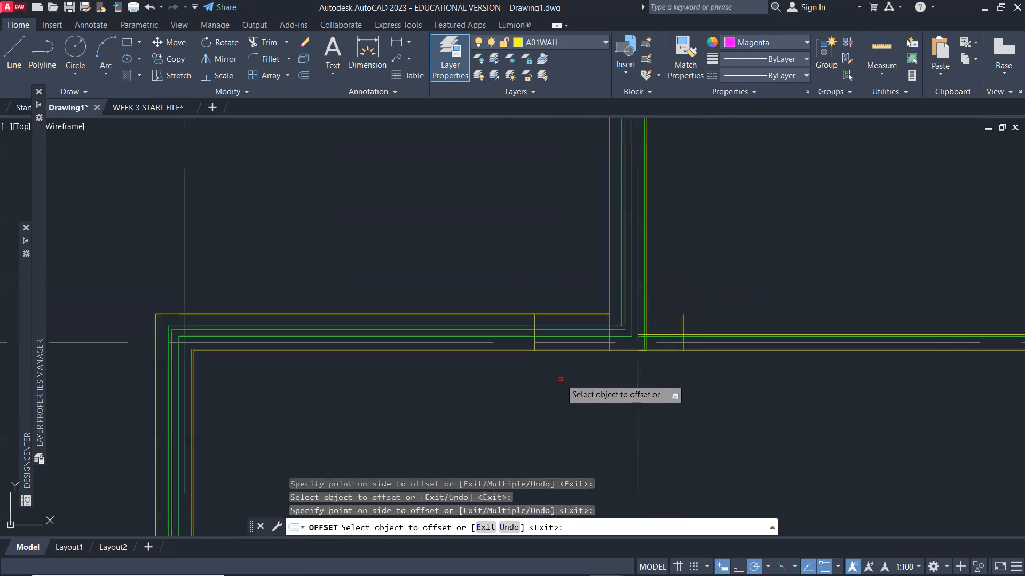
Look up the window width in the PDF plan and offset the line left of the corner 1981 further to the left.
key("alt+Tab")
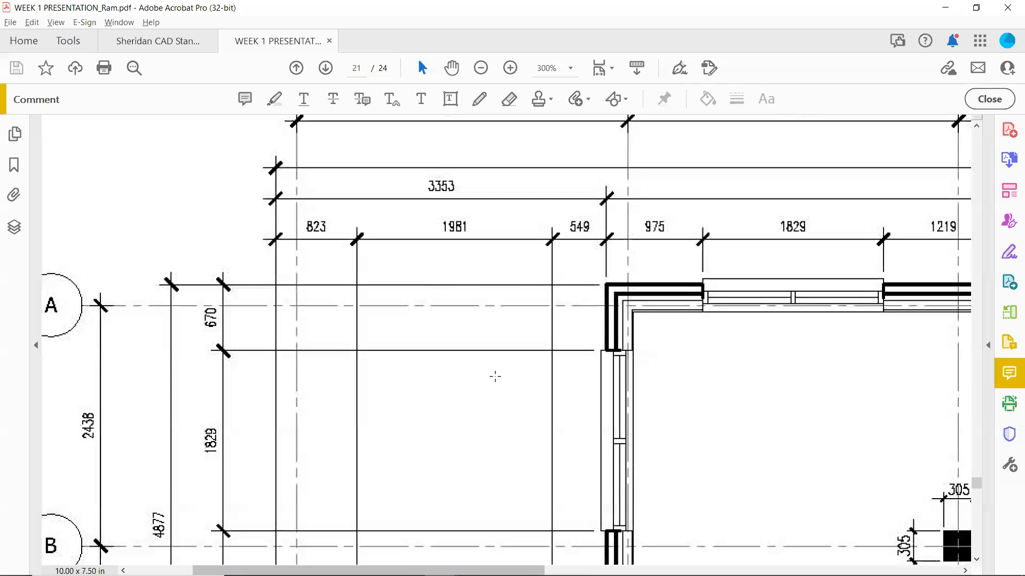
scroll(476, 331, "down", 6)
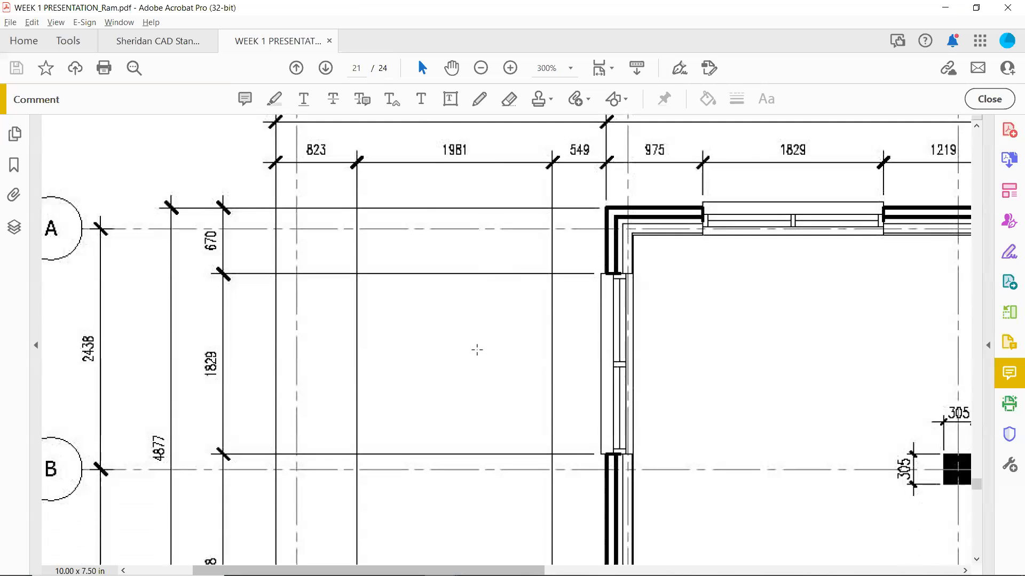
scroll(480, 329, "up", 4)
key("alt+Tab")
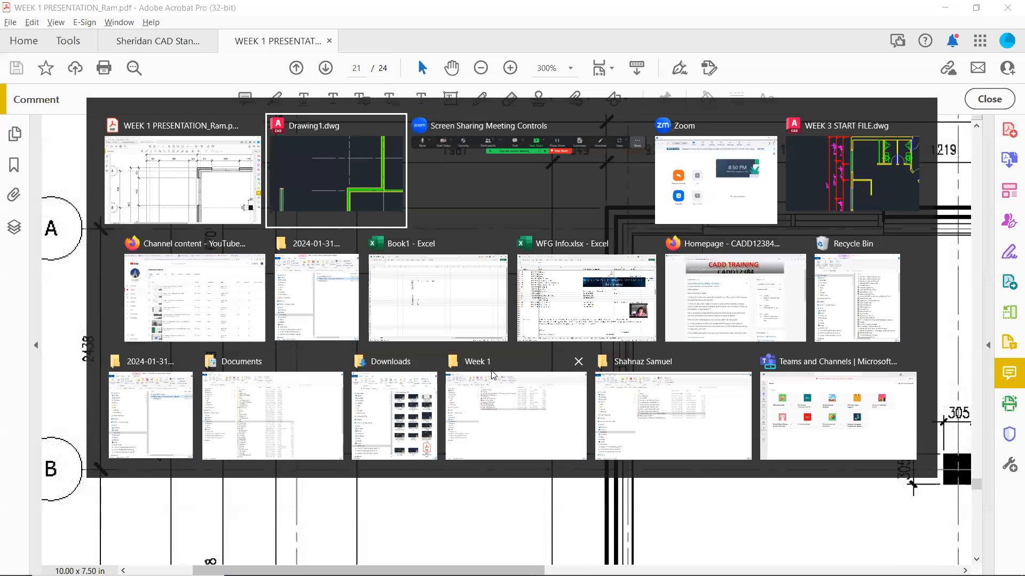
key("Return")
key("Return")
type("1981")
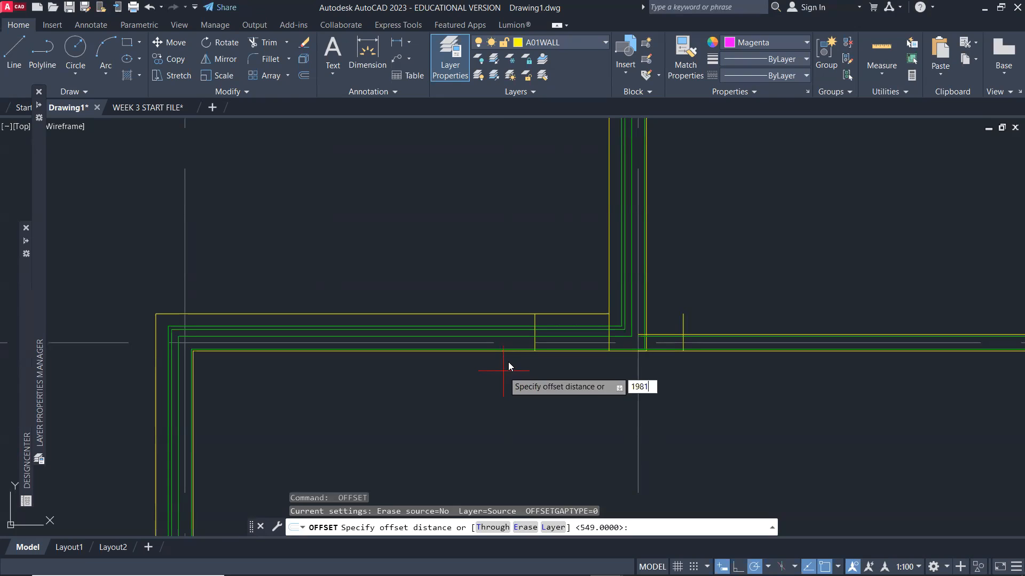
key("Return")
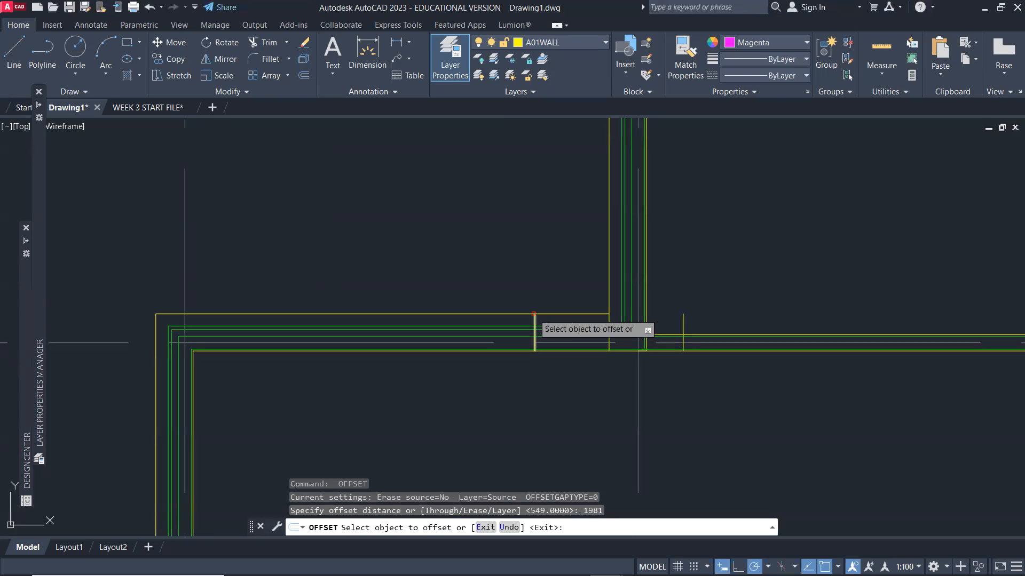
left_click(534, 315)
left_click(488, 328)
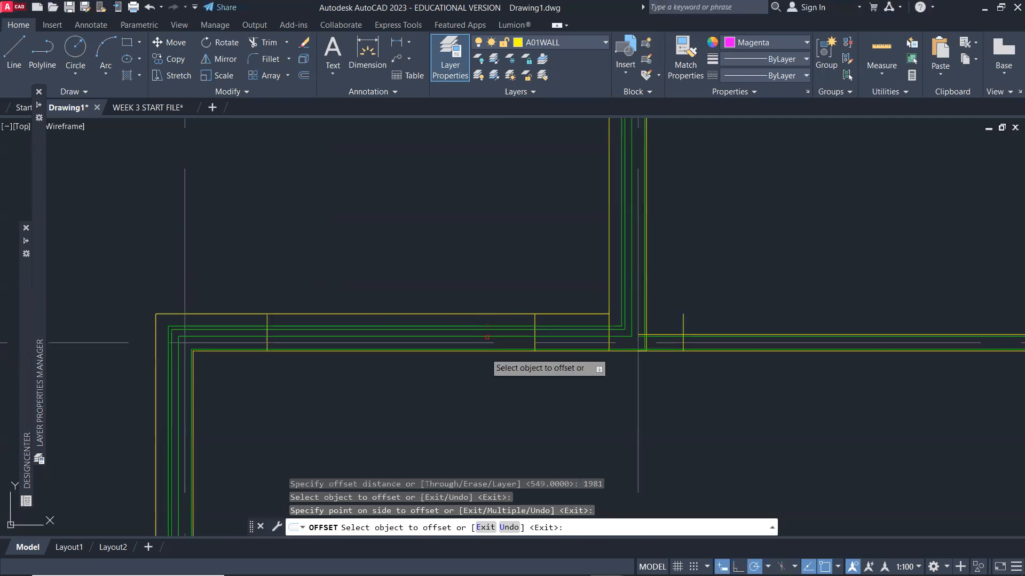
middle_click_drag(468, 417, 550, 395)
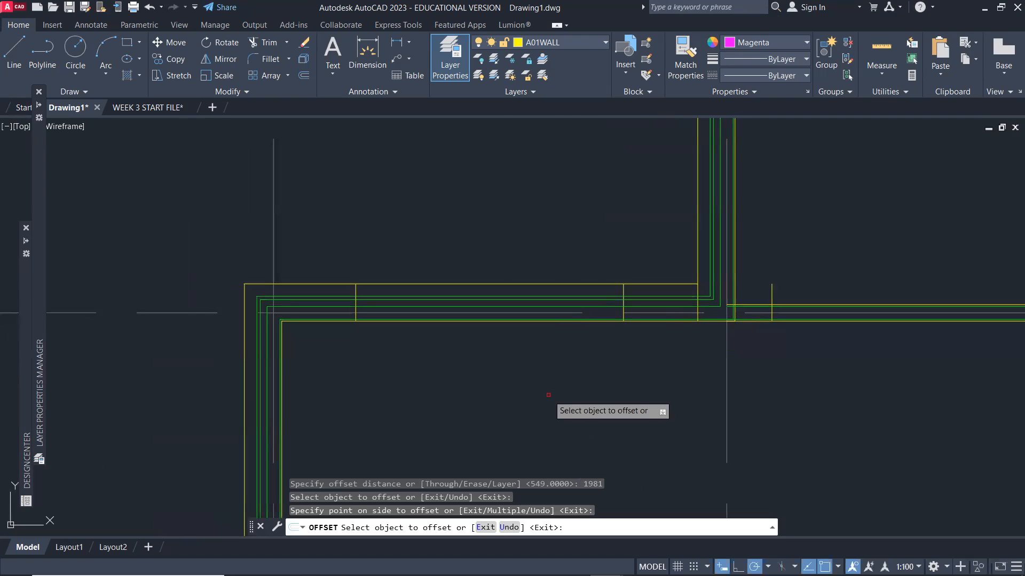
key("Escape")
Erase the stray vertical offset line to the right of the wall corner.
type("E")
key("Return")
left_click(784, 318)
left_click(767, 284)
key("Return")
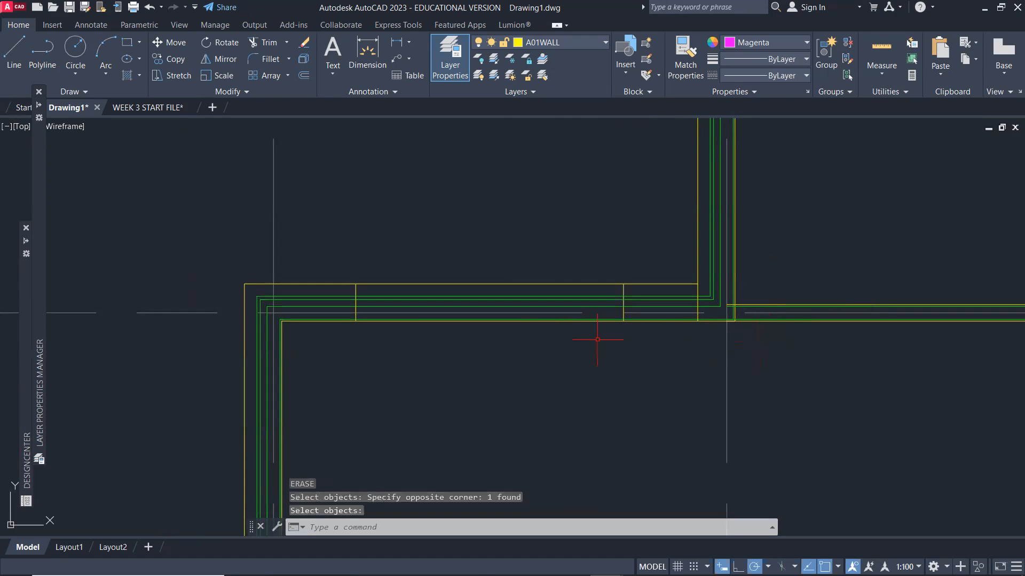
Trim the stepped wall's lines between the two window edge lines to cut the window opening.
type("tr")
key("Return")
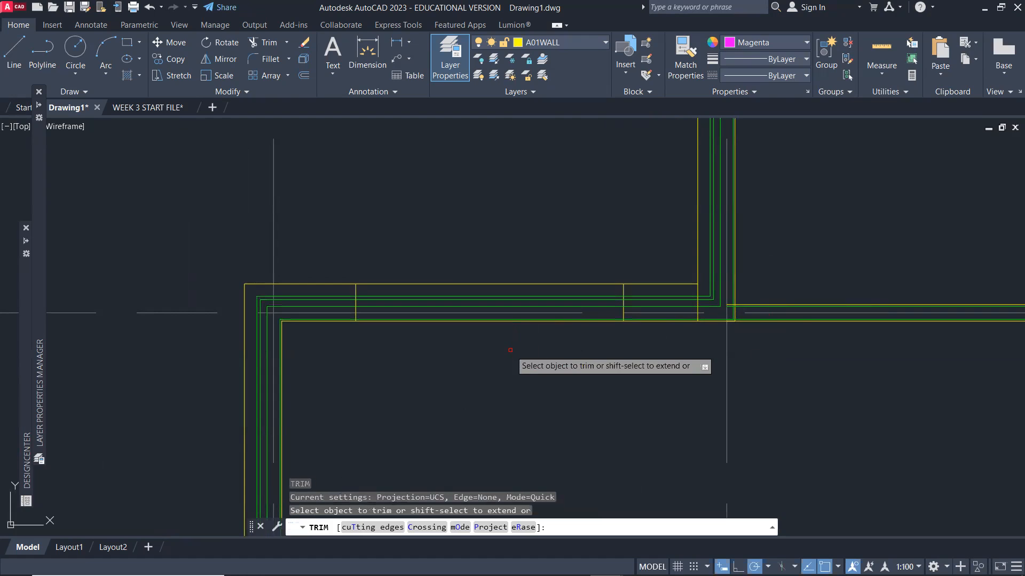
left_click_drag(508, 316, 508, 281)
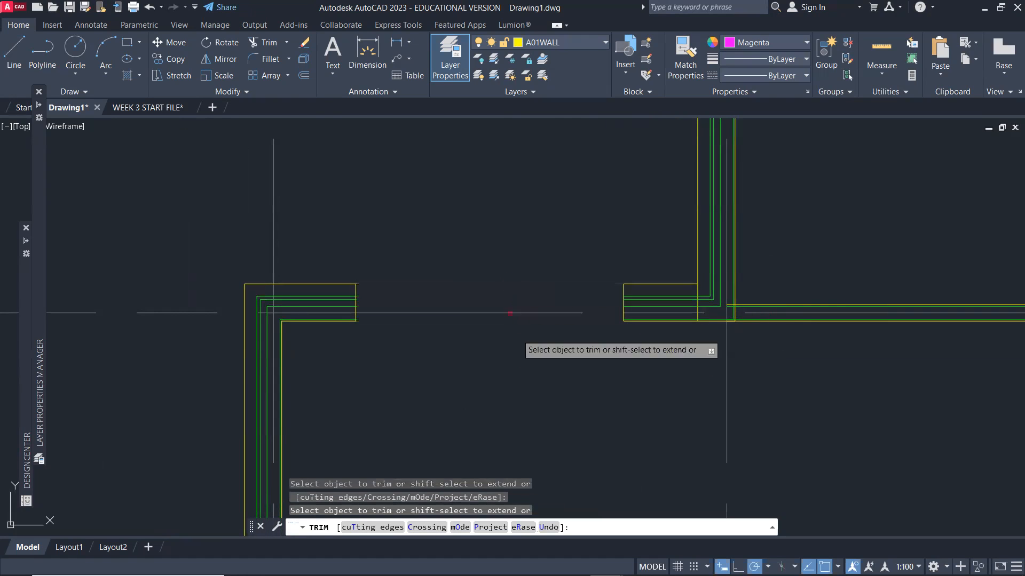
End the trimming and look up the left wall's window spacing between grid lines C and D in the PDF plan.
scroll(494, 409, "down", 2)
middle_click_drag(492, 406, 526, 366)
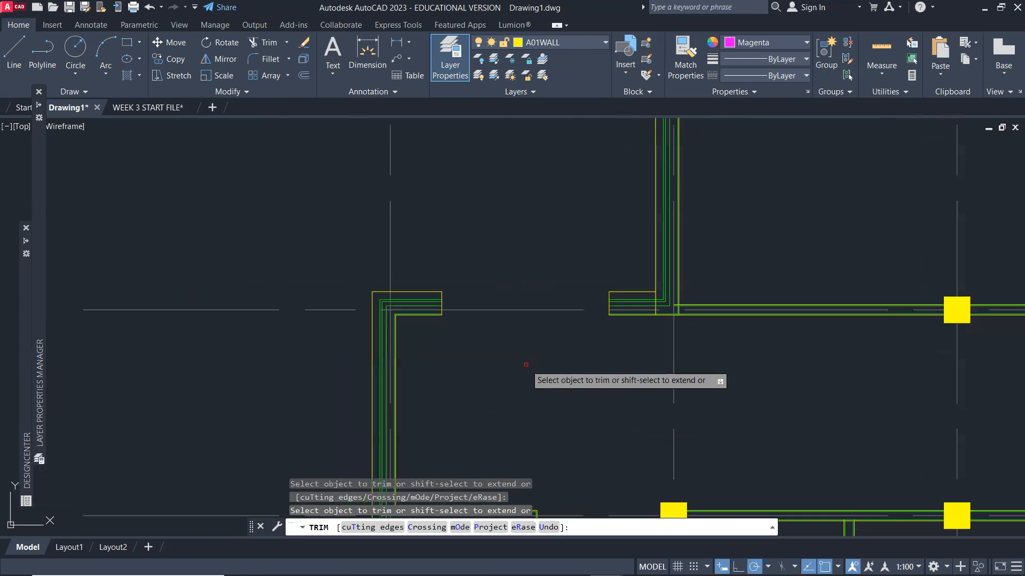
key("alt+Tab")
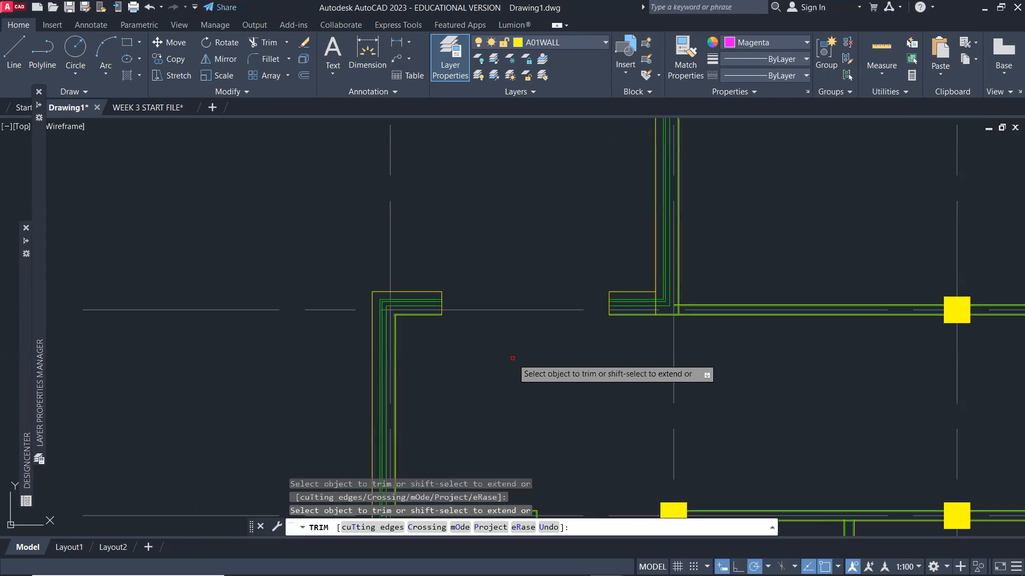
key("Return")
scroll(504, 358, "down", 2)
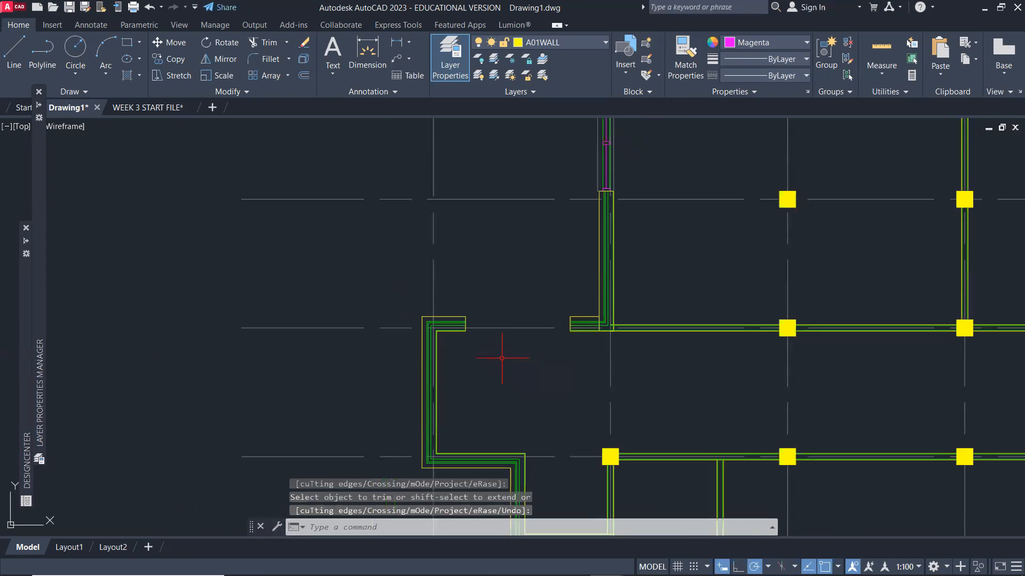
scroll(502, 358, "down", 1)
key("alt+Tab")
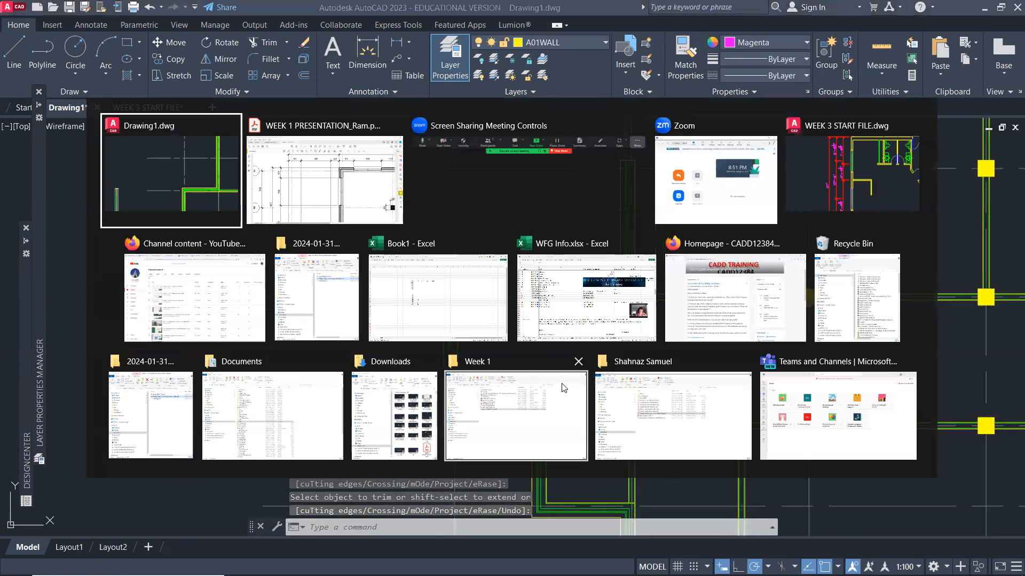
key("alt+Tab")
scroll(567, 362, "down", 6)
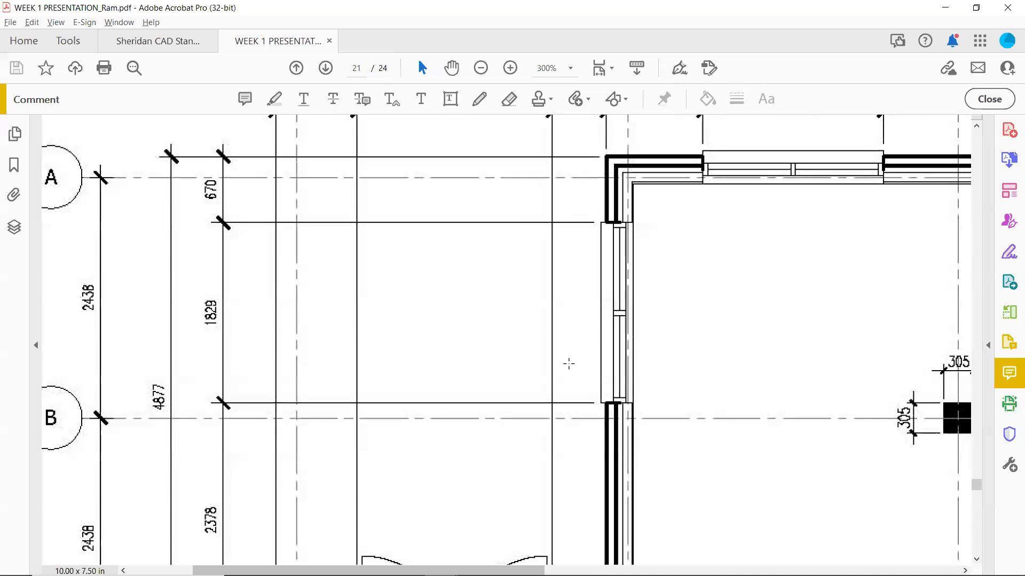
scroll(503, 386, "down", 2)
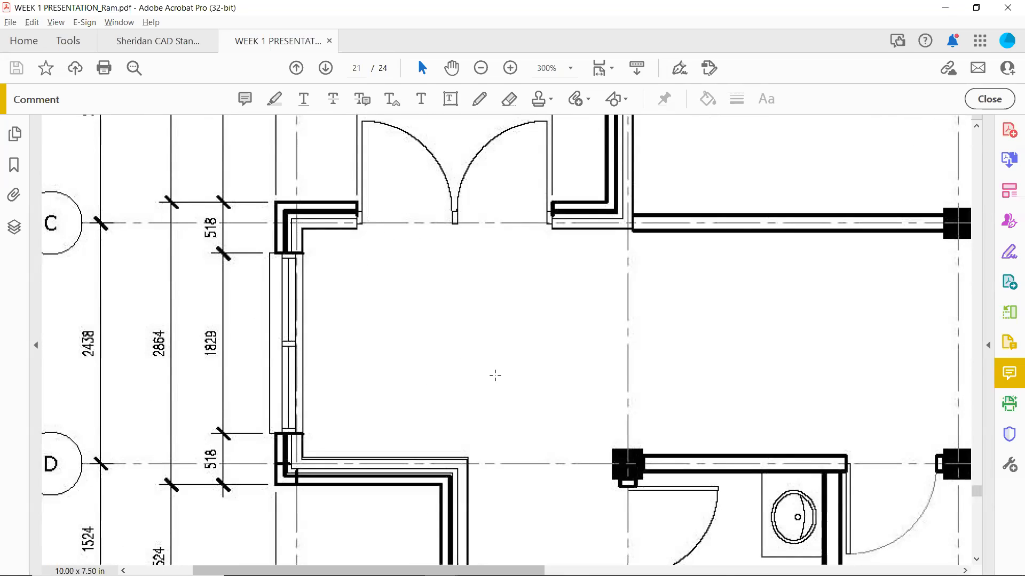
key("alt+Tab")
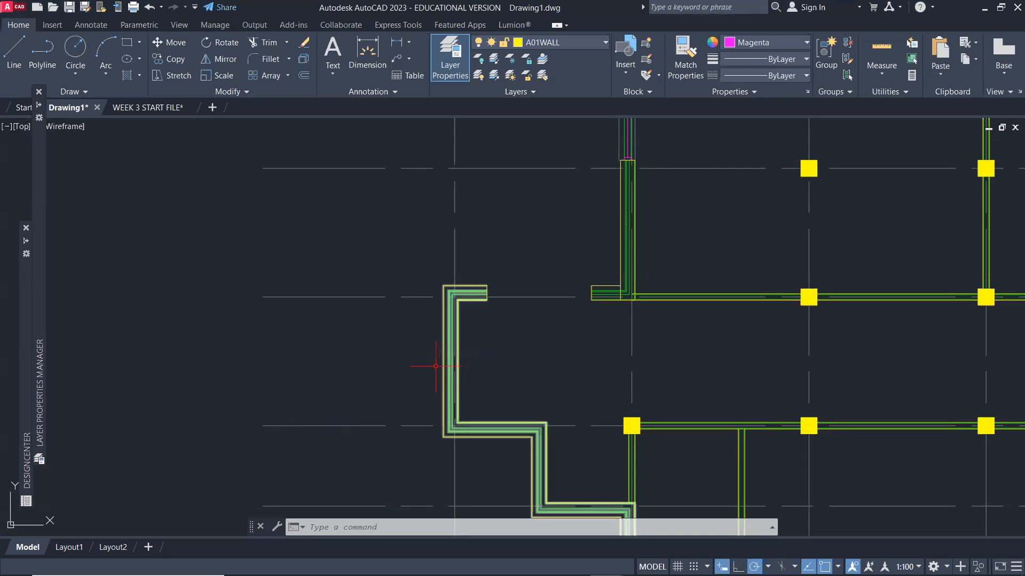
Draw a horizontal line across the left wall from the midpoint of its outer face to its inner face.
type("l")
key("Return")
scroll(431, 369, "up", 4)
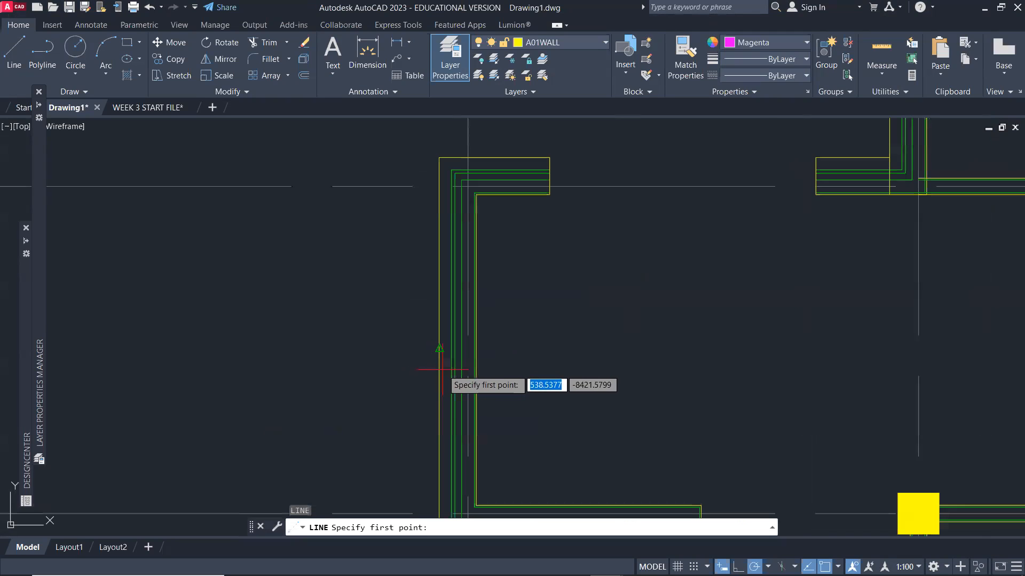
left_click(440, 350)
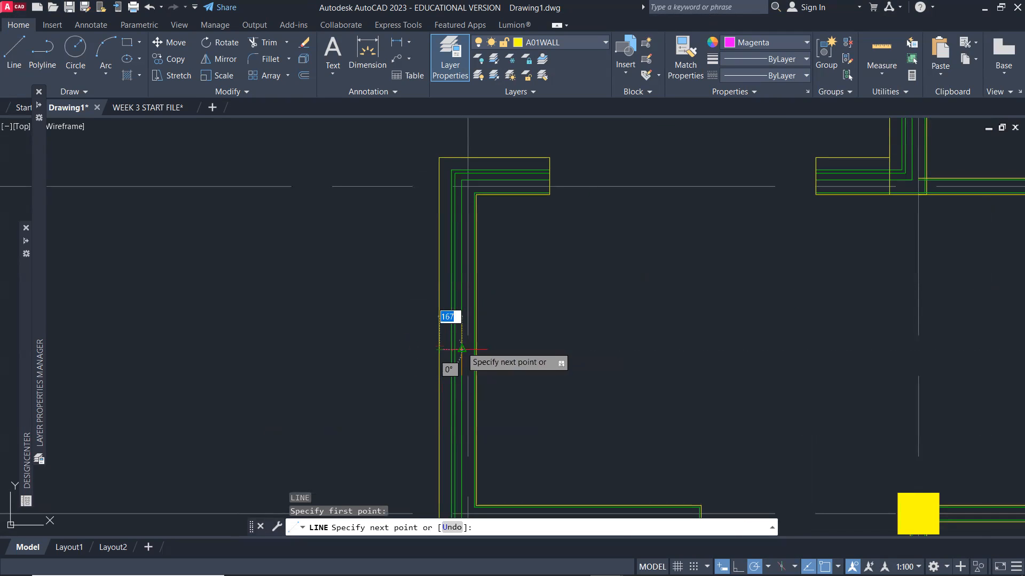
scroll(469, 350, "up", 5)
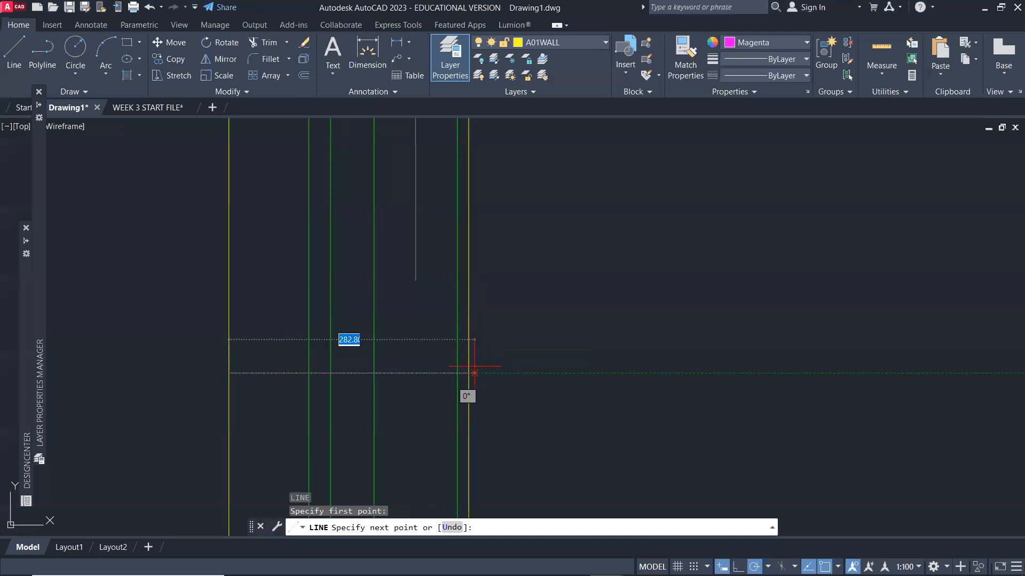
left_click(469, 372)
key("Return")
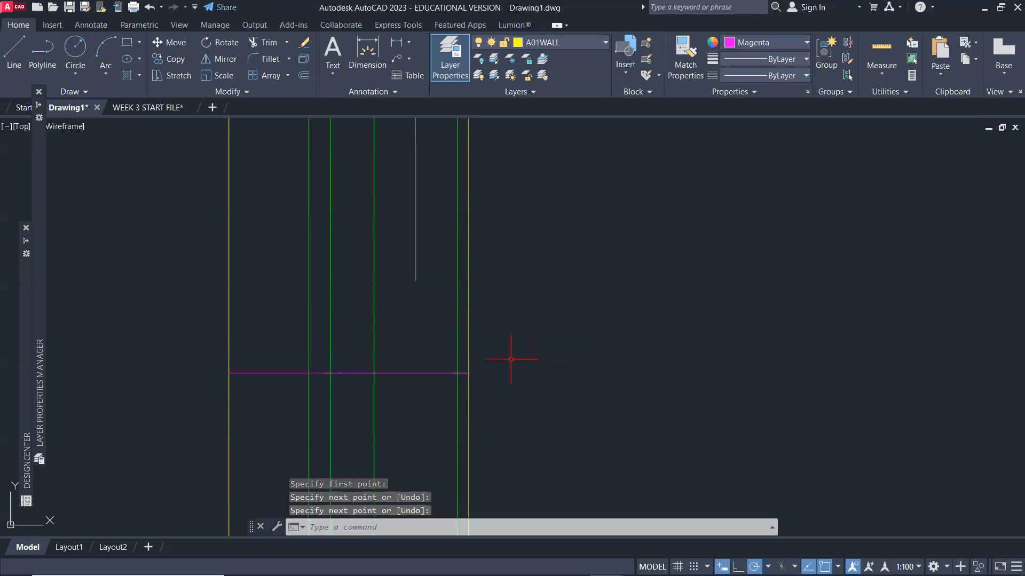
Set the current object colour to ByLayer and apply ByLayer to the new line across the left wall.
left_click(770, 42)
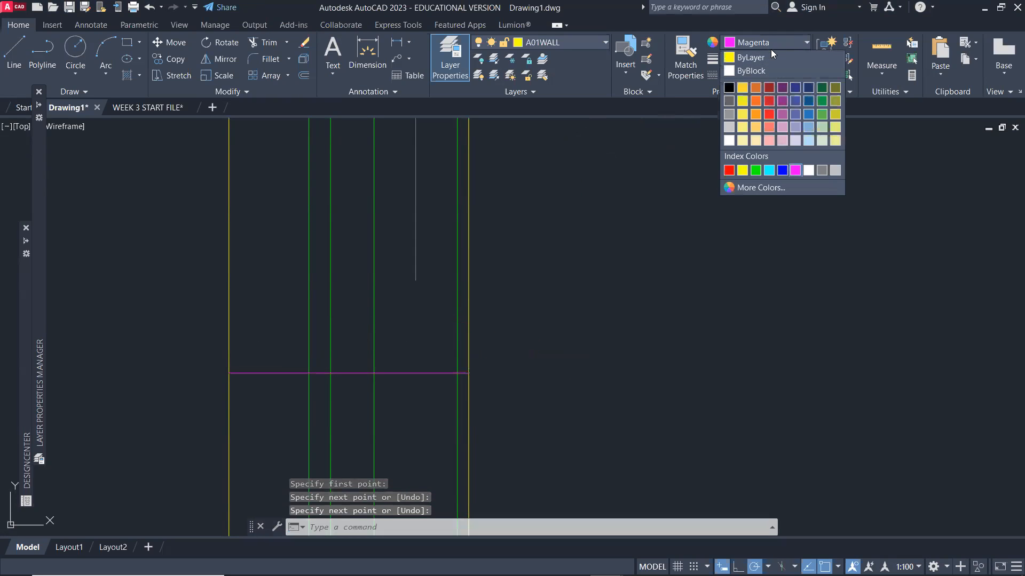
left_click(758, 54)
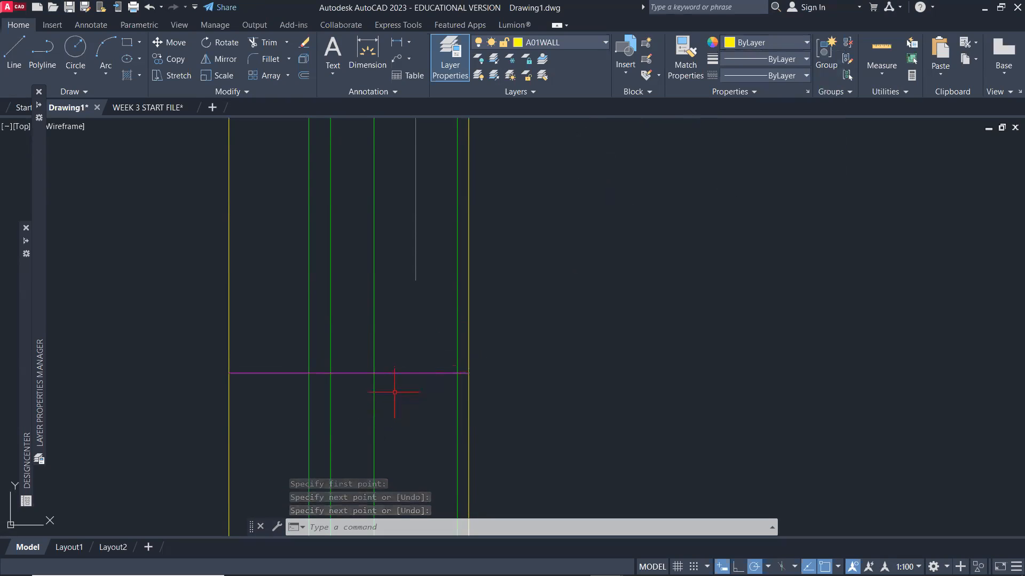
left_click(403, 373)
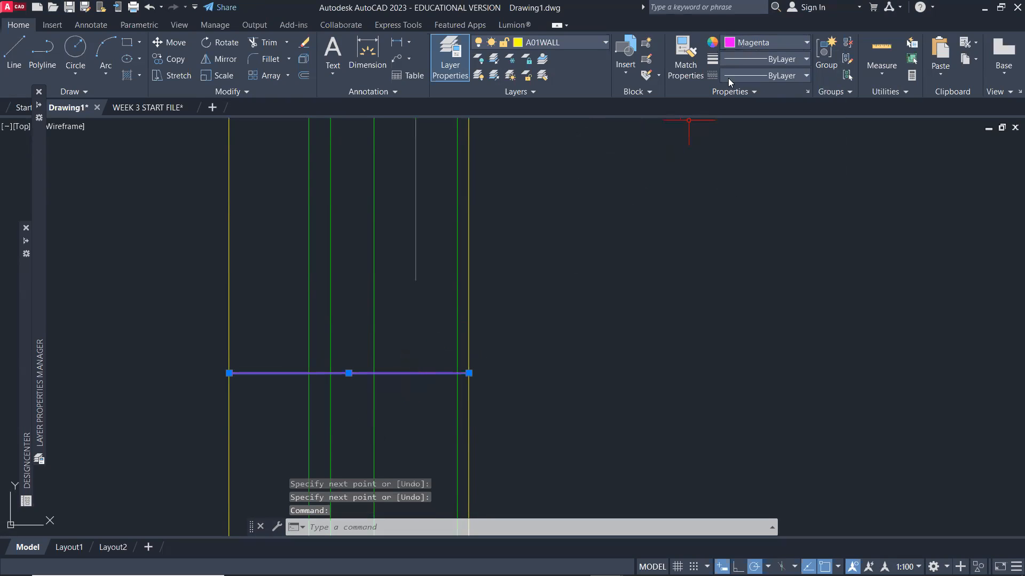
left_click(754, 43)
left_click(751, 55)
scroll(484, 408, "down", 6)
key("Escape")
scroll(484, 407, "down", 3)
Check the window width in the PDF plan and try to offset the mid-wall line upward based on 1829.
key("alt+Tab")
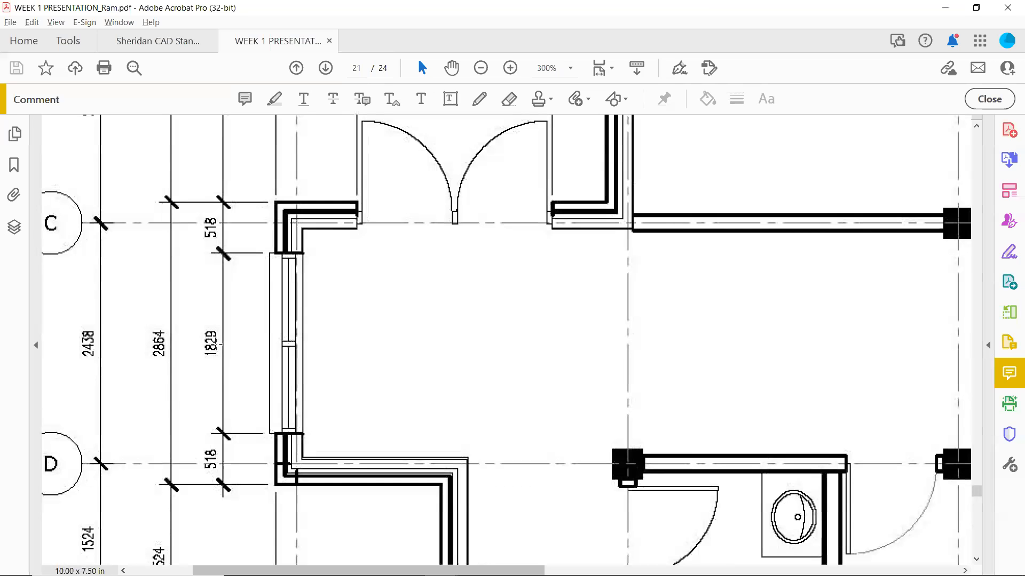
key("alt+Tab")
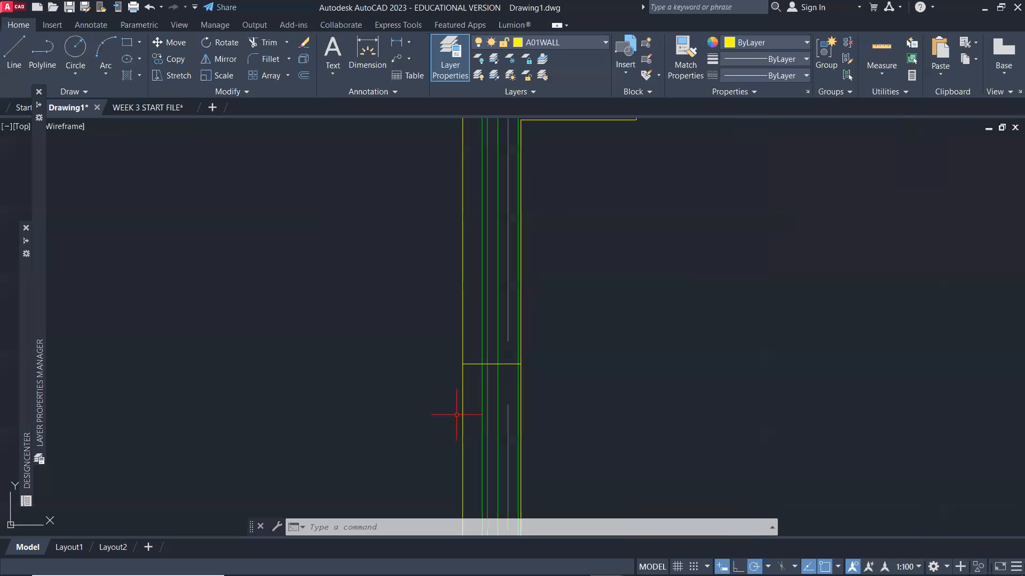
scroll(459, 411, "up", 4)
type("o")
key("Return")
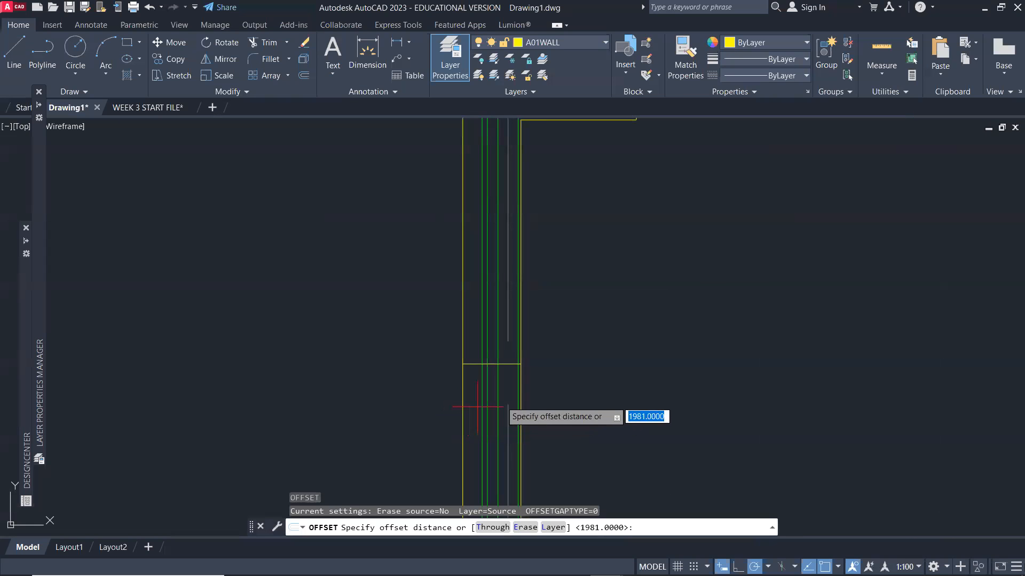
type("1829")
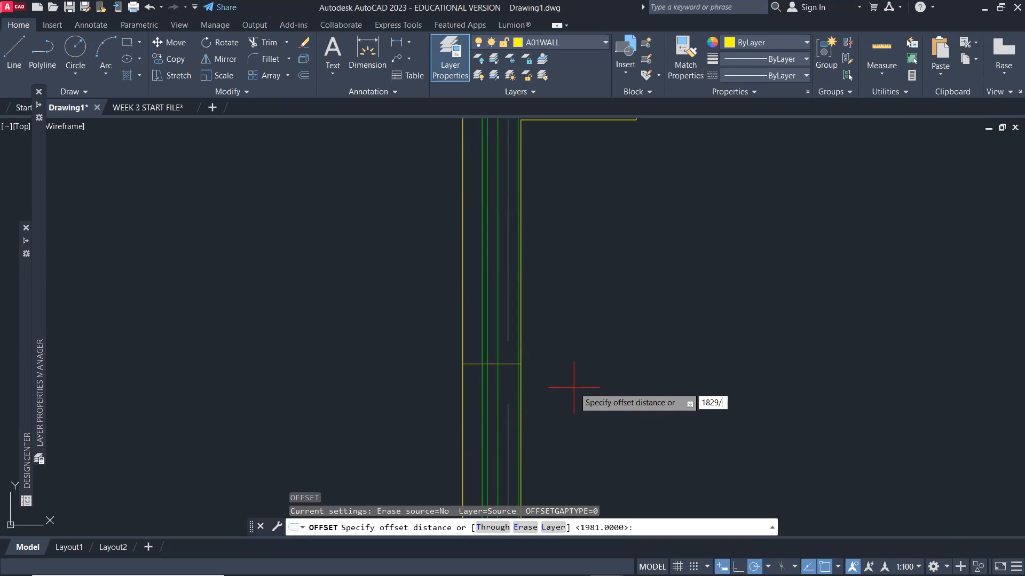
key("Return")
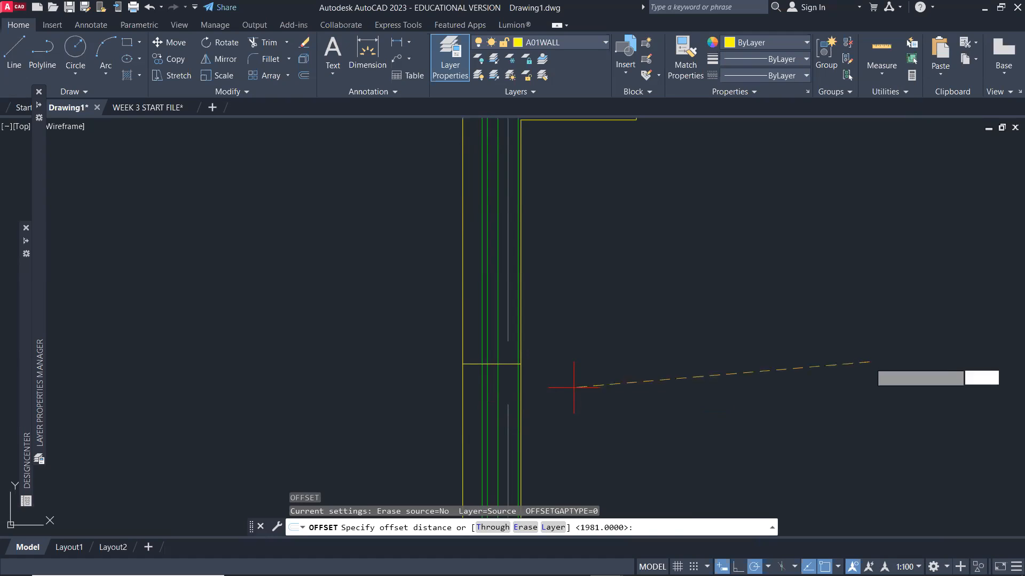
left_click(870, 363)
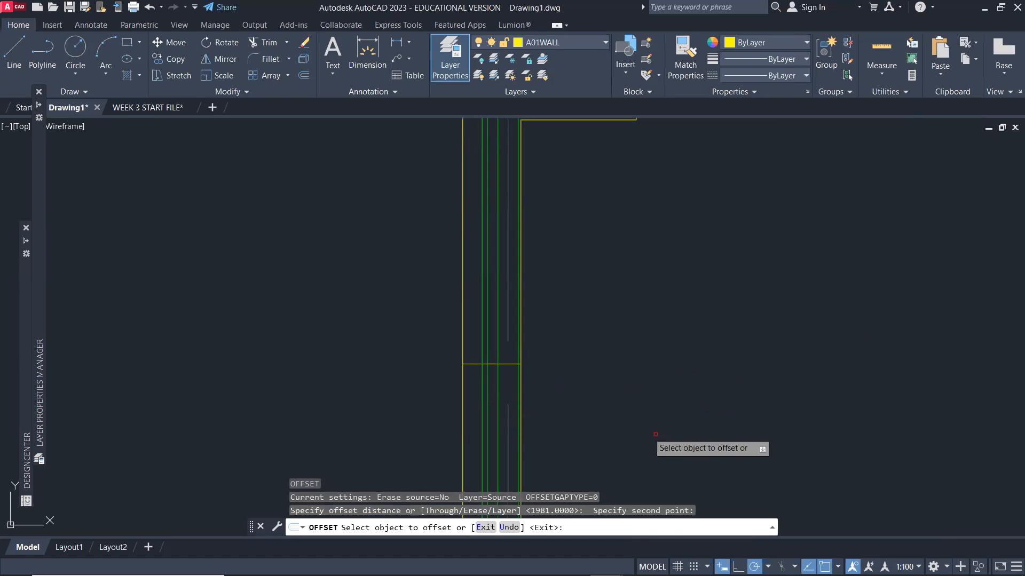
left_click(510, 364)
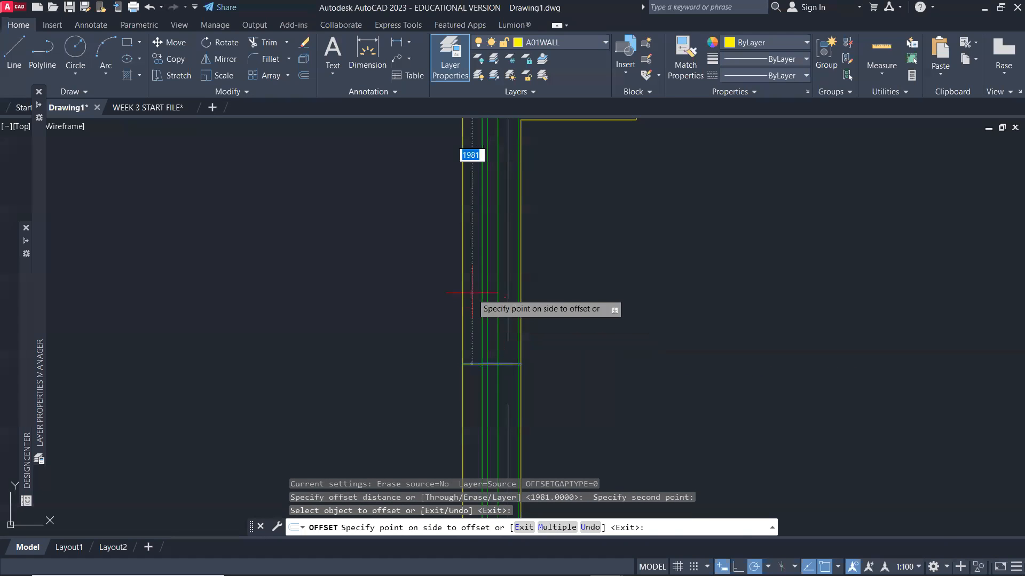
left_click(444, 299)
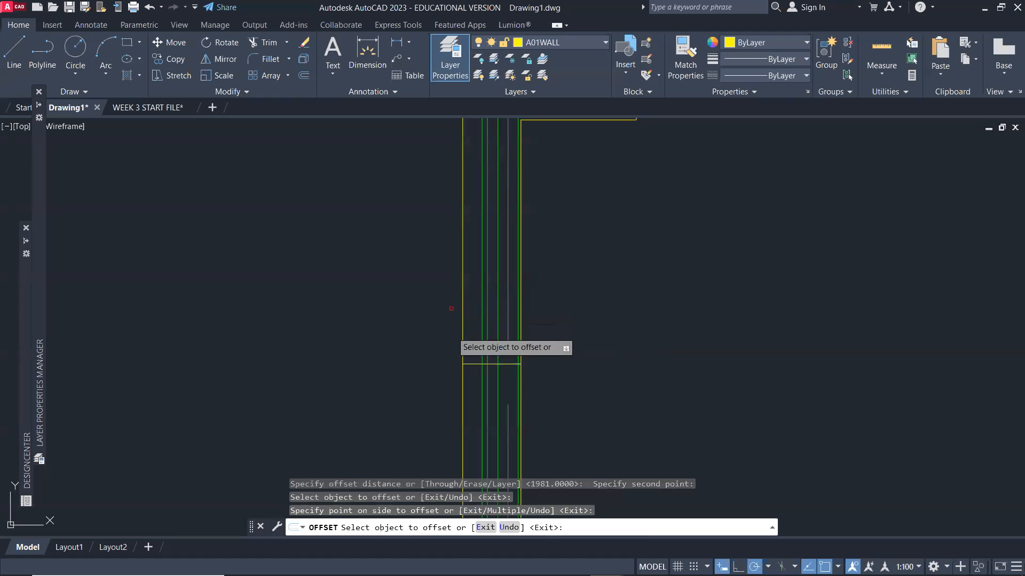
Offset the mid-wall line downward by the same distance and end the offset command.
left_click(468, 363)
left_click(435, 400)
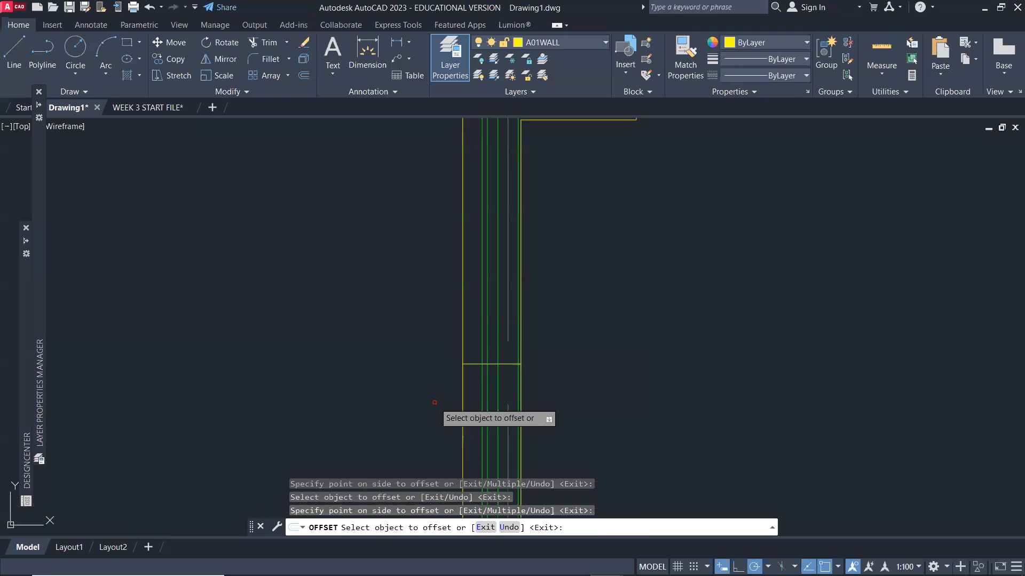
scroll(593, 392, "down", 3)
scroll(602, 391, "down", 3)
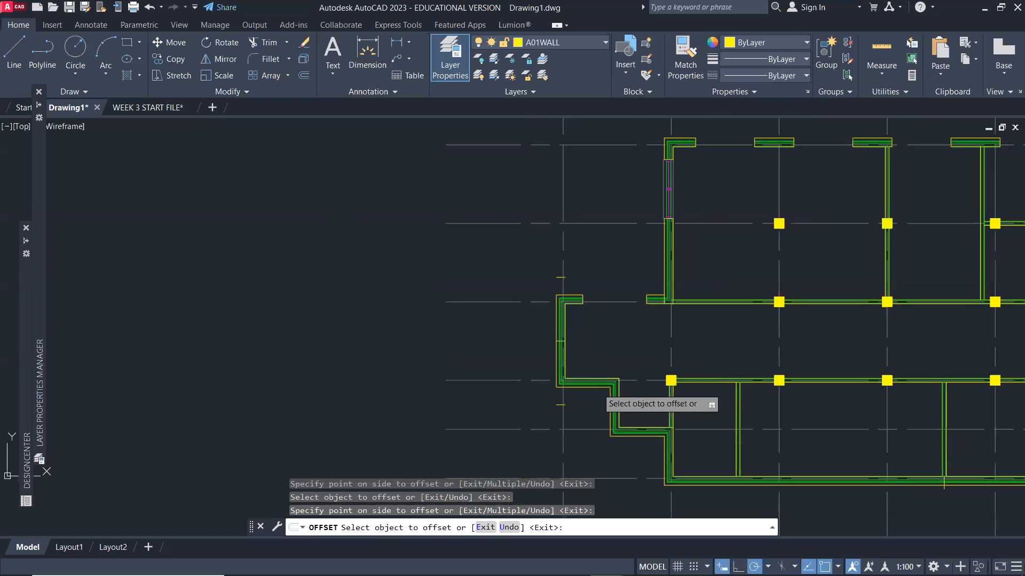
key("Escape")
Measure from the mid-wall line to the line offset above it and check the window width in the PDF plan.
scroll(554, 320, "up", 4)
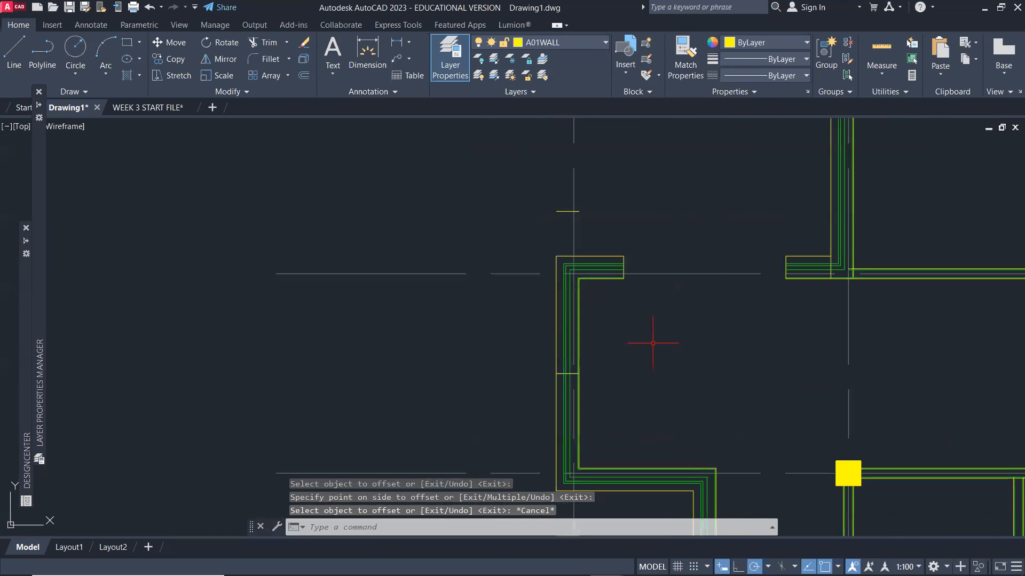
type("i")
key("Return")
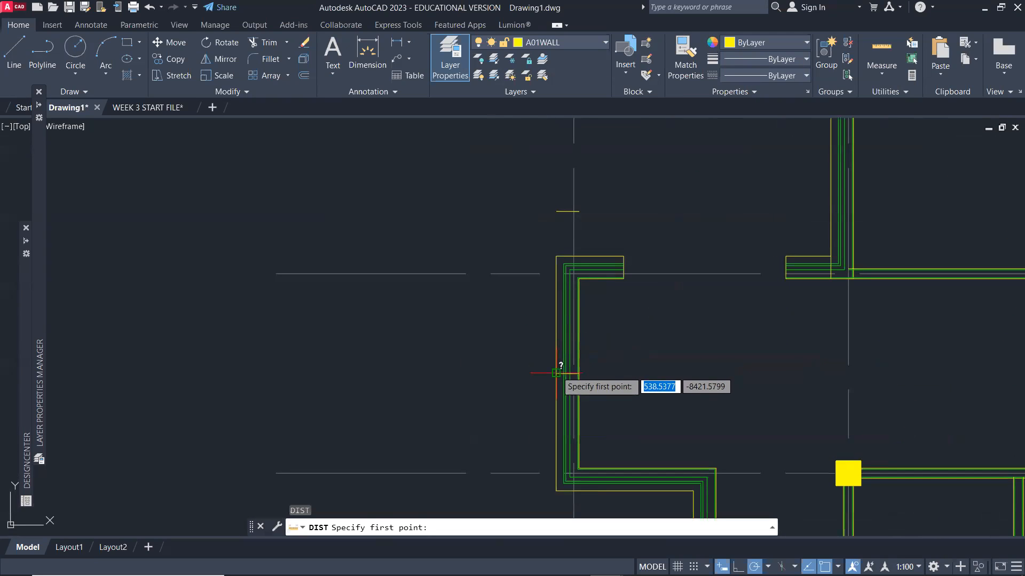
left_click(558, 373)
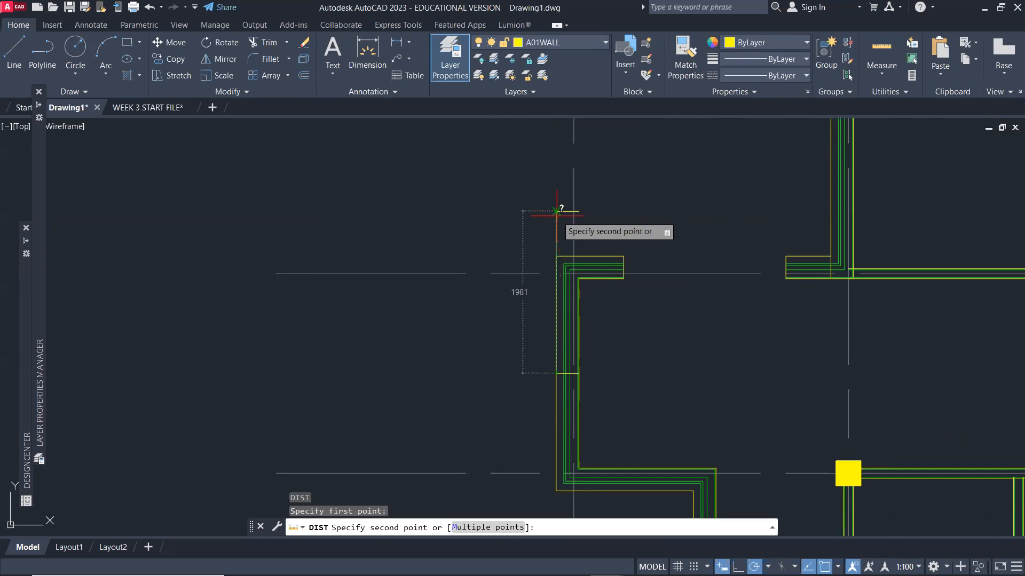
key("Escape")
key("alt+Tab")
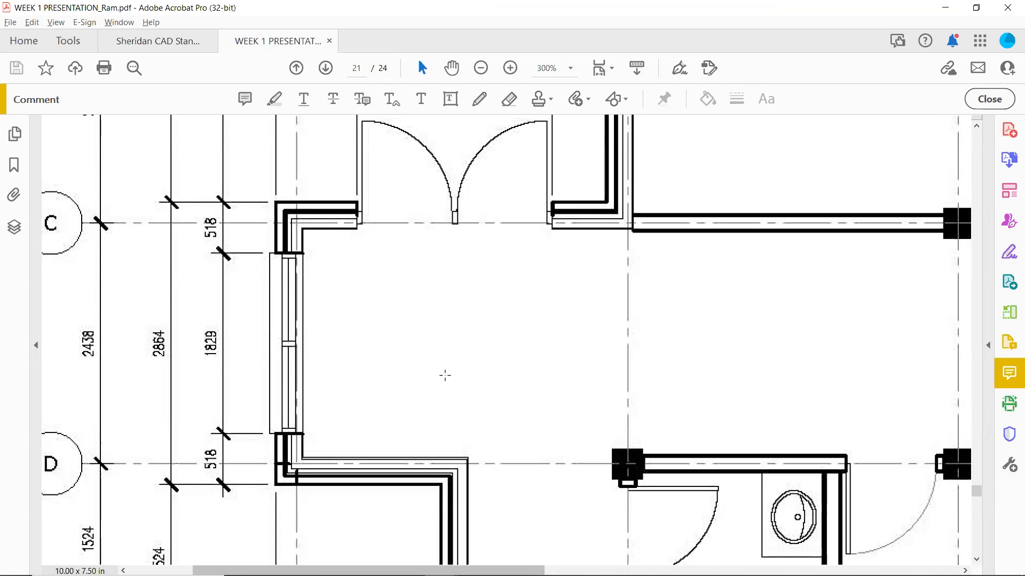
key("alt+Tab")
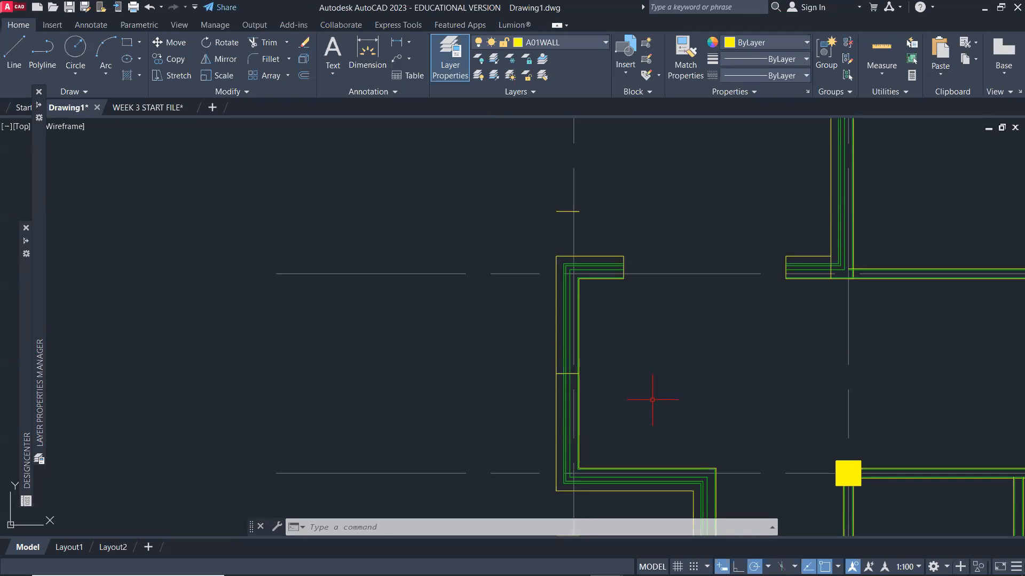
Offset the mid-wall line 1829/2 upward to mark the upper edge of the left wall's window.
type("o")
key("Return")
key("alt+Tab")
key("alt+Tab")
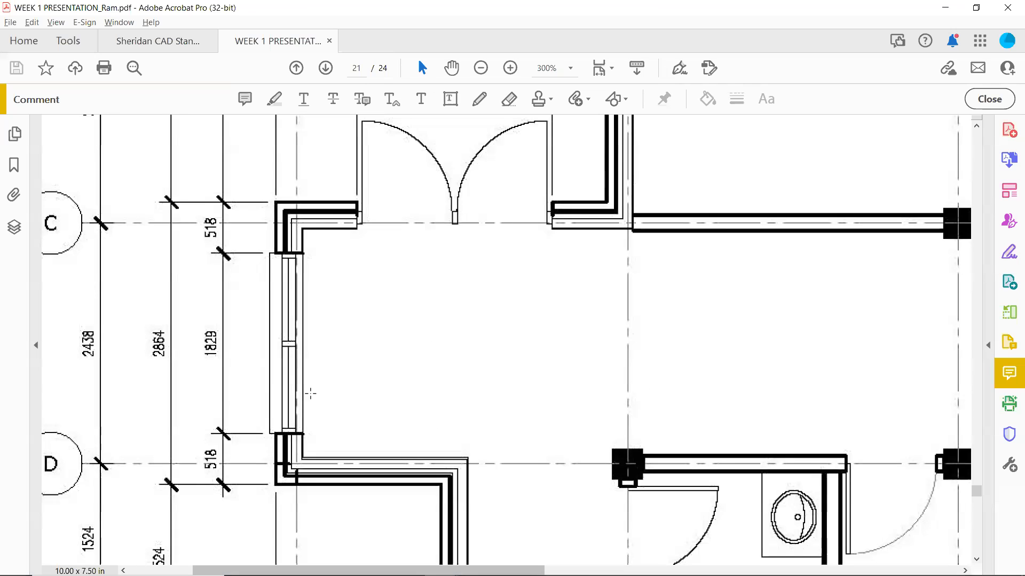
key("alt+Tab")
type("1829")
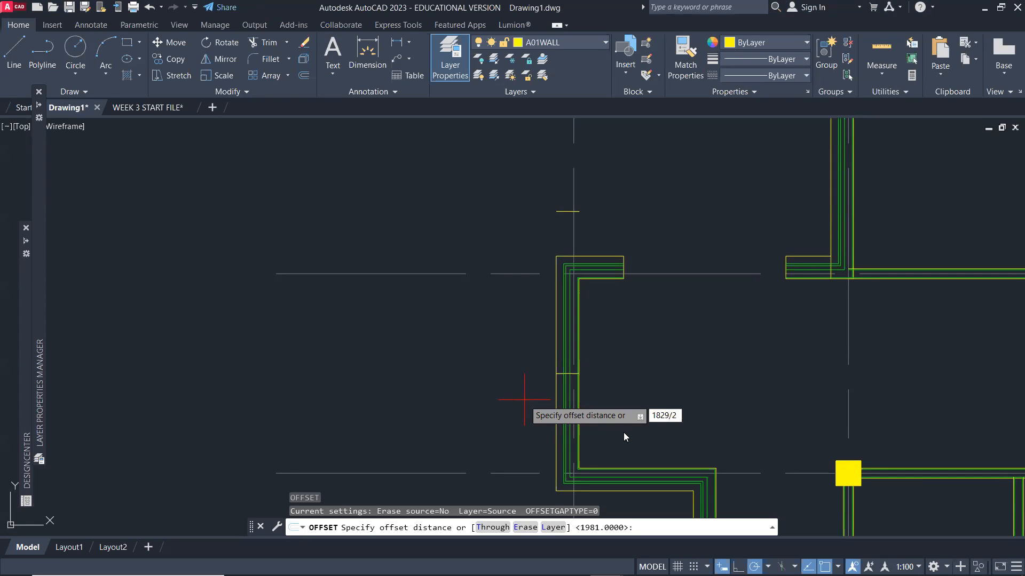
type("/2")
key("Return")
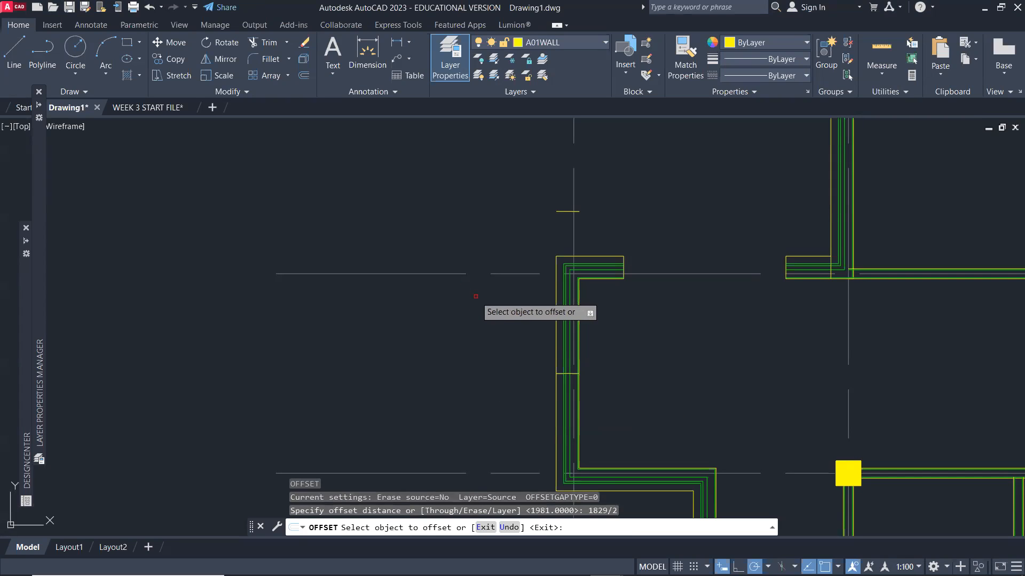
left_click(558, 368)
left_click(536, 339)
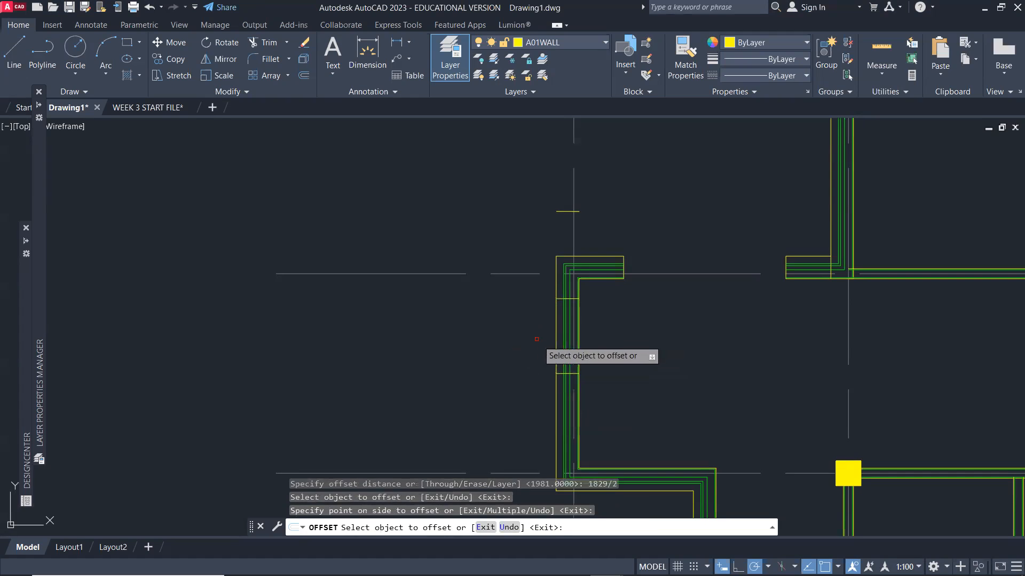
Offset the mid-wall line downward by the same 1829/2 to mark the window's lower edge.
scroll(550, 347, "up", 4)
left_click(583, 361)
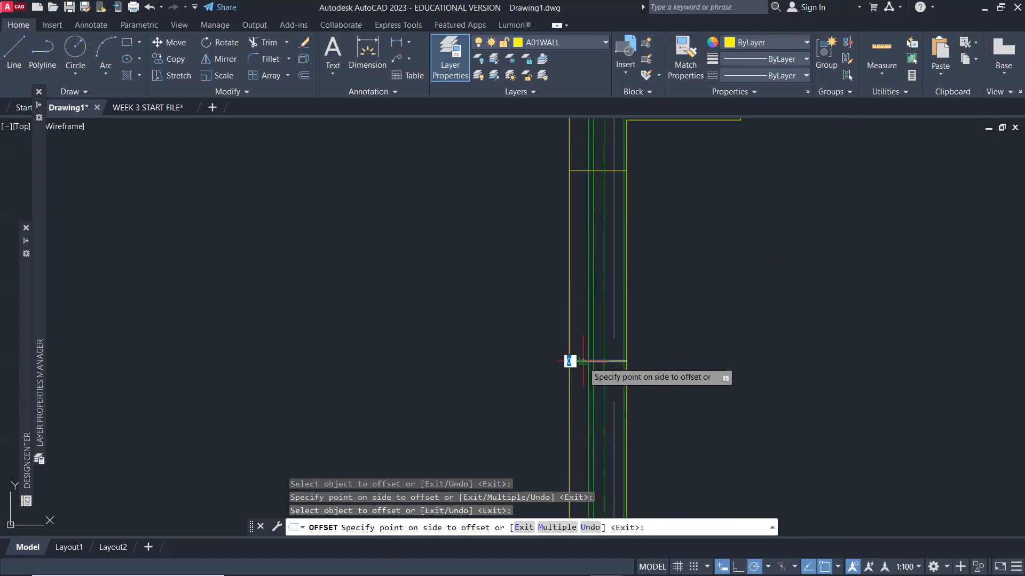
left_click(702, 374)
scroll(710, 374, "down", 4)
middle_click_drag(712, 376, 635, 325)
key("Escape")
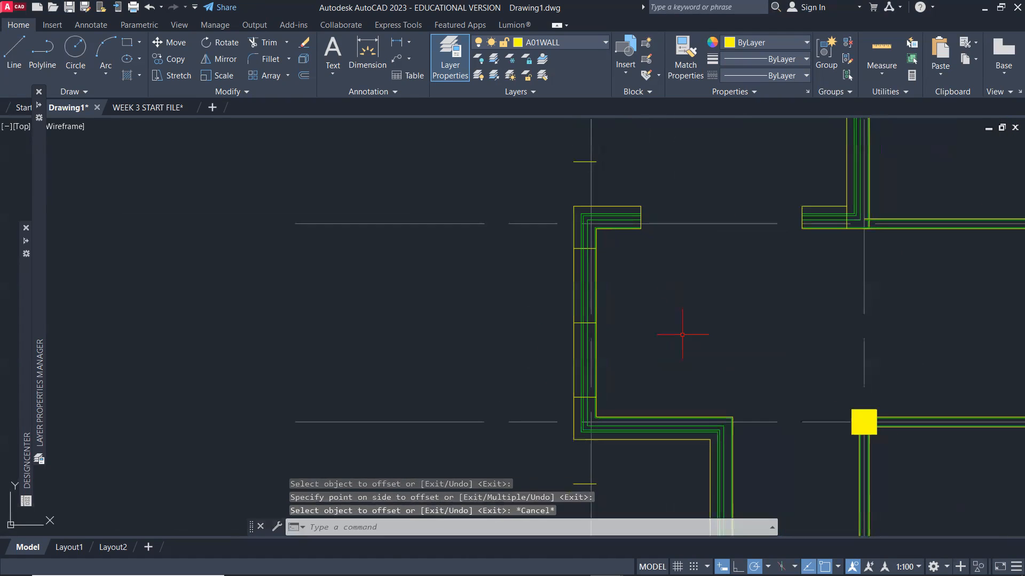
Delete the two leftover short marker lines lying beyond the left wall, one below it and one above it.
left_click(582, 484)
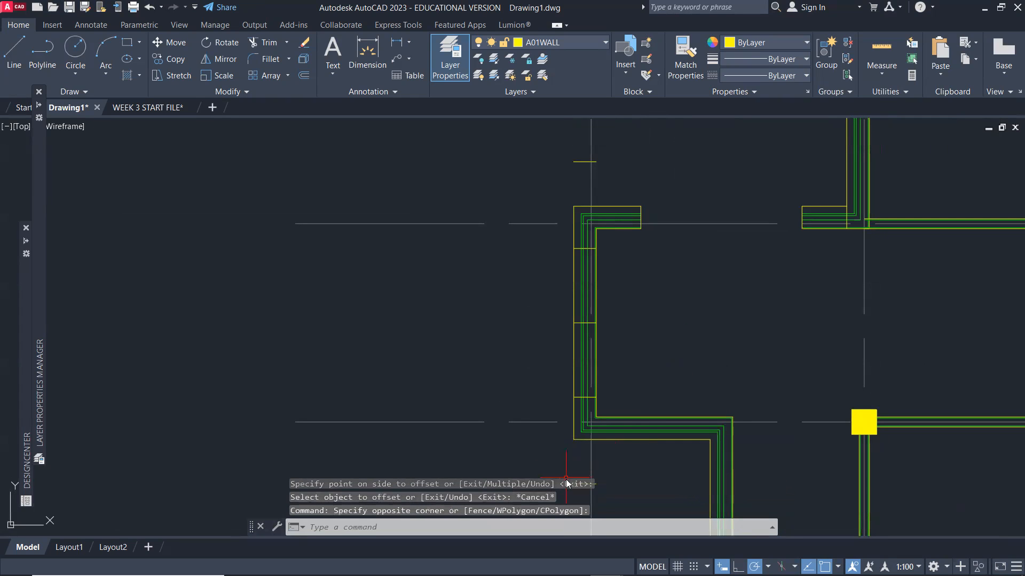
left_click(614, 488)
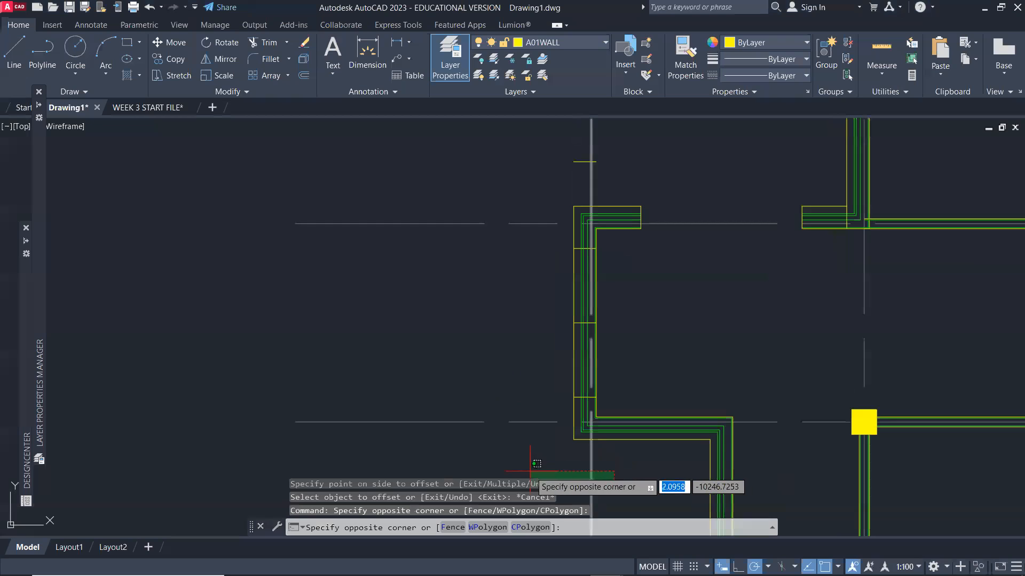
key("Escape")
left_click(560, 469)
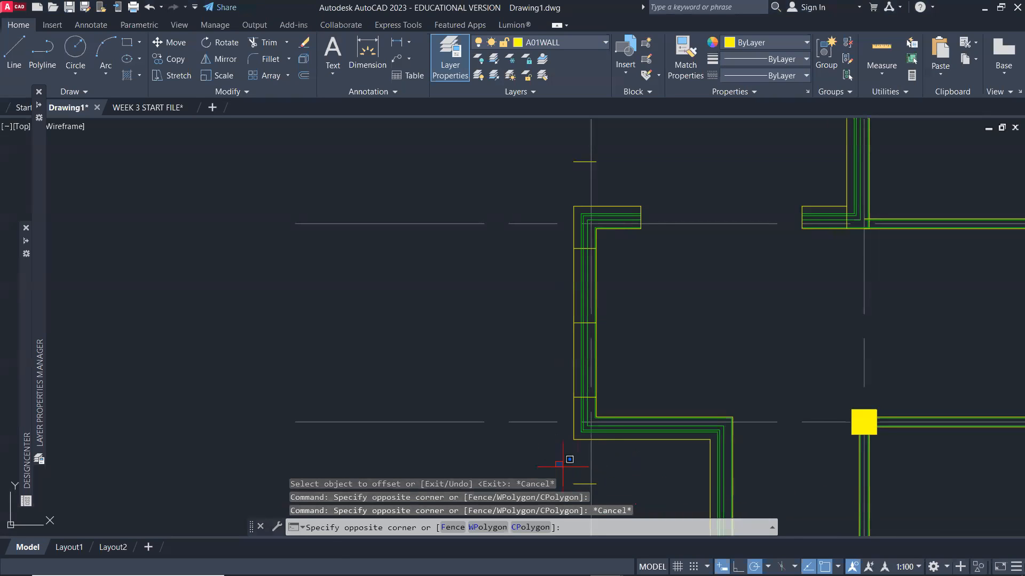
left_click(628, 494)
key("Delete")
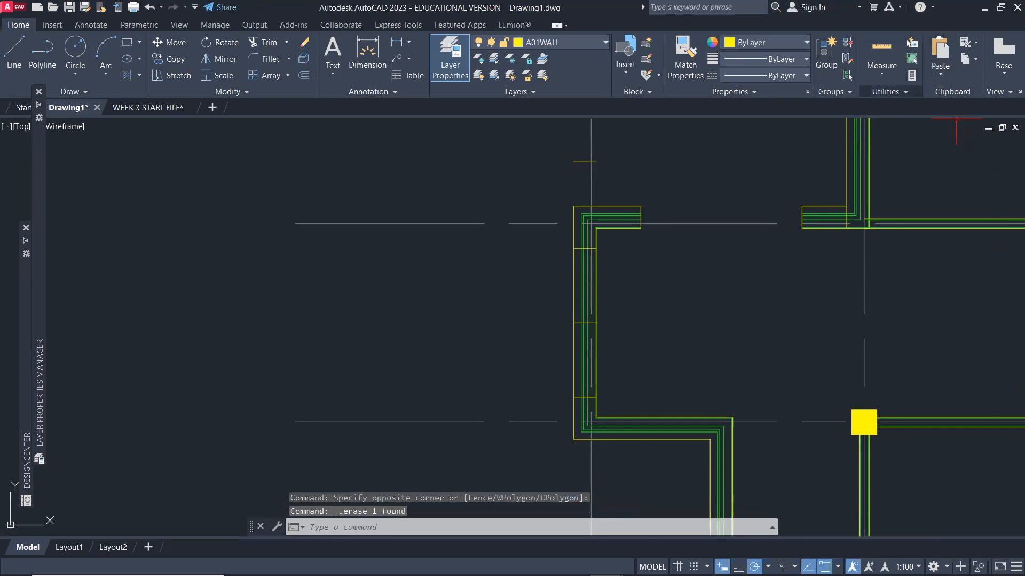
left_click(571, 153)
left_click(616, 171)
key("Delete")
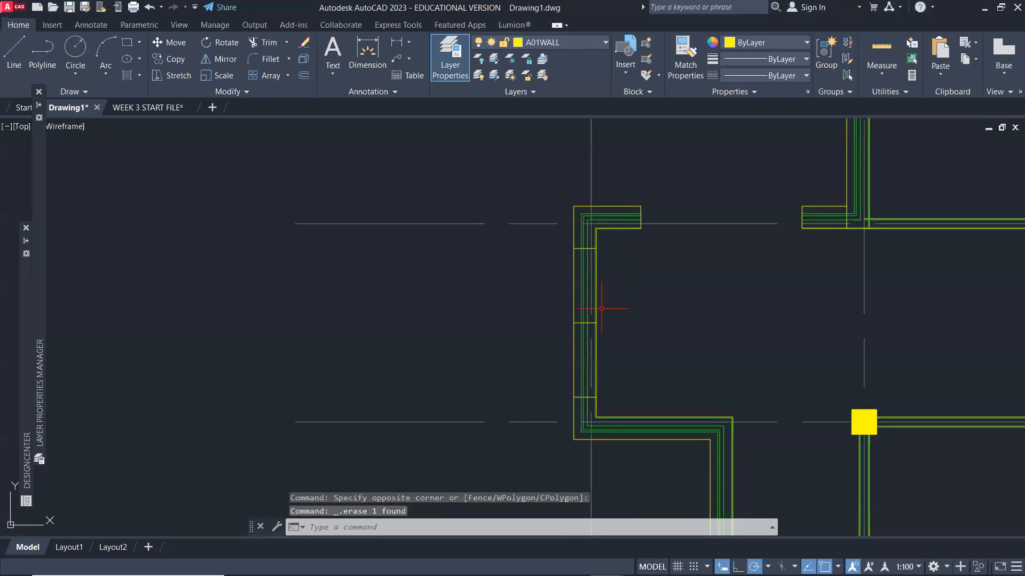
Delete the mid-wall line between the left wall's two window edge lines.
scroll(601, 308, "up", 5)
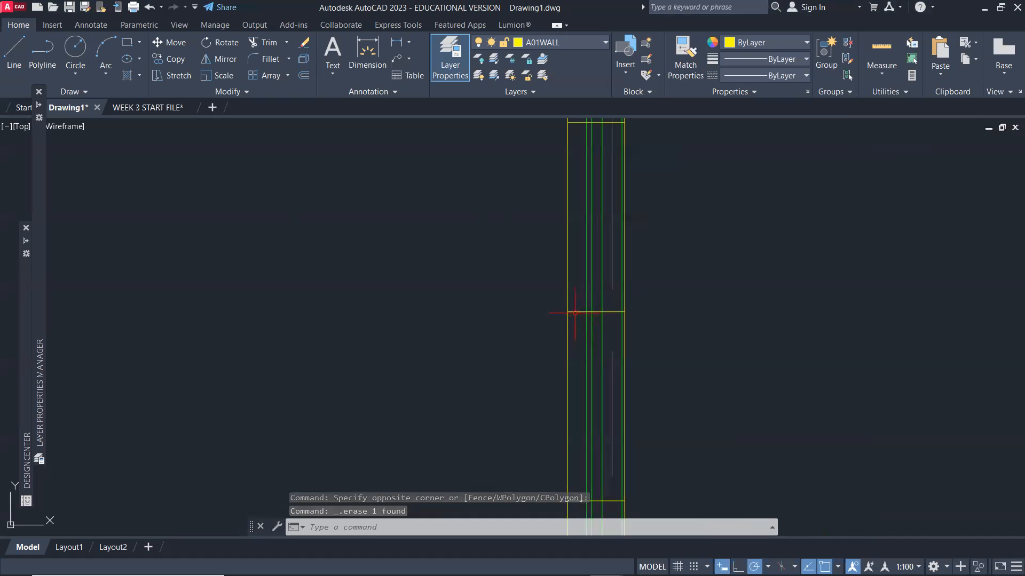
left_click(575, 311)
key("Delete")
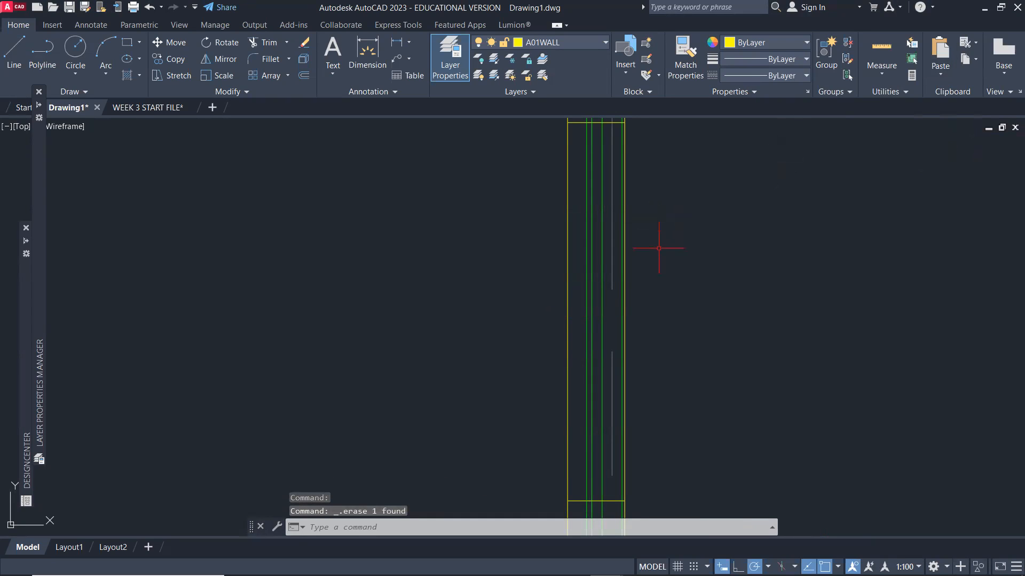
Trim the left wall's lines between the two window edge lines to cut the window opening.
scroll(716, 283, "down", 5)
middle_click_drag(720, 286, 635, 281)
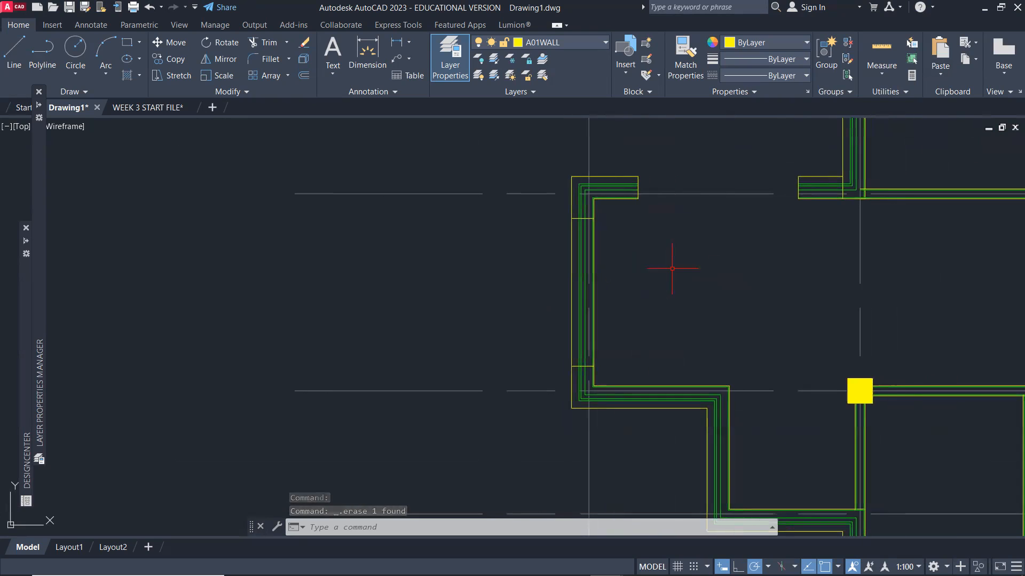
type("tr")
key("Return")
left_click(594, 264)
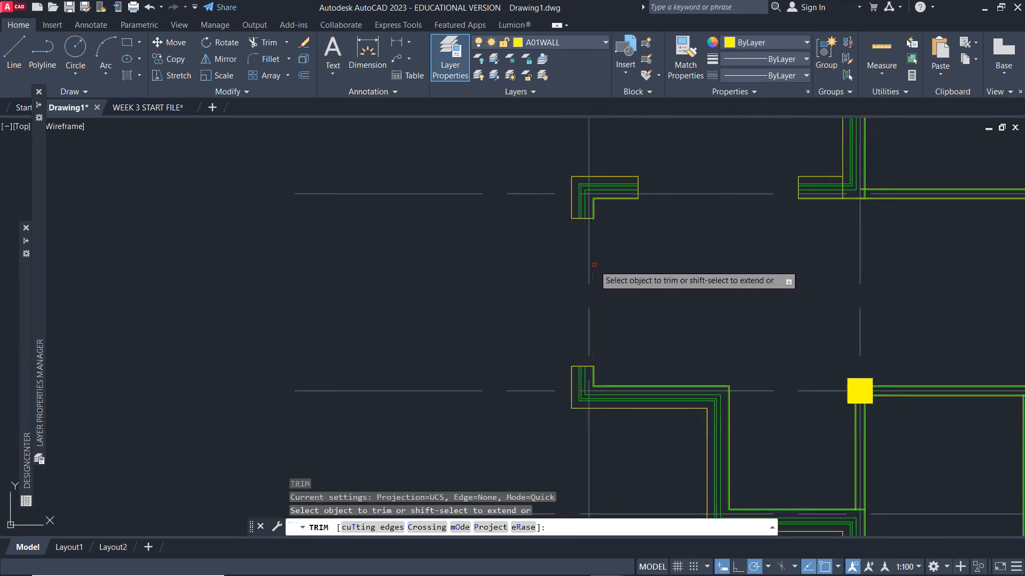
key("Return")
Switch to the PDF plan in Acrobat, examine the bottom wall's window dimensions from its left corner, and return to AutoCAD.
scroll(688, 269, "down", 3)
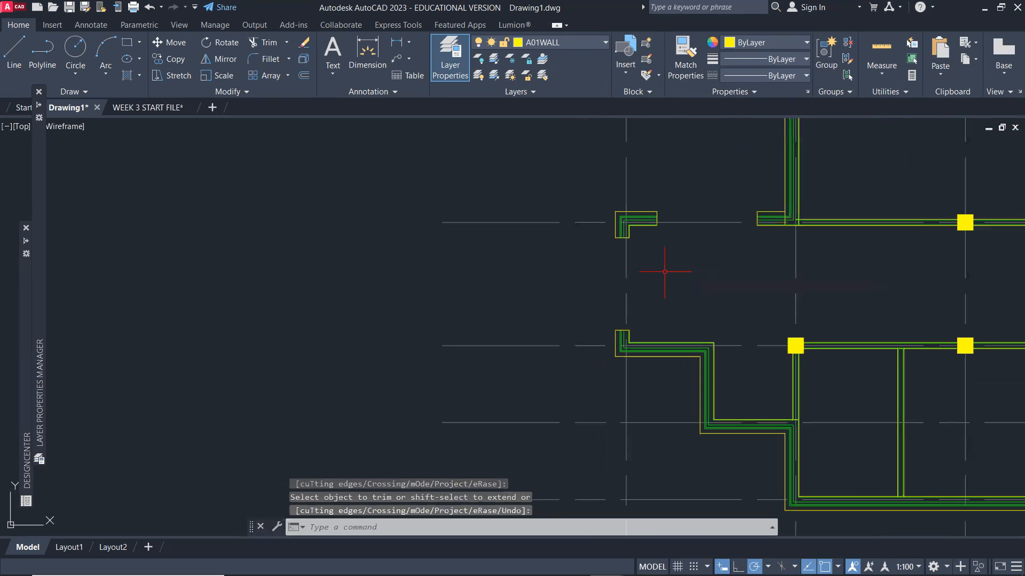
key("alt+Tab")
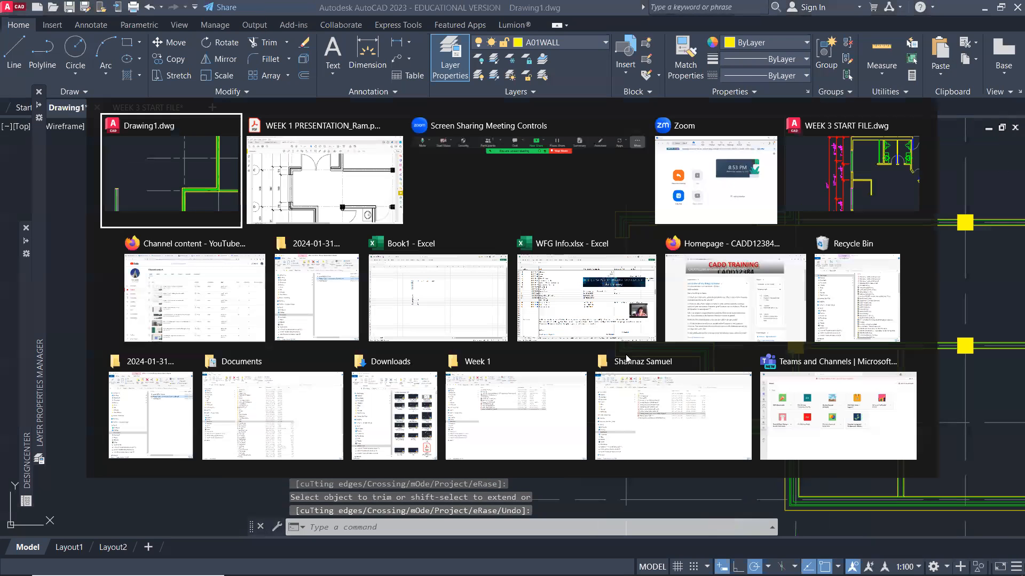
key("alt+Tab")
scroll(531, 376, "down", 3)
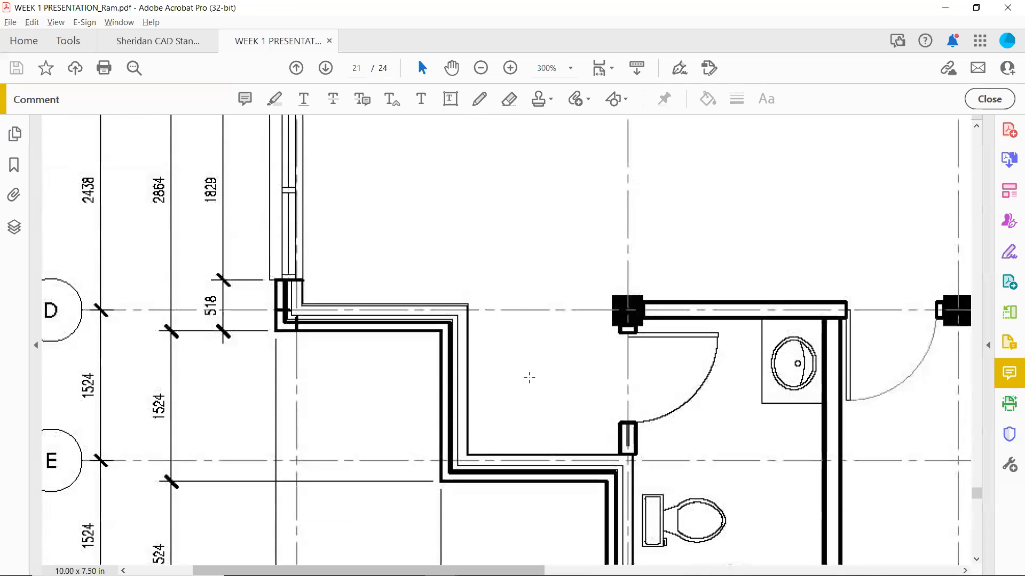
scroll(674, 417, "down", 3)
scroll(696, 424, "right", 10)
scroll(696, 424, "up", 6)
scroll(510, 440, "left", 7)
middle_click_drag(431, 424, 499, 443)
scroll(336, 442, "left", 3)
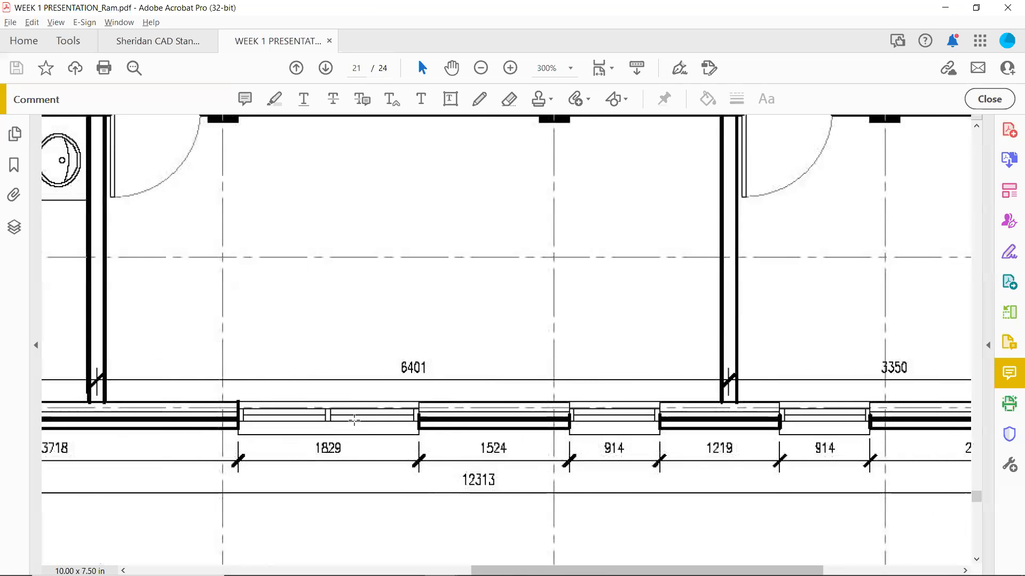
scroll(354, 420, "left", 10)
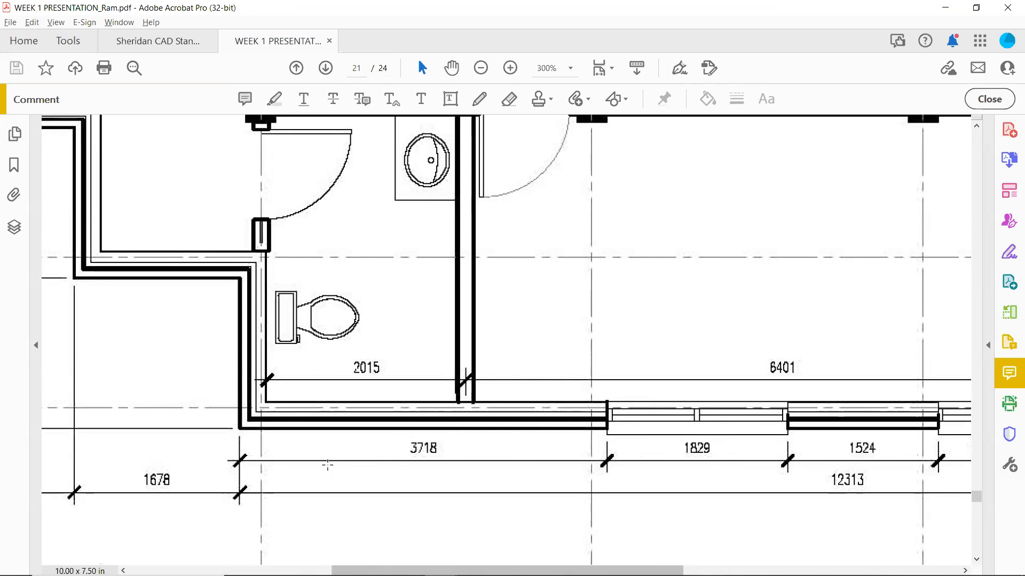
key("alt+Tab")
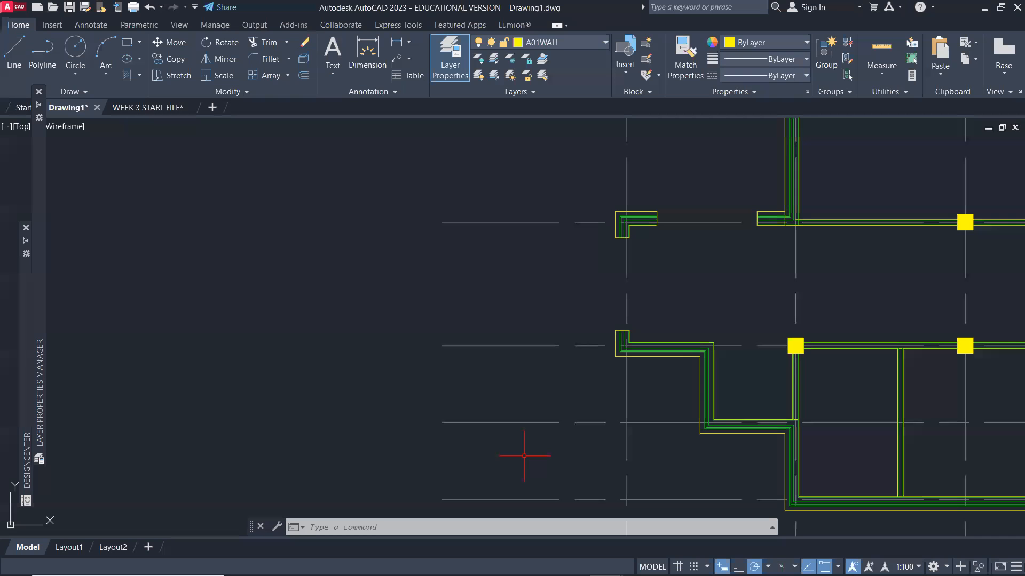
Draw a short vertical line straight down from the outer lower-left corner of the bottom wall.
middle_click_drag(649, 452, 620, 386)
scroll(661, 366, "up", 4)
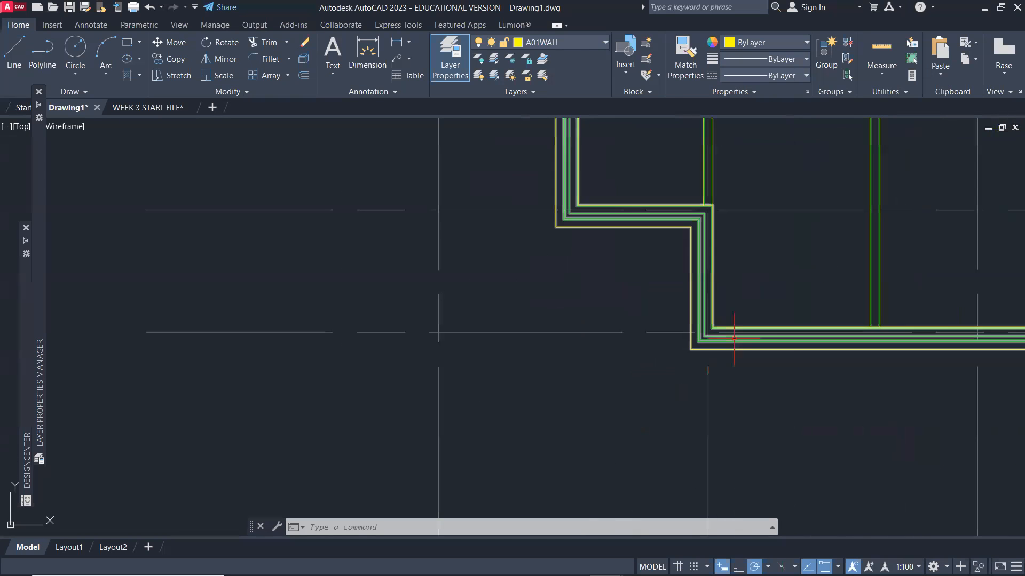
scroll(777, 354, "up", 2)
left_click(667, 511)
key("Escape")
type("l")
key("Return")
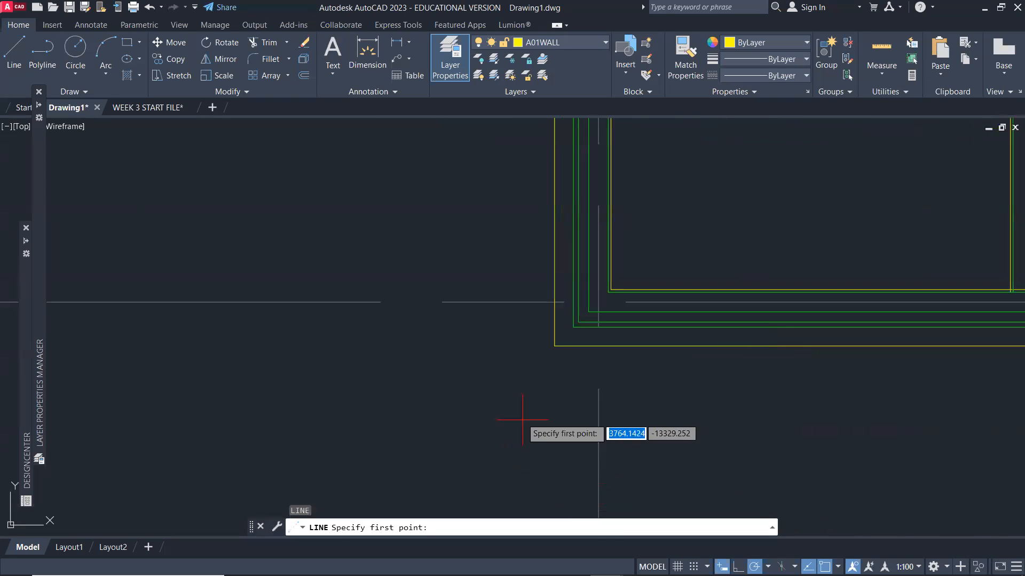
left_click(555, 346)
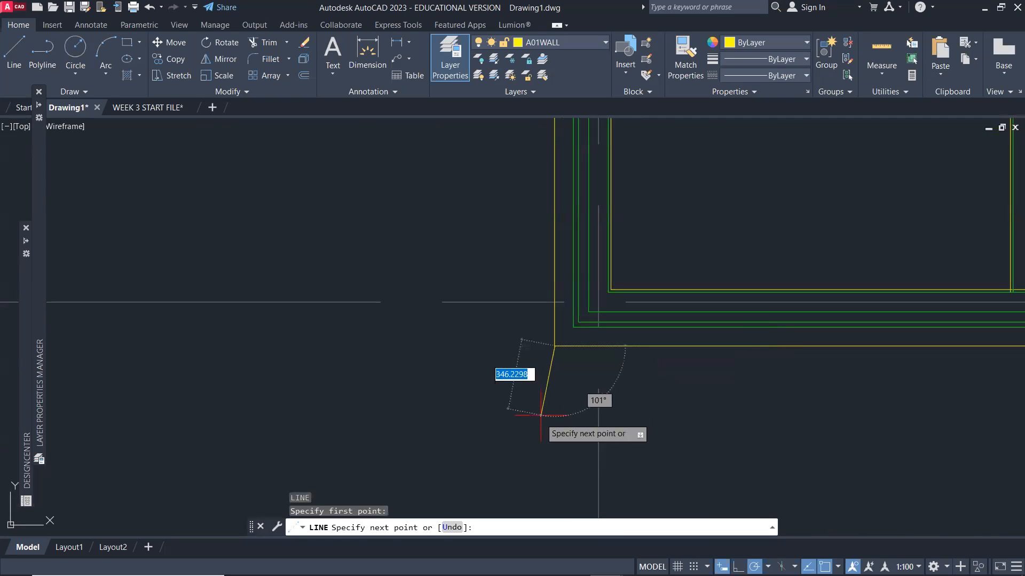
left_click(553, 441)
key("Return")
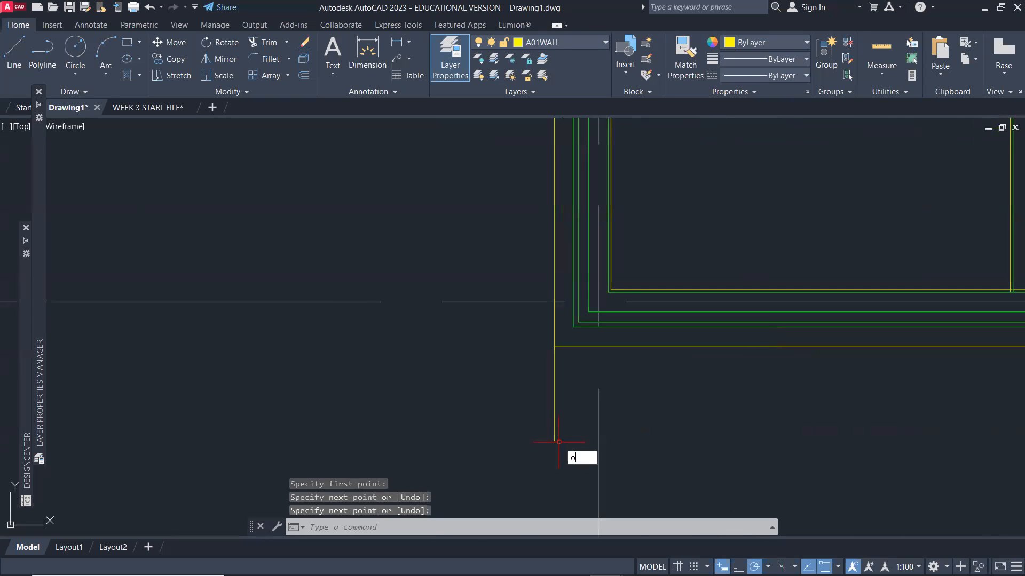
Offset the vertical corner line 3718 to the right to locate the bottom wall's first window edge.
type("o")
key("Return")
type("3")
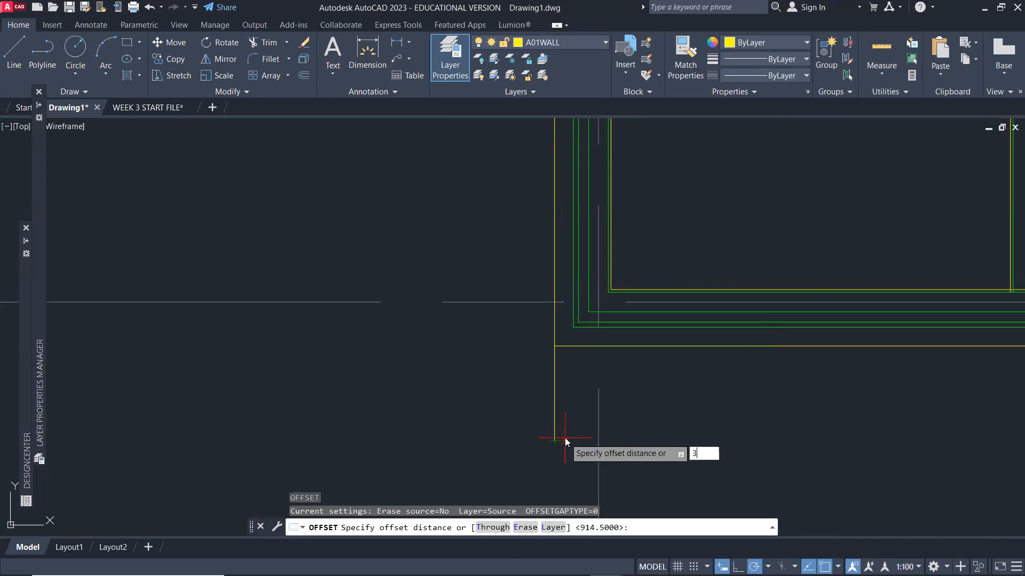
type("718")
key("Return")
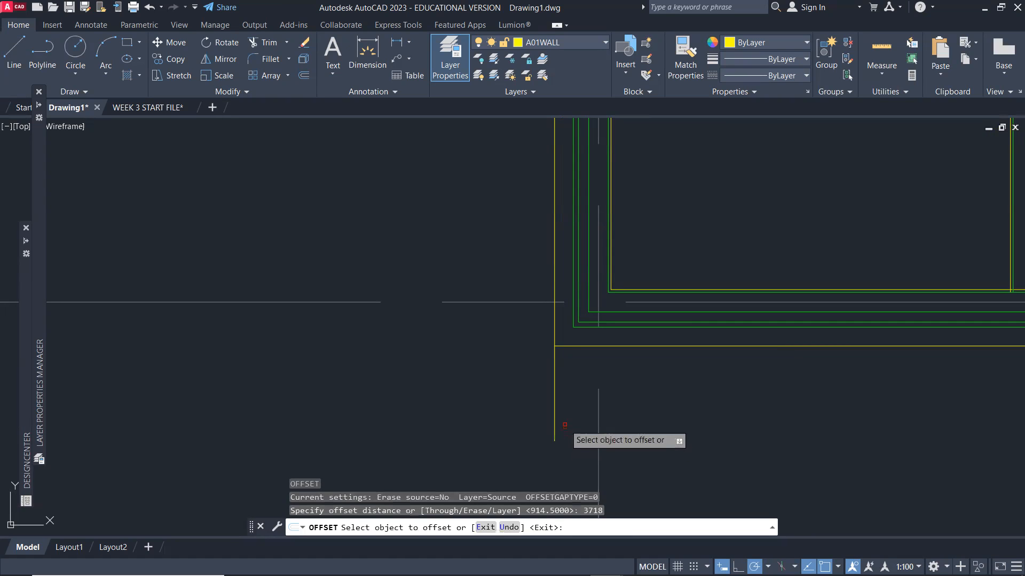
left_click(555, 400)
left_click(662, 405)
scroll(709, 430, "down", 4)
middle_click_drag(740, 419, 656, 414)
key("Return")
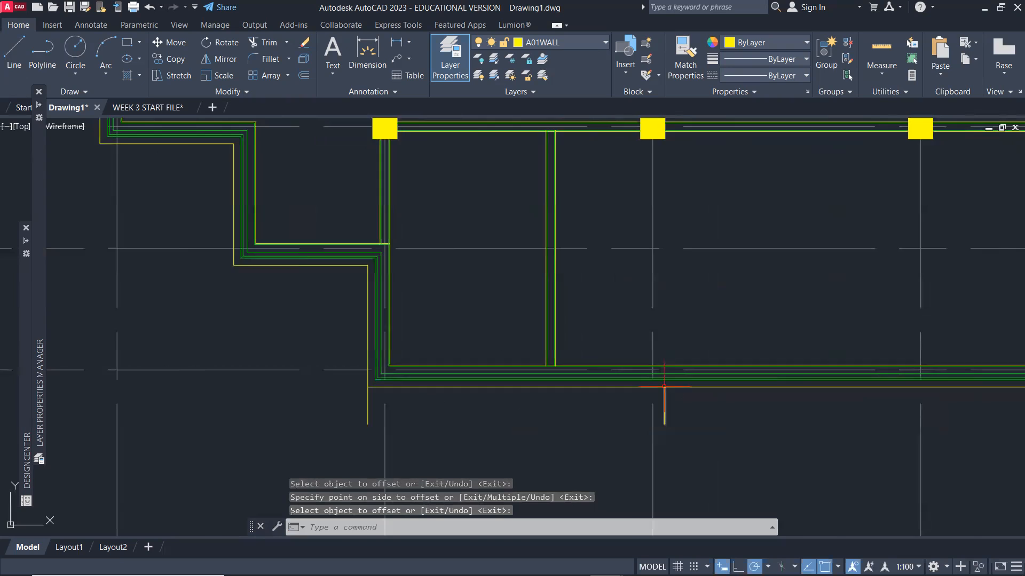
Stretch both ends of the offset line so it spans the bottom wall from its inner face to its outer face.
scroll(662, 415, "up", 6)
left_click(660, 417)
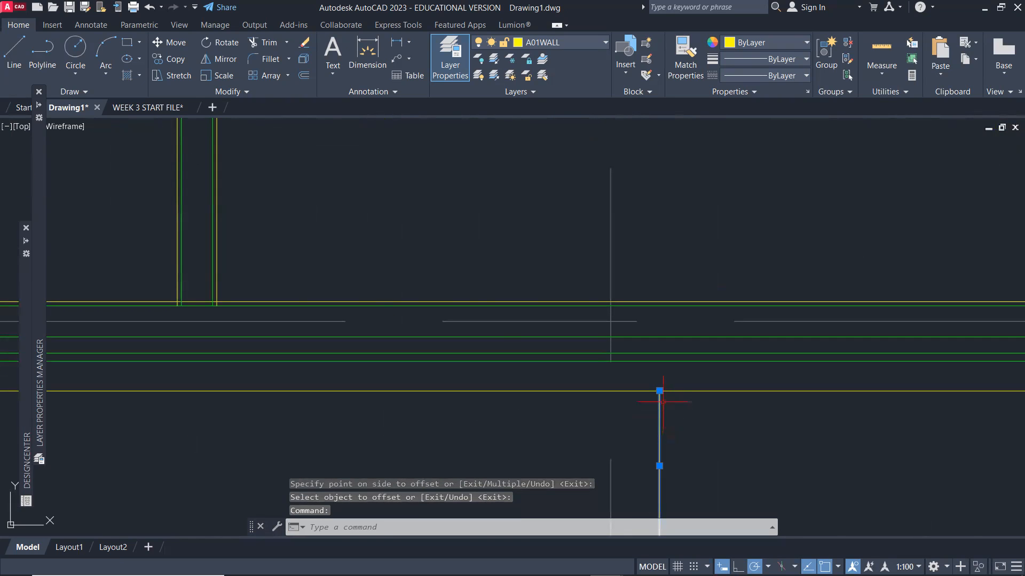
left_click(659, 391)
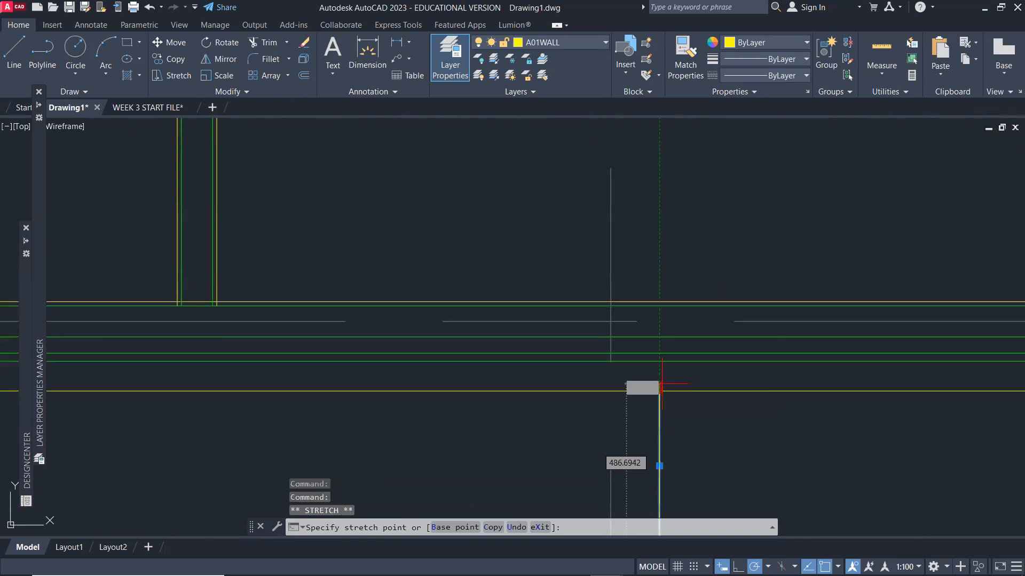
left_click(659, 304)
scroll(723, 407, "down", 2)
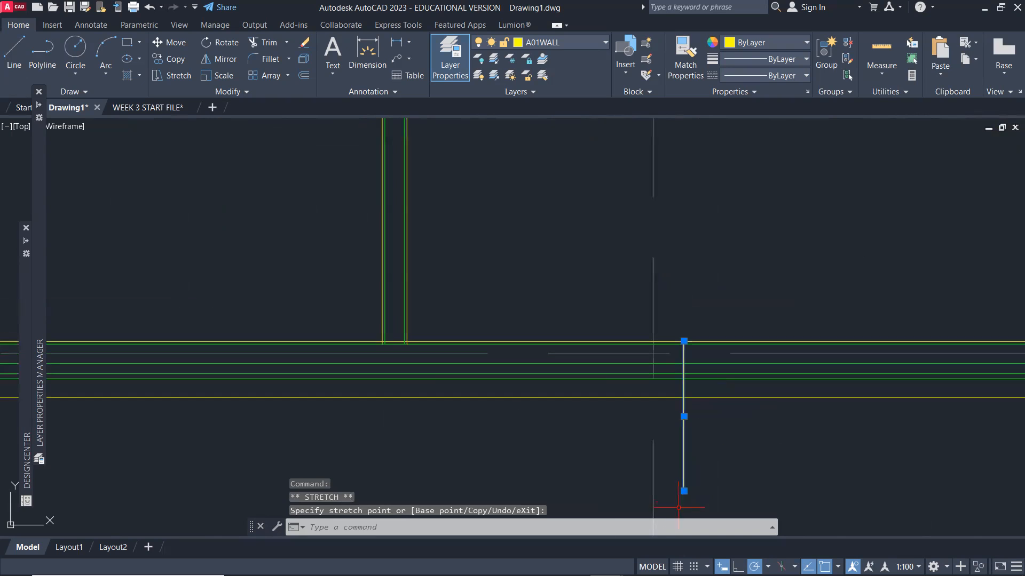
left_click(684, 491)
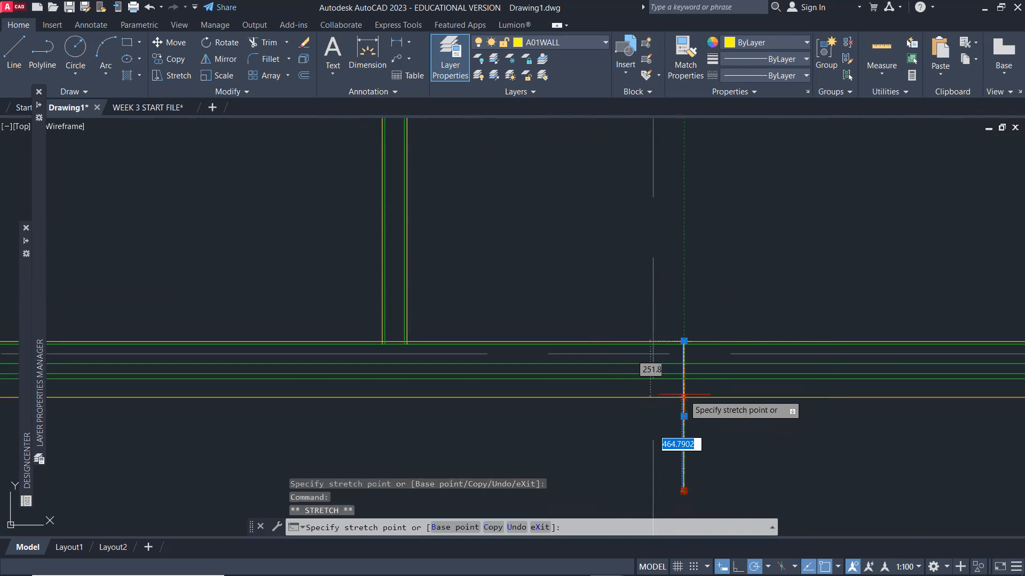
left_click(683, 397)
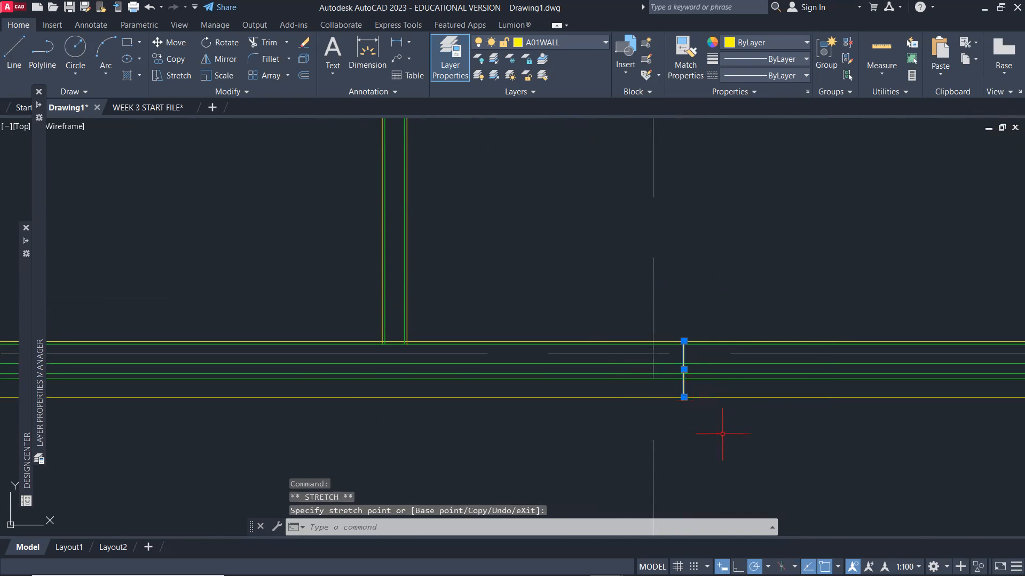
Offset the first window edge line 1829 to the right to mark the other edge of the bottom wall's window.
type("o")
key("Return")
middle_click_drag(736, 428, 634, 424)
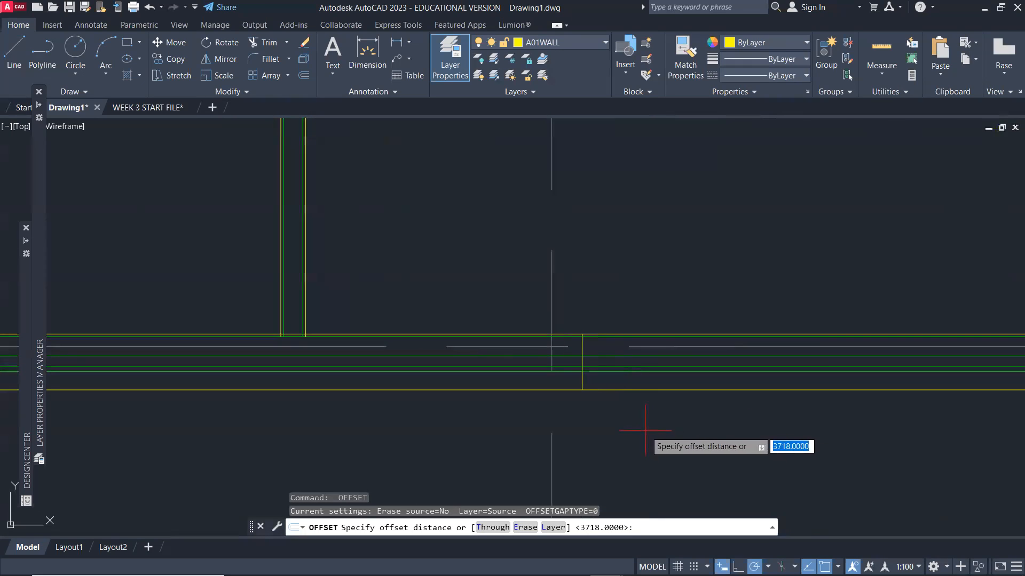
type("o")
key("Return")
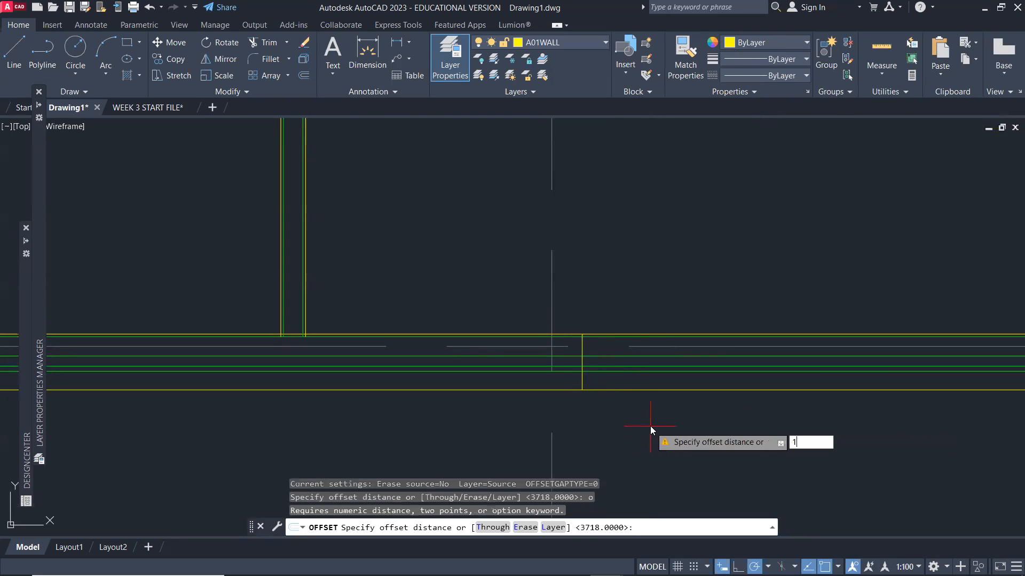
type("1829")
key("Return")
left_click(582, 380)
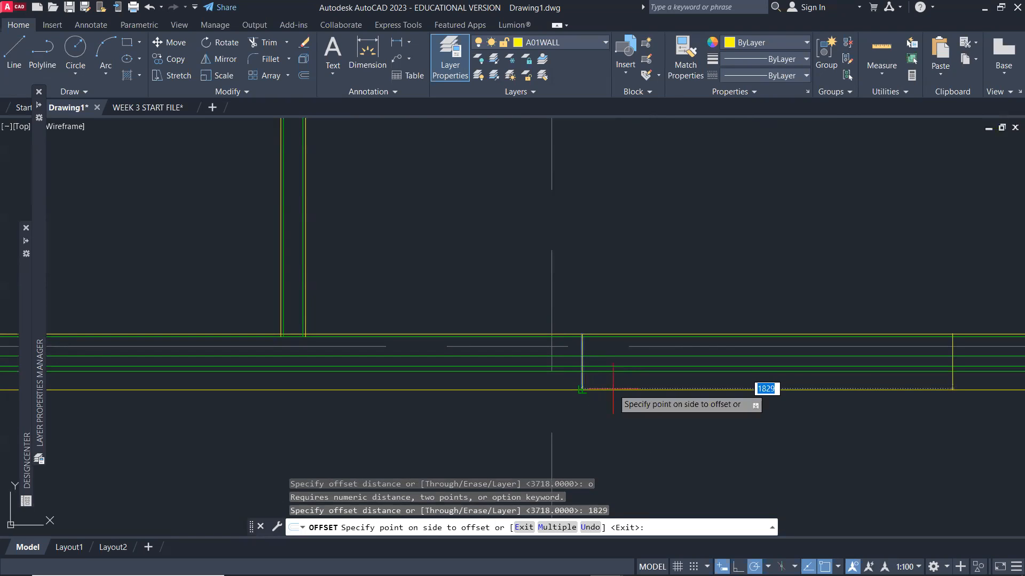
key("Return")
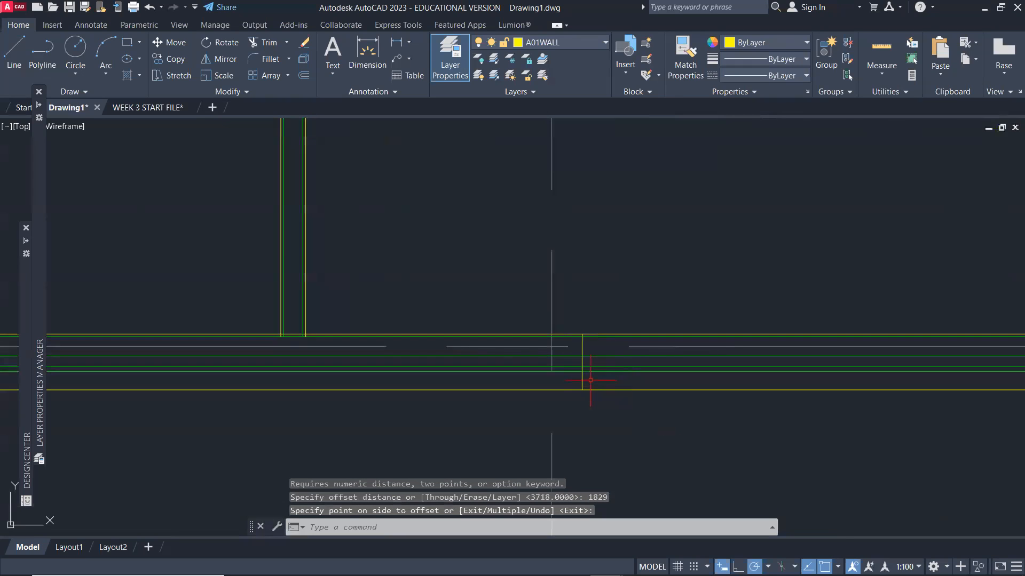
key("Return")
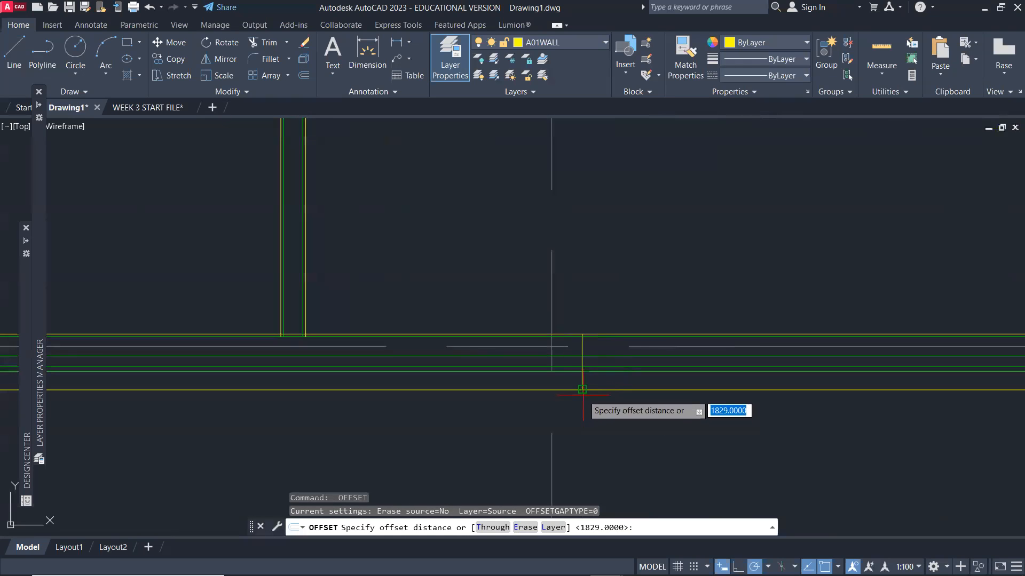
key("Return")
left_click(582, 388)
left_click(673, 380)
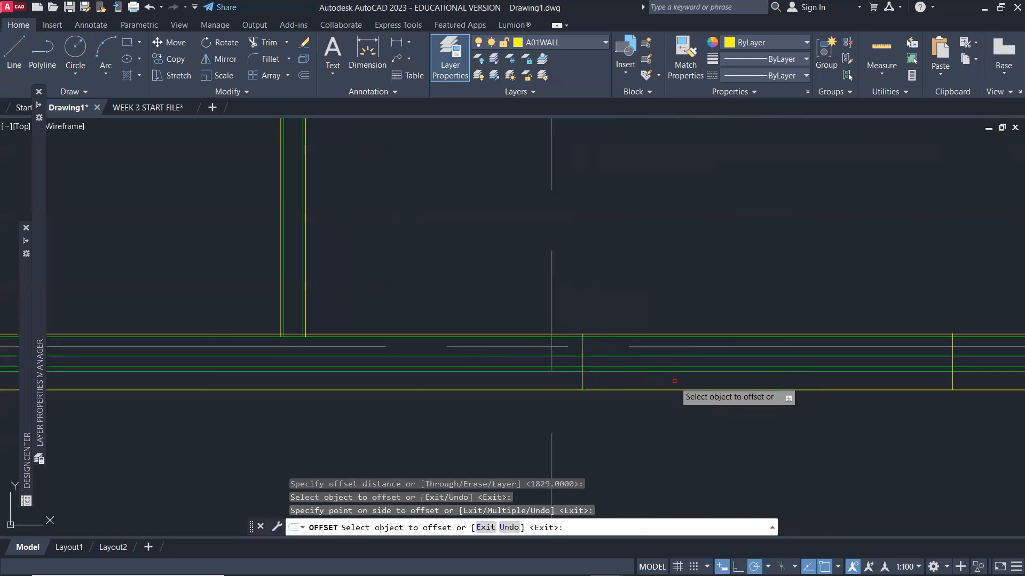
Switch to the PDF plan in Acrobat to check the spacing to the bottom wall's next window.
scroll(722, 433, "down", 2)
scroll(723, 434, "down", 2)
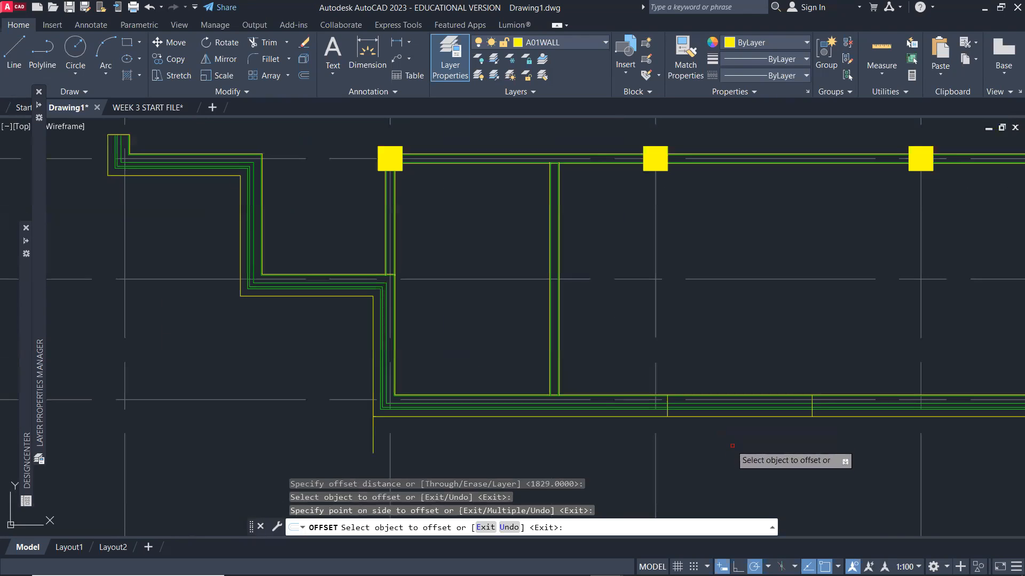
middle_click_drag(727, 446, 545, 410)
key("alt+Tab")
key("alt+Tab")
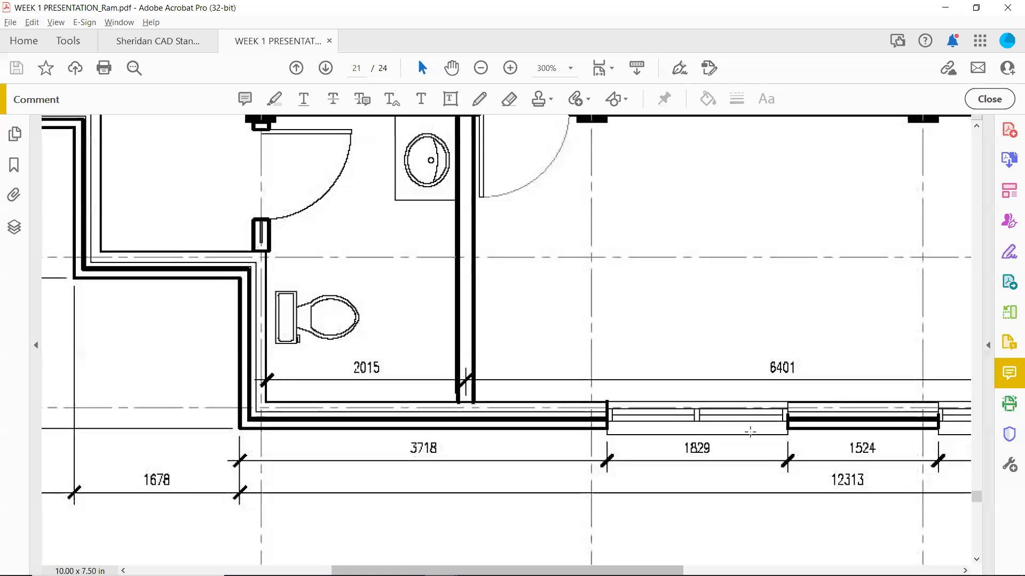
Offset the first bottom wall window's right edge line 1524 to the right to locate the second window's first edge.
scroll(751, 431, "right", 3)
key("alt+Tab")
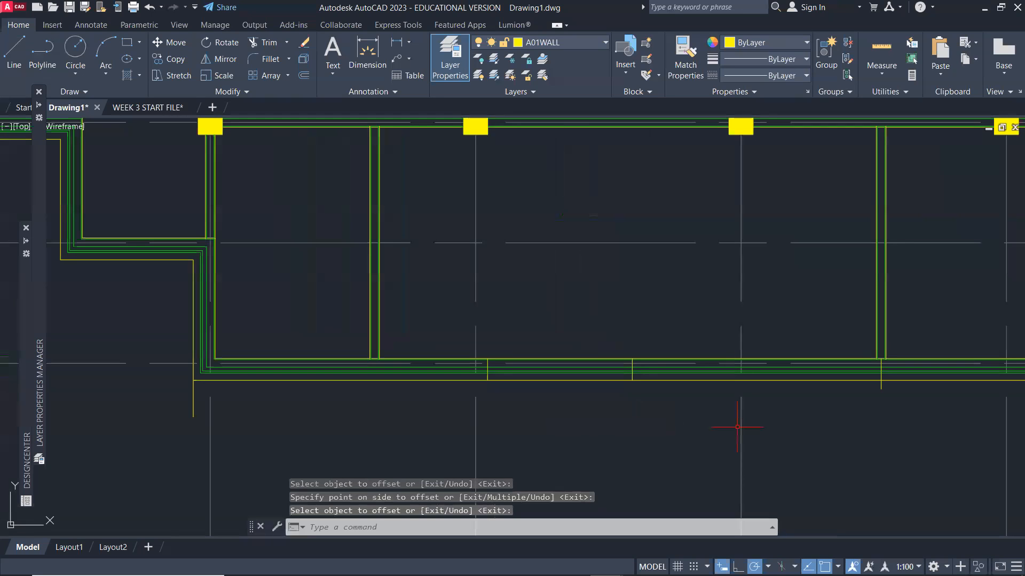
key("Return")
type("1")
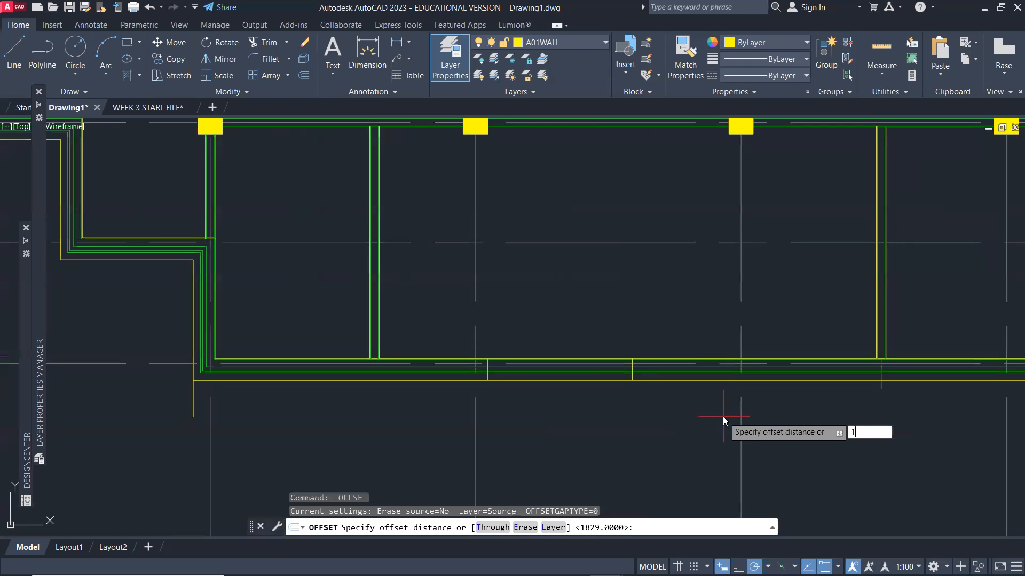
type("524")
key("Return")
scroll(648, 369, "up", 2)
left_click(623, 359)
left_click(677, 356)
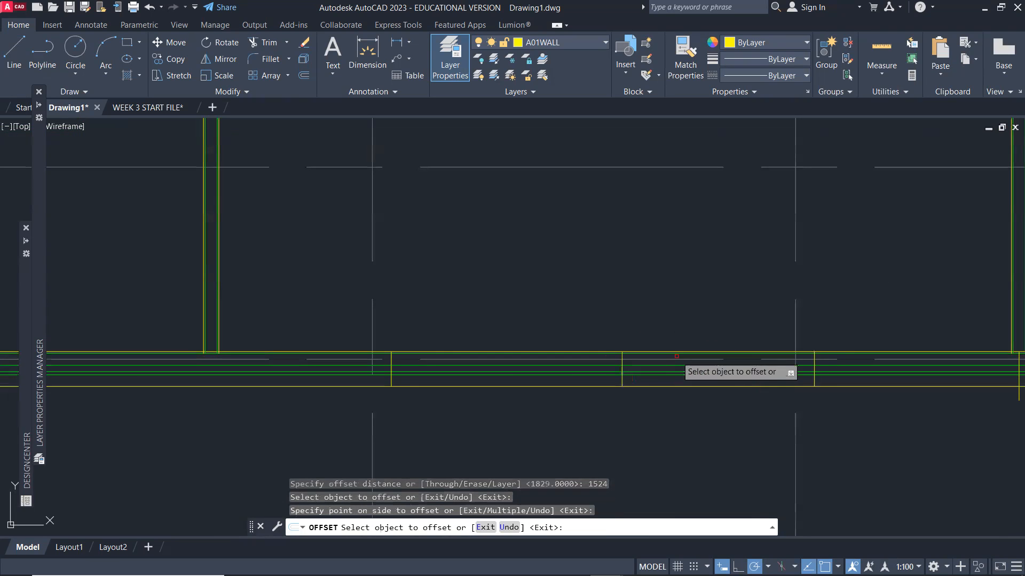
Check the second window's width on the PDF plan, and offset its first edge line to the right, entering 914.
key("alt+Tab")
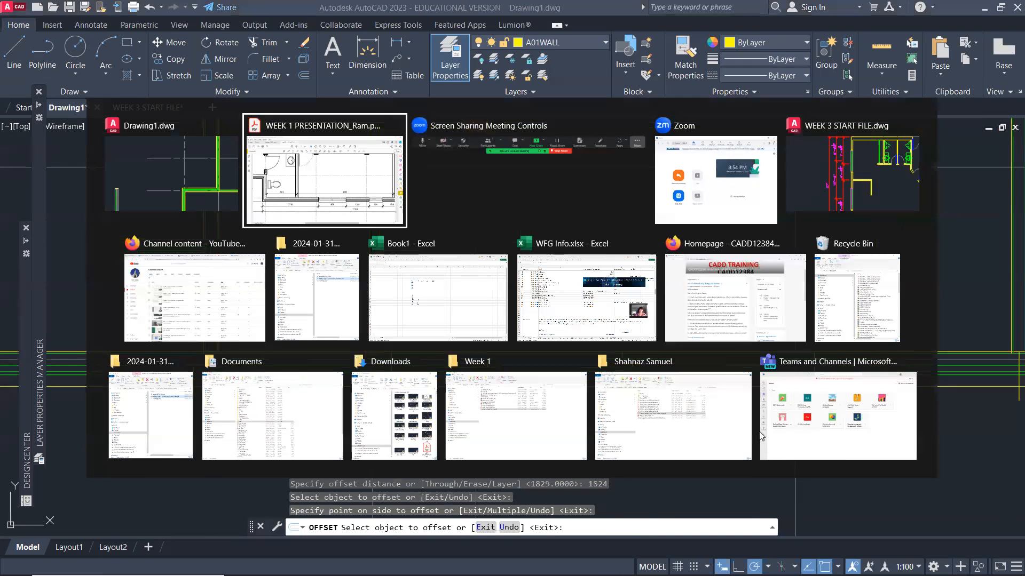
scroll(828, 469, "right", 3)
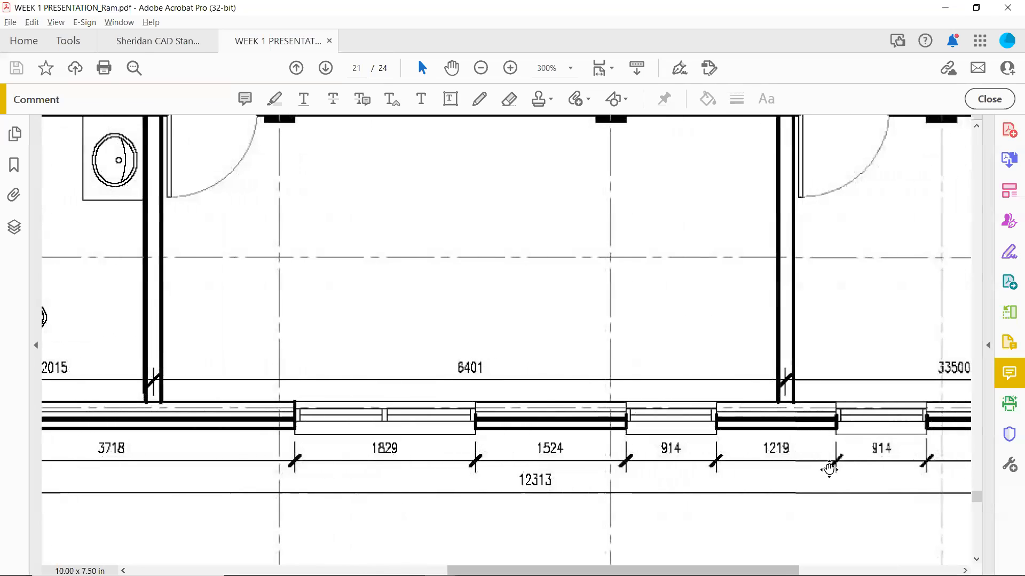
key("alt+Tab")
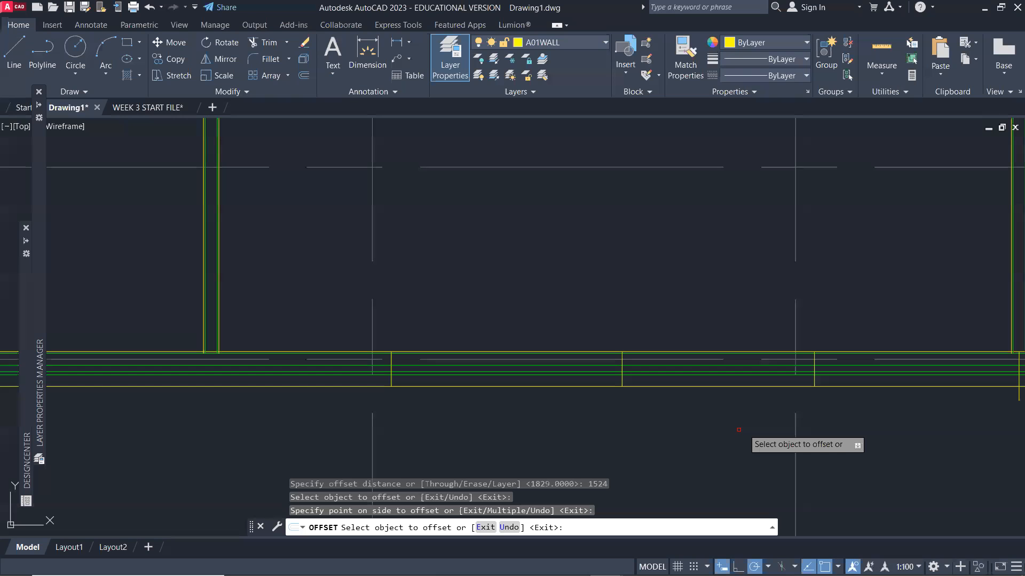
key("Return")
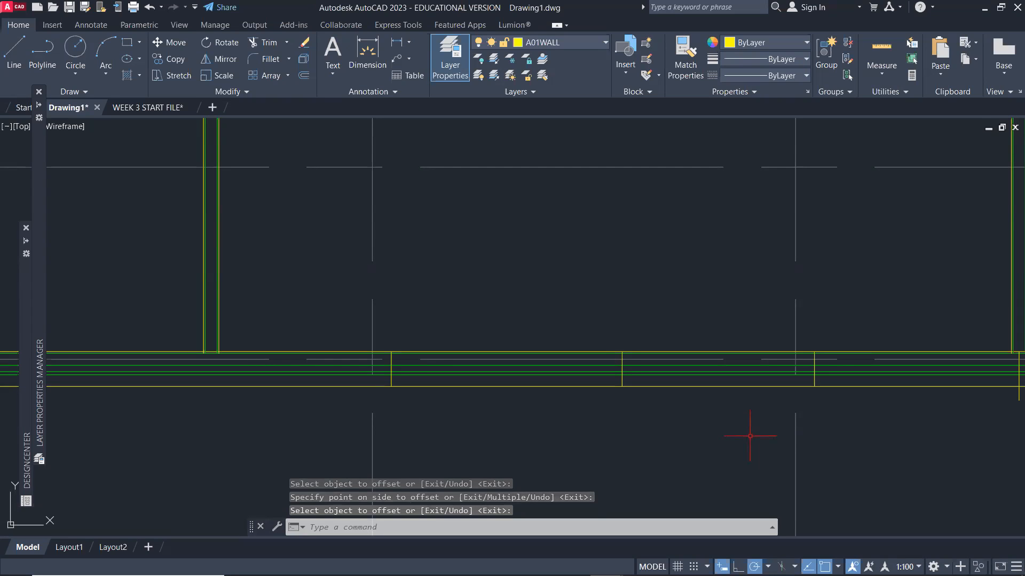
key("Return")
key("Return")
type("914")
key("Return")
scroll(818, 370, "up", 2)
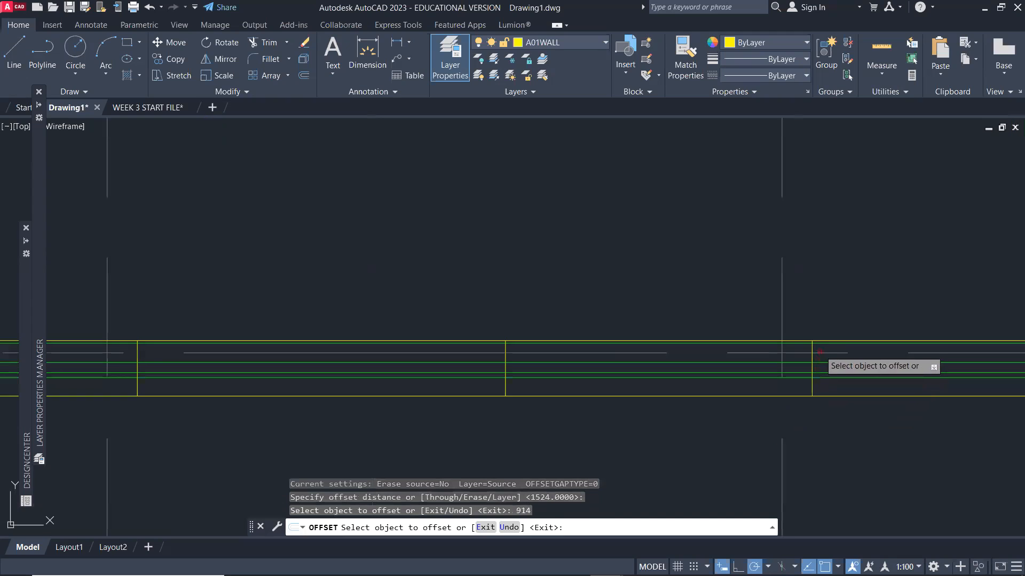
left_click(809, 354)
left_click(862, 357)
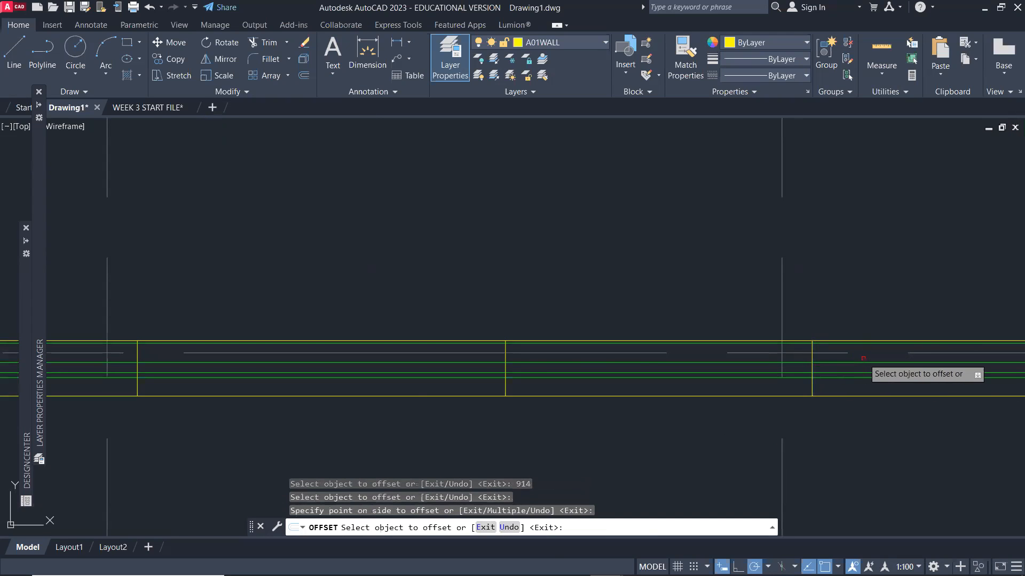
Erase the leftover vertical line crossing the bottom wall beneath the right partition wall.
scroll(879, 416, "down", 2)
middle_click_drag(911, 444, 521, 426)
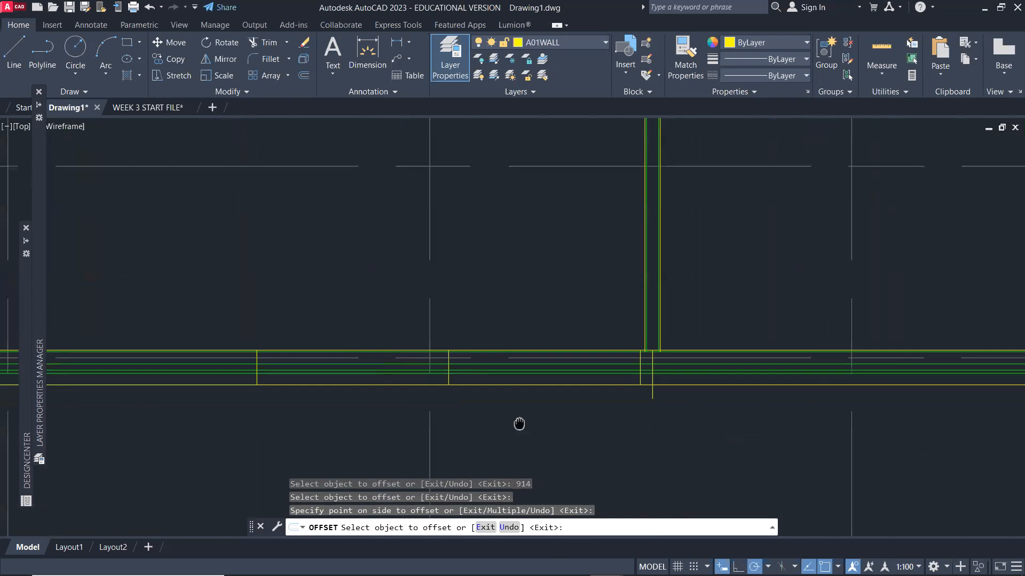
scroll(662, 369, "up", 3)
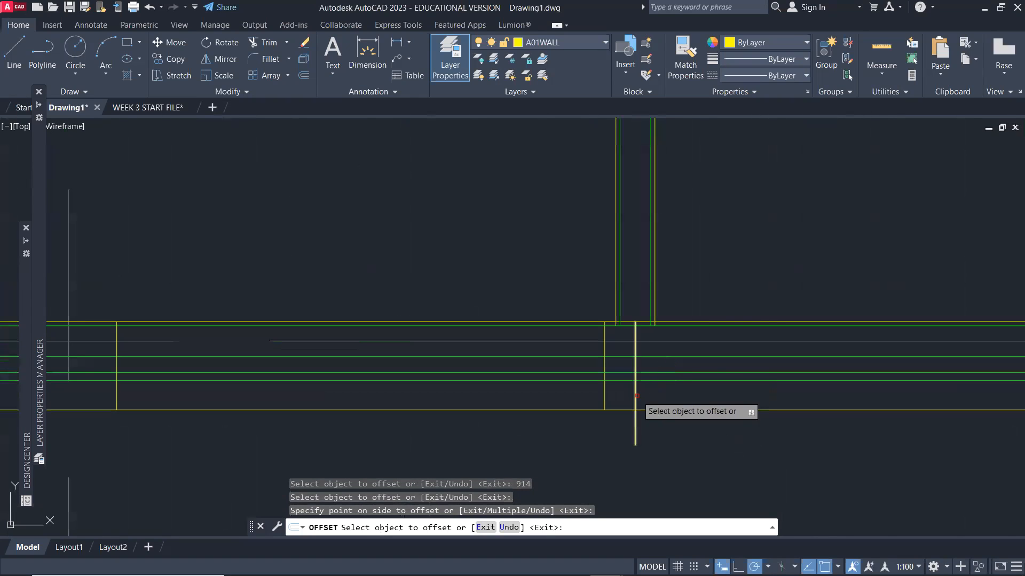
key("Return")
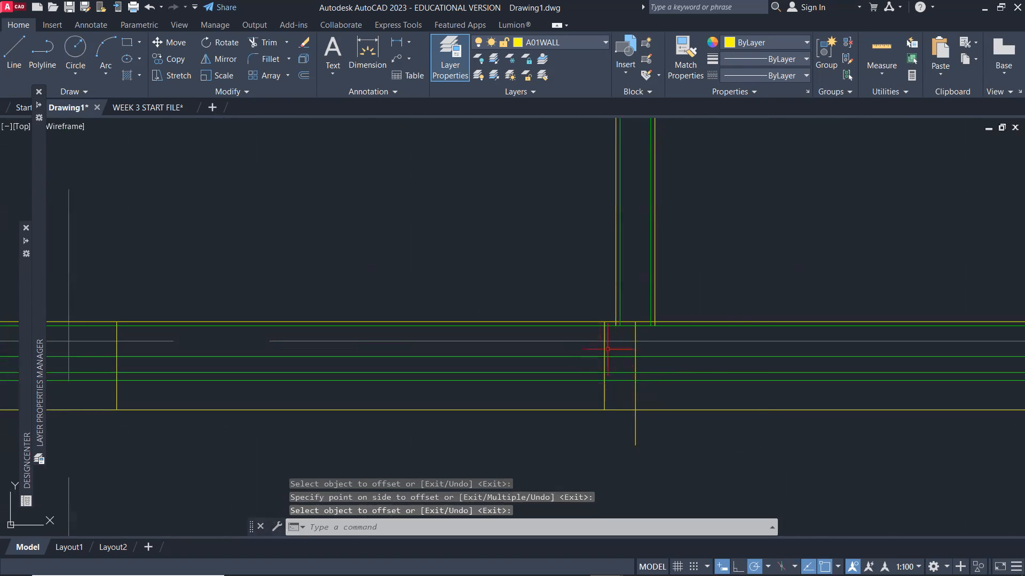
left_click(636, 351)
key("Delete")
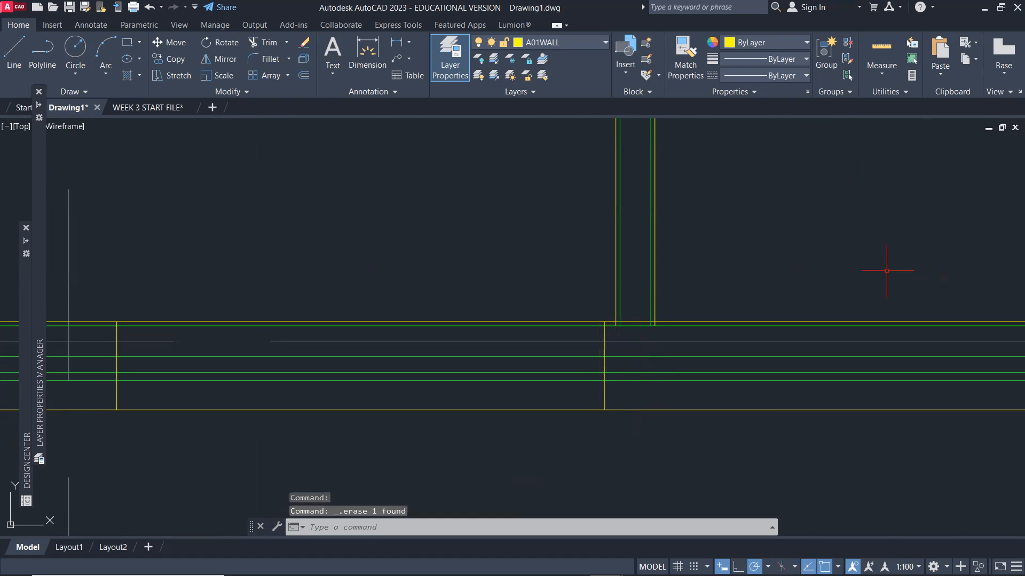
Check the next spacing on the PDF plan and offset the second window's right edge line 1219 to the right.
key("alt+Tab")
key("alt+Tab")
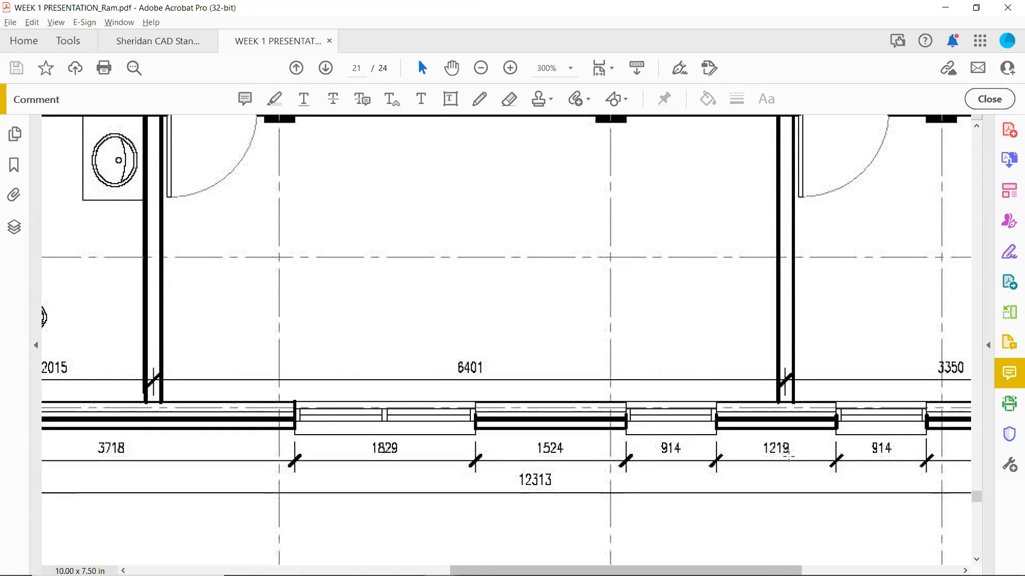
key("alt+Tab")
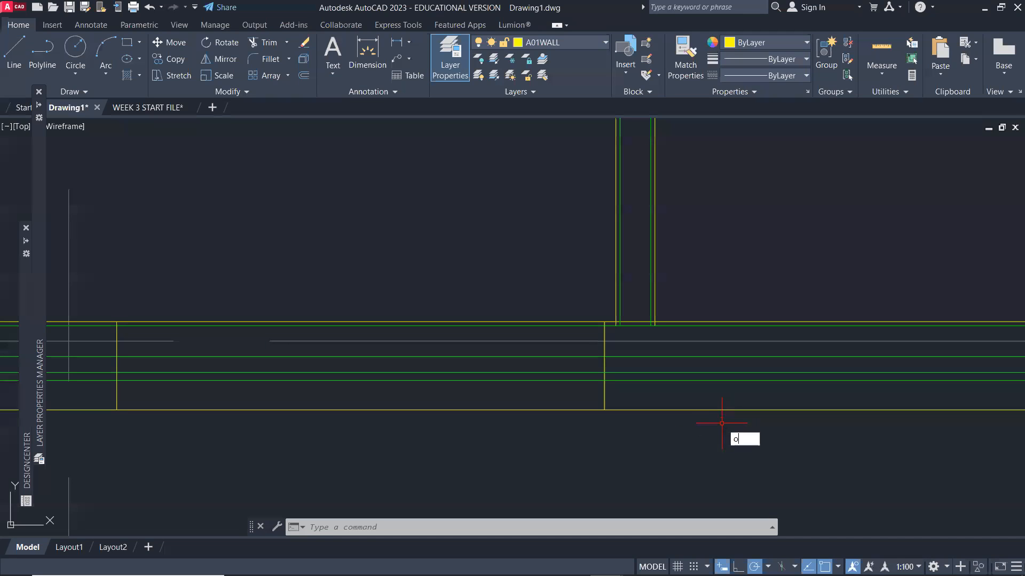
key("Return")
type("1219")
key("Return")
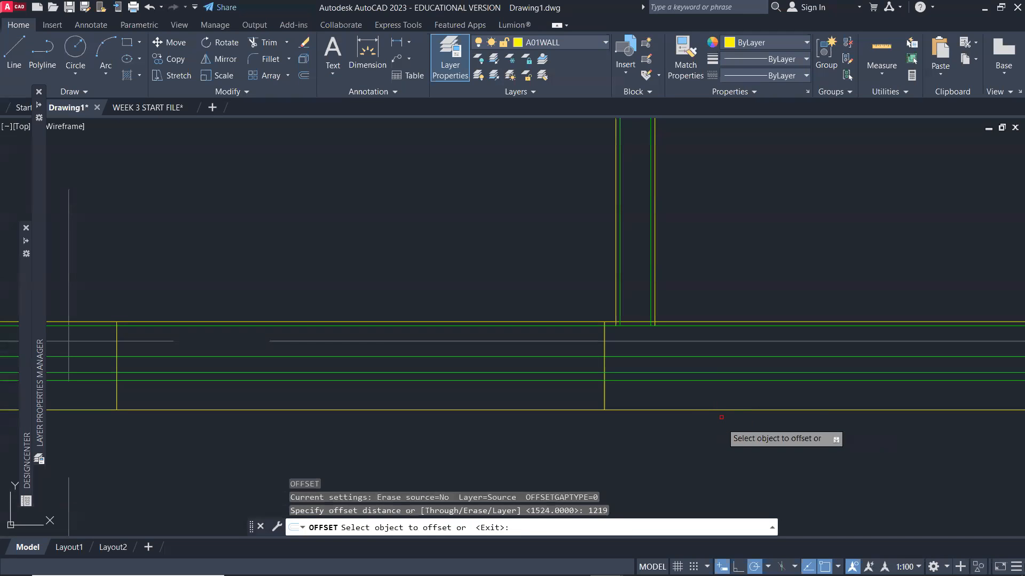
left_click(604, 395)
left_click(689, 409)
scroll(694, 410, "down", 5)
middle_click_drag(710, 446, 635, 424)
middle_click_drag(409, 421, 550, 433)
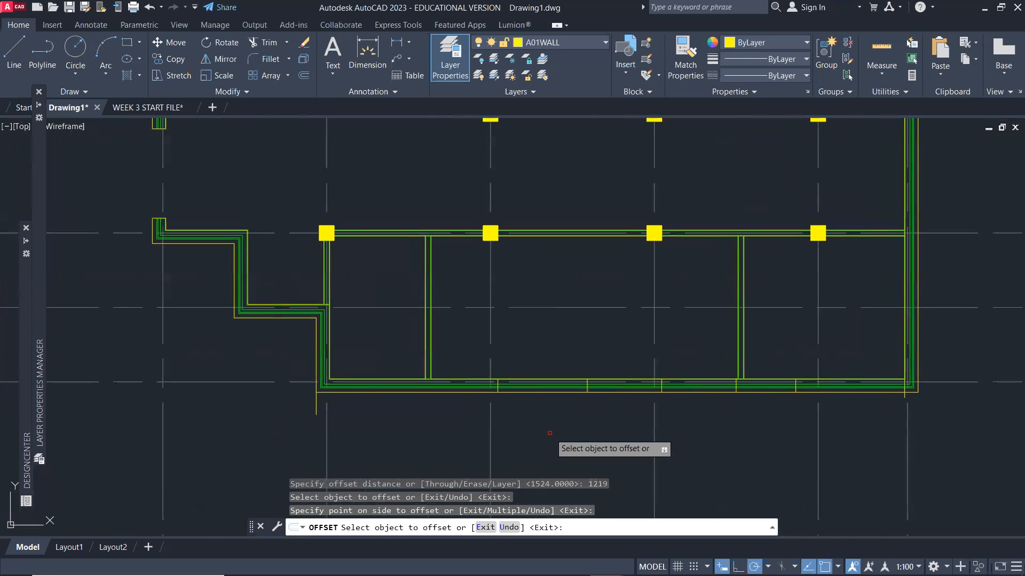
key("Escape")
Compare the PDF plan and measure along the bottom wall from its outer left corner to the first window edge.
key("alt+Tab")
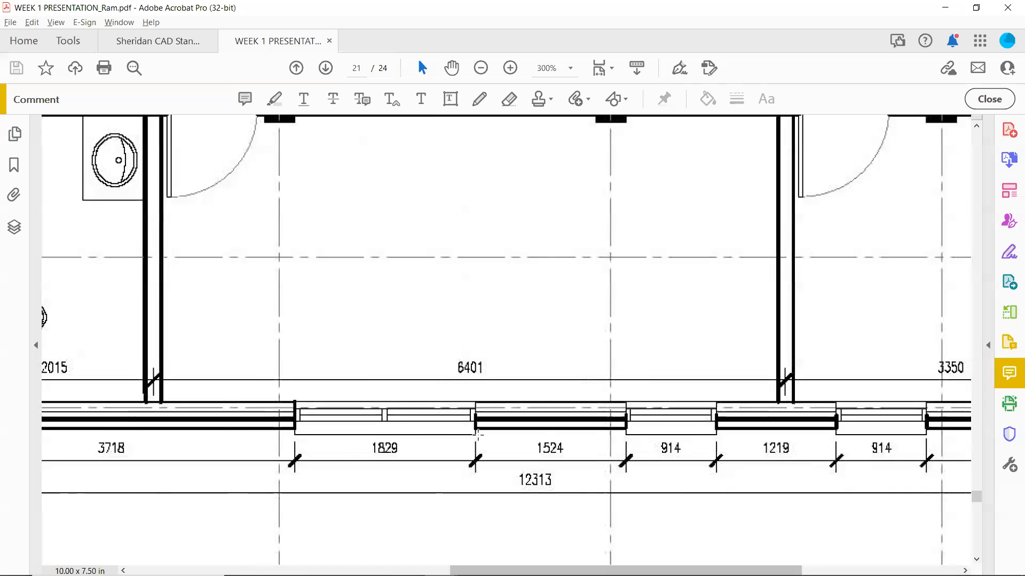
middle_click_drag(476, 436, 668, 464)
key("alt+Tab")
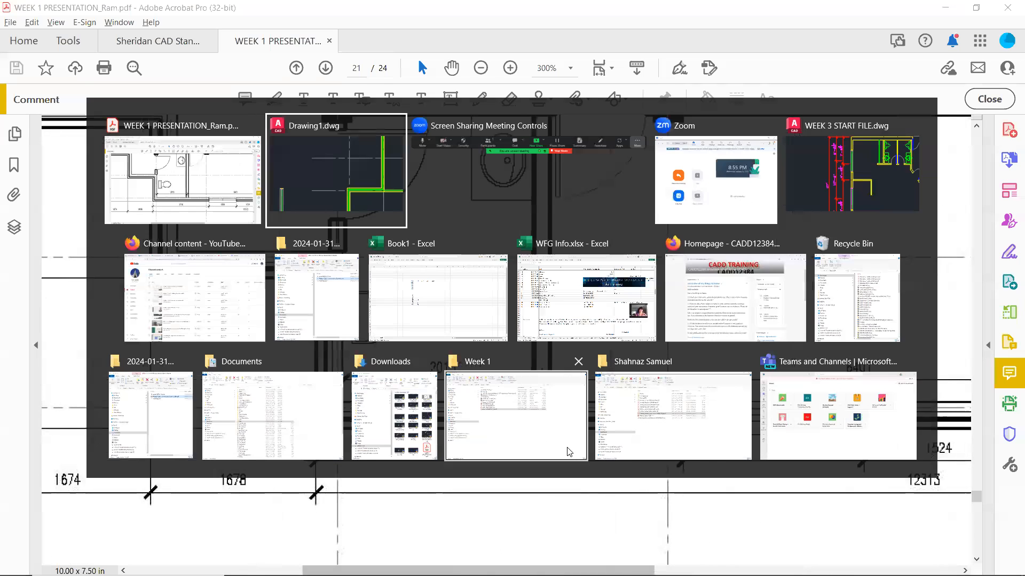
type("dist")
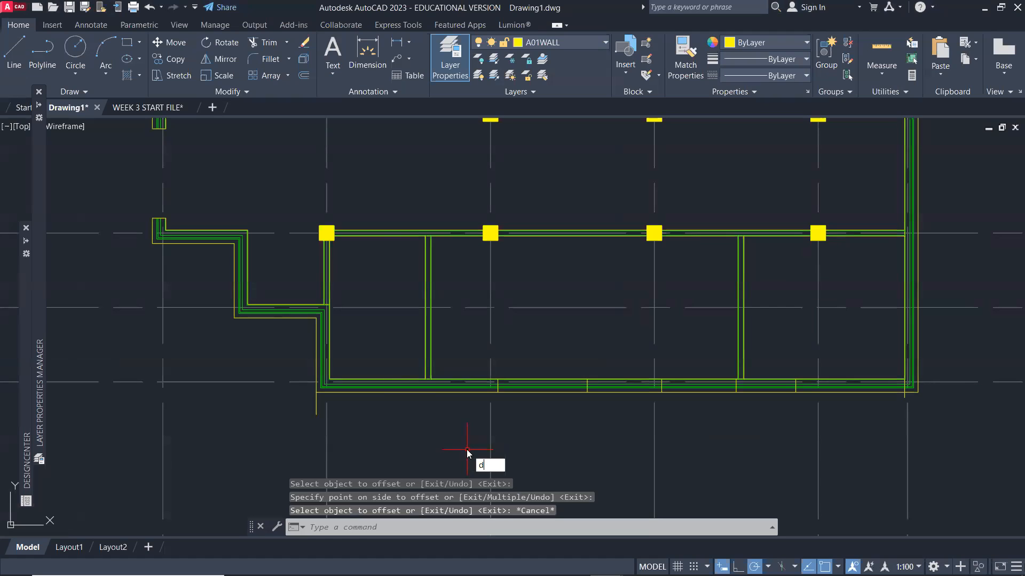
key("Return")
scroll(304, 394, "up", 2)
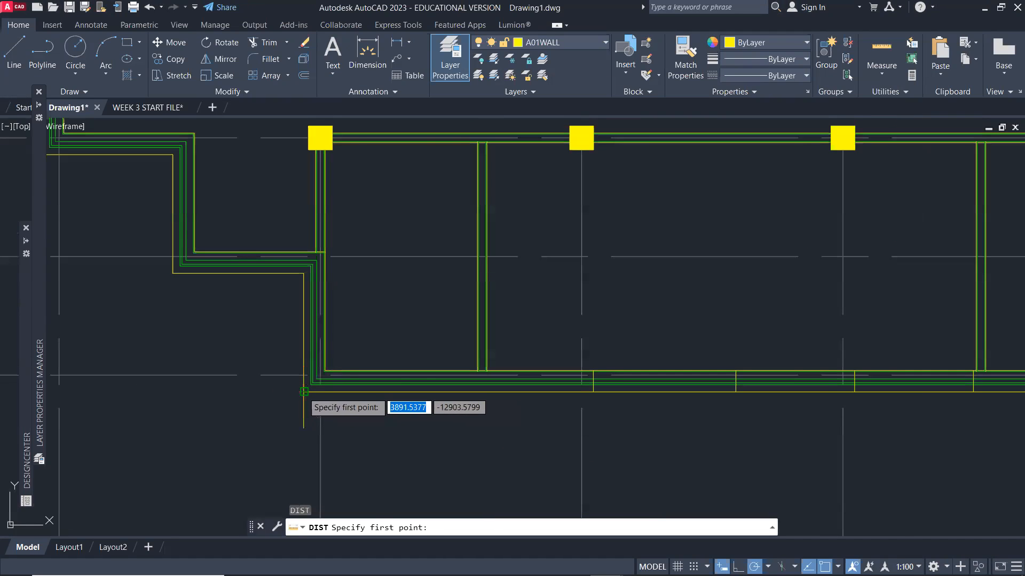
left_click(305, 392)
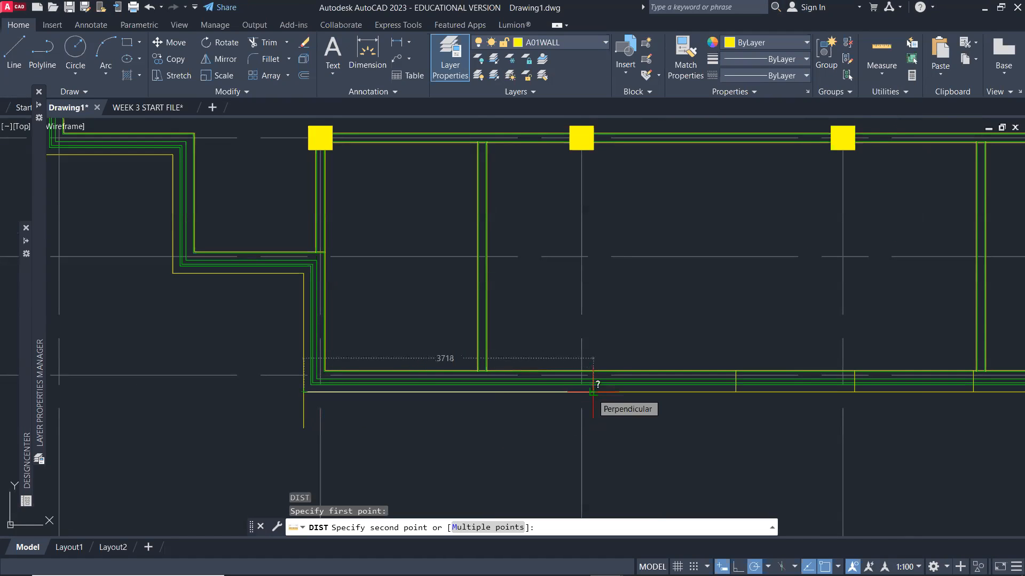
key("Escape")
scroll(656, 402, "down", 3)
scroll(778, 425, "up", 1)
mouse_move(778, 426)
middle_mouse_down()
mouse_move(825, 434)
mouse_move(583, 411)
middle_mouse_up()
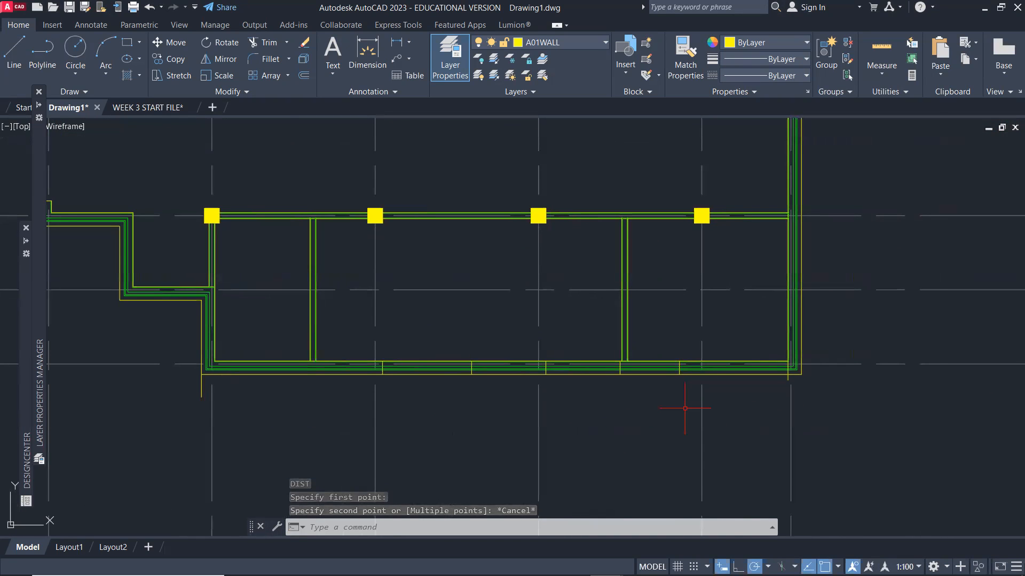
Check the third bottom wall window's width and its spacing to the right corner on the PDF plan in Acrobat.
key("alt+Tab")
key("alt+Tab")
mouse_move(787, 464)
middle_mouse_down()
mouse_move(828, 476)
mouse_move(768, 480)
middle_mouse_up()
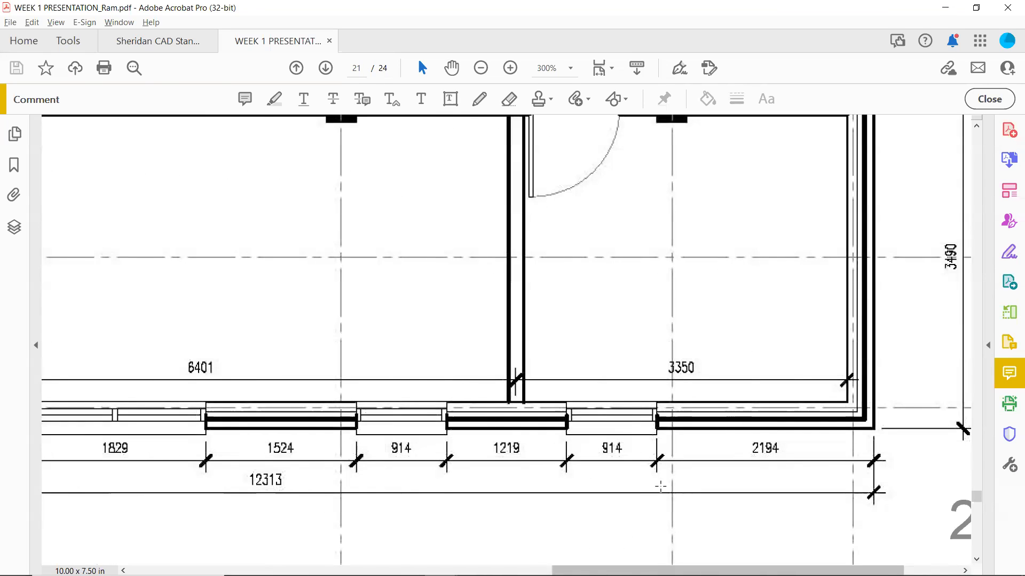
key("alt+Tab")
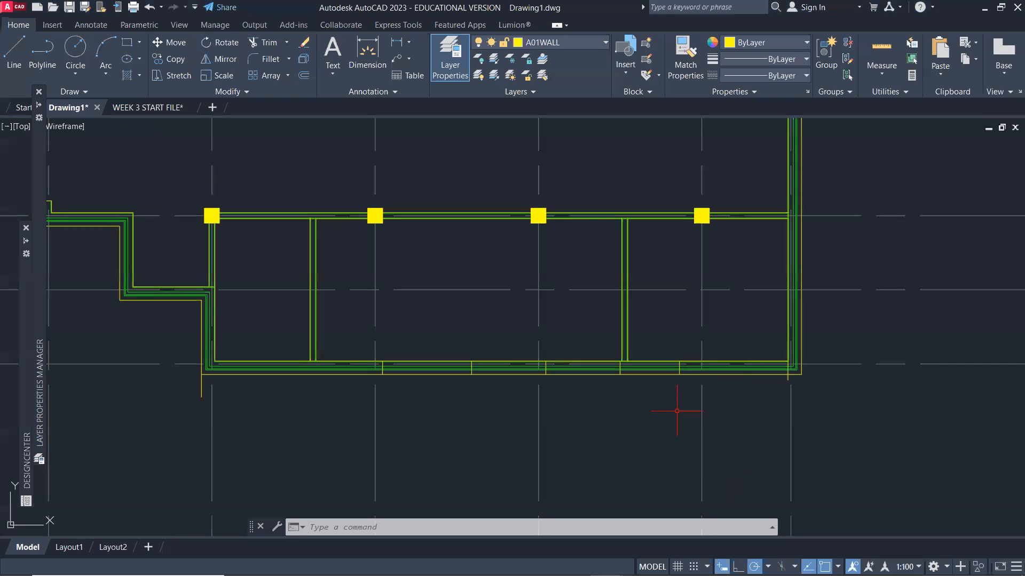
scroll(687, 385, "up", 2)
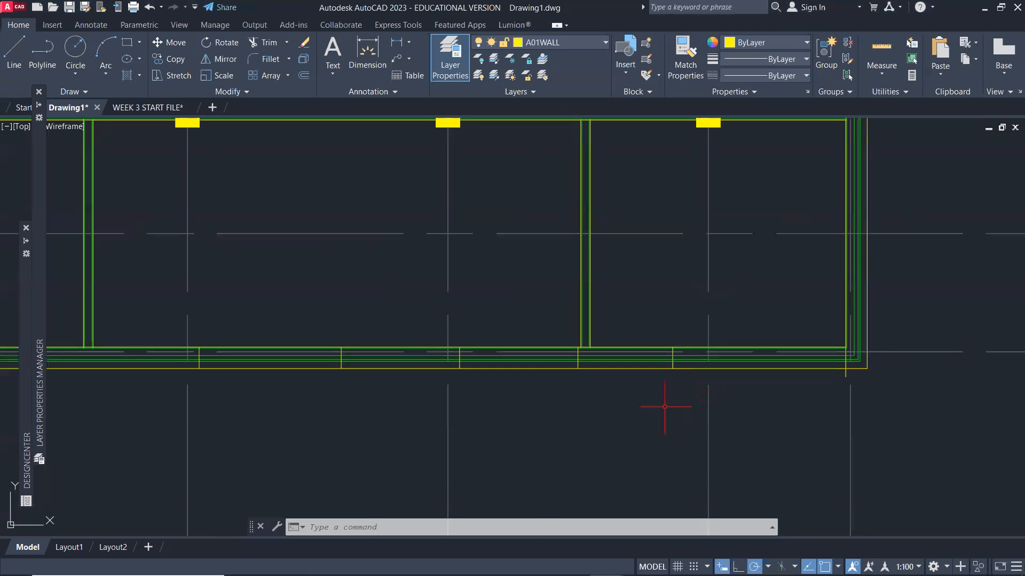
key("alt+Tab")
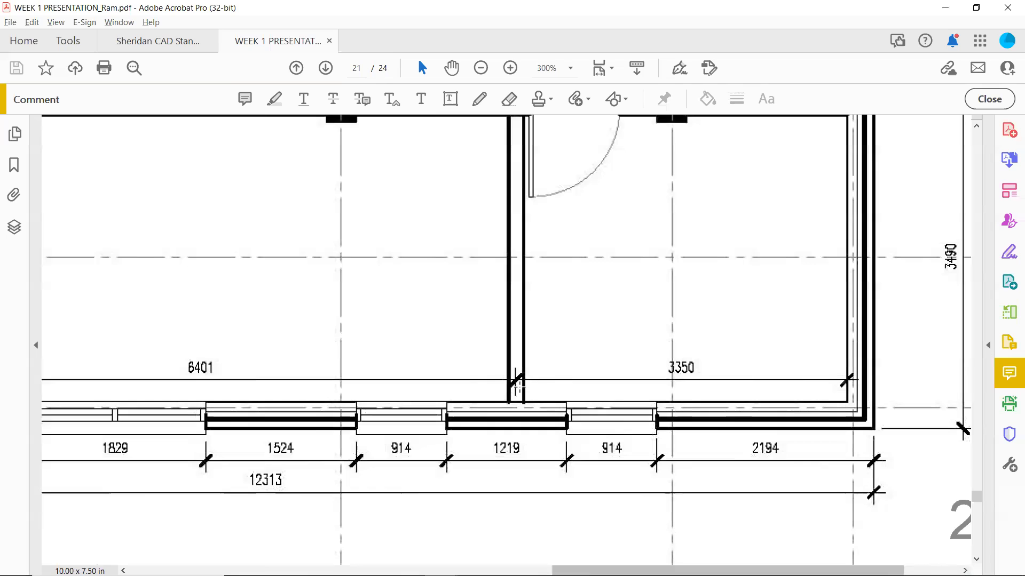
key("alt+Tab")
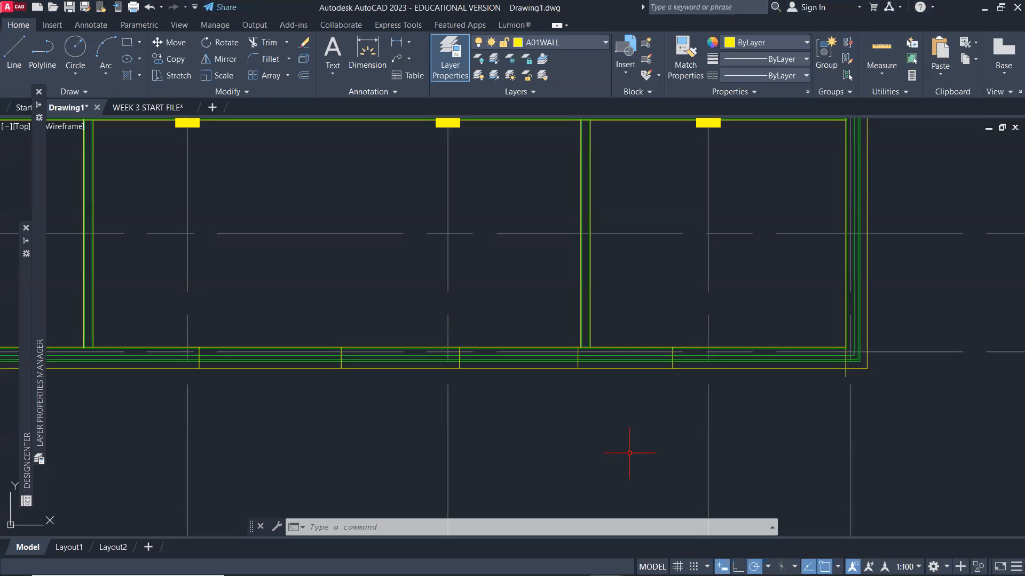
Offset the third window's first edge line 914 to the right to mark its other edge in the bottom wall.
key("Return")
type("914")
key("Return")
scroll(674, 344, "up", 5)
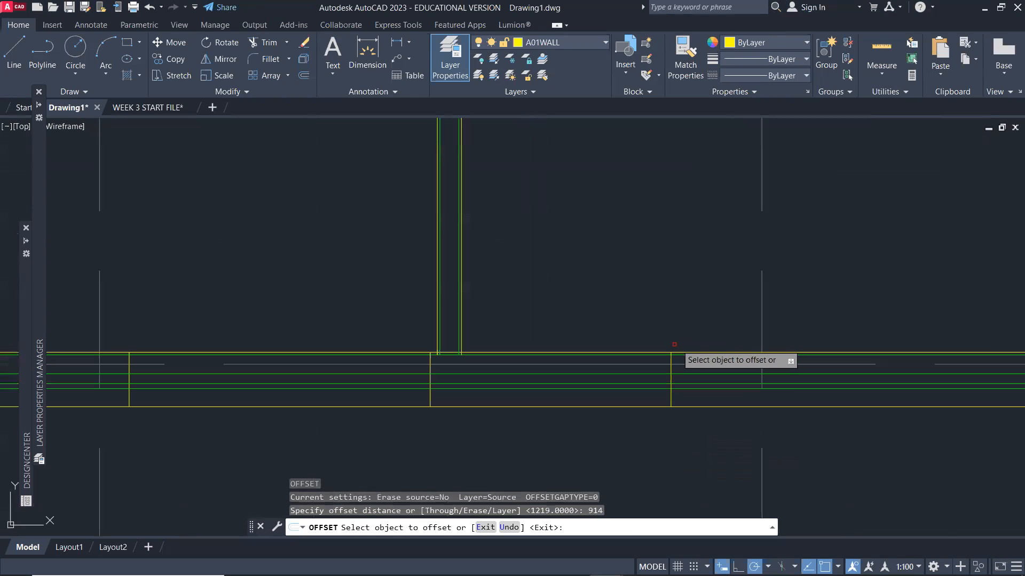
left_click(671, 357)
left_click(747, 368)
key("Return")
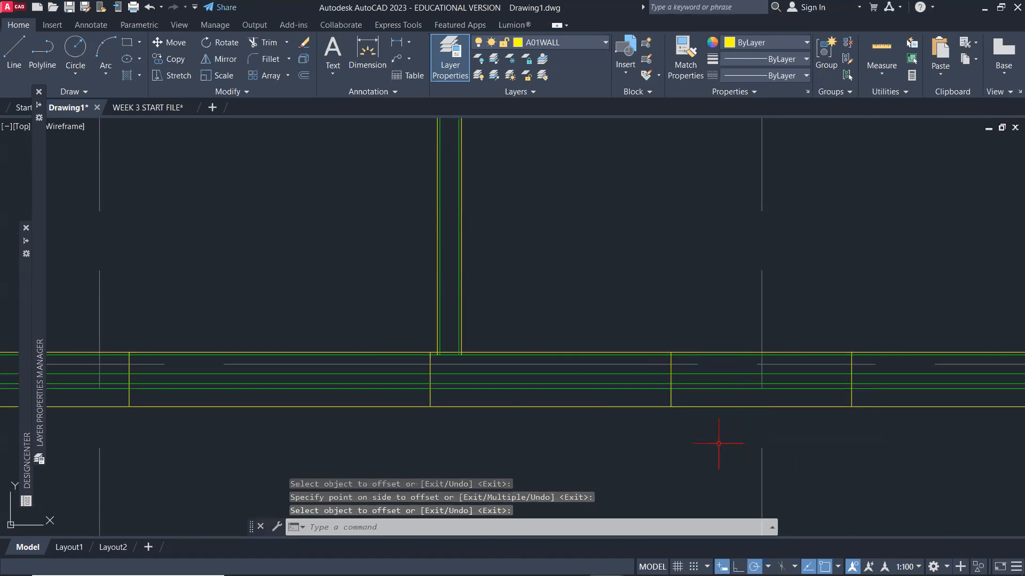
Trim the wall lines between each pair of edge lines to cut the three window openings in the bottom wall.
type("tr")
key("Return")
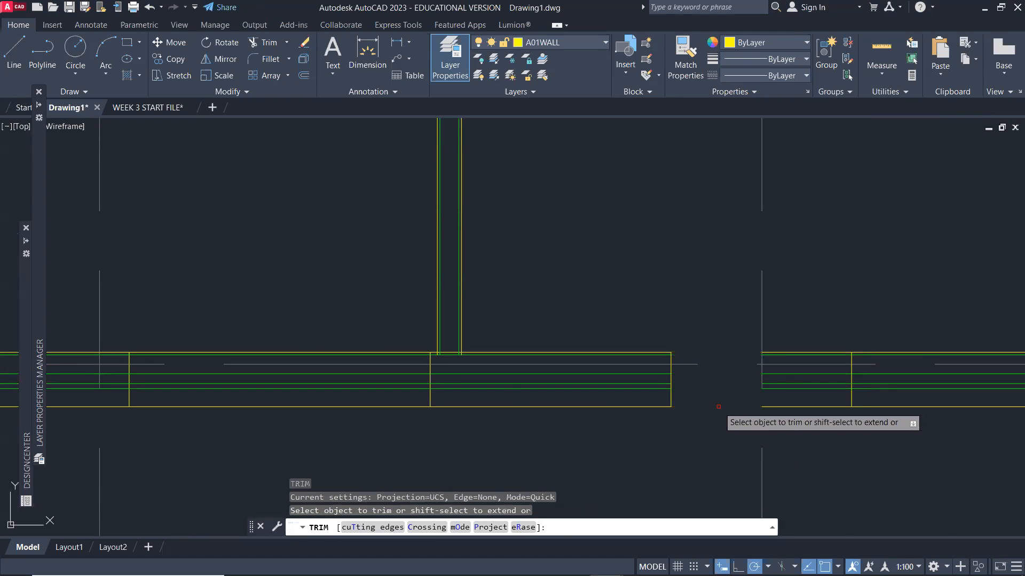
left_click(802, 406)
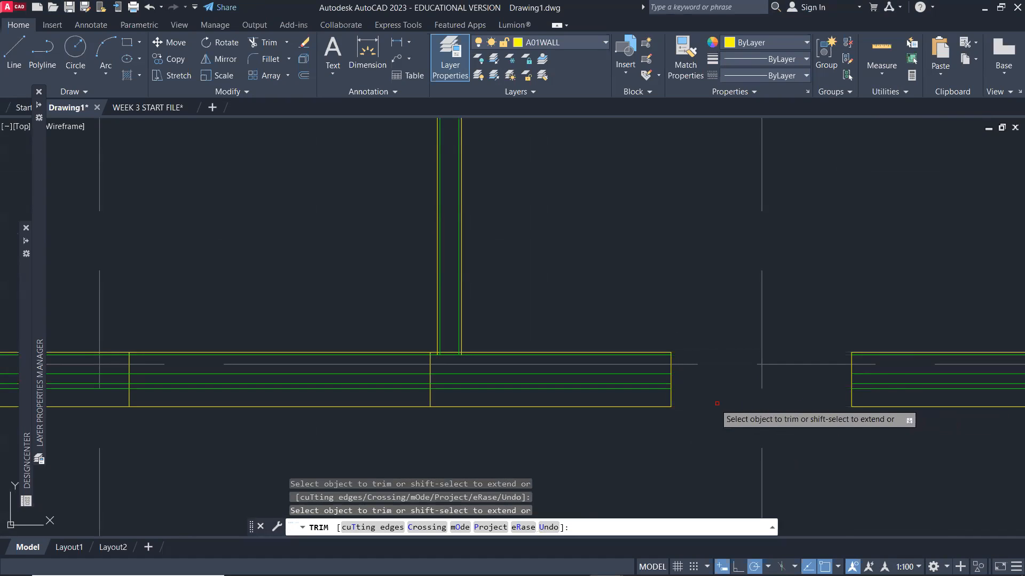
middle_click_drag(558, 448, 760, 425)
left_click(531, 384)
scroll(520, 387, "down", 2)
middle_click_drag(470, 398, 762, 374)
left_click(556, 364)
scroll(557, 375, "down", 2)
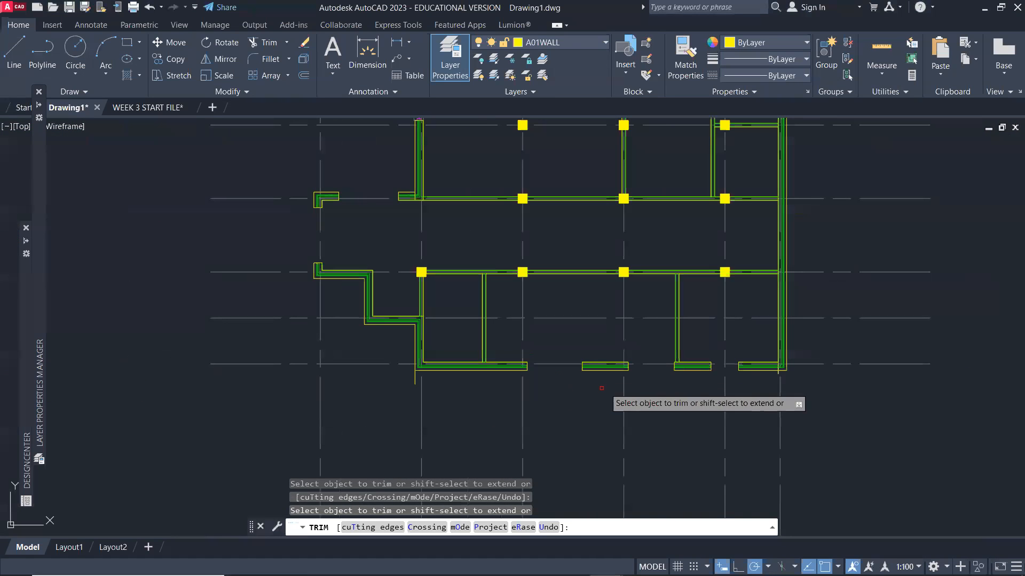
key("Return")
Switch to the PDF plan in Acrobat and examine the double door opening in the right exterior wall.
middle_click_drag(791, 354, 682, 414)
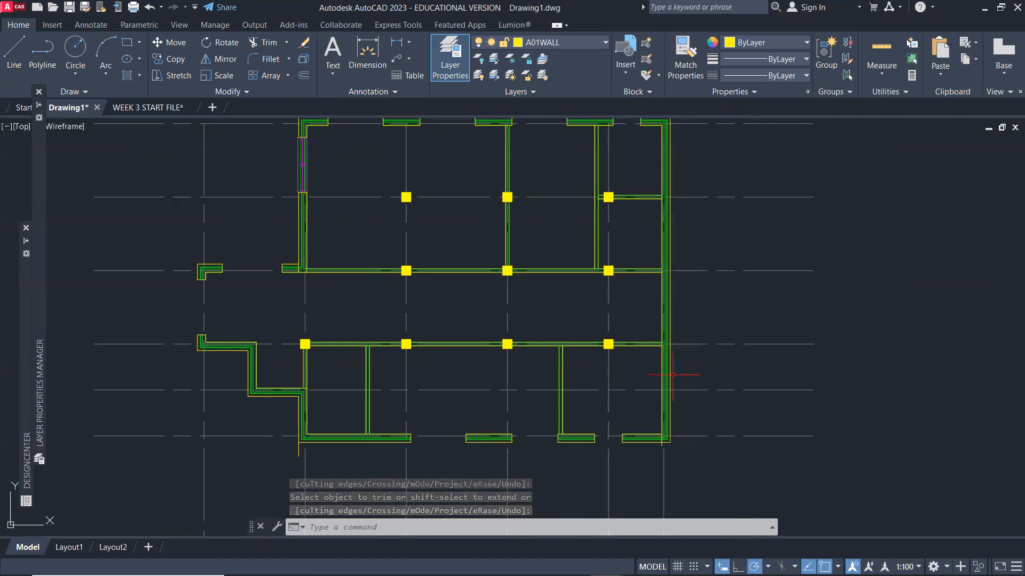
key("super+Tab")
left_click(324, 179)
scroll(832, 352, "up", 5)
scroll(865, 282, "right", 5)
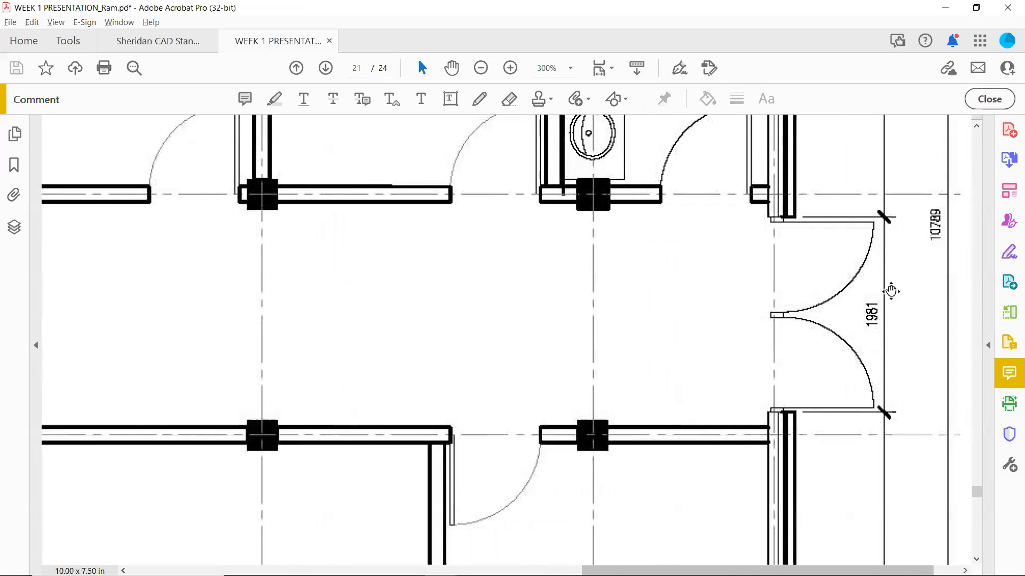
Switch to the AutoCAD drawing and start a line midway between the two corridor wall corners on the right exterior wall's inner face.
scroll(852, 295, "up", 1)
scroll(852, 295, "up", 1)
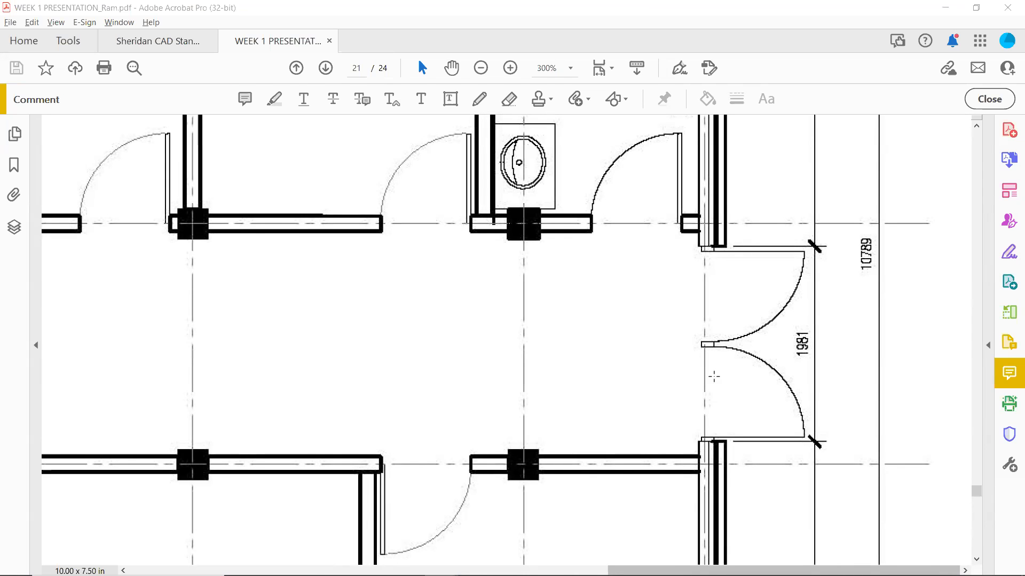
key("alt+Tab")
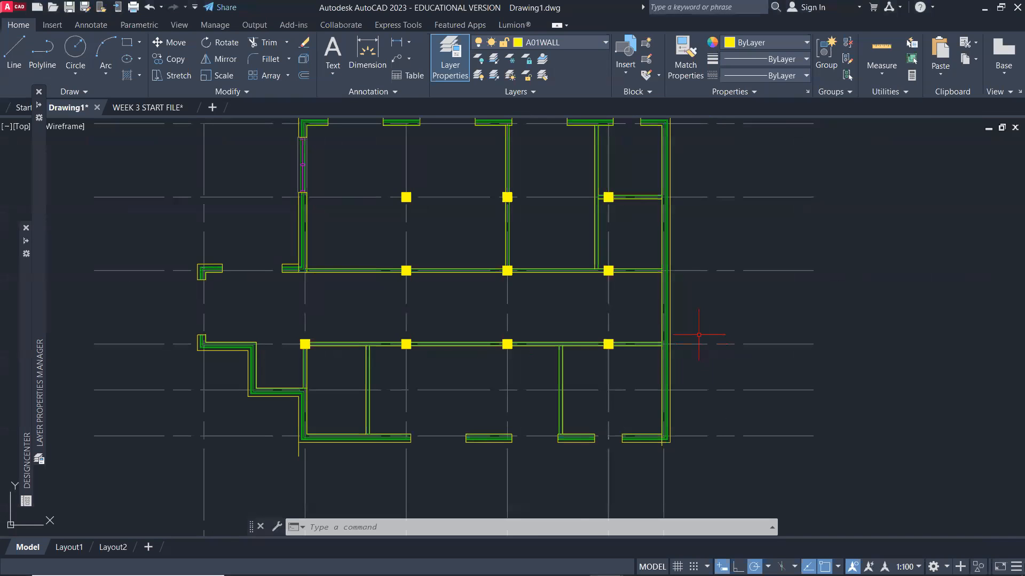
scroll(694, 320, "up", 2)
scroll(688, 302, "up", 3)
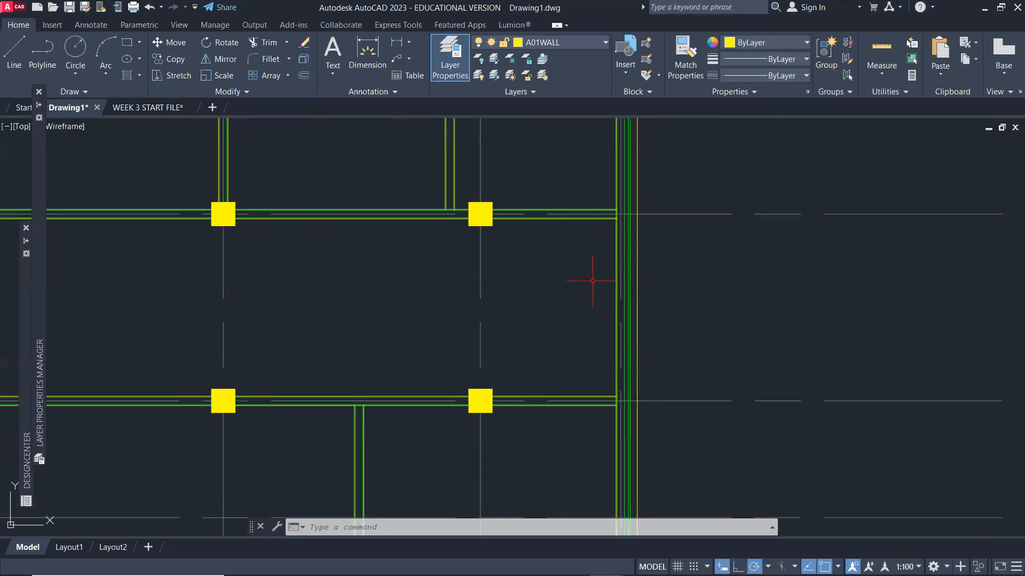
type("l")
key("Return")
right_click(589, 317, "shift")
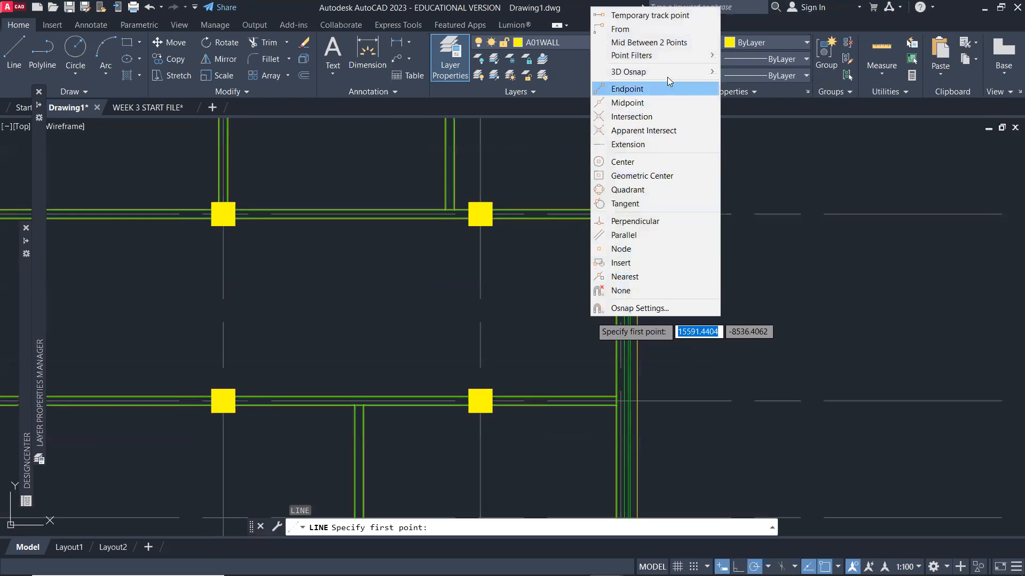
left_click(667, 41)
scroll(635, 251, "up", 8)
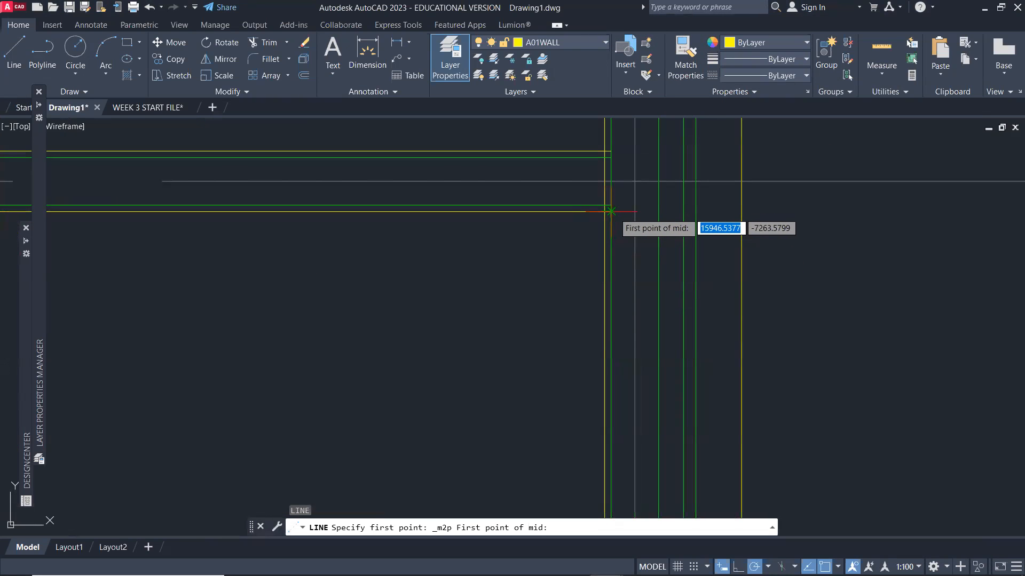
left_click(605, 211)
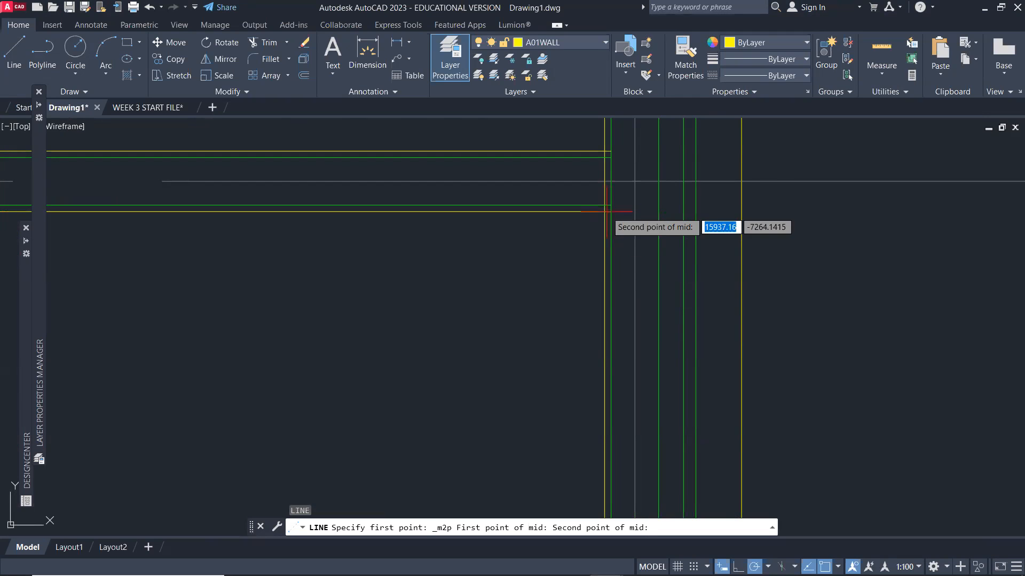
scroll(603, 310, "down", 5)
scroll(597, 320, "up", 5)
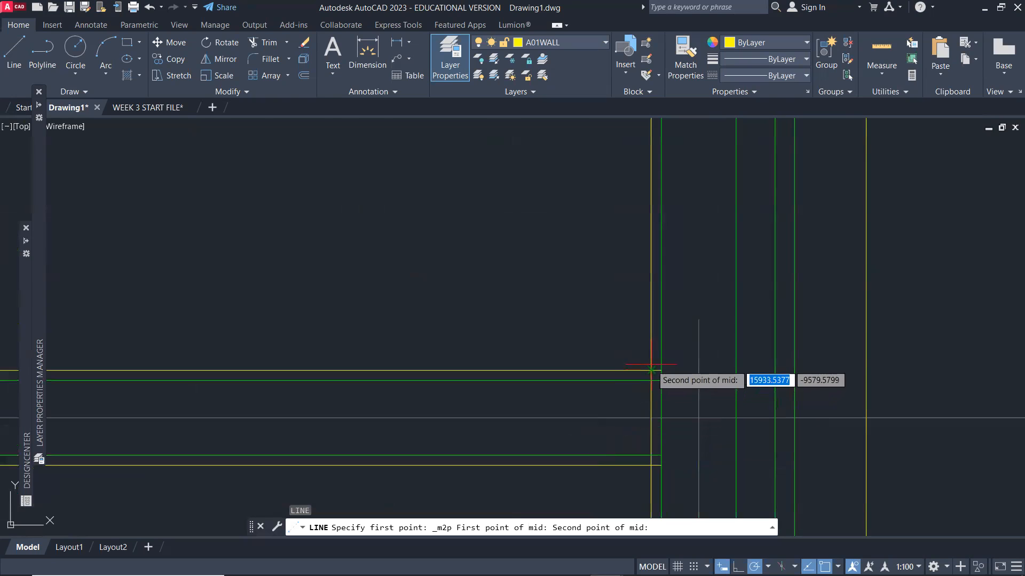
left_click(659, 378)
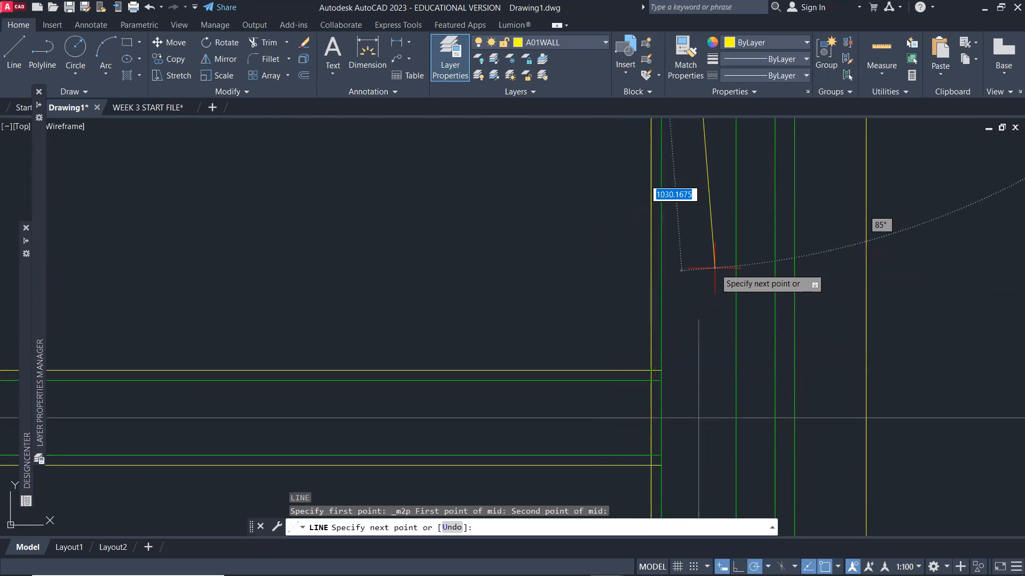
End the line horizontally on the right wall's outer face so it crosses the full wall thickness.
scroll(720, 266, "down", 4)
middle_click_drag(800, 206, 683, 293)
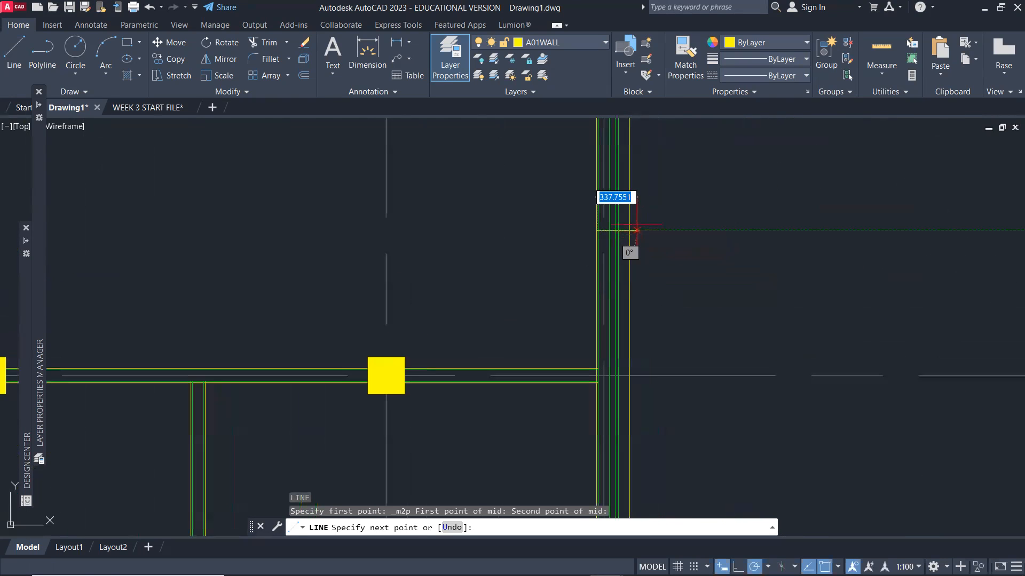
scroll(627, 224, "up", 4)
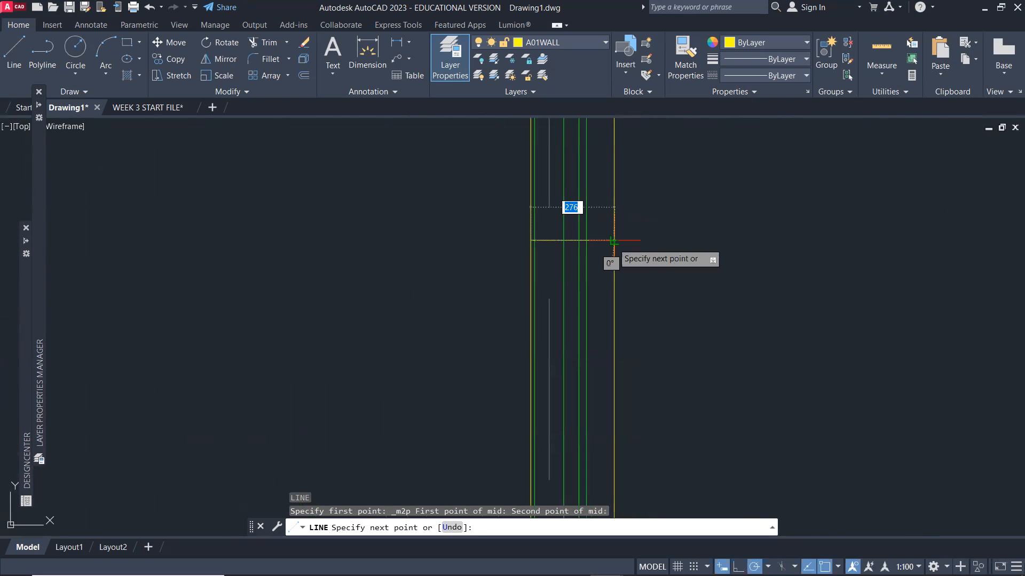
scroll(613, 240, "up", 4)
left_click(612, 237)
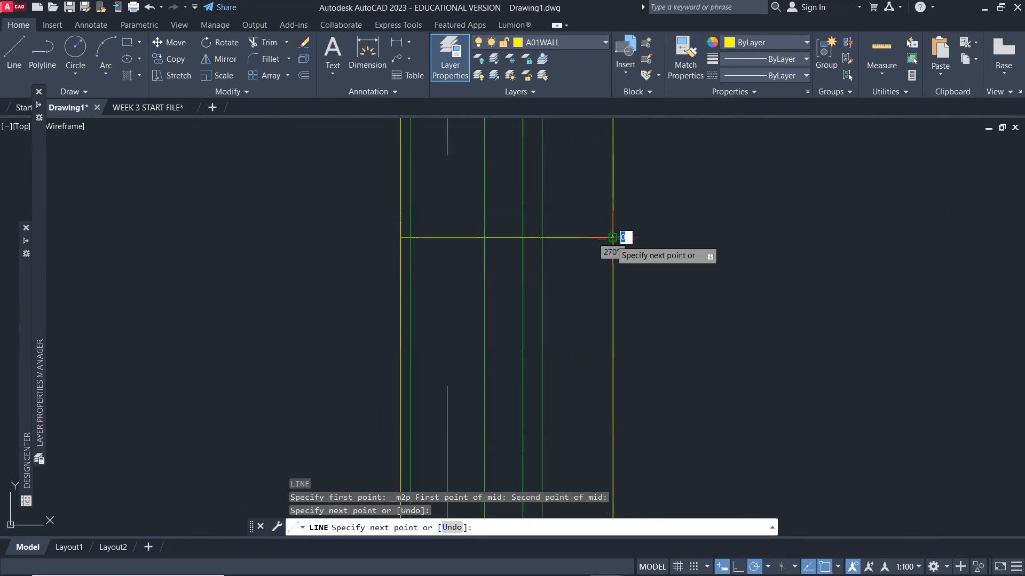
key("Return")
scroll(691, 279, "down", 4)
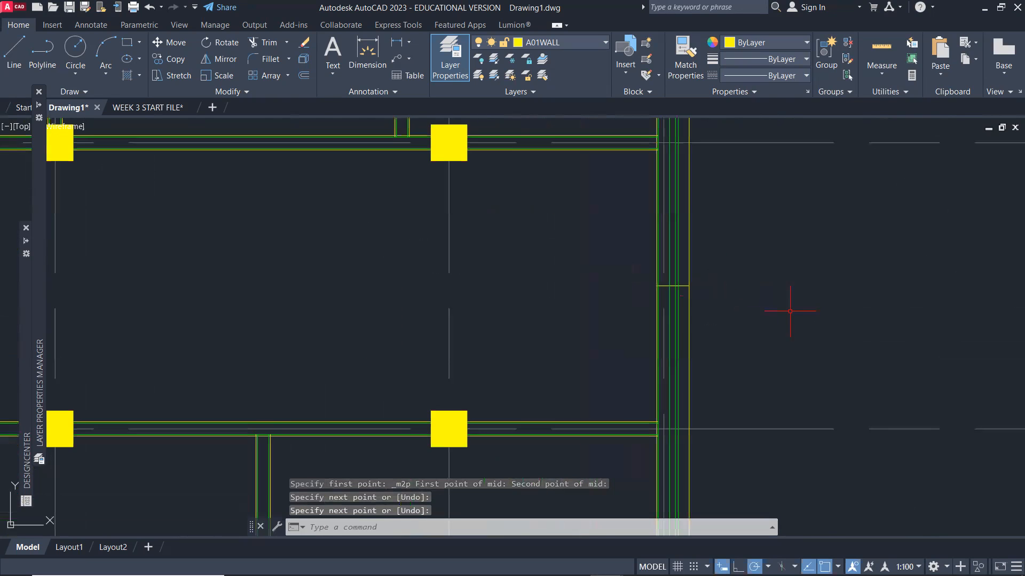
Check the right wall's double door width on the PDF plan in Acrobat and return to the AutoCAD drawing.
key("alt+Tab")
key("alt+Tab")
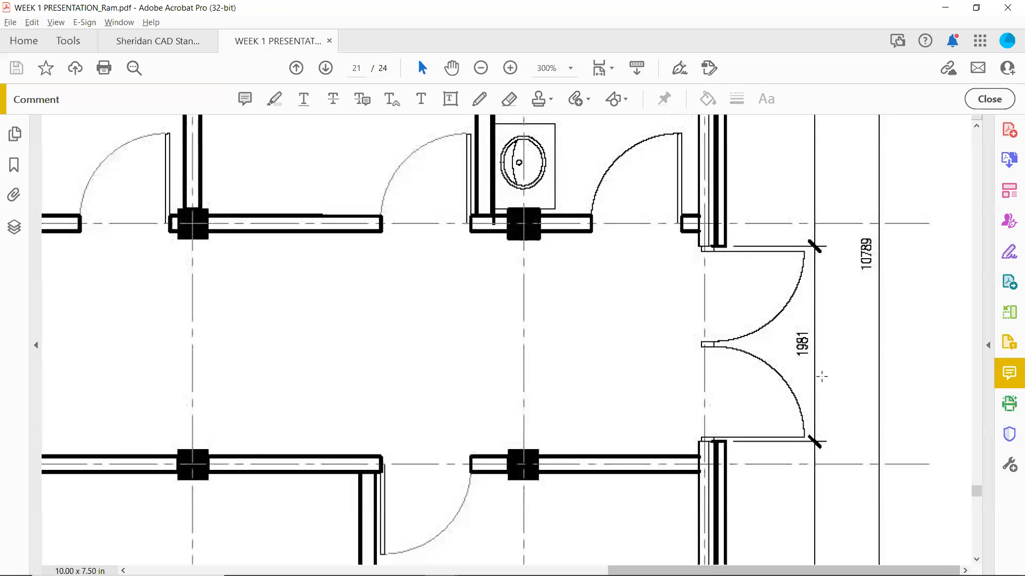
key("alt+Tab")
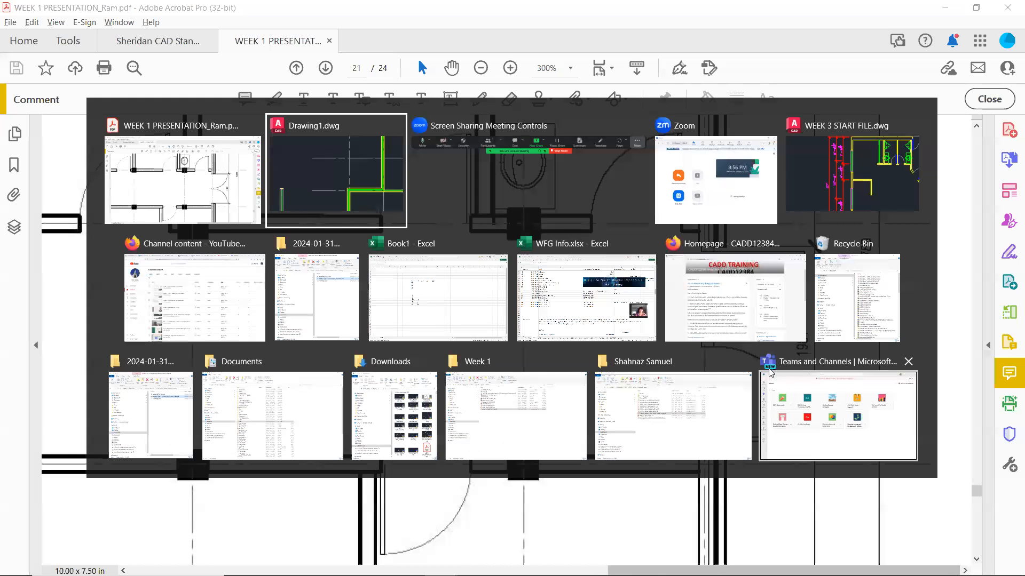
Offset the line across the right wall by 1981/2 both upward and downward to mark the double door's edges.
type("o")
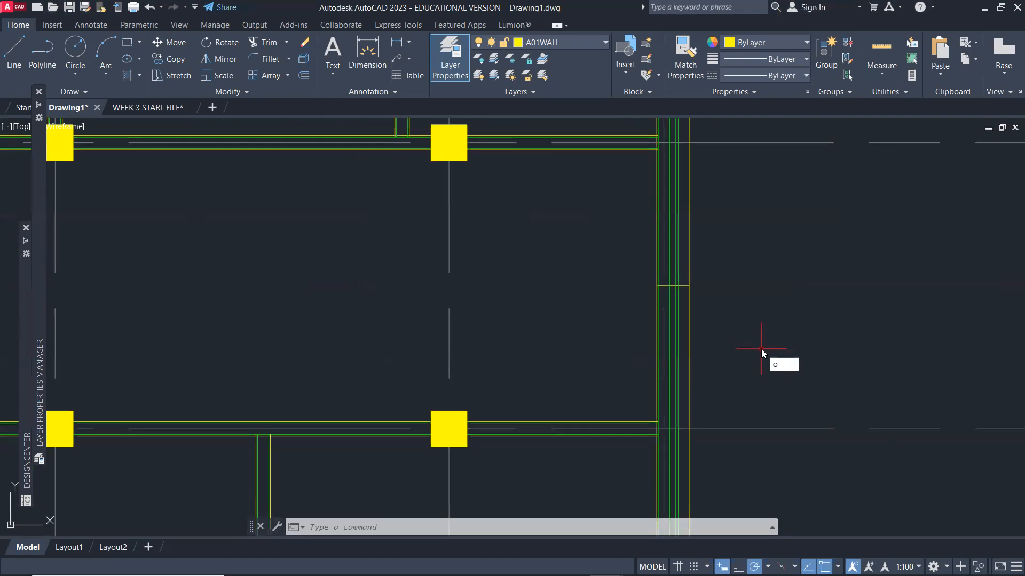
key("Return")
type("198")
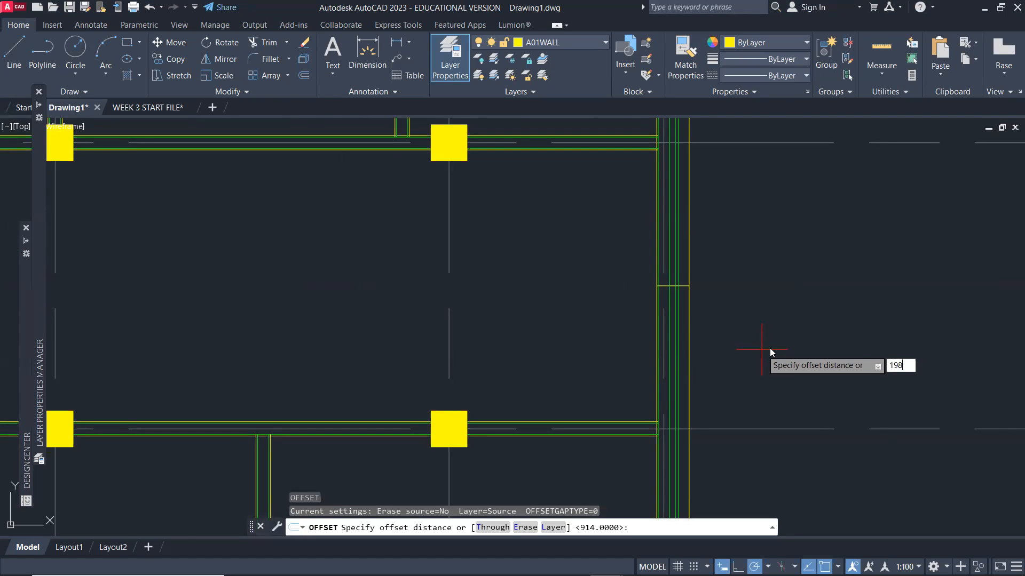
type("1/2")
key("Return")
scroll(669, 295, "up", 4)
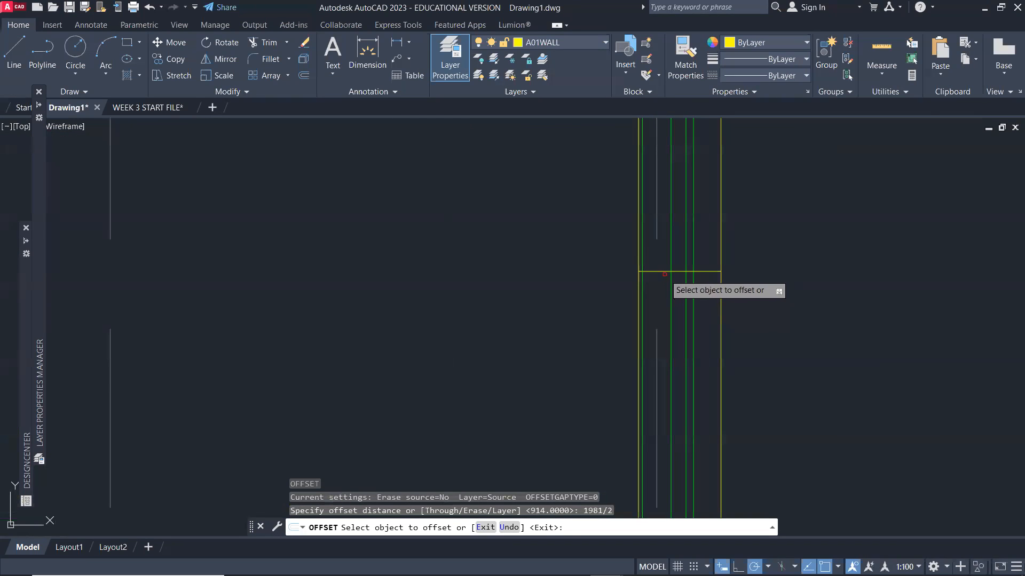
left_click(665, 272)
left_click(661, 229)
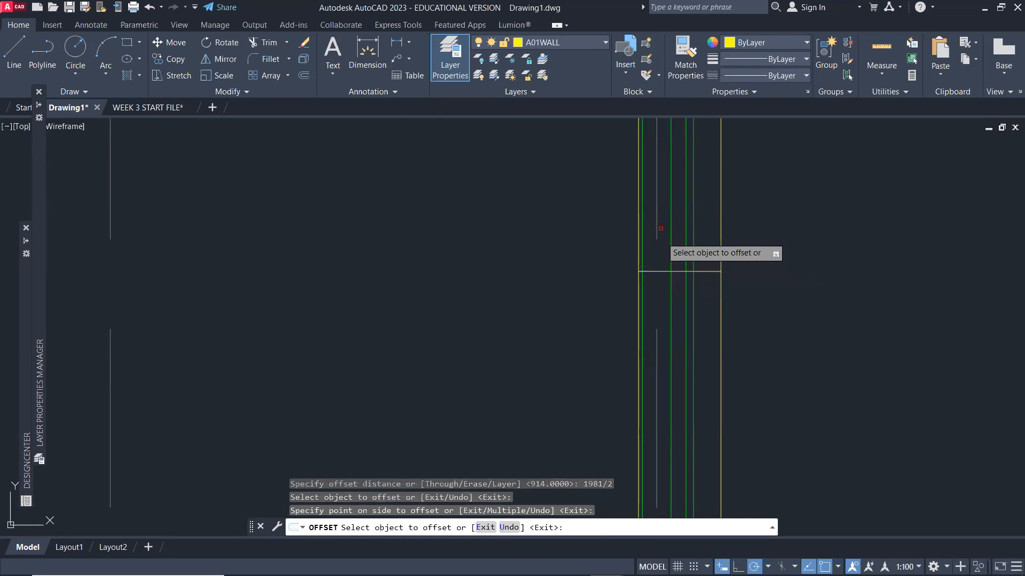
left_click(662, 271)
left_click(650, 314)
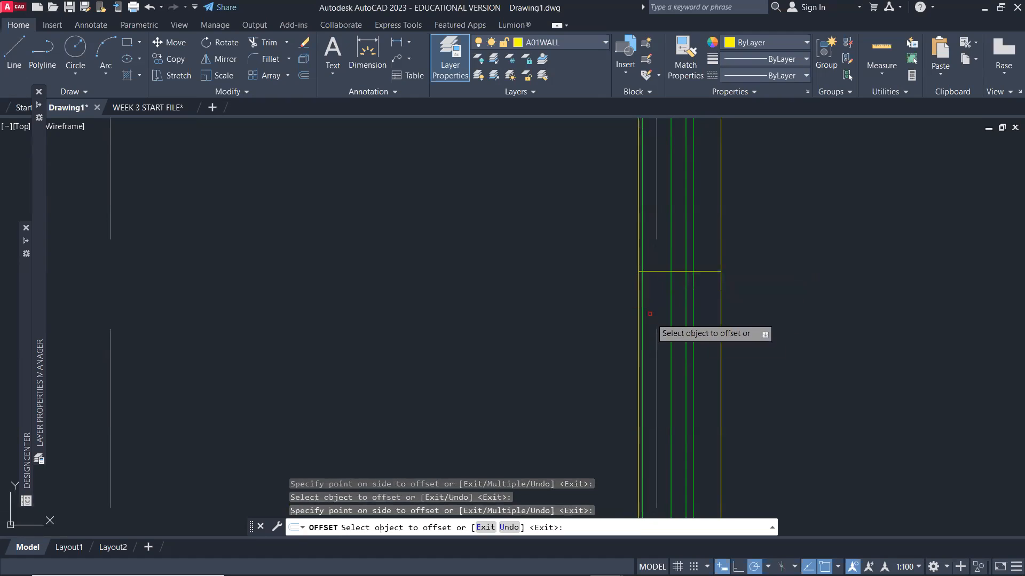
scroll(726, 326, "down", 4)
key("Escape")
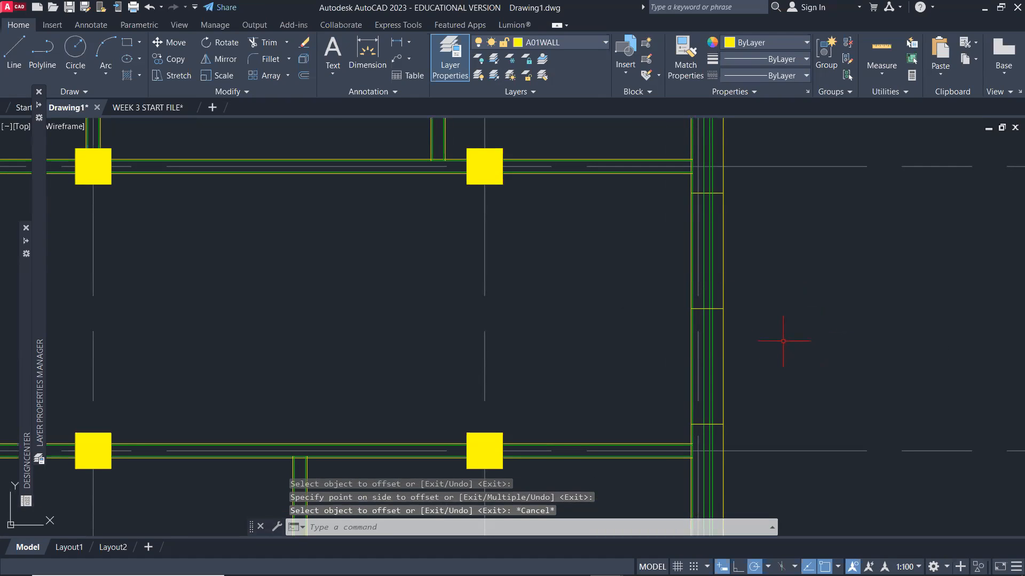
Trim the right wall's lines between the two door edges and the centre line to cut the double door opening.
type("tr")
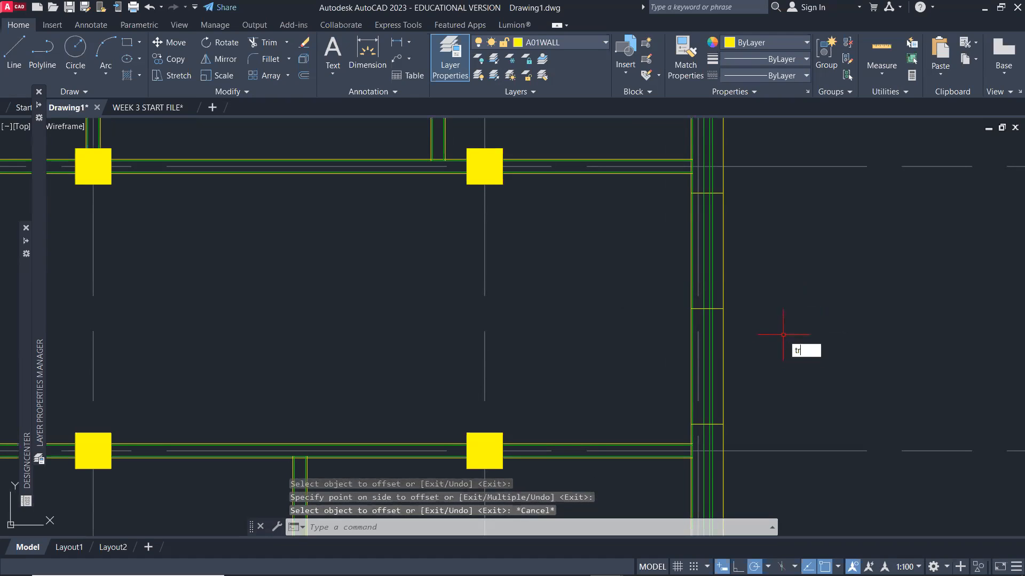
key("Return")
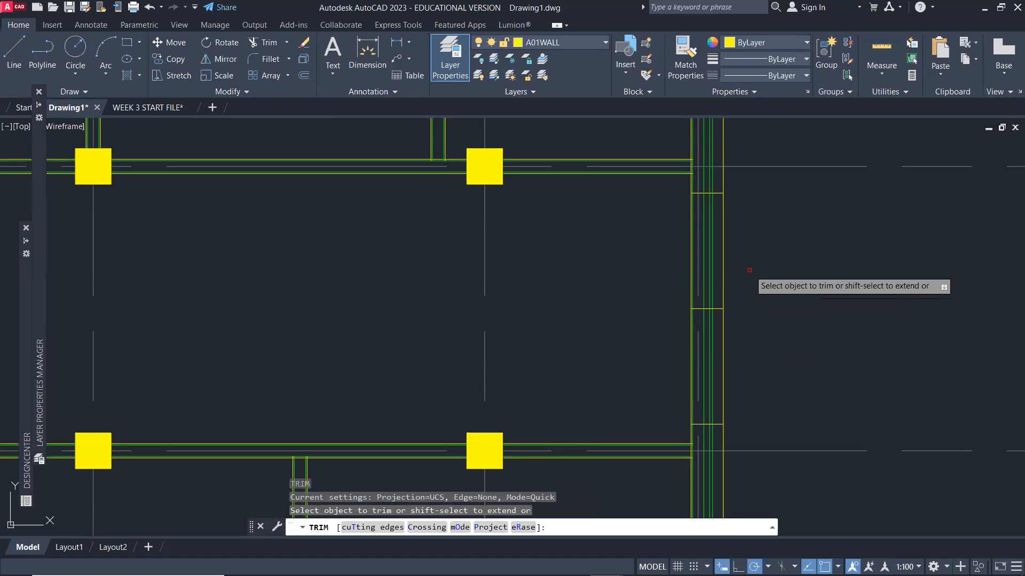
left_click(721, 258)
left_click(724, 350)
key("Return")
Check the right wall's stretch from the double door to the bottom corner on the PDF plan, and return to the AutoCAD drawing.
key("alt+Tab")
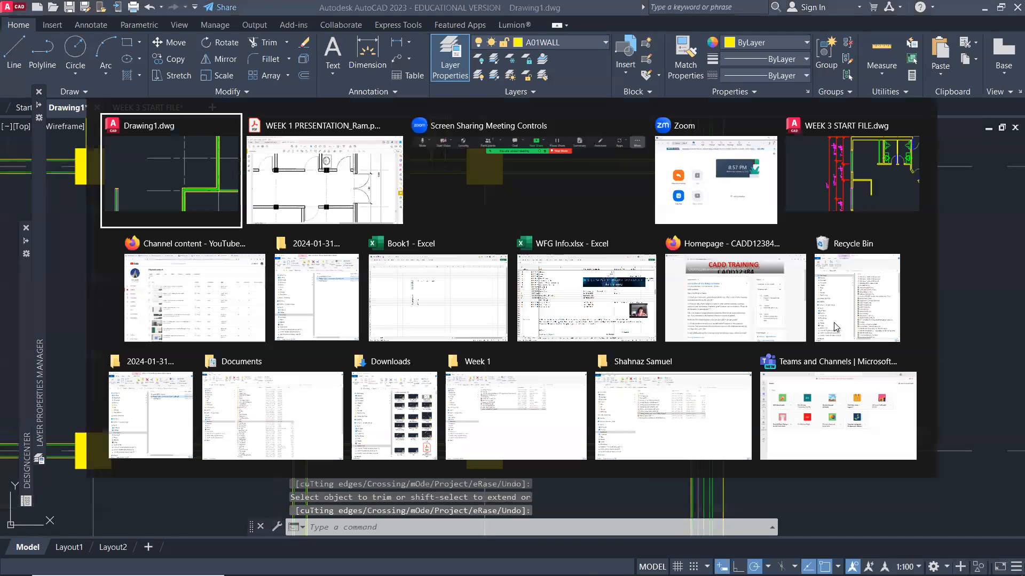
key("alt+Tab")
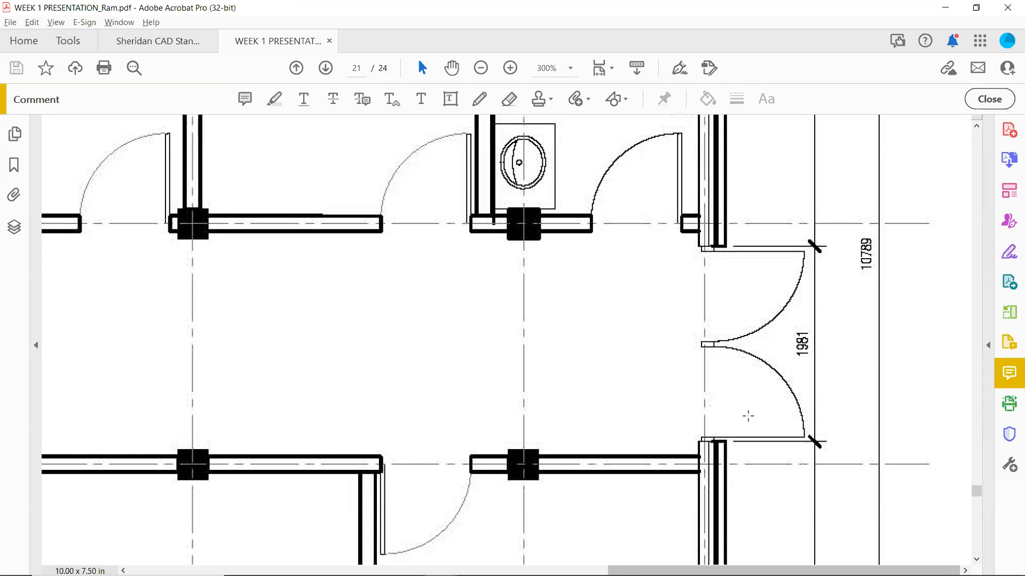
scroll(753, 396, "down", 5)
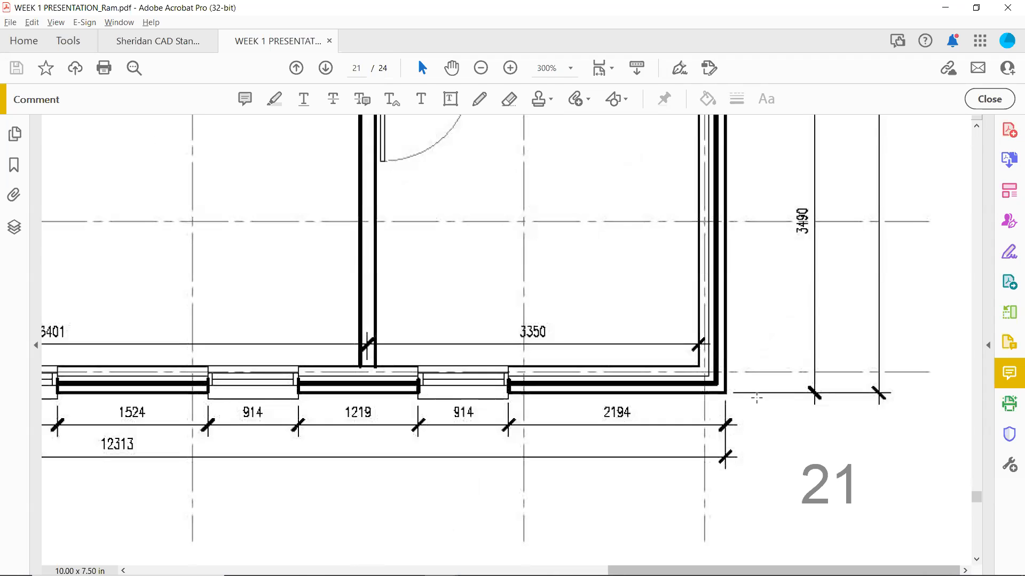
key("alt+Tab")
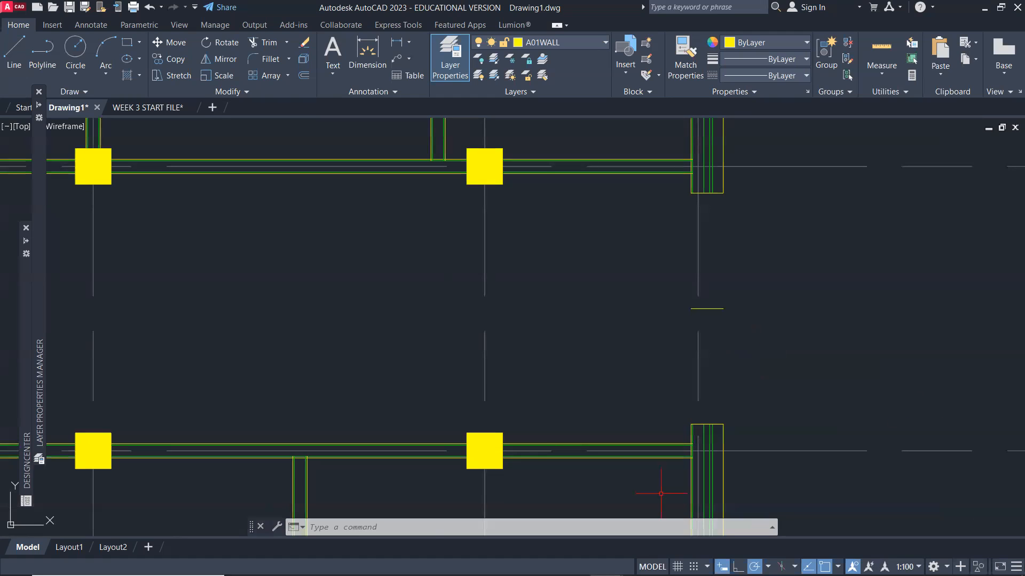
Return to the PDF presentation in Acrobat and look up the window and exterior door details on page 18.
mouse_move(375, 574)
left_click(340, 563)
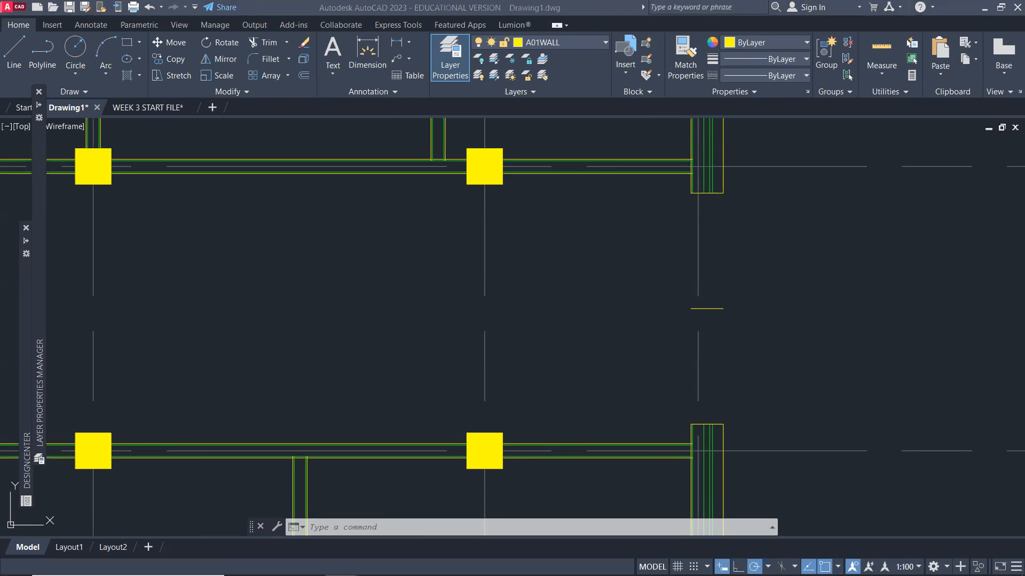
key("alt+Tab")
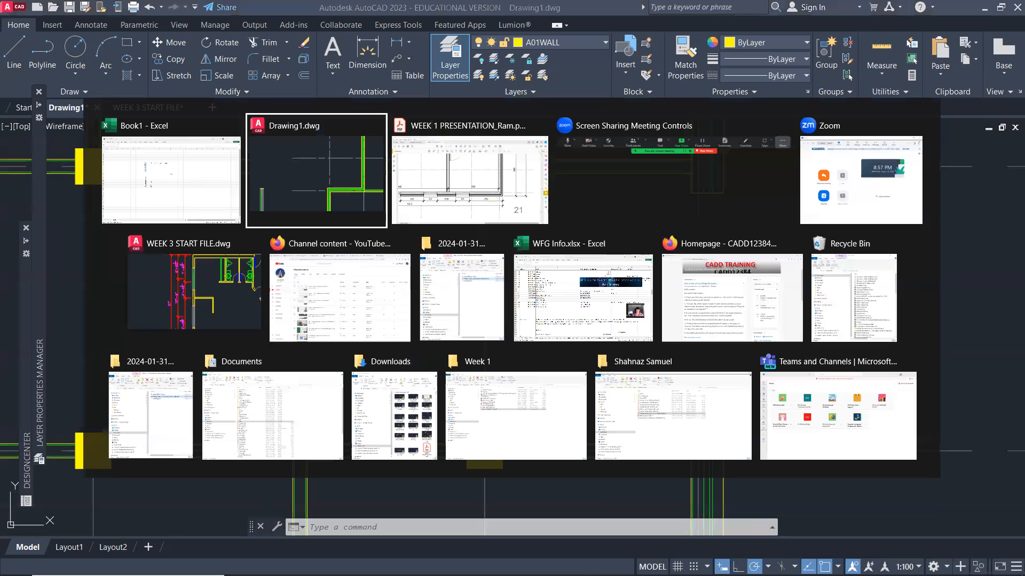
key("alt+Tab")
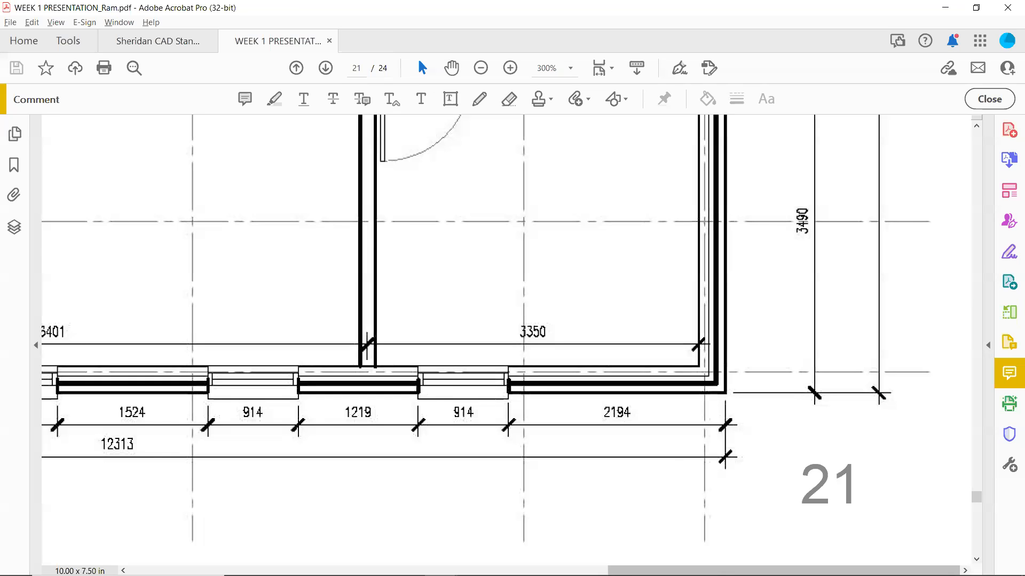
scroll(656, 528, "down", 5)
scroll(677, 439, "down", 3)
scroll(694, 467, "down", 10)
scroll(760, 473, "left", 6)
scroll(759, 474, "up", 3)
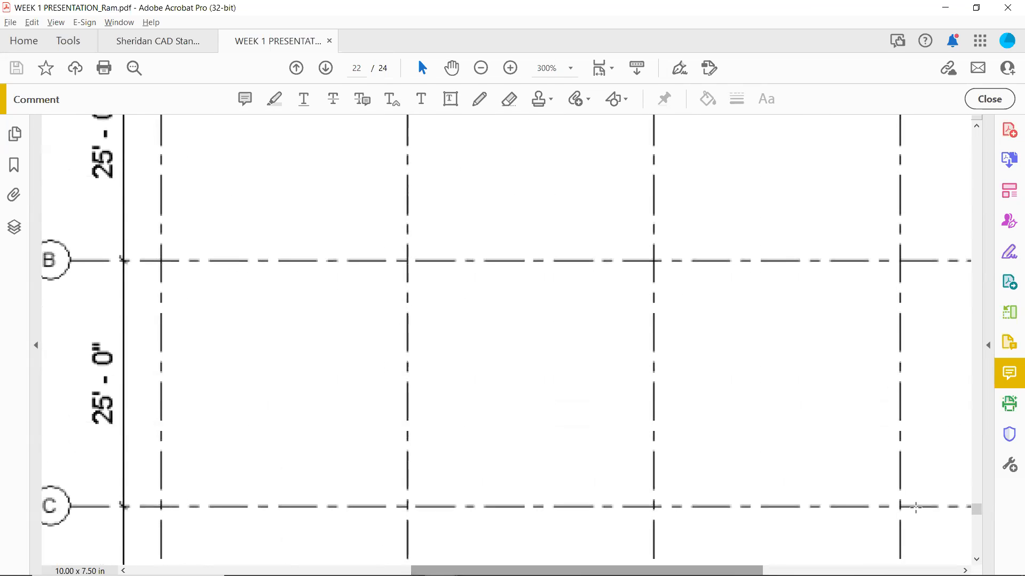
left_click_drag(977, 508, 967, 427)
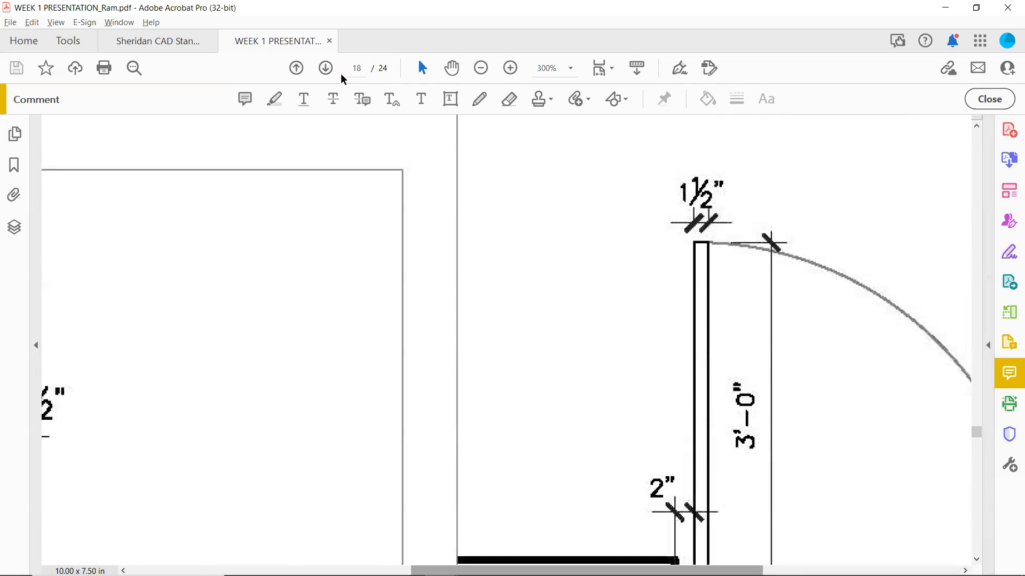
left_click(480, 71)
left_click(479, 72)
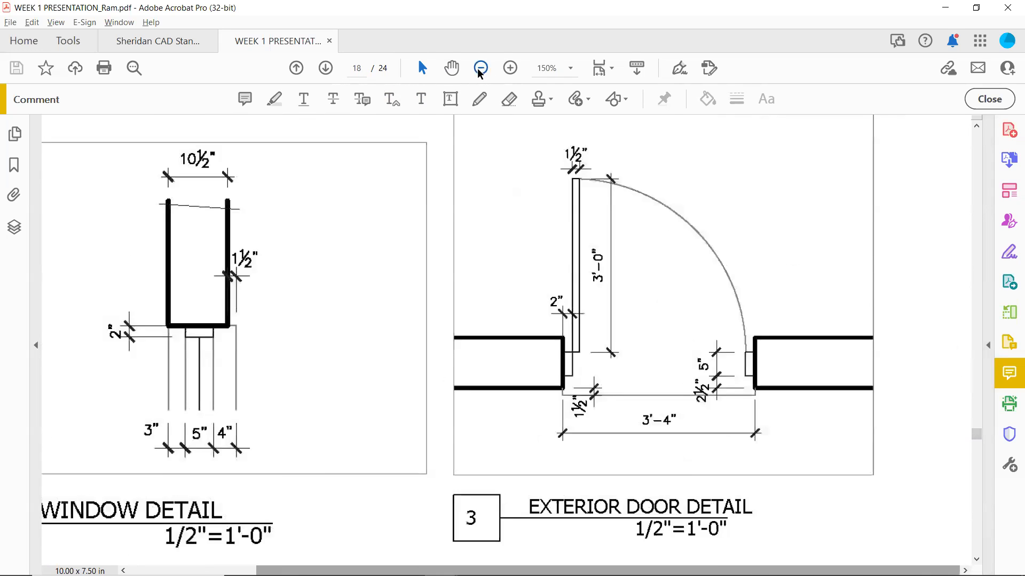
Go to the as-built floor plan on page 21 and examine the upper and right exterior walls at 150% zoom.
left_click(480, 72)
left_click(480, 72)
scroll(603, 305, "down", 4)
scroll(604, 305, "down", 1)
scroll(598, 283, "up", 2)
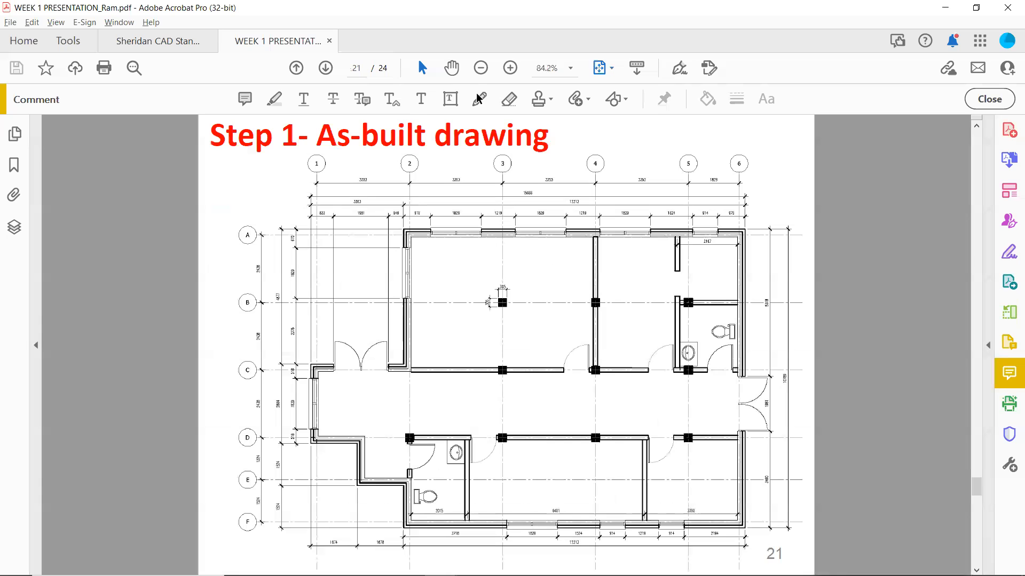
left_click(510, 68)
left_click(510, 68)
left_click(510, 68)
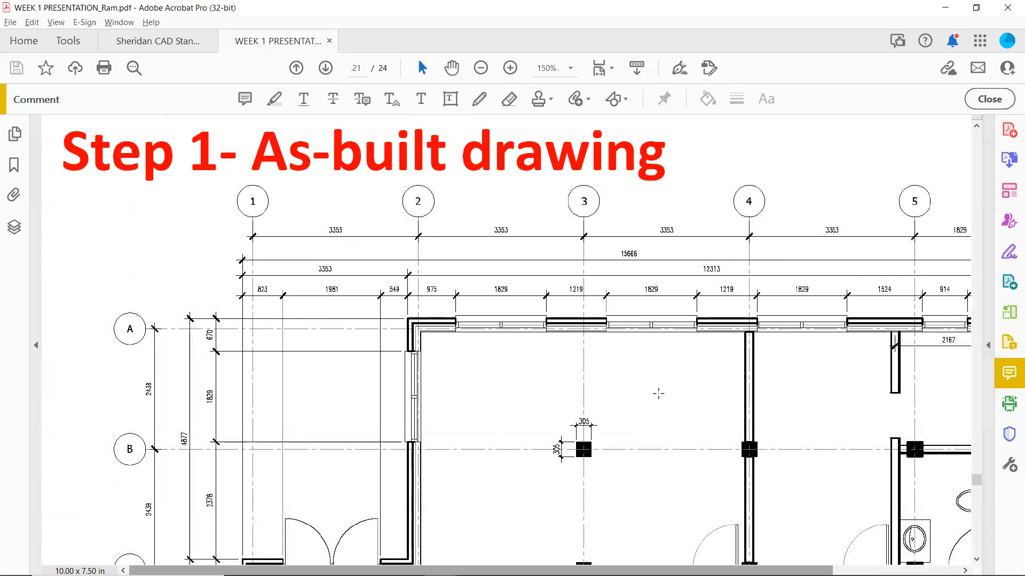
scroll(774, 395, "right", 3)
scroll(854, 405, "down", 2)
scroll(907, 453, "down", 1)
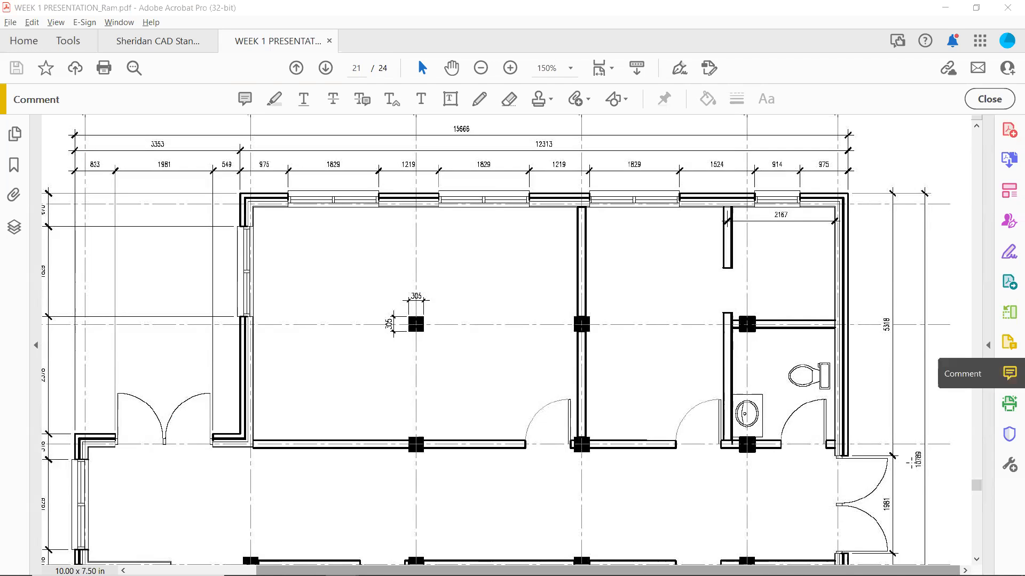
Check the right wall's double door on the as-built plan in the PDF, and return to the AutoCAD drawing.
key("alt+Tab")
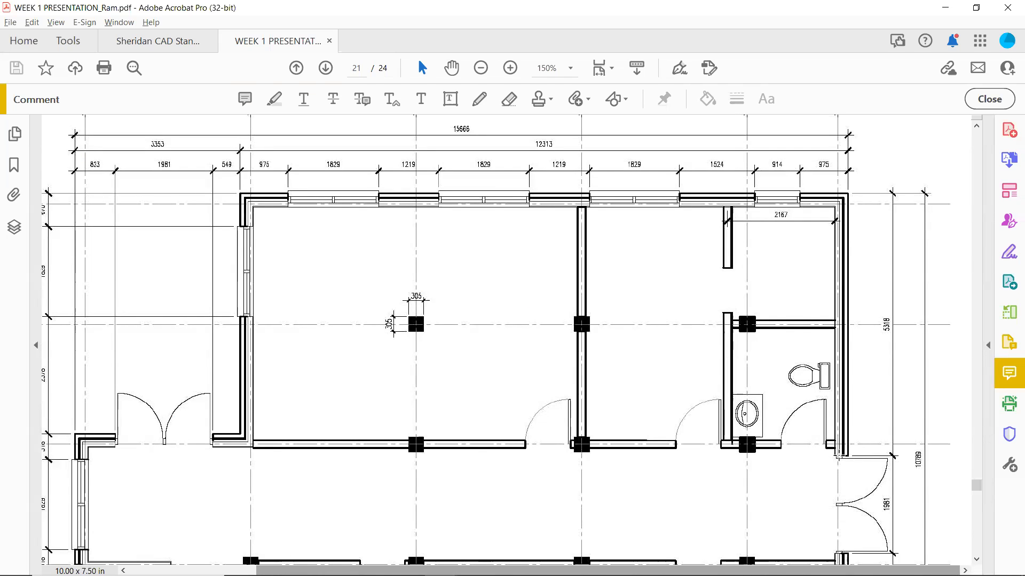
scroll(511, 340, "down", 2)
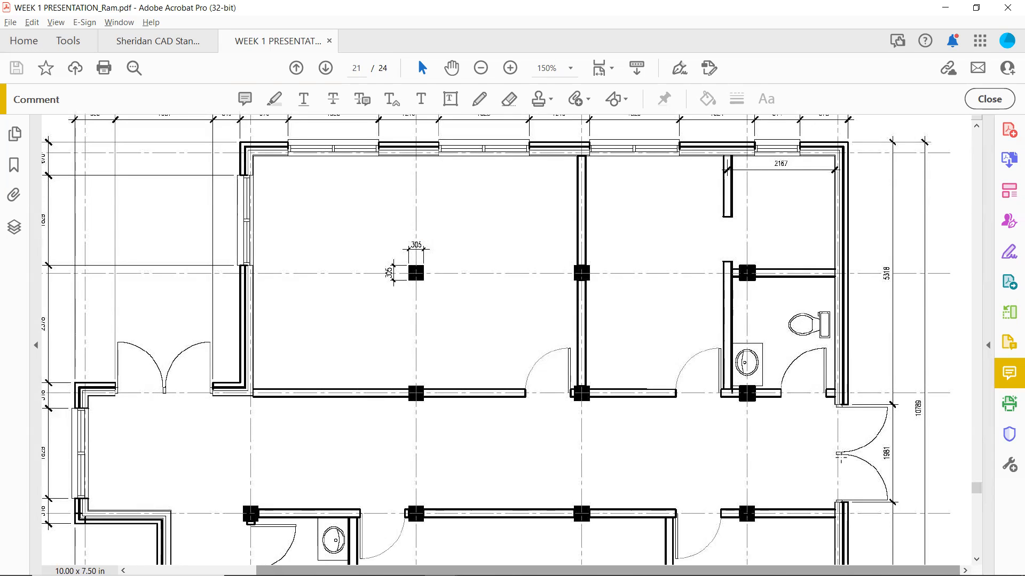
key("alt+Tab")
key("Tab")
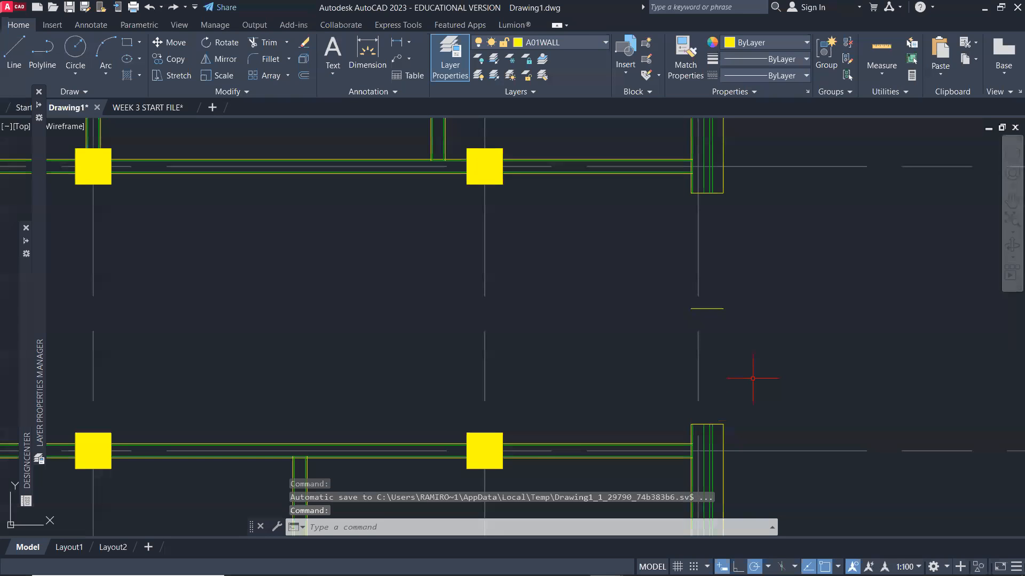
Open the layer properties and create a new layer named A01DOOR.
left_click(586, 39)
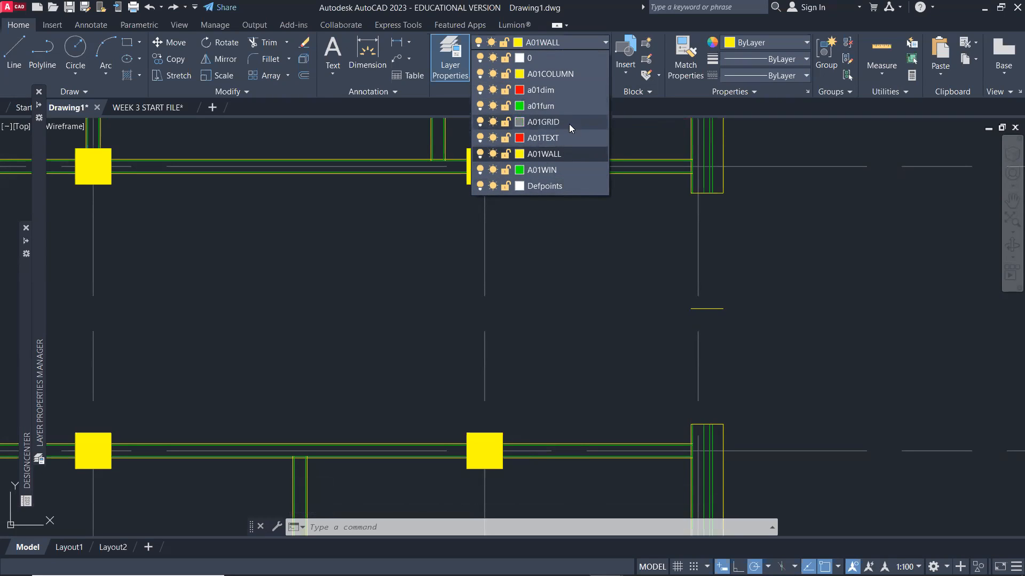
left_click(445, 59)
left_click(446, 58)
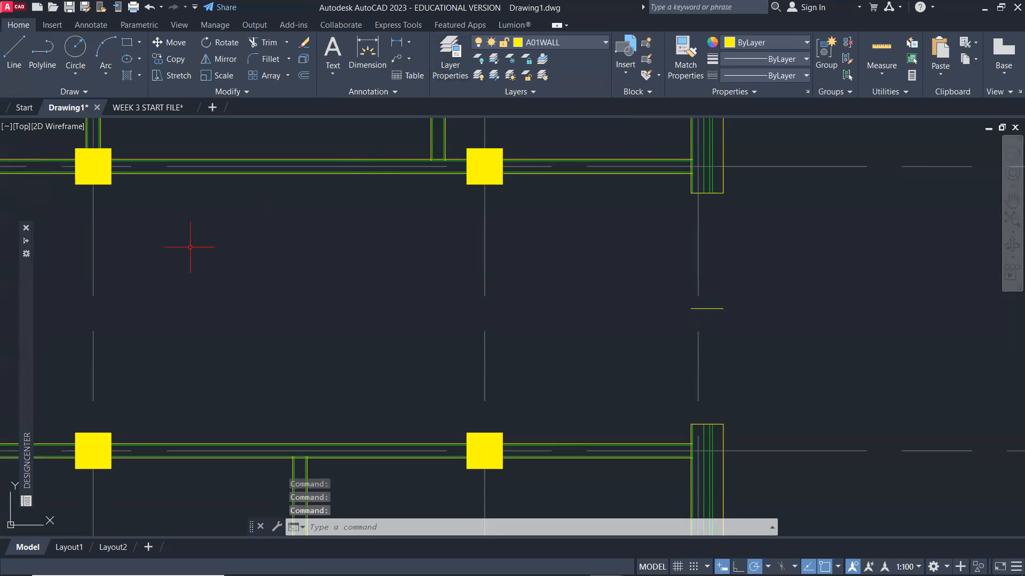
left_click(462, 50)
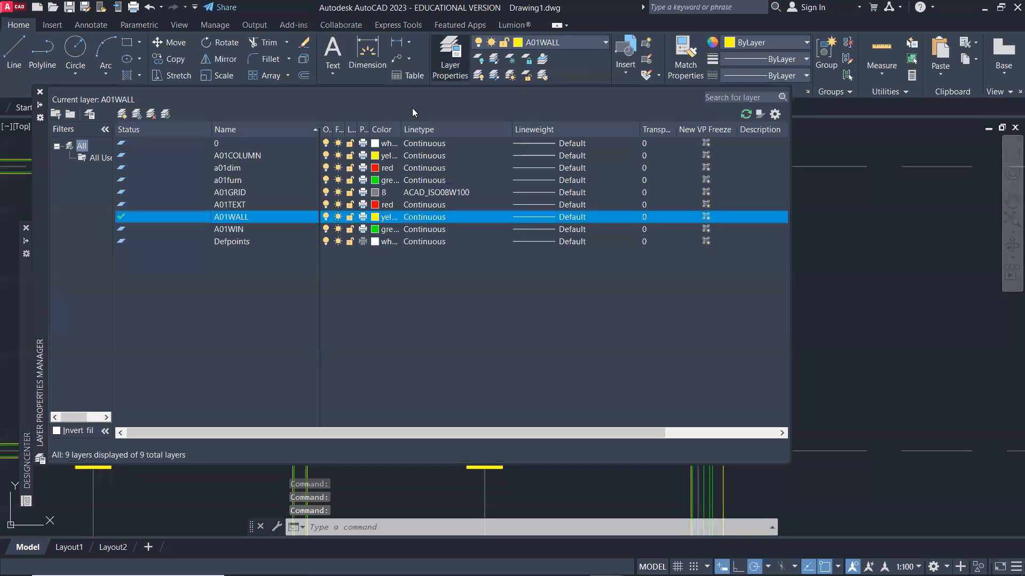
left_click(123, 115)
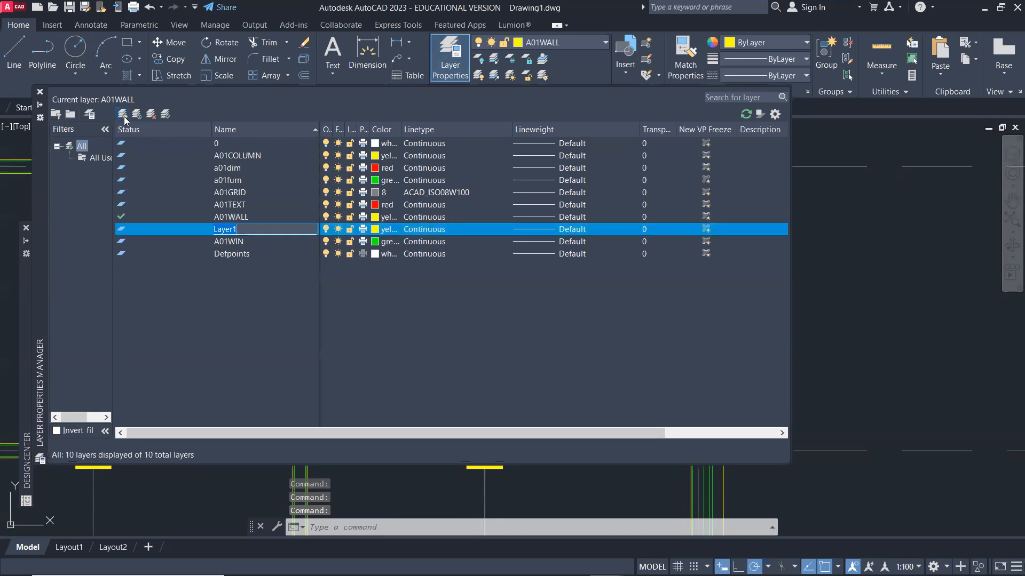
type("A")
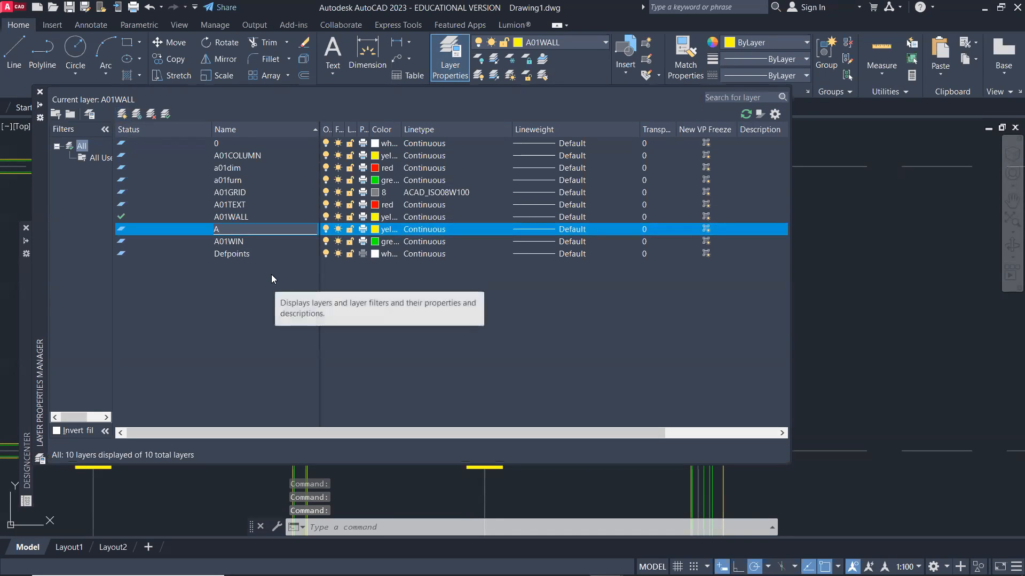
type("01DOOR")
Set the A01DOOR layer's colour to blue and make it the current layer.
left_click(375, 229)
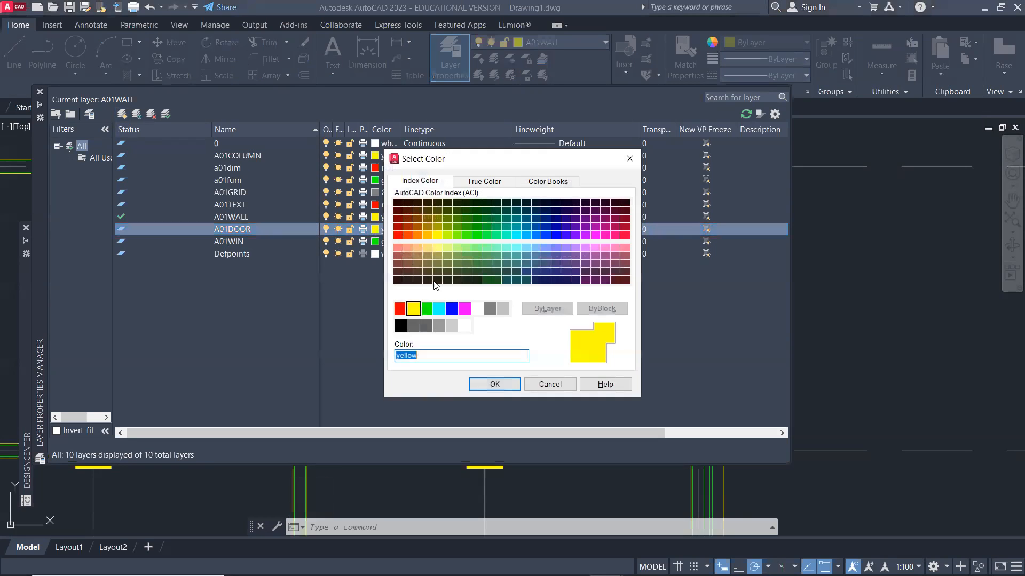
left_click(451, 308)
left_click(503, 385)
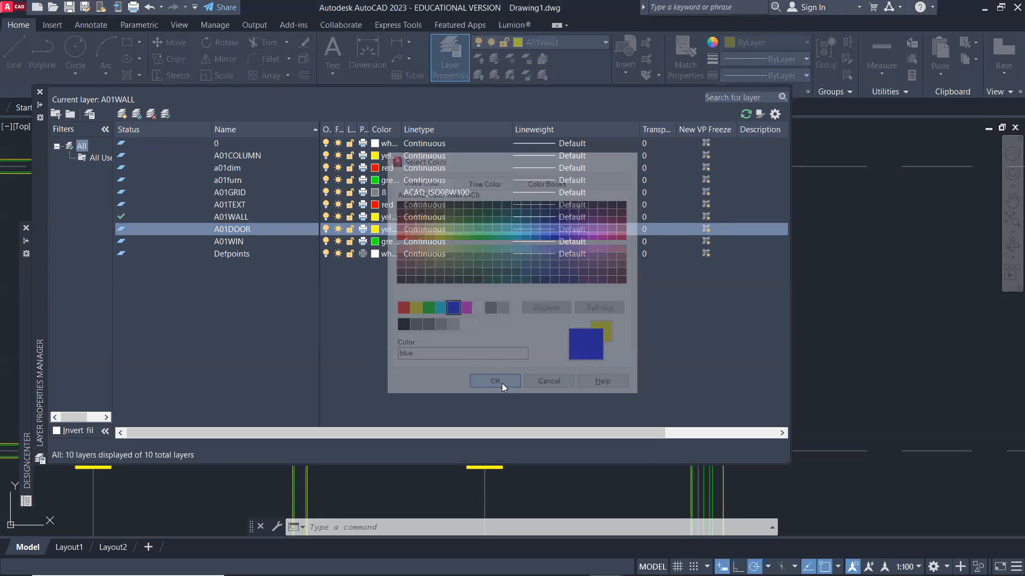
double_click(258, 229)
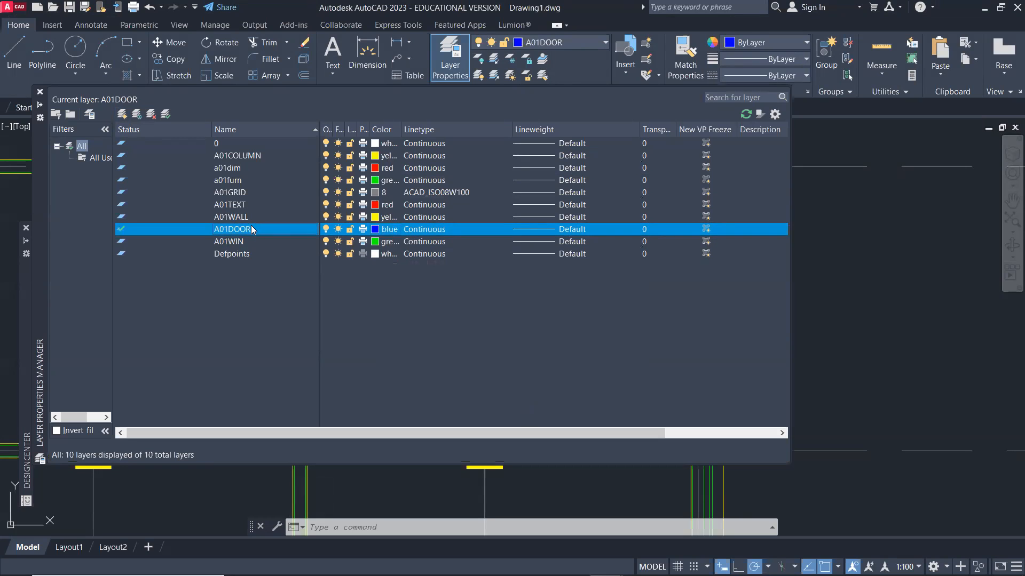
Offset the lower end line of the thick wall above the door opening 50 units down into the opening.
left_click(847, 259)
key("Escape")
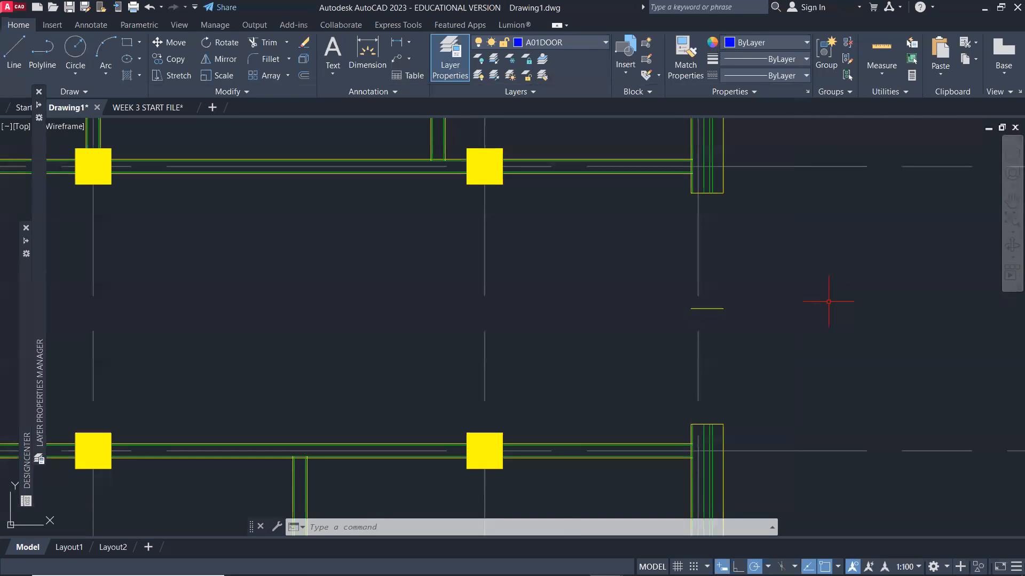
scroll(756, 218, "up", 2)
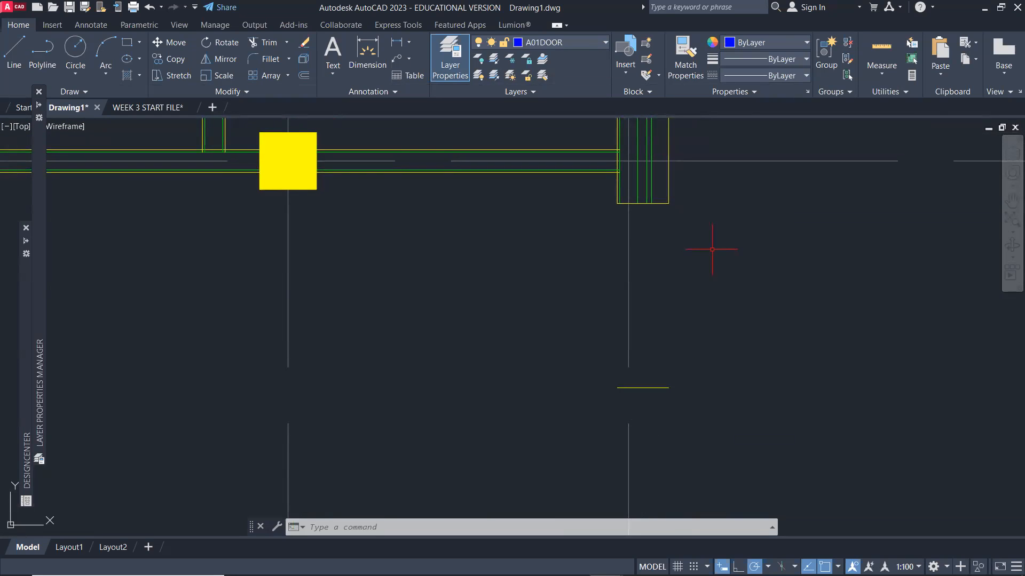
key("Return")
type("50")
key("Return")
scroll(663, 204, "up", 2)
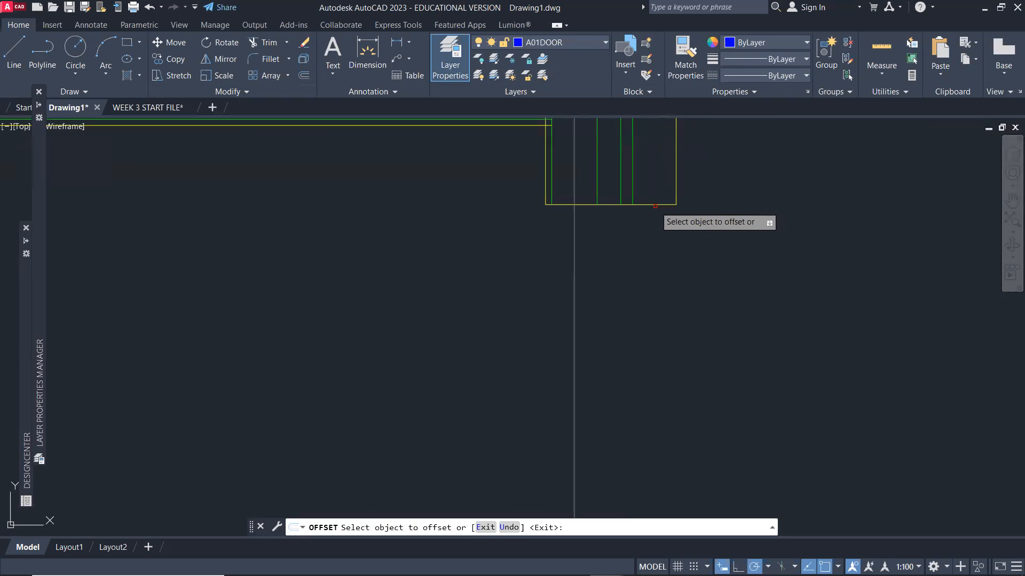
left_click(655, 205)
left_click(649, 235)
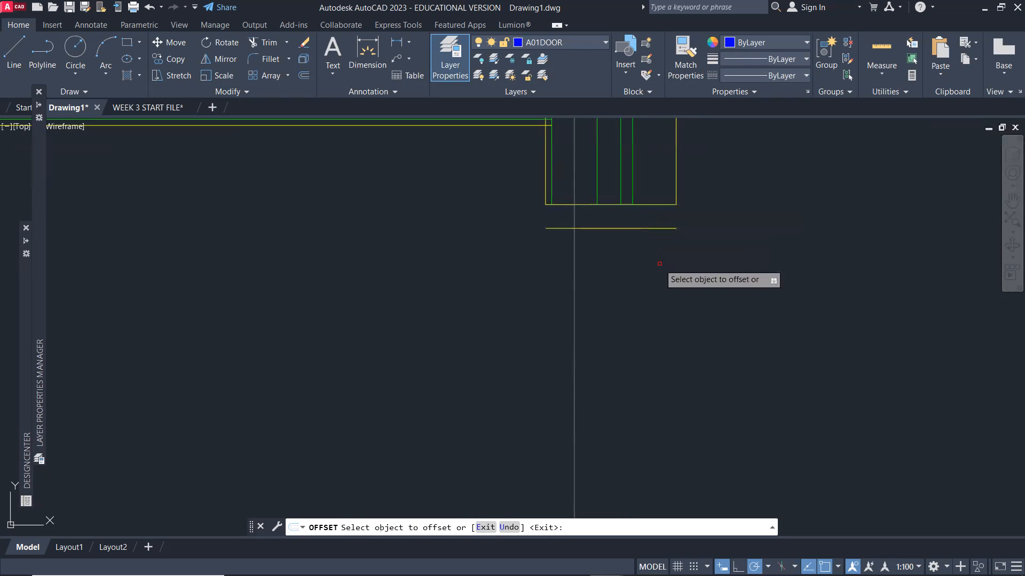
middle_click_drag(660, 264, 677, 334)
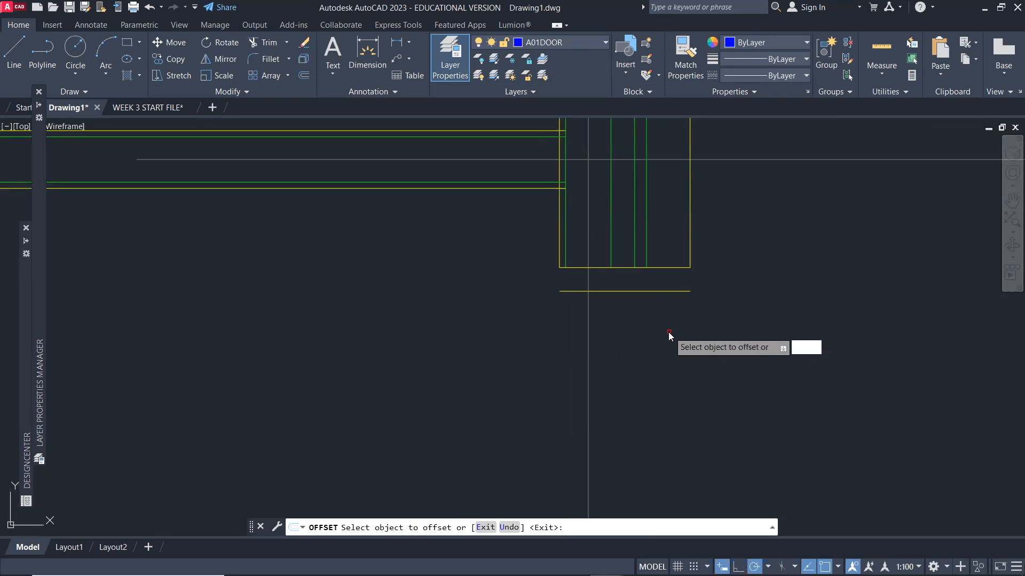
key("Escape")
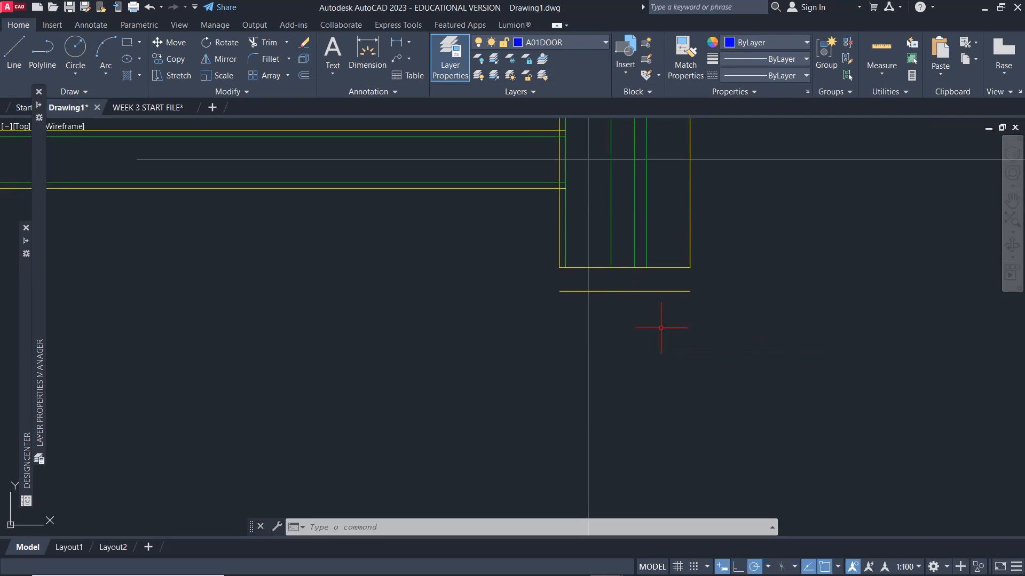
type("m")
key("Return")
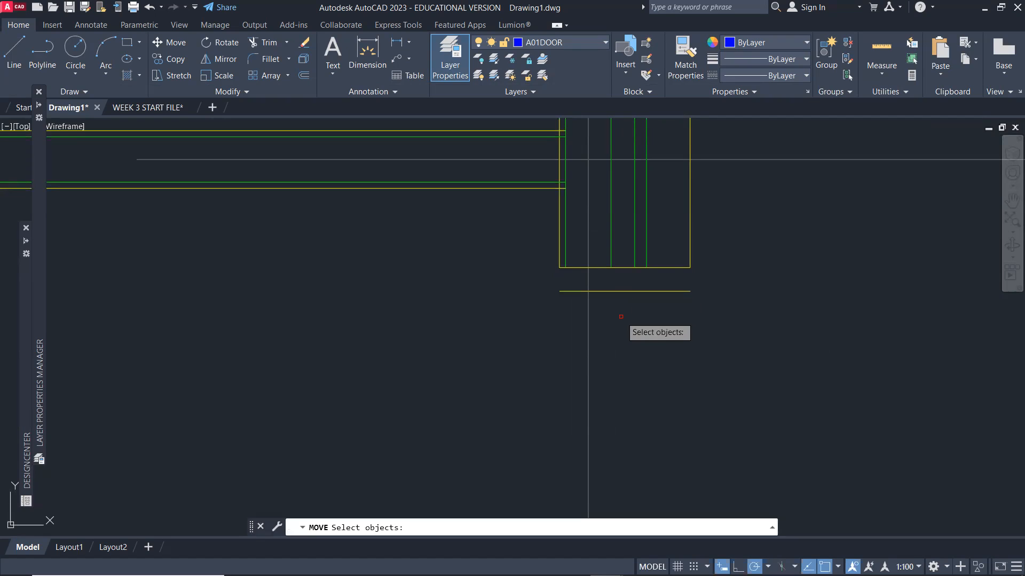
key("Escape")
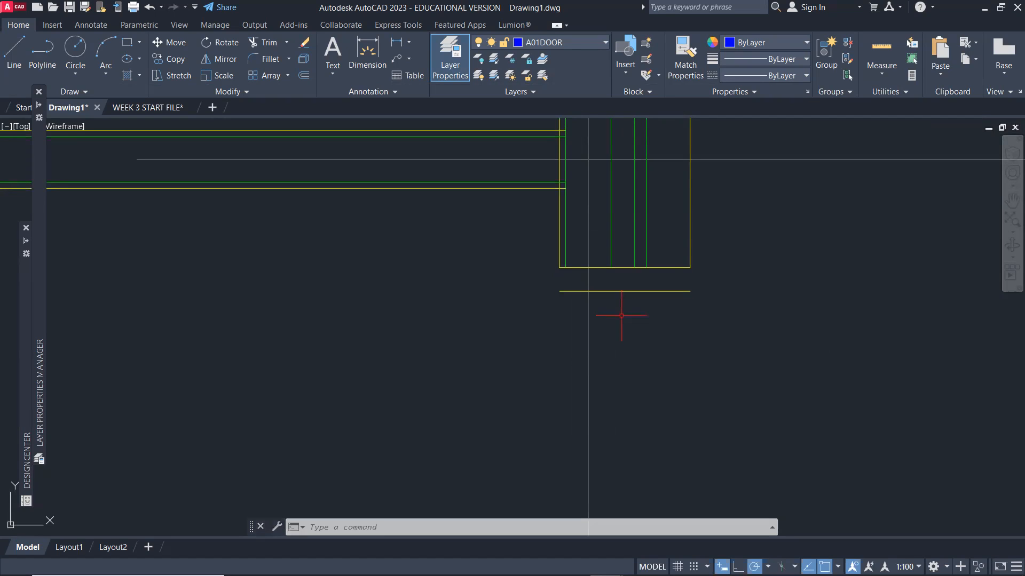
Draw a short vertical line from the midpoint of the offset line up to the wall's end line.
key("Return")
type("mid")
key("Return")
left_click(625, 291)
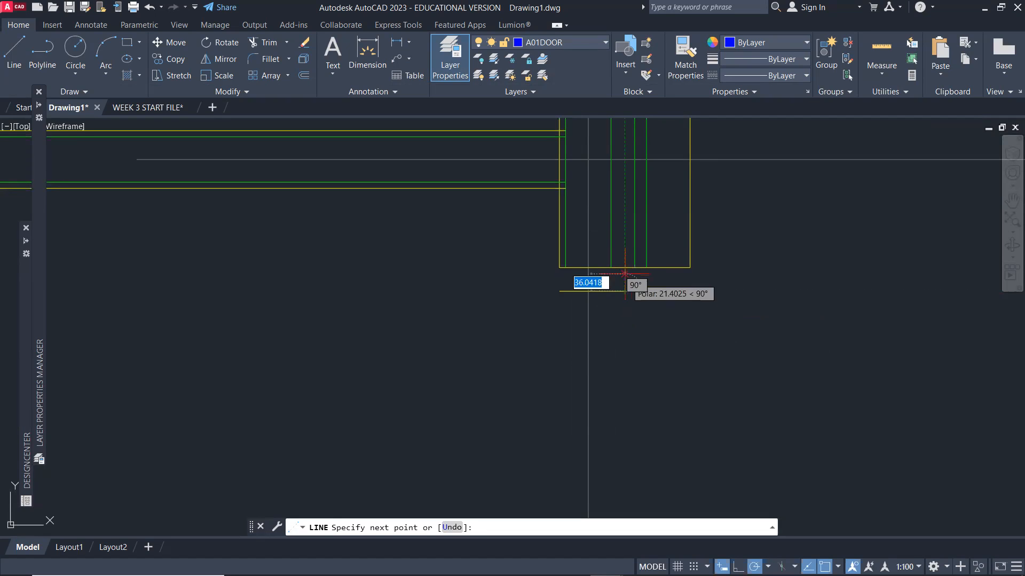
left_click(625, 267)
key("Escape")
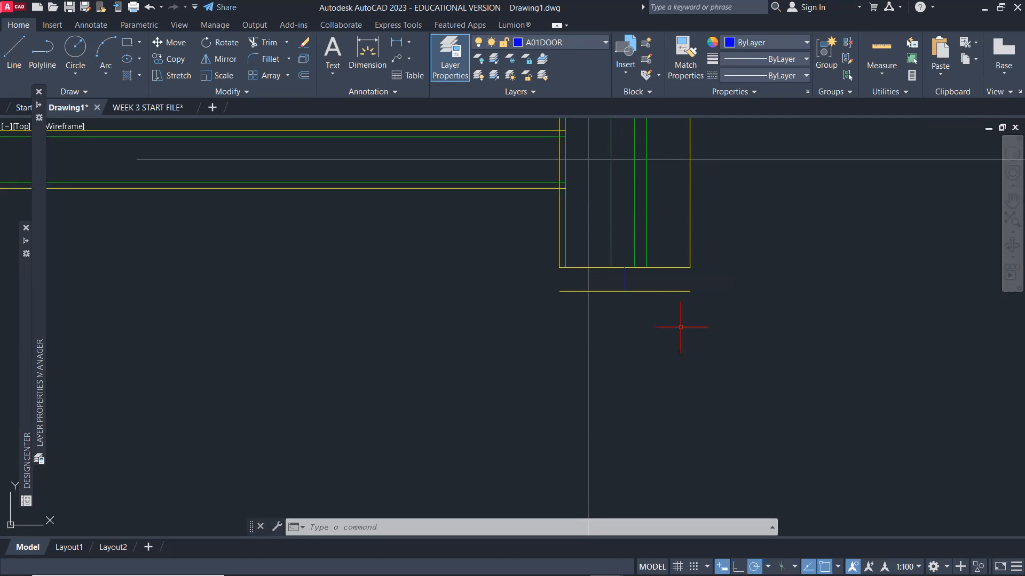
Try offsetting the short vertical centre line 25 units to its left.
type("o")
key("Return")
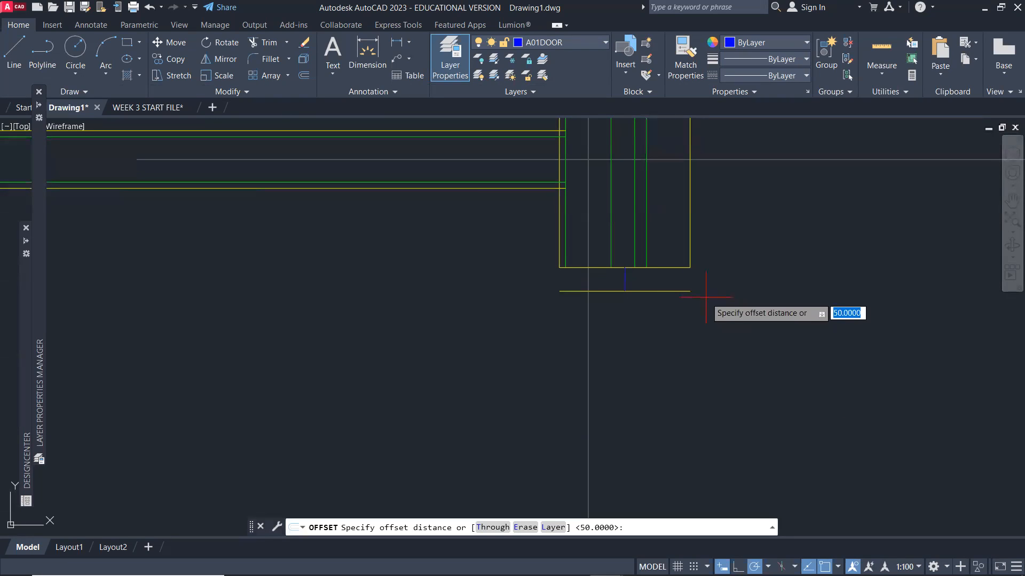
type("25")
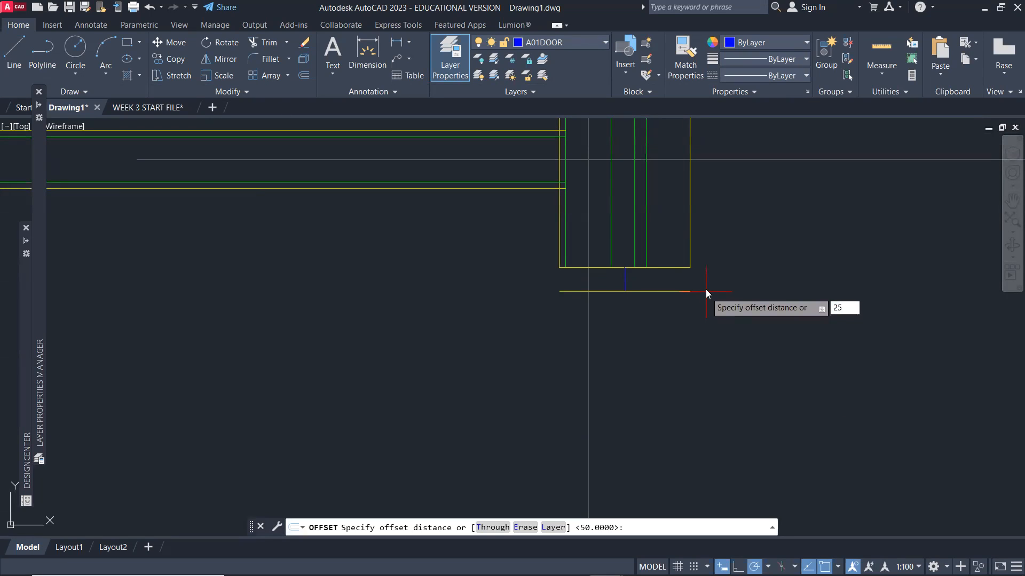
key("Return")
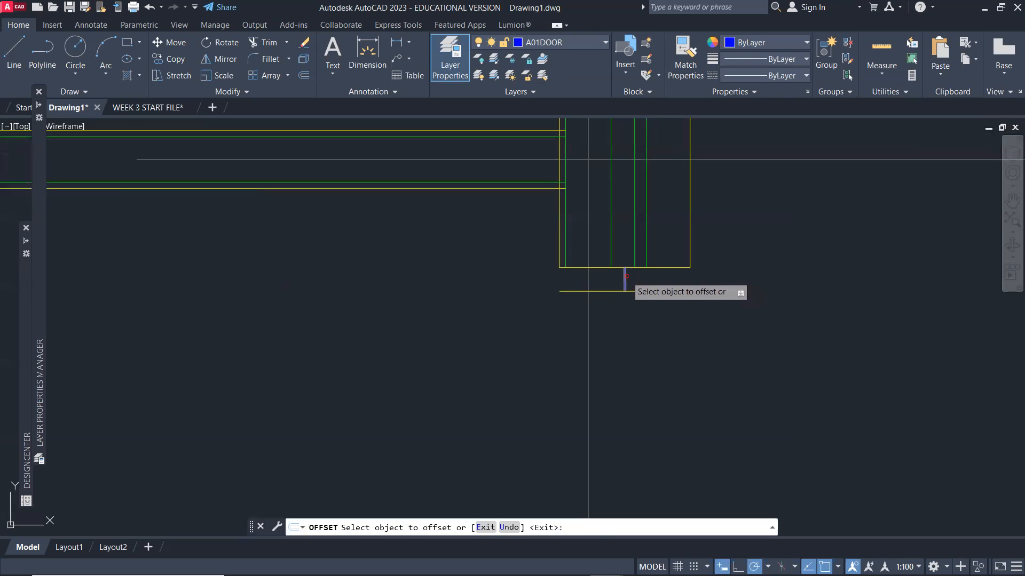
left_click(626, 277)
left_click(622, 282)
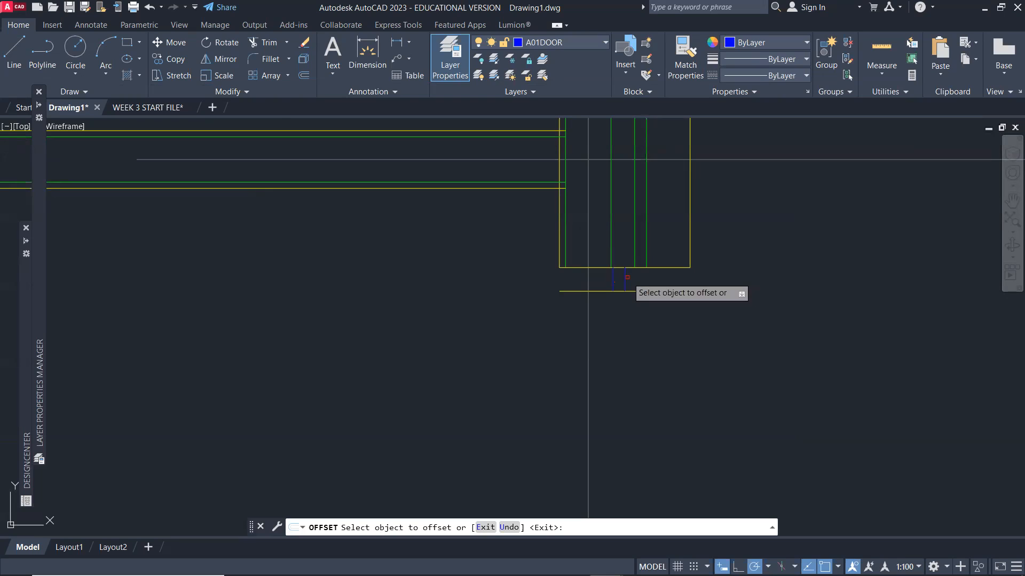
key("Escape")
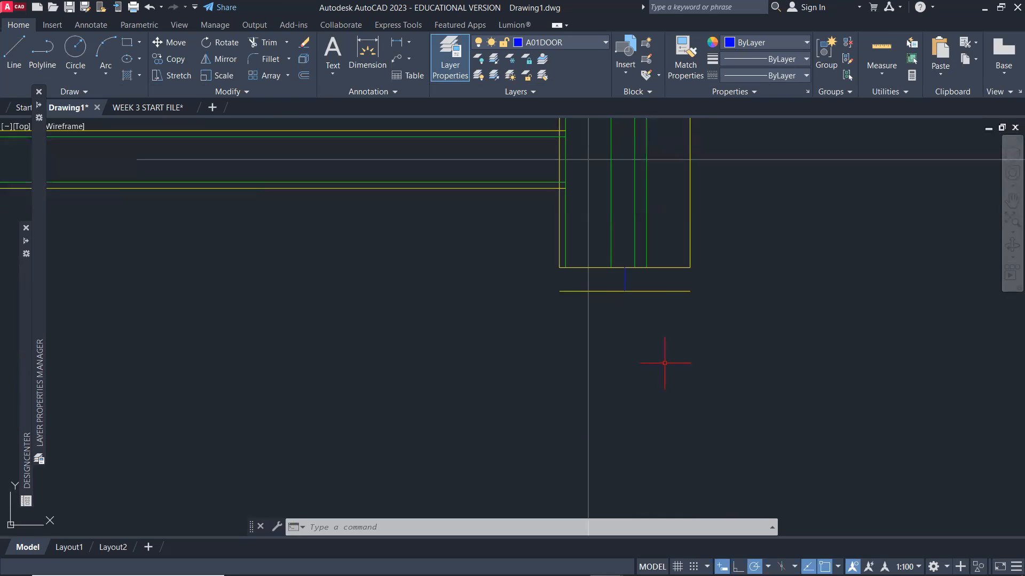
Offset the short vertical centre line 50 units to both its left and right to form the jamb sides.
type("o")
key("Return")
type("50")
key("Return")
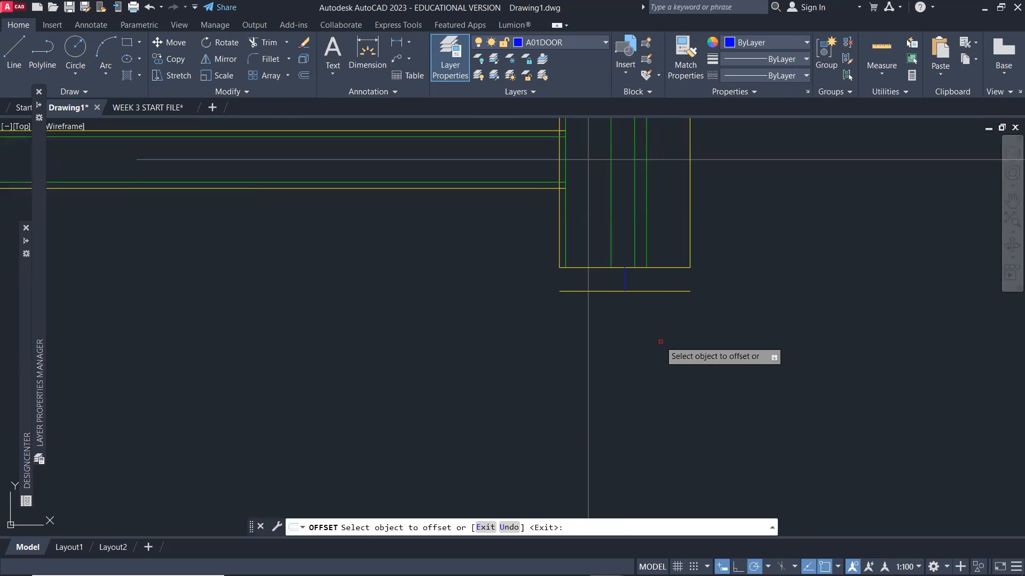
left_click(624, 280)
left_click(610, 278)
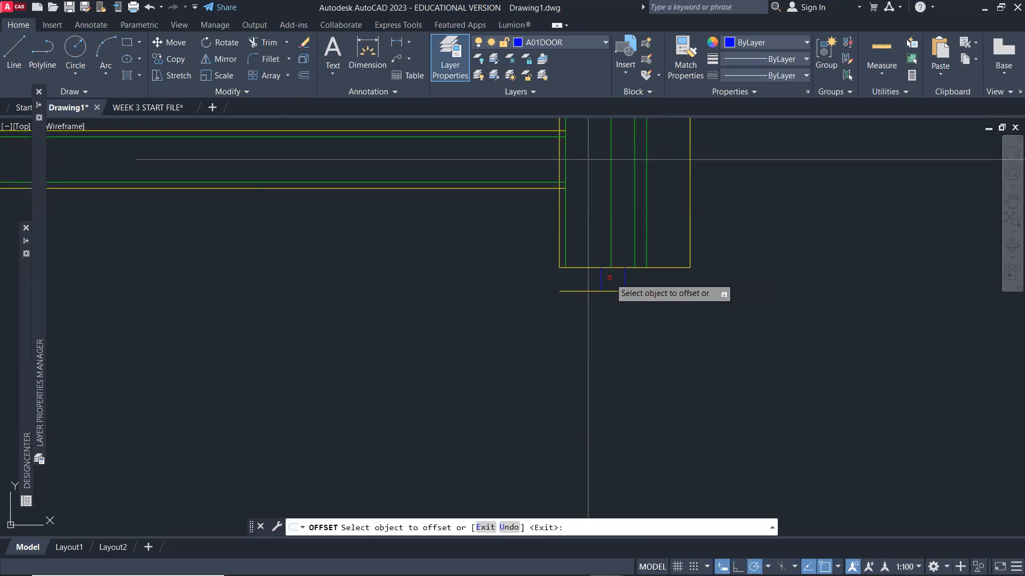
left_click(624, 278)
left_click(643, 278)
key("Return")
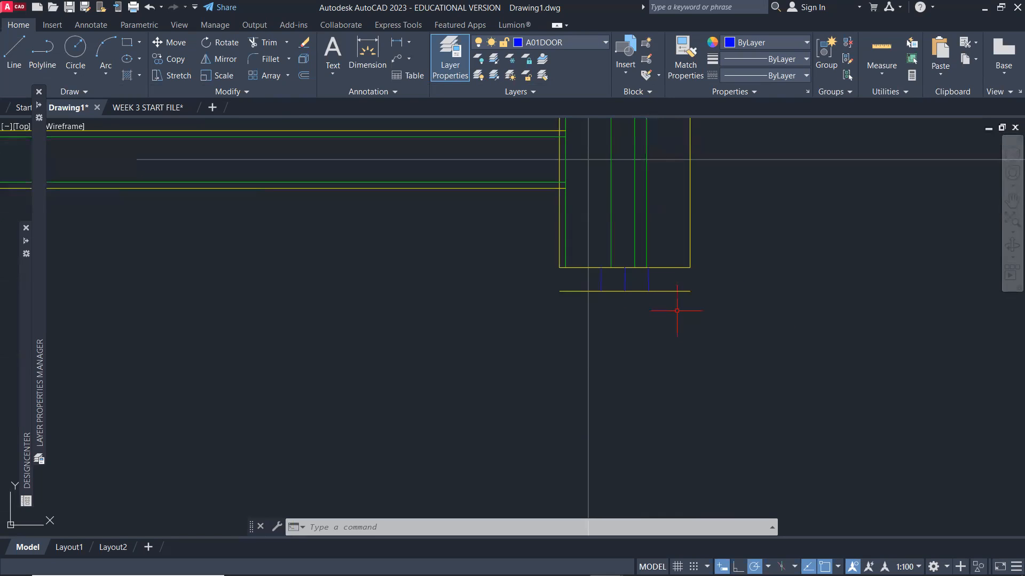
Trim the horizontal offset line's two ends outside the jamb side lines.
type("tr")
key("Return")
left_click(670, 290)
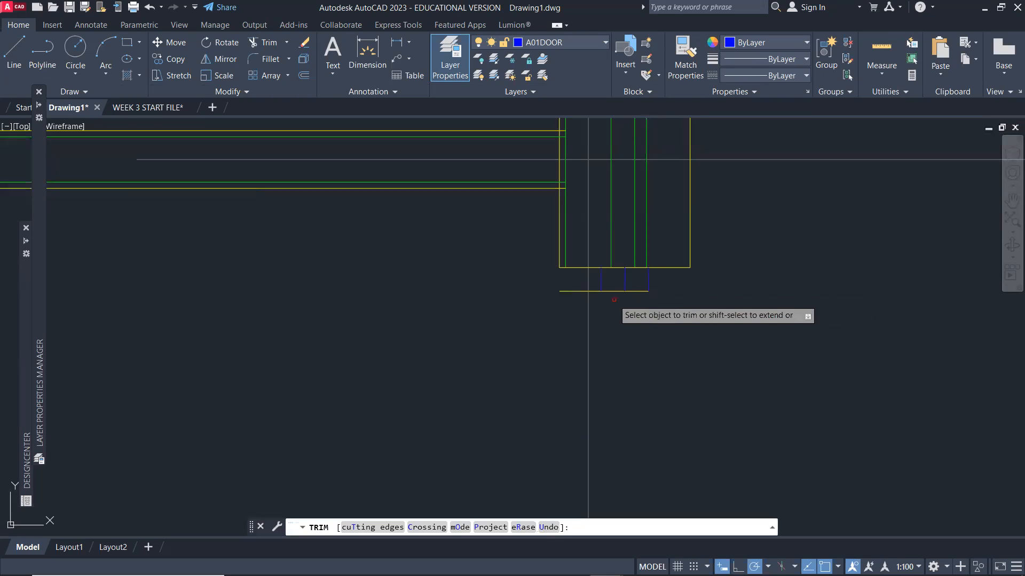
left_click(592, 291)
key("Return")
Assign all the door jamb lines to layer A01DOOR and set their colour to magenta.
left_click(658, 307)
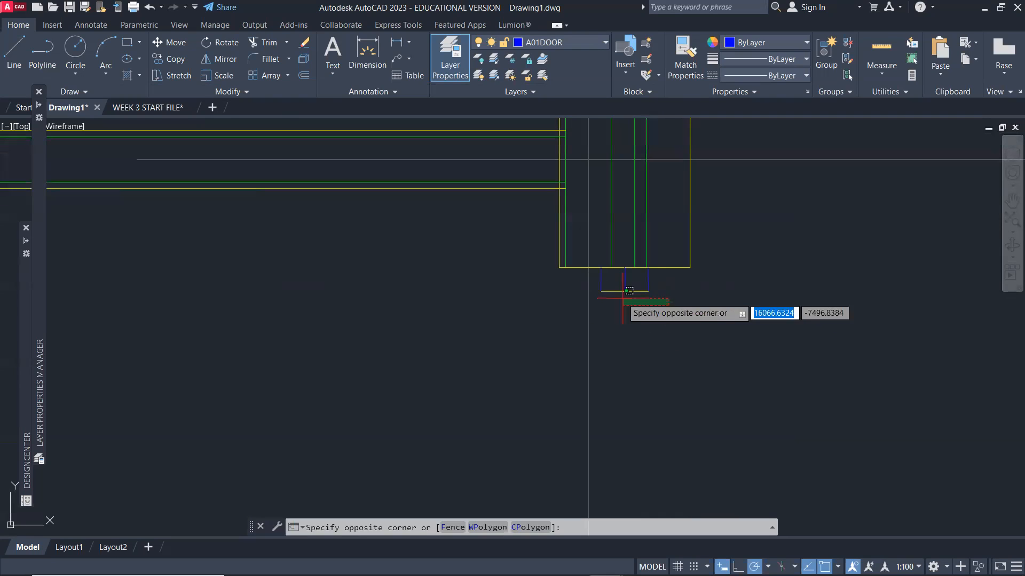
left_click(601, 278)
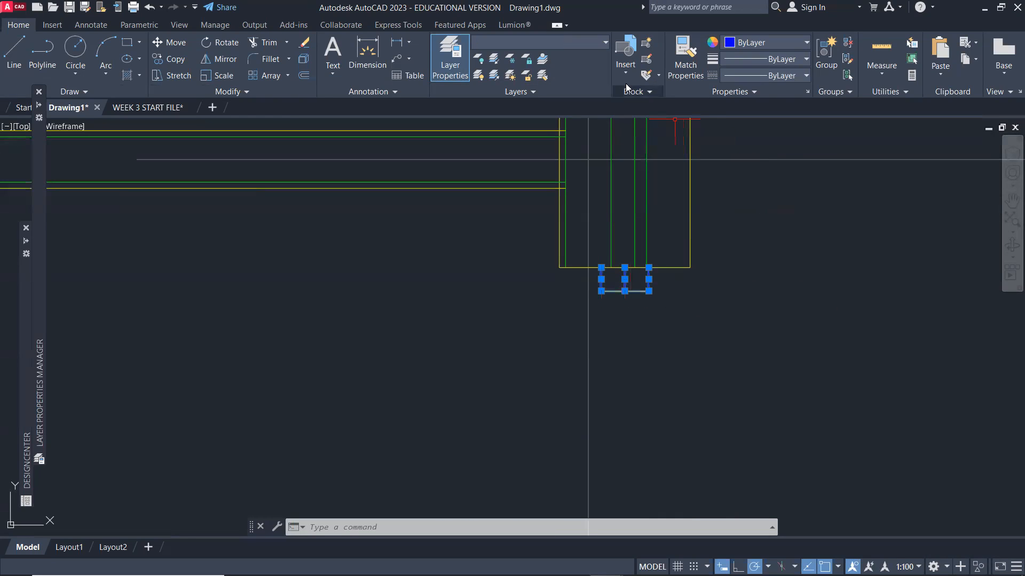
left_click(599, 44)
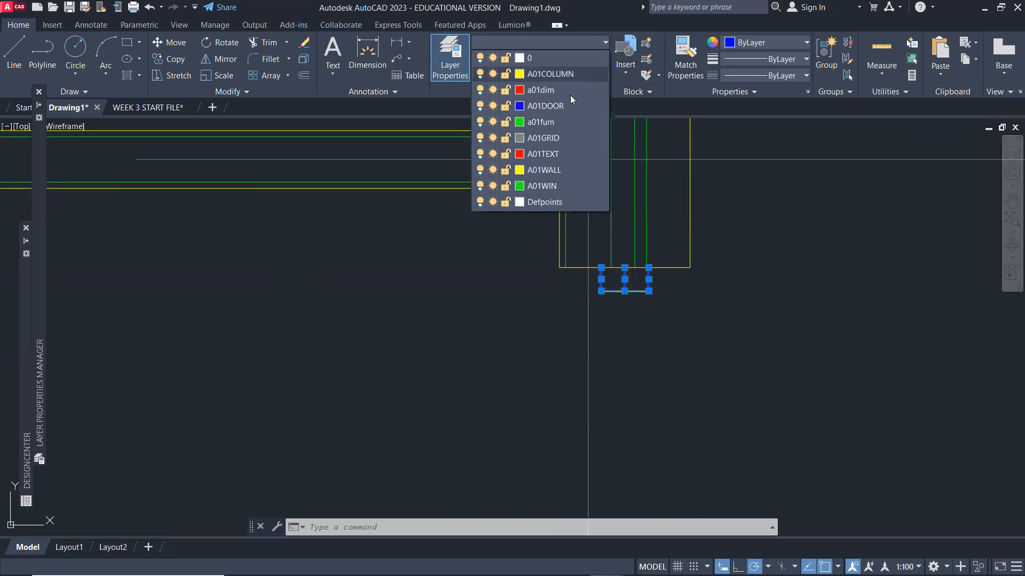
left_click(565, 106)
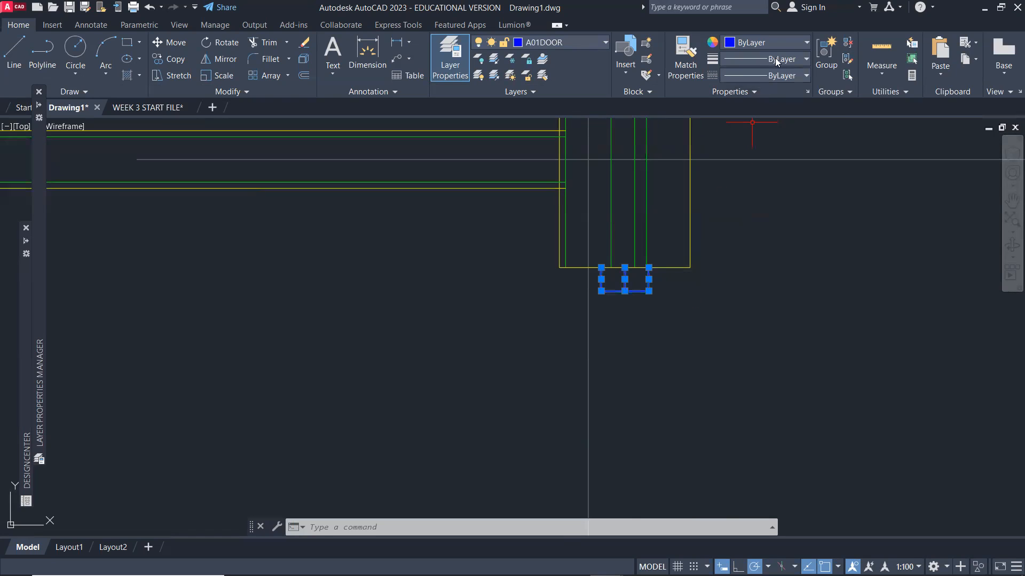
left_click(784, 42)
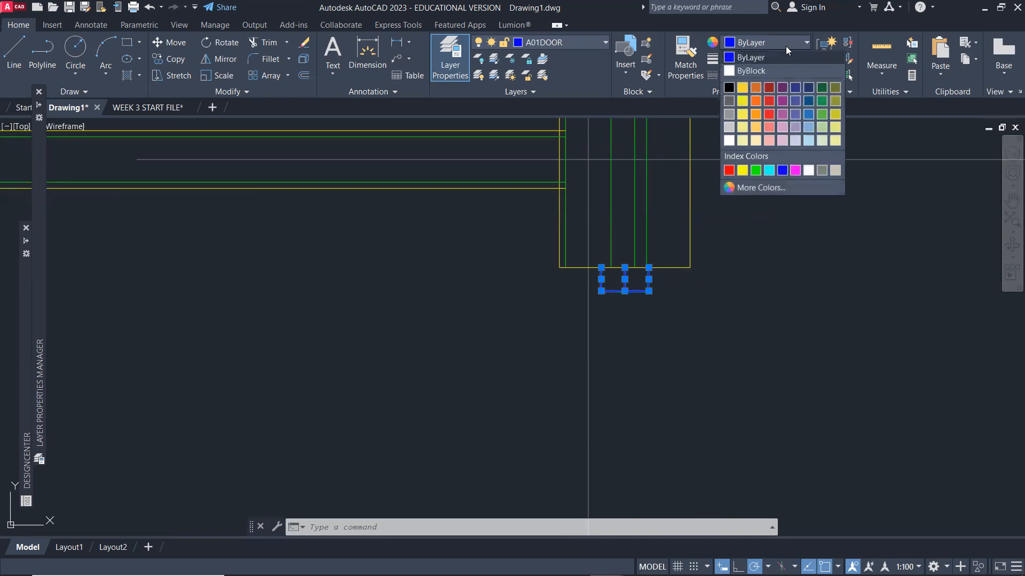
left_click(796, 170)
key("Escape")
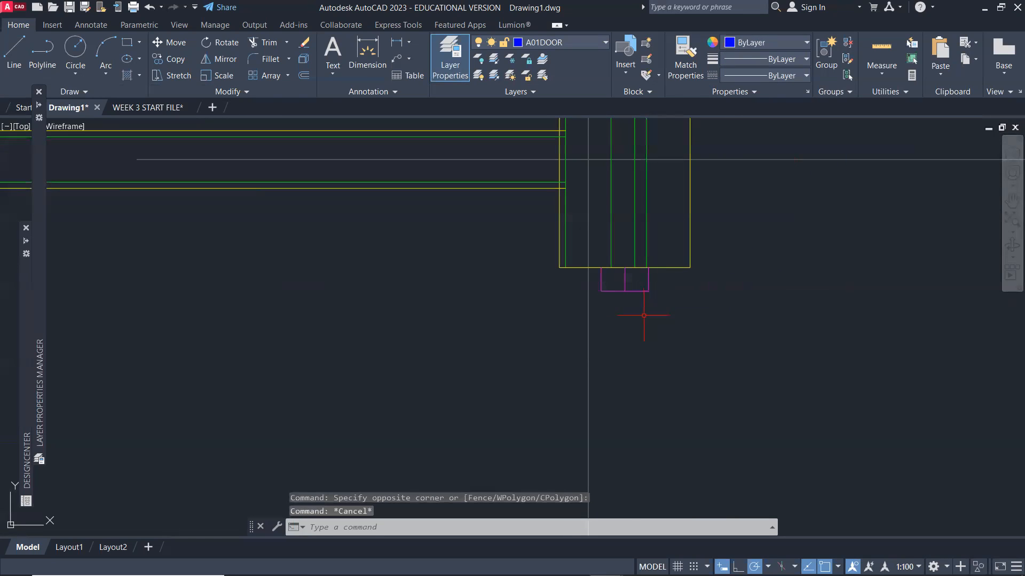
Delete the vertical centre line inside the door jamb.
left_click(624, 277)
key("Delete")
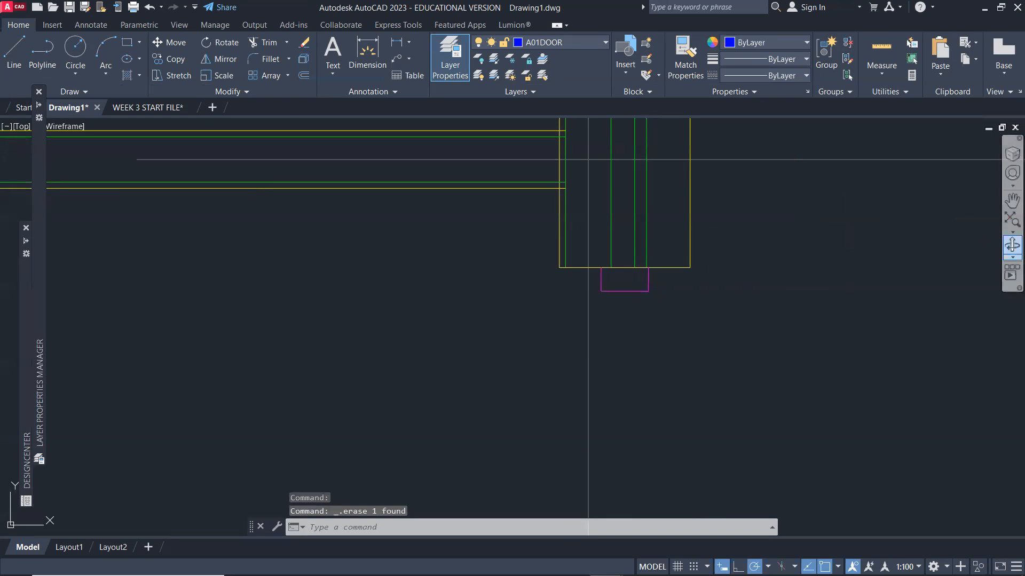
scroll(716, 348, "down", 3)
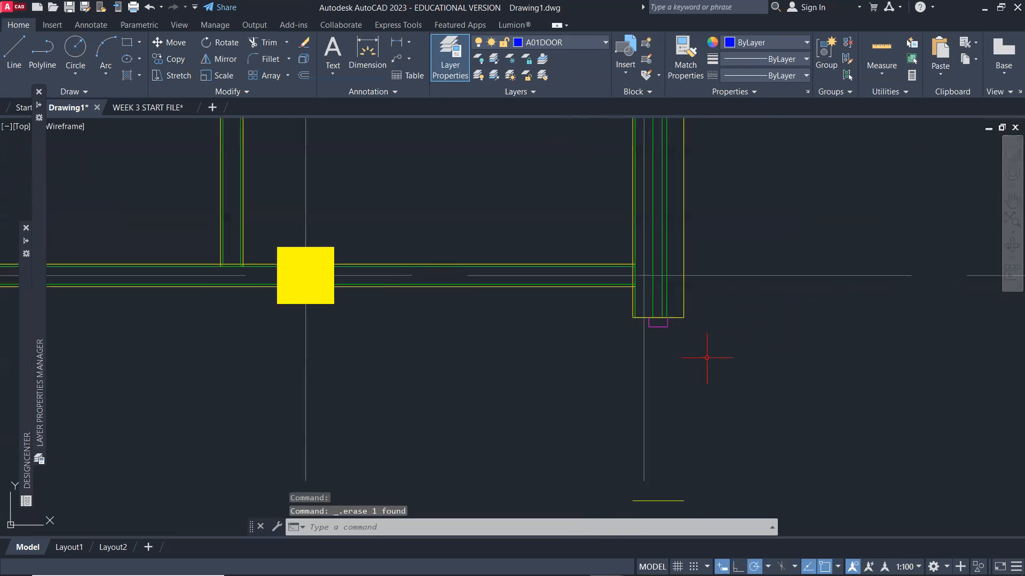
middle_click_drag(716, 354, 608, 279)
middle_click_drag(629, 331, 602, 298)
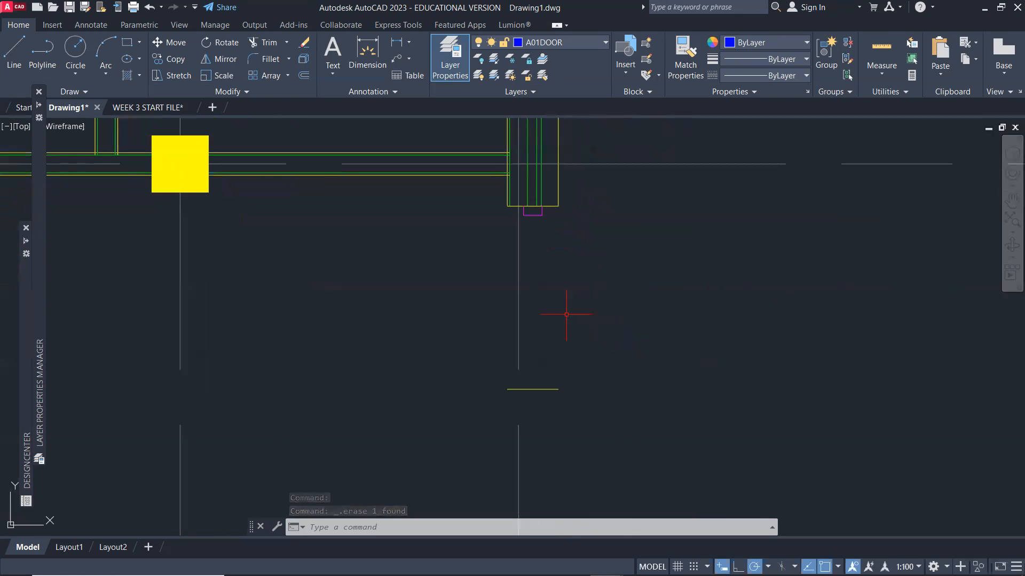
type("mi")
key("Return")
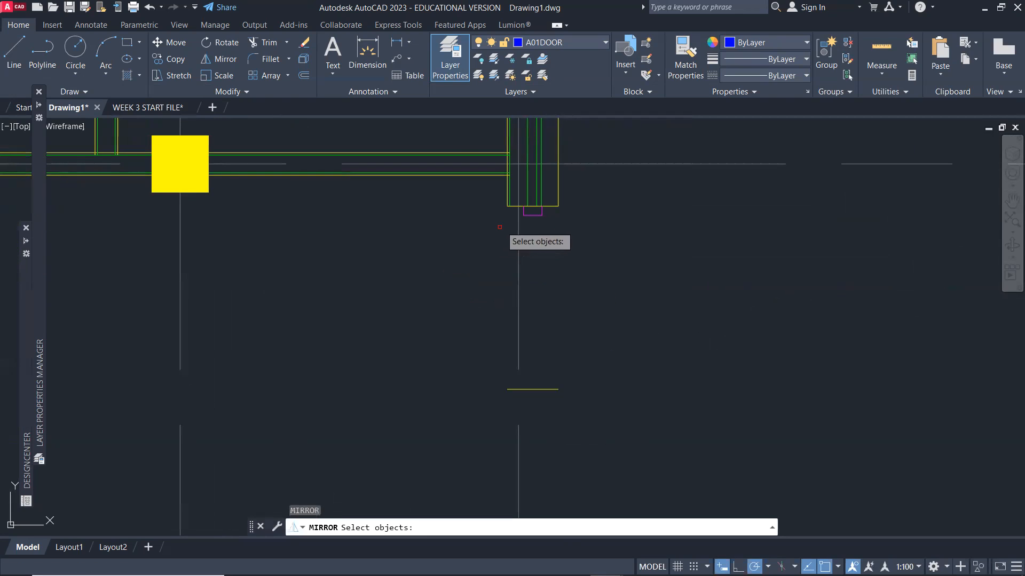
key("Escape")
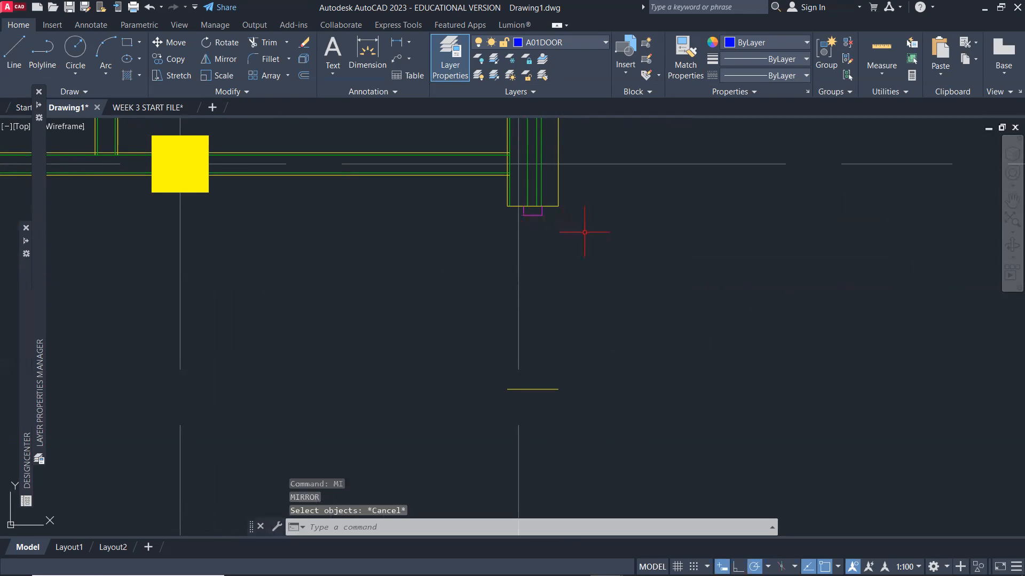
Draw a 900-unit horizontal door leaf line to the right from the jamb's lower-right corner.
type("l")
key("Return")
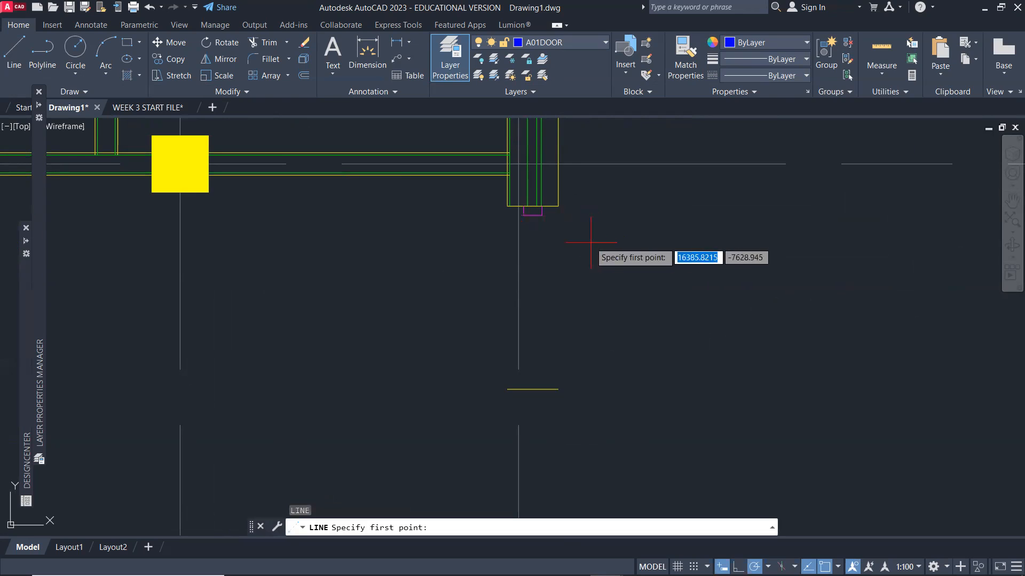
left_click(542, 215)
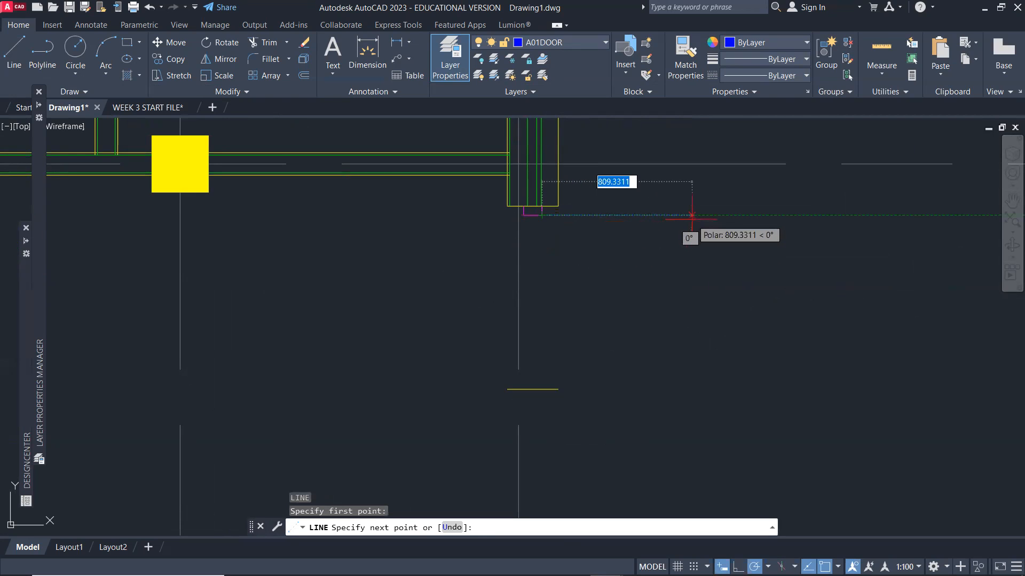
type("900")
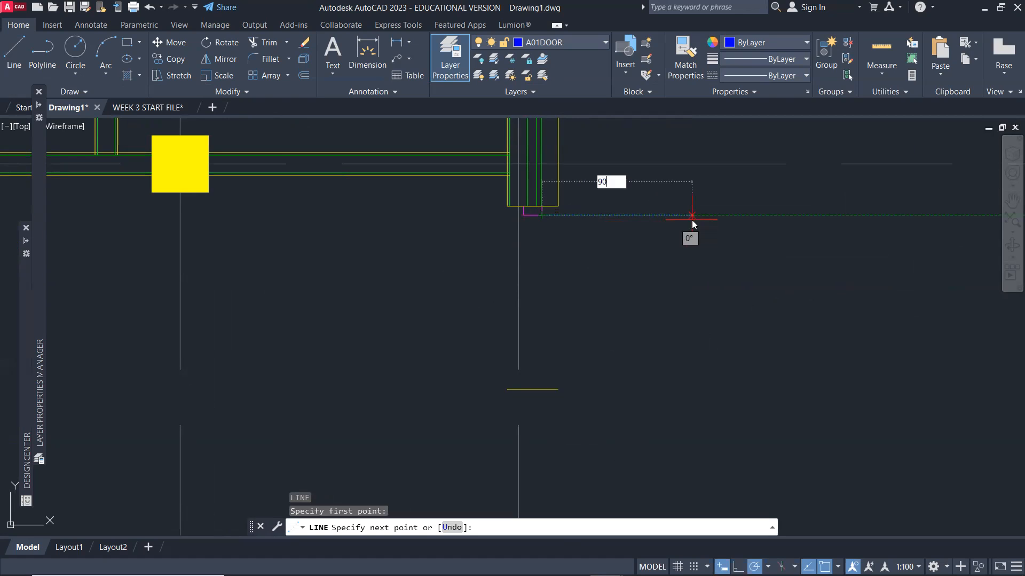
key("Return")
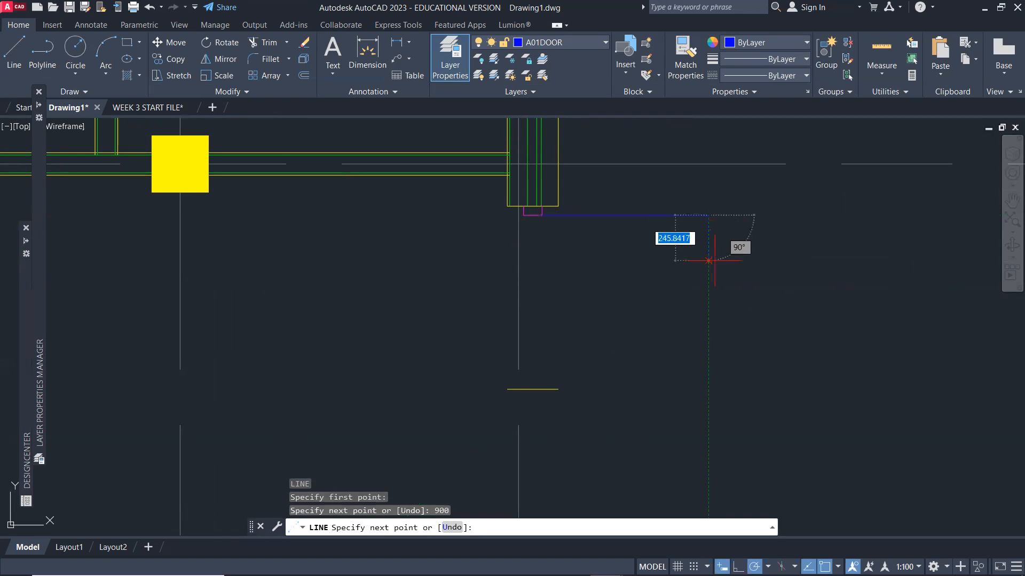
key("Return")
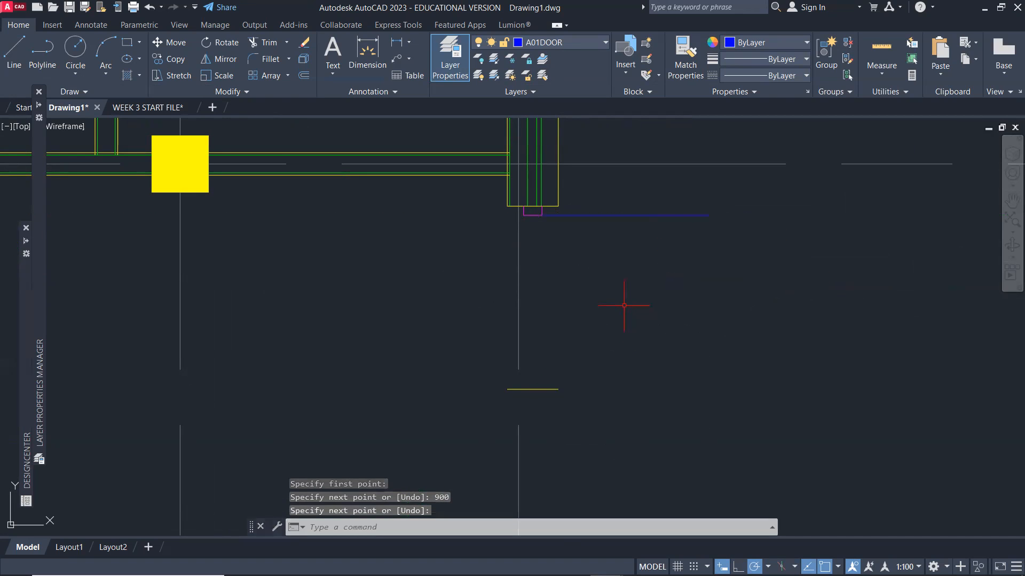
Offset the blue door leaf line 900 units downward.
type("o")
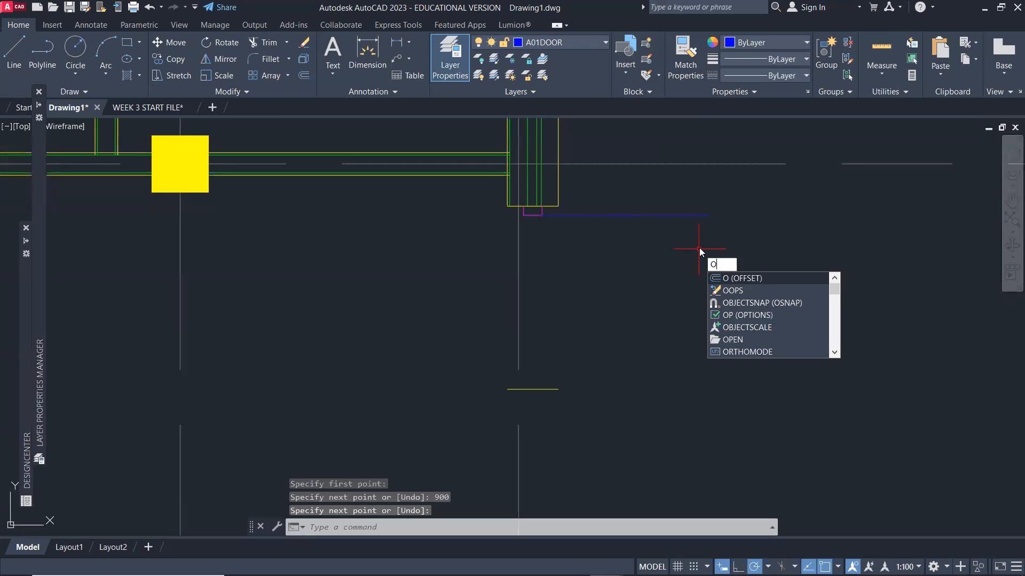
key("Return")
type("900")
key("Return")
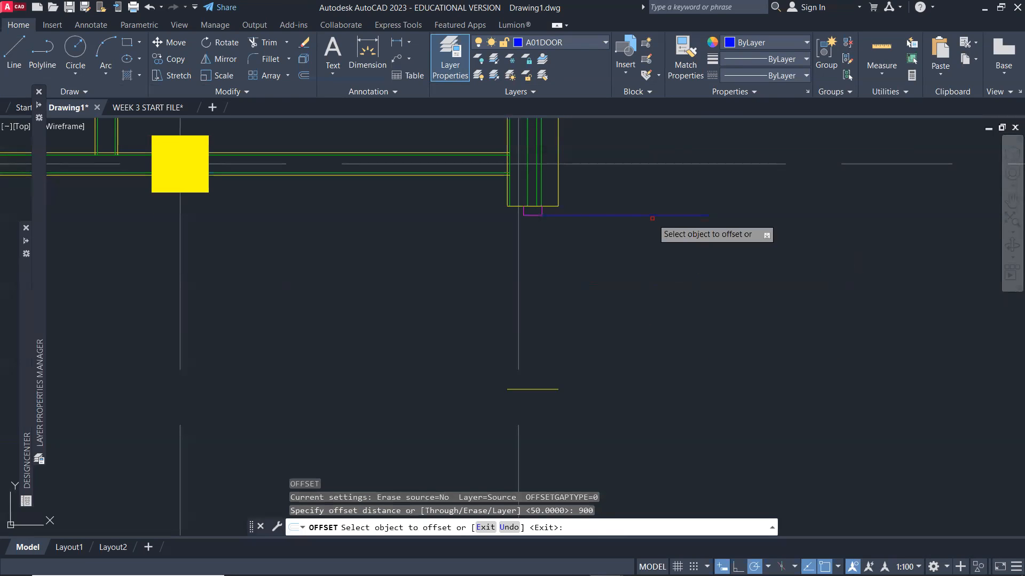
left_click(653, 216)
left_click(642, 288)
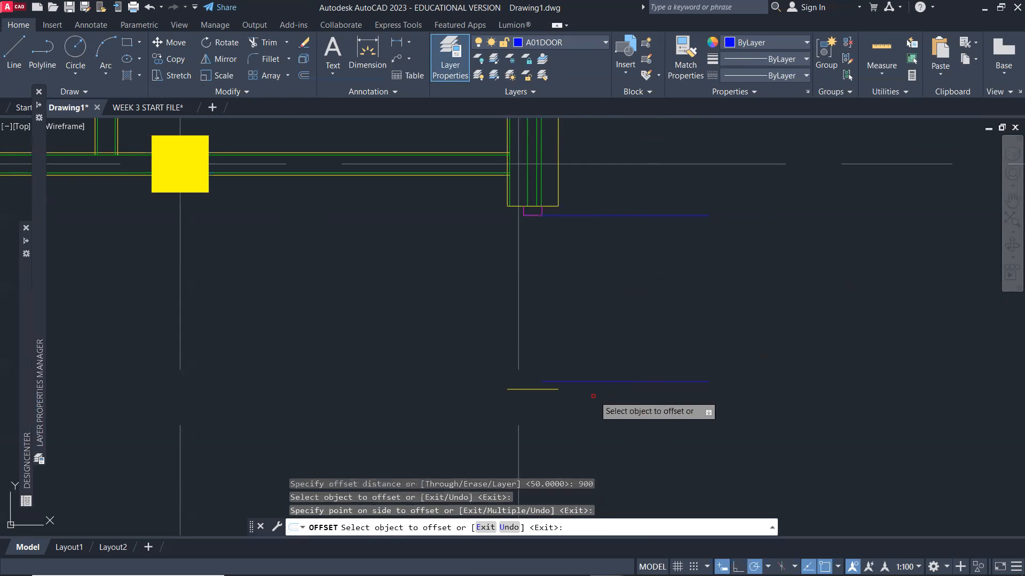
scroll(603, 395, "up", 2)
scroll(603, 395, "down", 4)
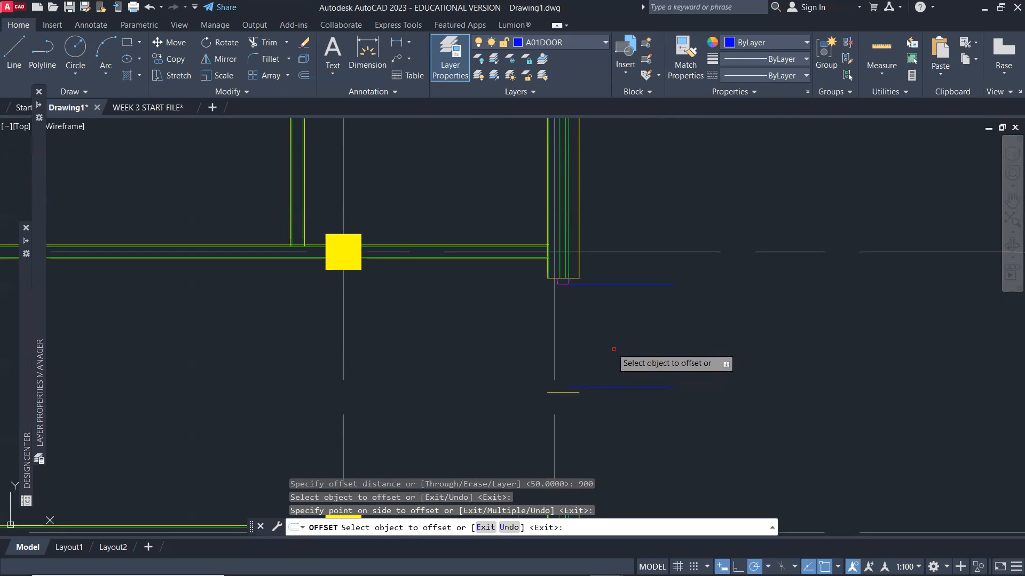
key("Return")
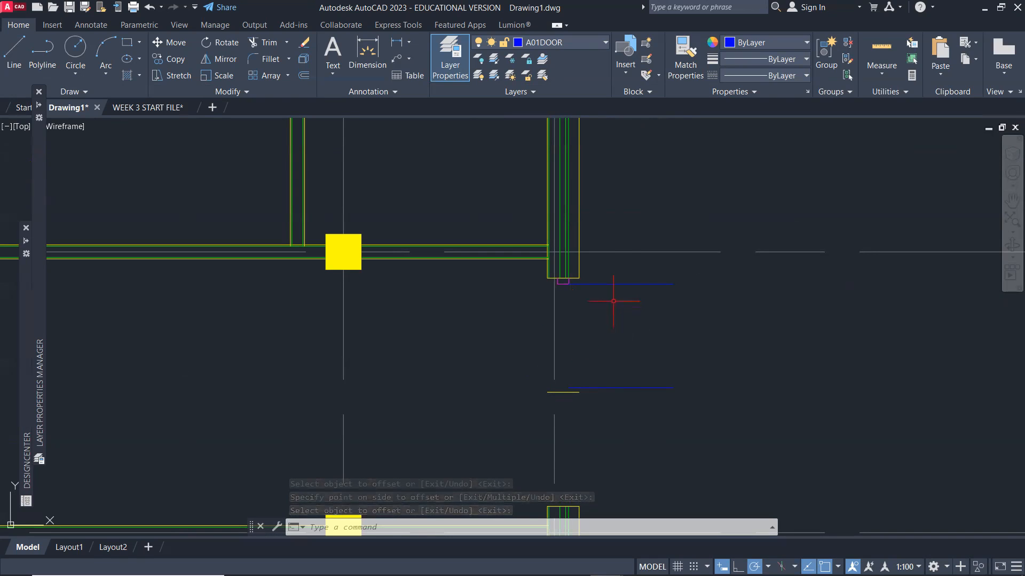
Draw the door swing as a Start, Center, End arc from the offset line's left end, centred on the leaf's hinge end, to the leaf's free end.
left_click(104, 74)
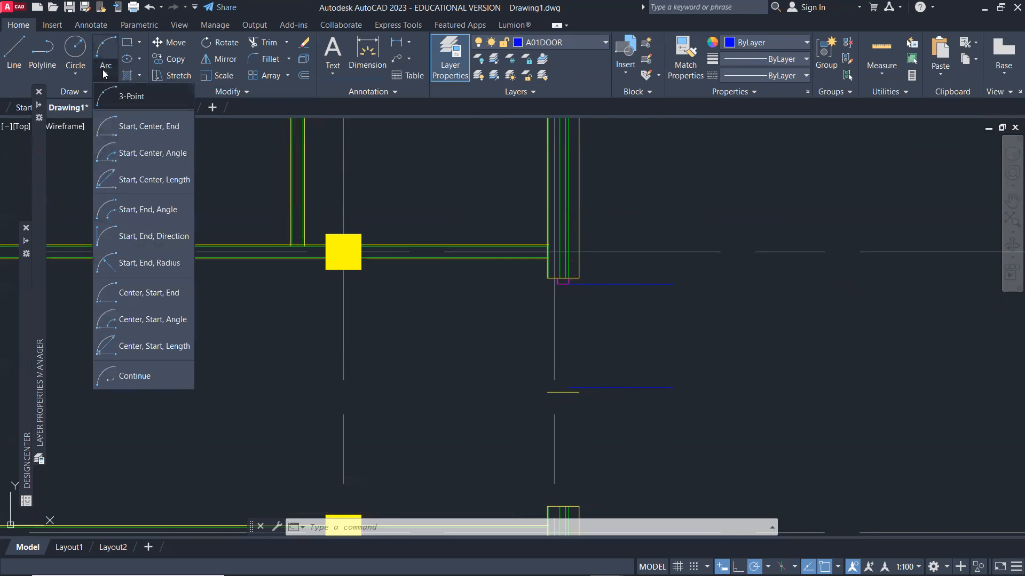
left_click(153, 127)
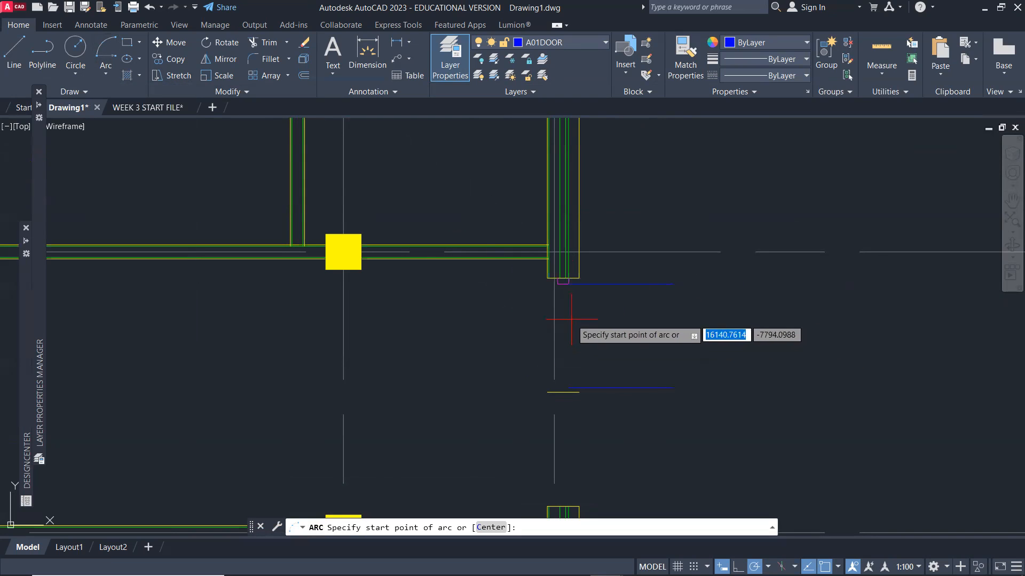
scroll(576, 386, "up", 4)
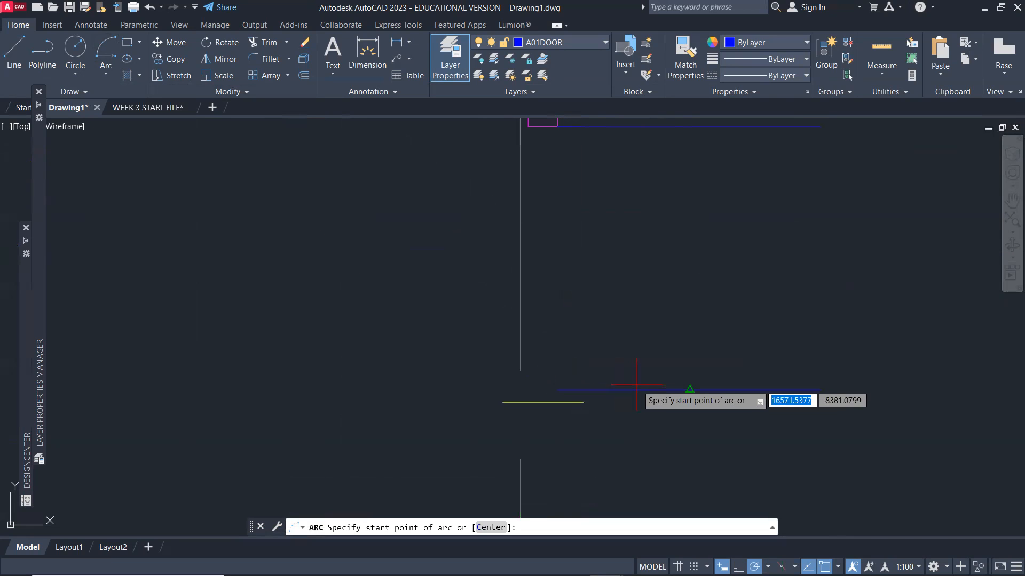
left_click(557, 391)
scroll(558, 349, "down", 4)
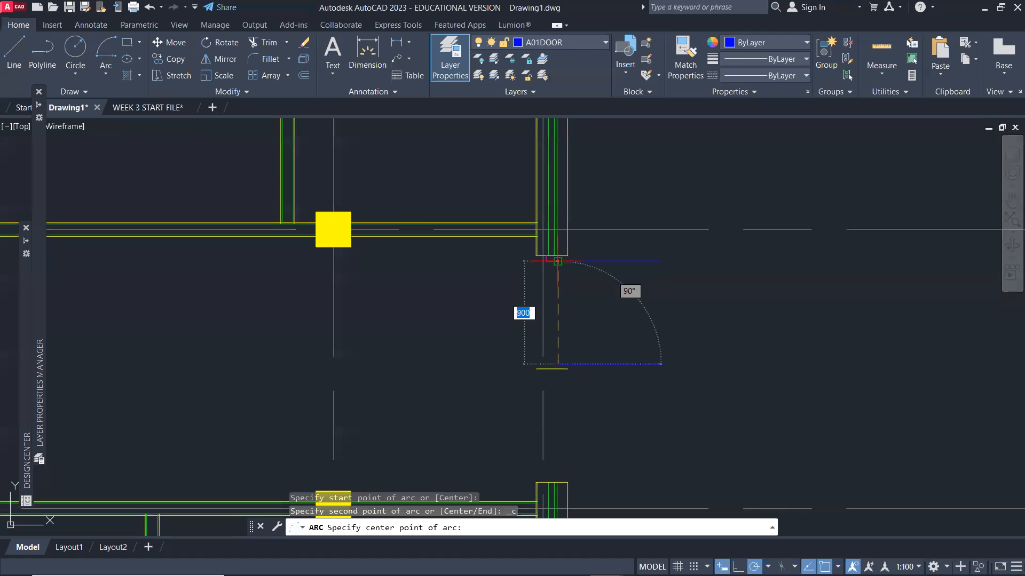
left_click(558, 261)
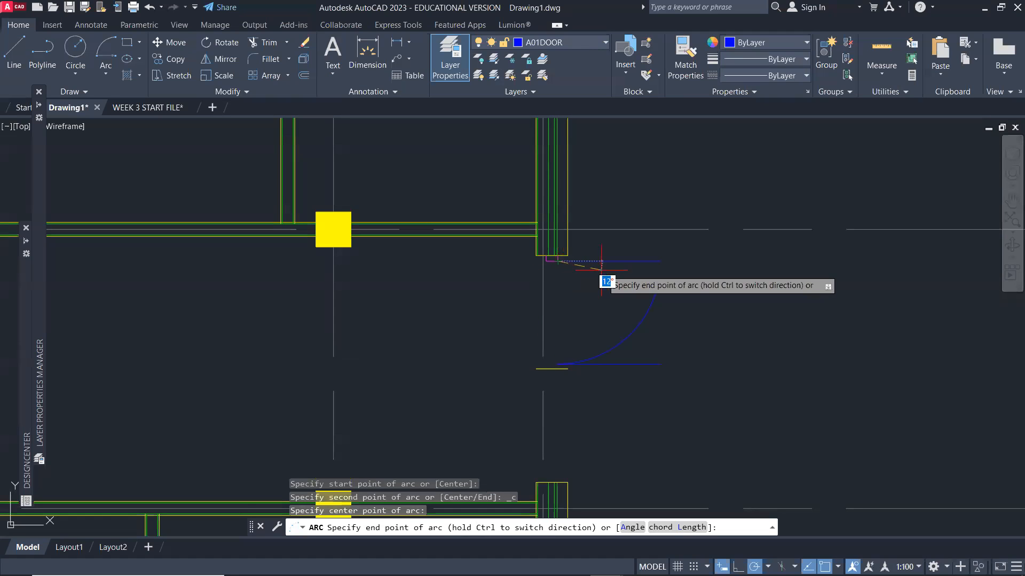
left_click(669, 264)
key("Return")
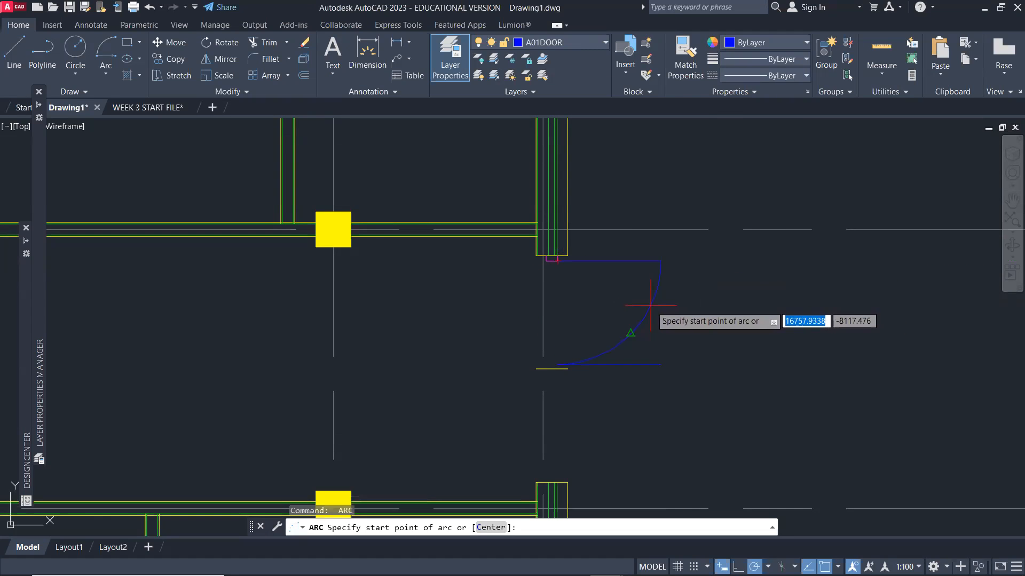
key("Return")
key("Escape")
key("Escape")
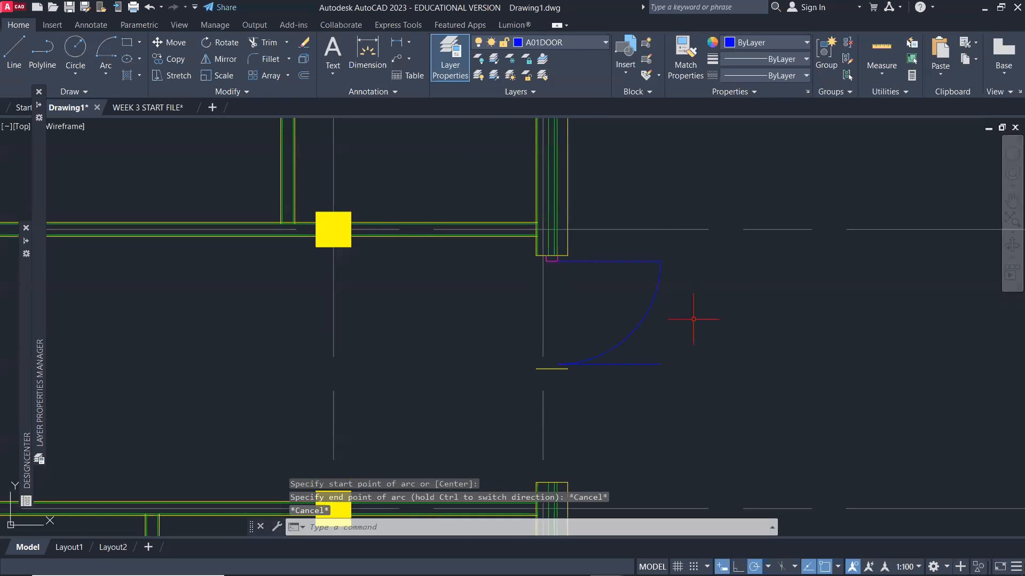
Set the door swing arc's colour to grey.
left_click(654, 305)
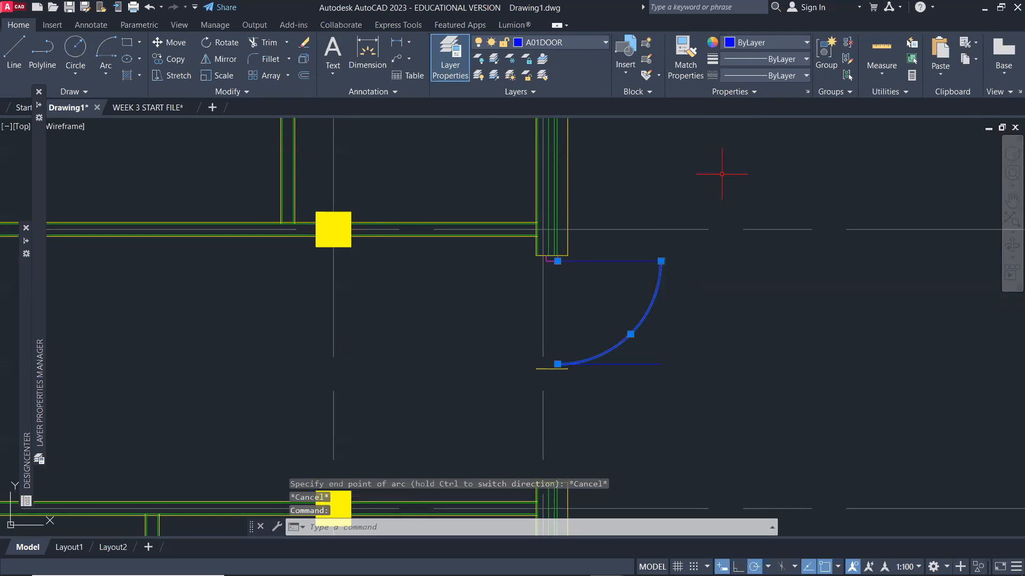
left_click(783, 47)
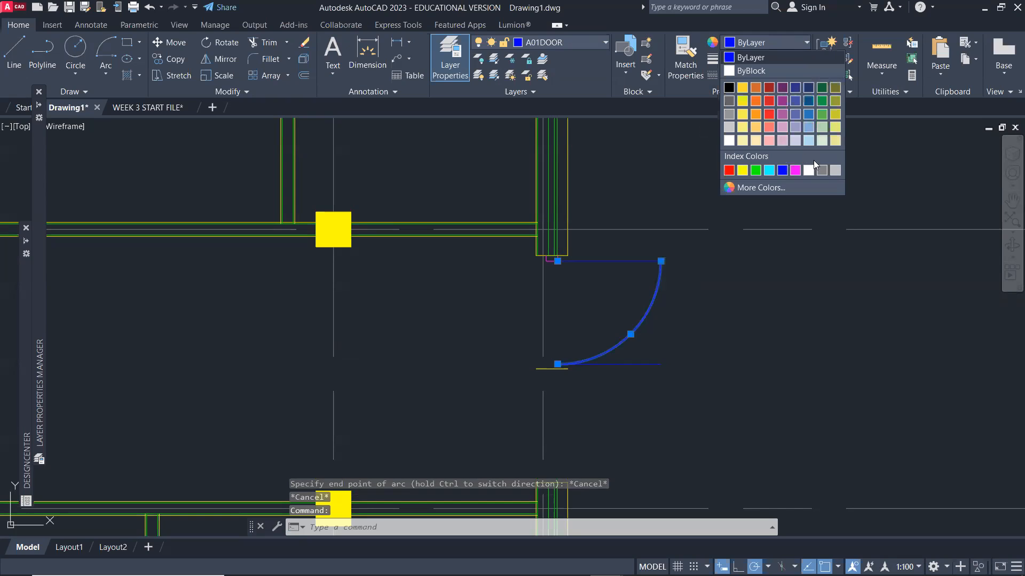
left_click(820, 170)
key("Escape")
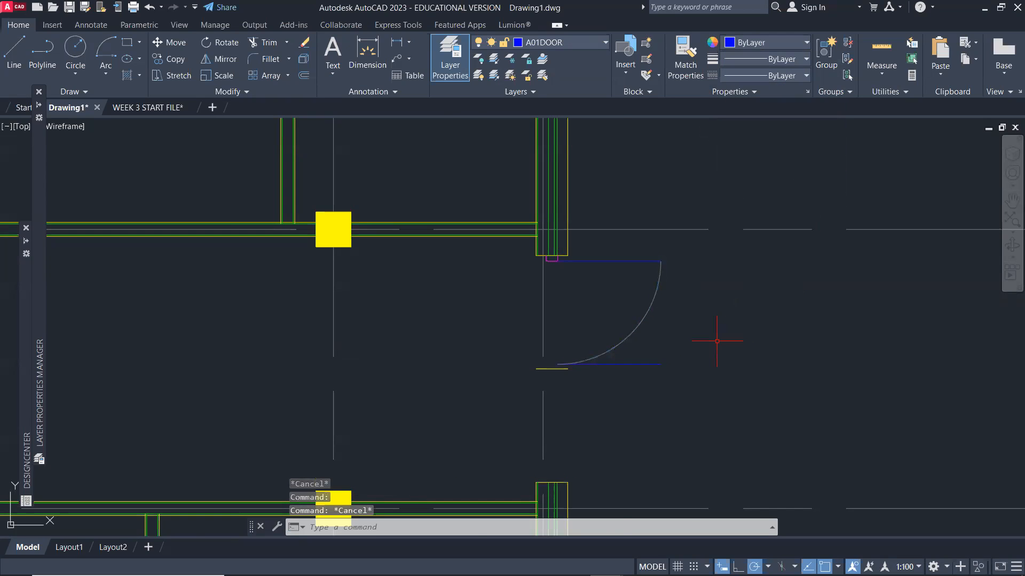
Delete the lower blue offset line at the bottom of the door swing arc.
scroll(614, 363, "down", 2)
scroll(605, 367, "up", 4)
left_click(804, 346)
left_click(780, 326)
key("Delete")
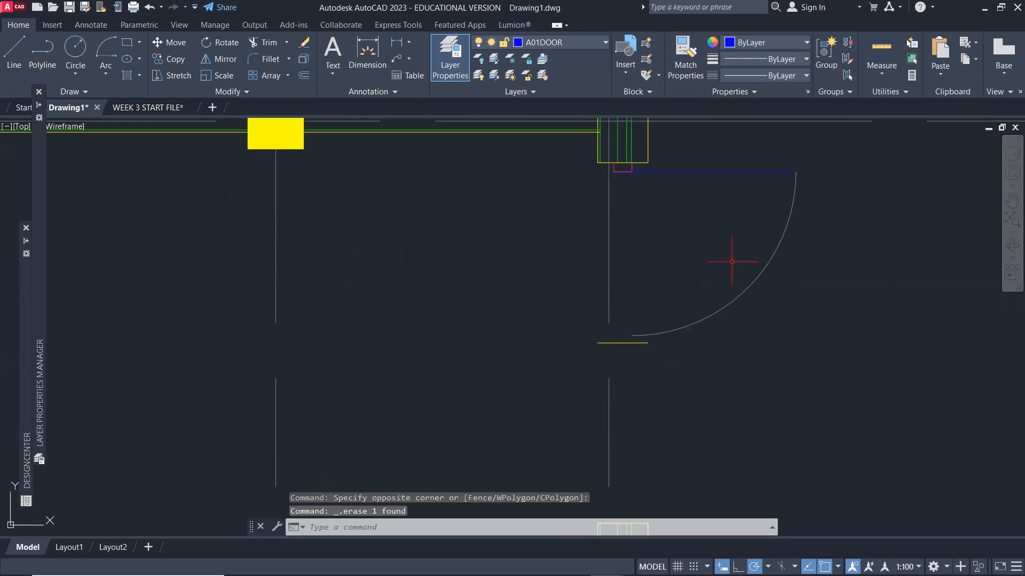
type("mi")
key("Return")
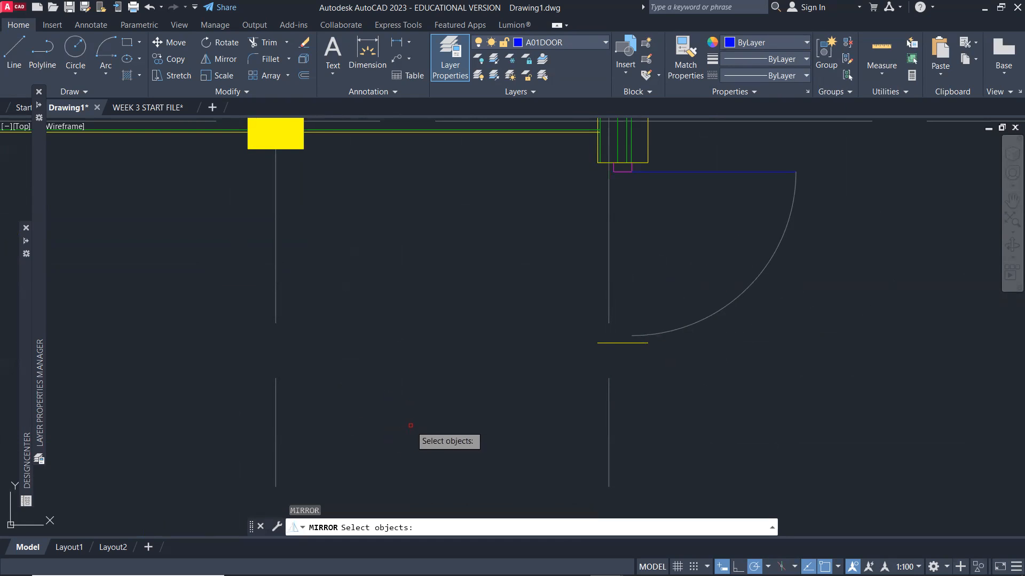
left_click(771, 320)
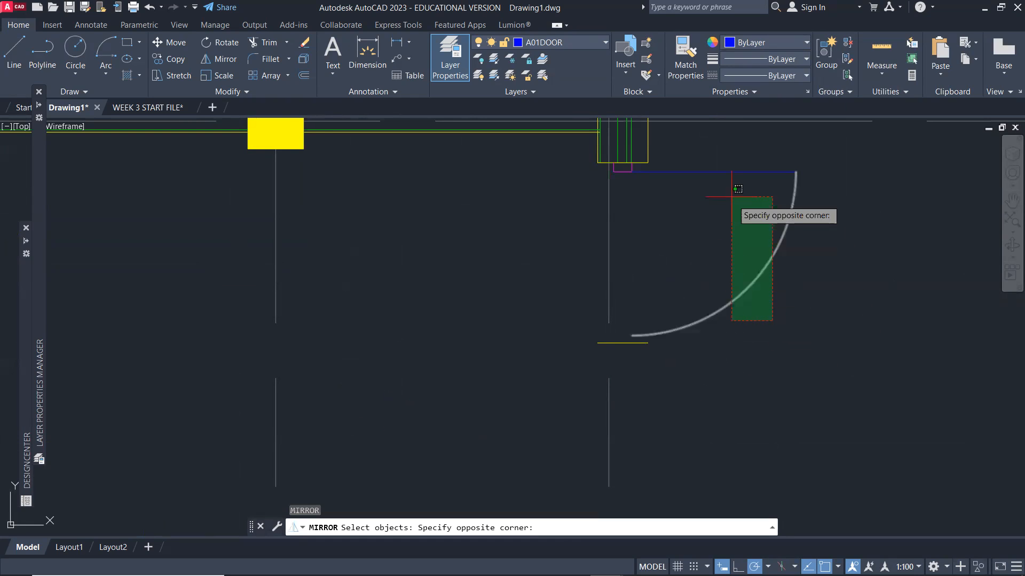
left_click(710, 167)
scroll(624, 174, "up", 3)
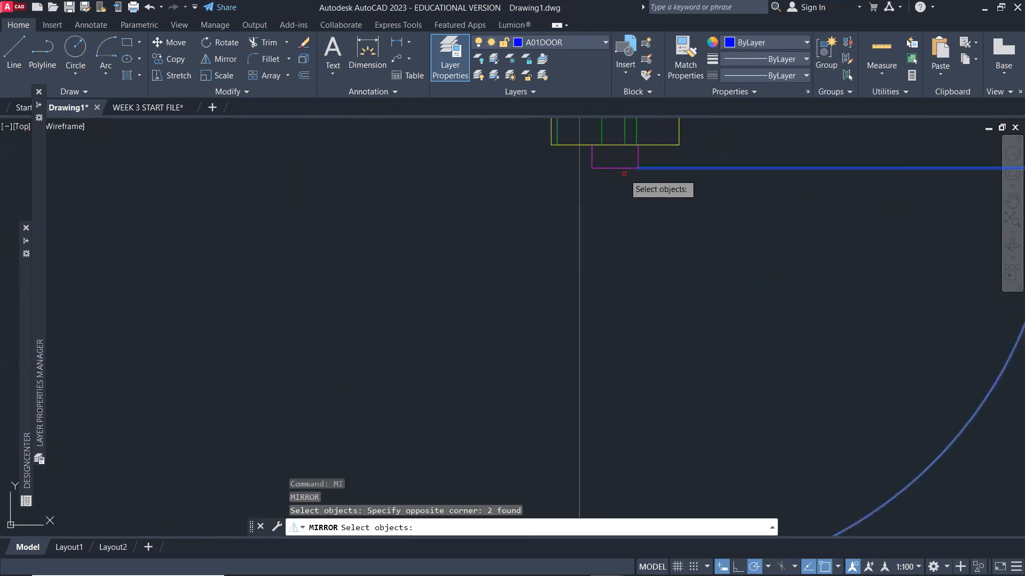
left_click(585, 134)
left_click(683, 212)
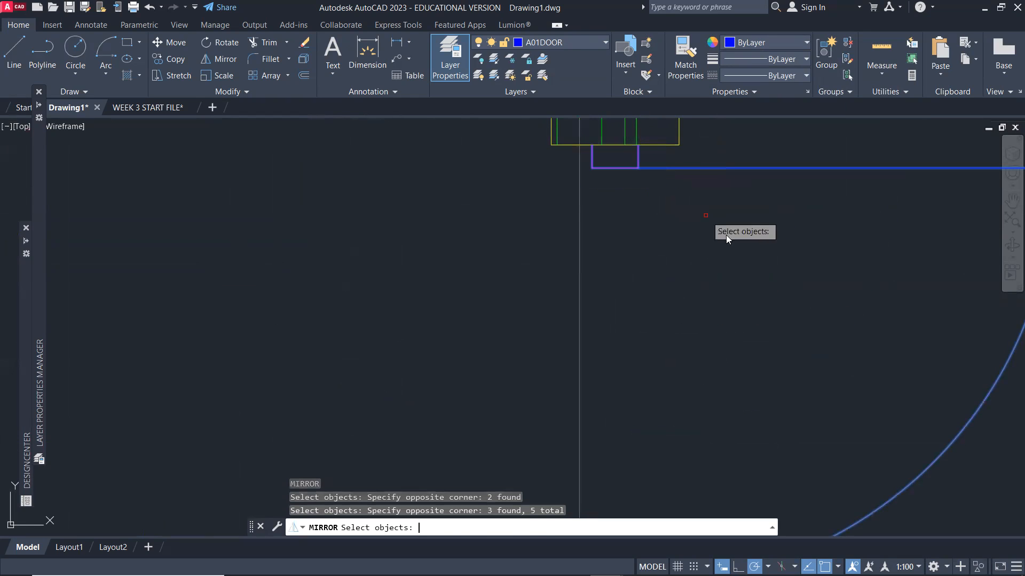
key("Return")
scroll(728, 240, "down", 3)
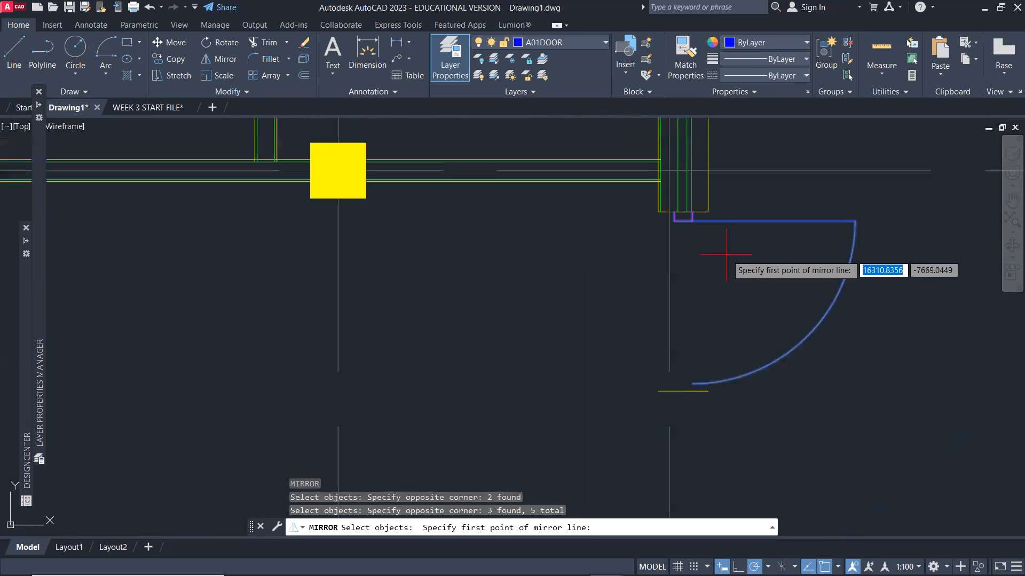
left_click(708, 391)
left_click(855, 391)
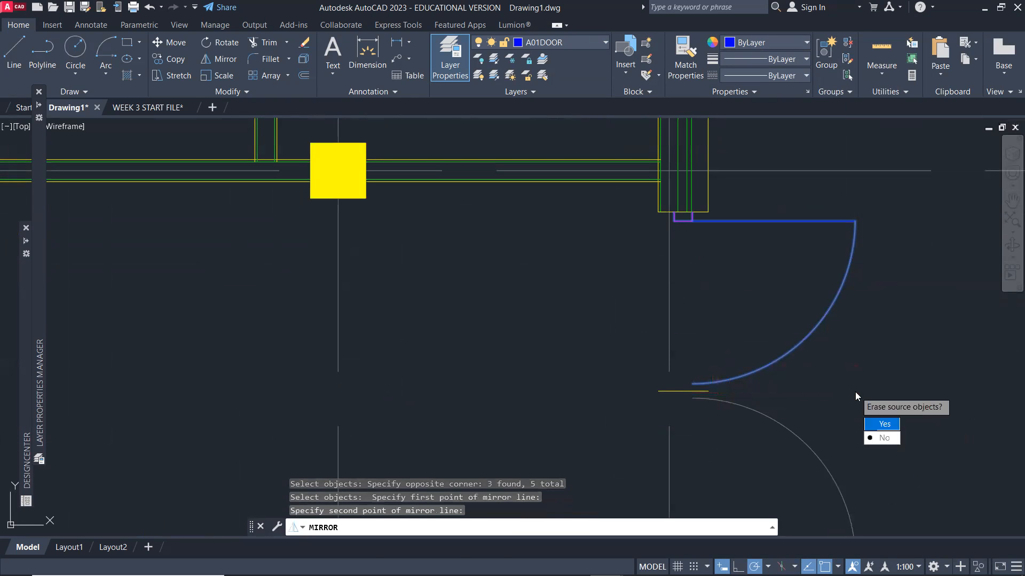
scroll(833, 393, "down", 5)
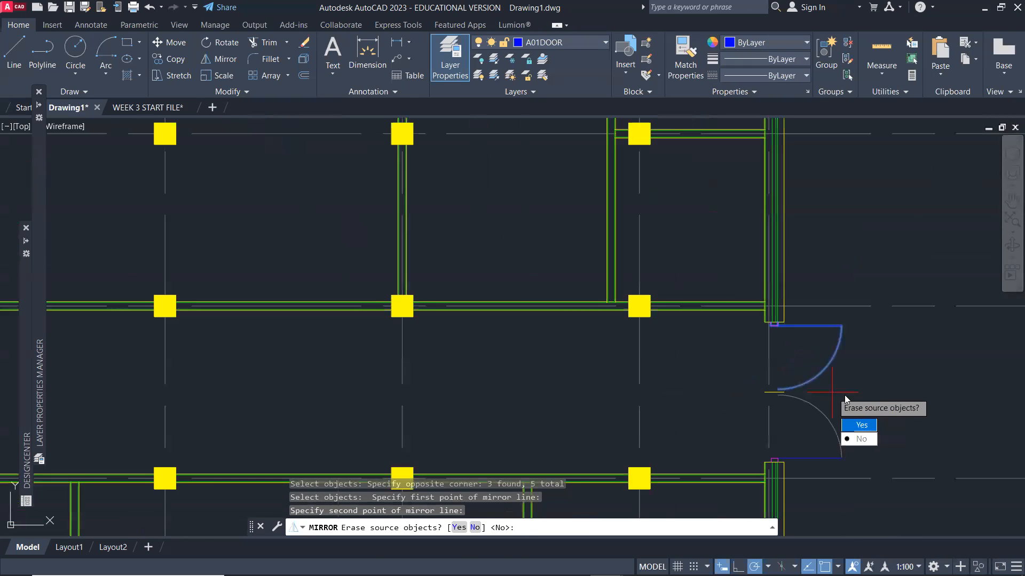
scroll(786, 379, "up", 3)
scroll(785, 378, "up", 1)
middle_click_drag(749, 432, 765, 310)
key("Escape")
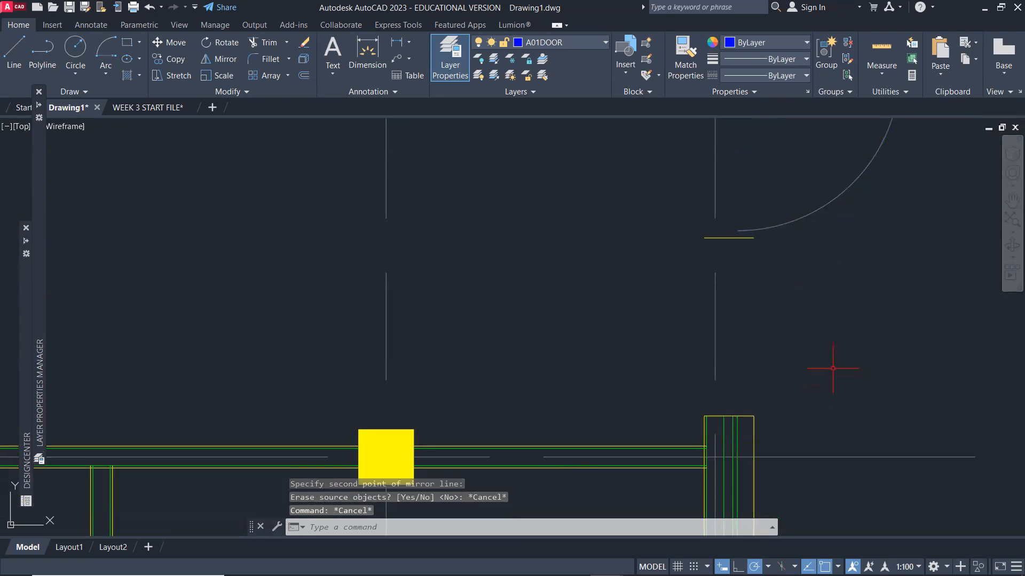
Try to mirror the door leaf, swing arc and jamb about the short yellow horizontal line, erasing the source objects.
type("mi")
key("Return")
scroll(811, 338, "down", 2)
left_click(852, 268)
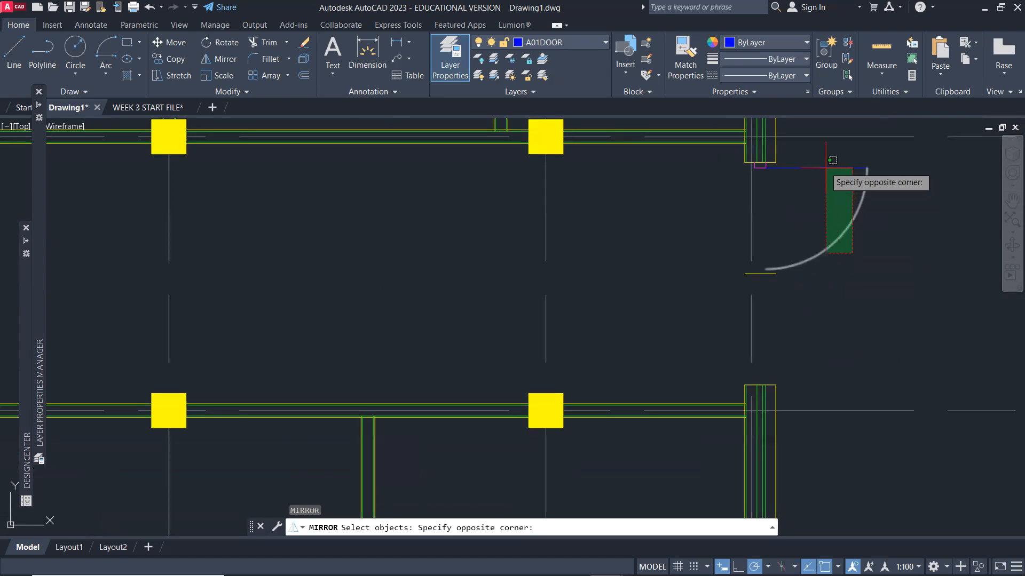
left_click(774, 155)
scroll(751, 145, "up", 2)
left_click(753, 161)
left_click(851, 234)
key("Return")
scroll(846, 303, "down", 4)
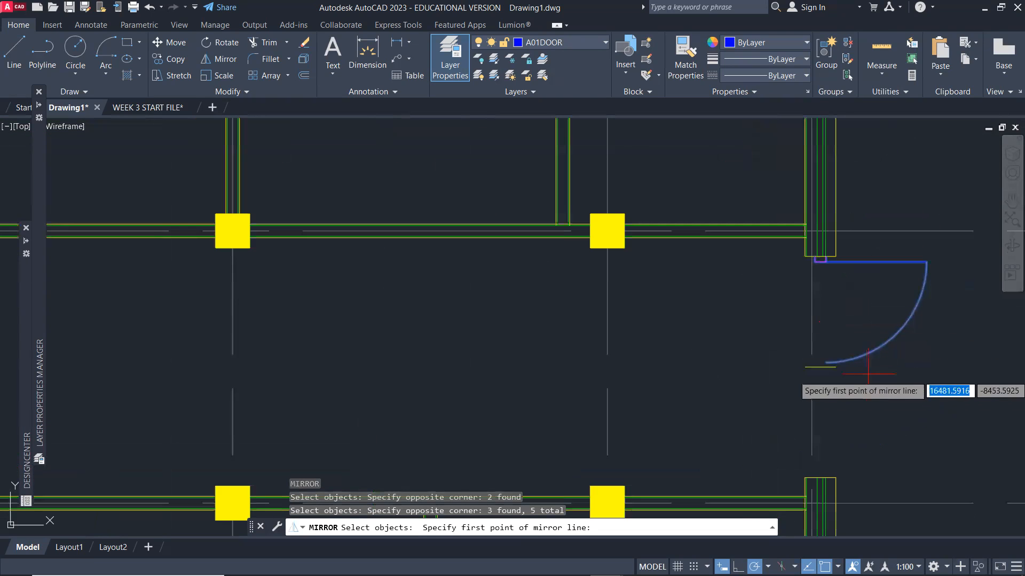
left_click(835, 367)
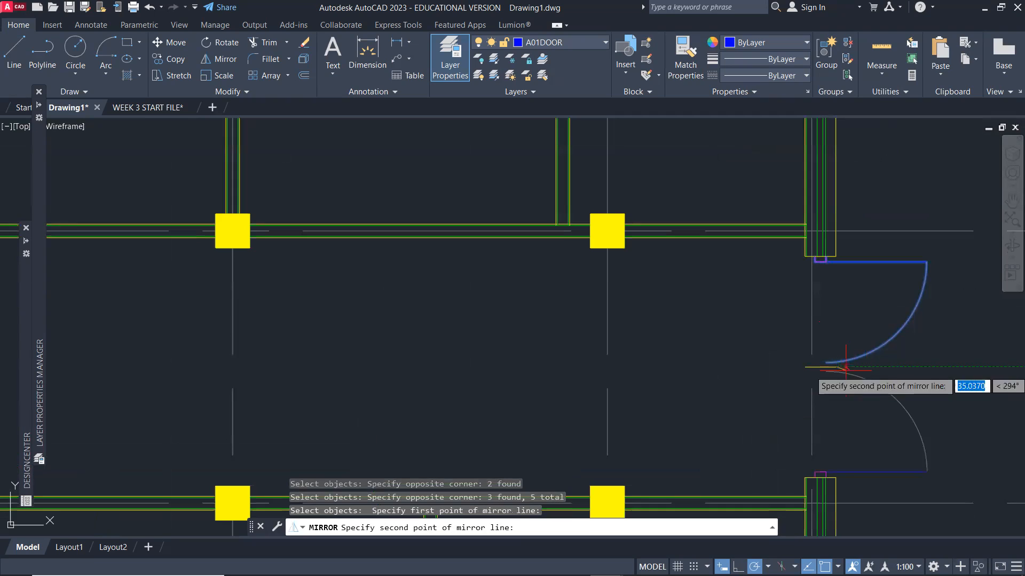
left_click(910, 368)
left_click(938, 400)
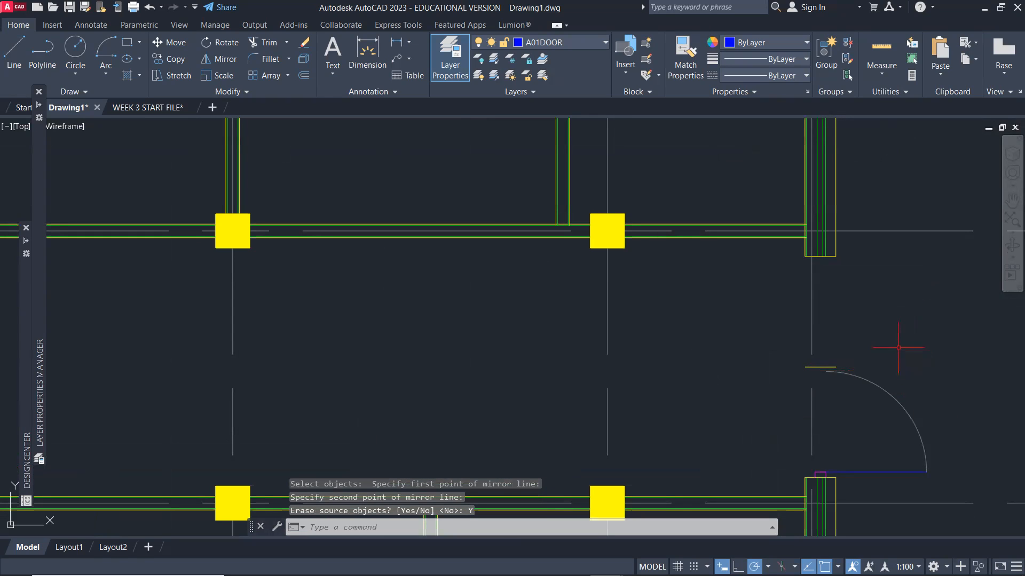
key("ctrl+z")
Mirror the door leaf, swing arc and magenta jamb downward about the short yellow horizontal line, keeping the source objects.
scroll(865, 342, "down", 4)
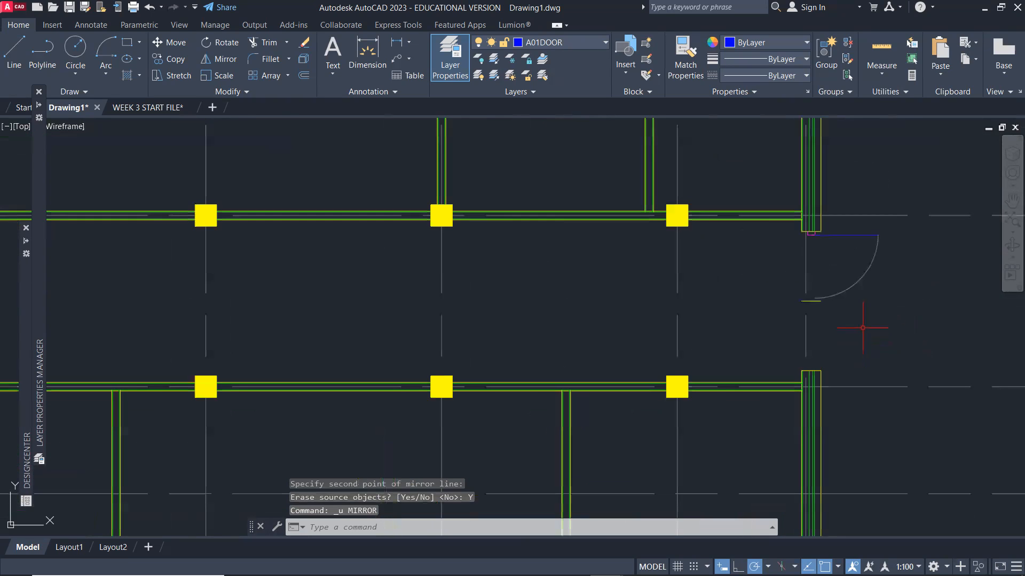
type("mi")
key("Return")
left_click(879, 307)
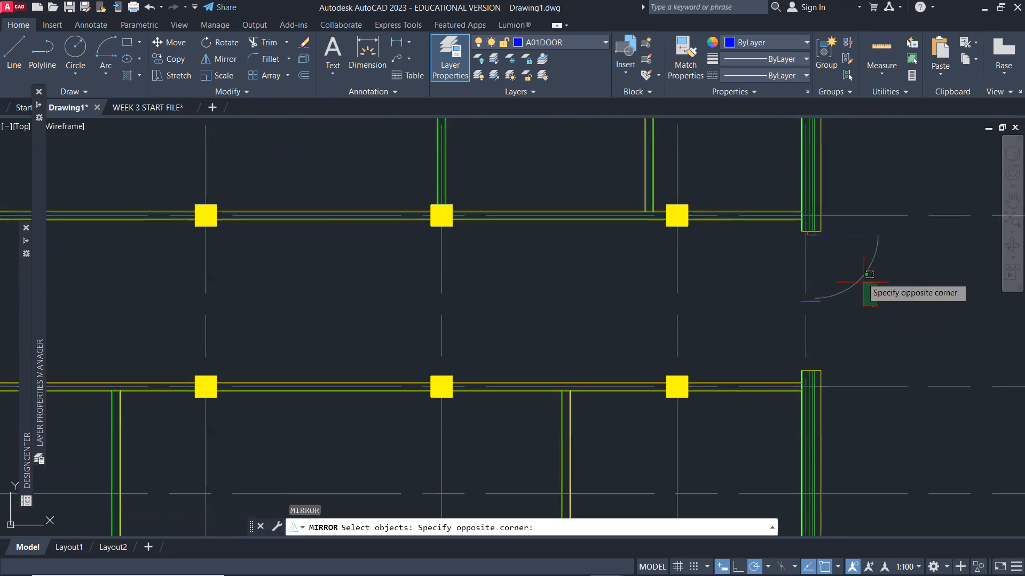
left_click(814, 218)
scroll(804, 228, "up", 4)
left_click(814, 229)
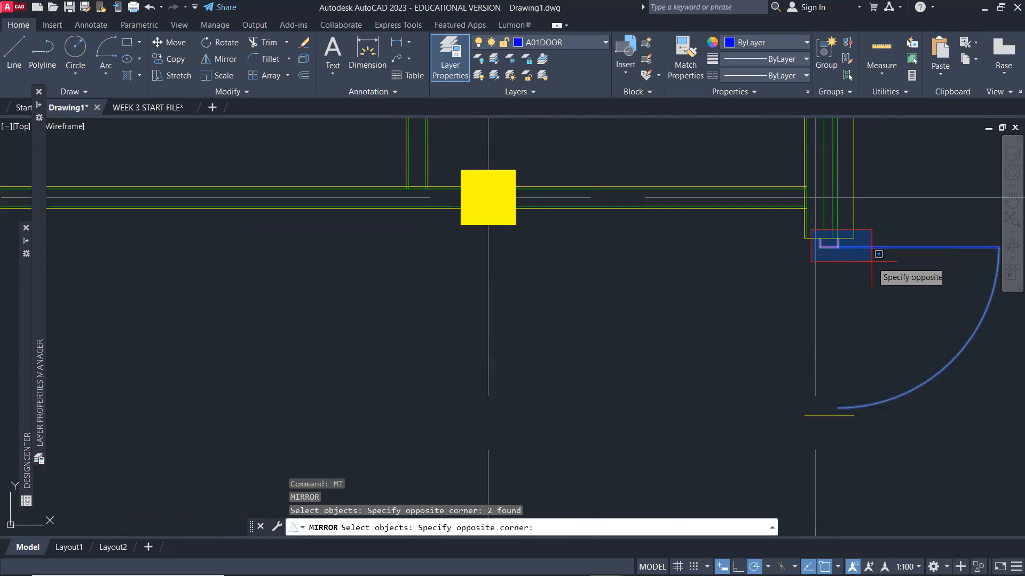
left_click(896, 285)
key("Return")
scroll(882, 290, "down", 2)
scroll(882, 289, "down", 2)
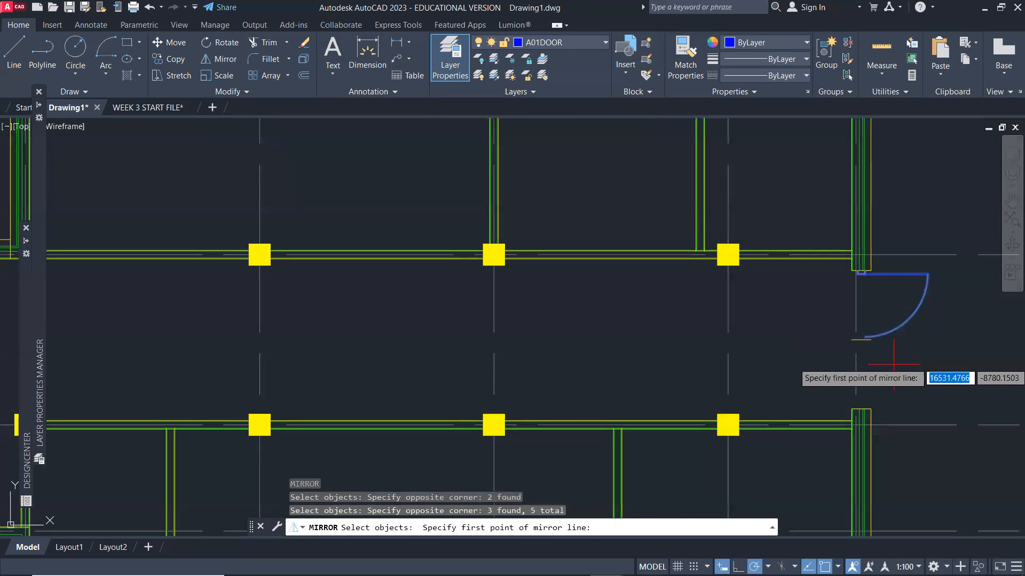
left_click(876, 340)
left_click(924, 345)
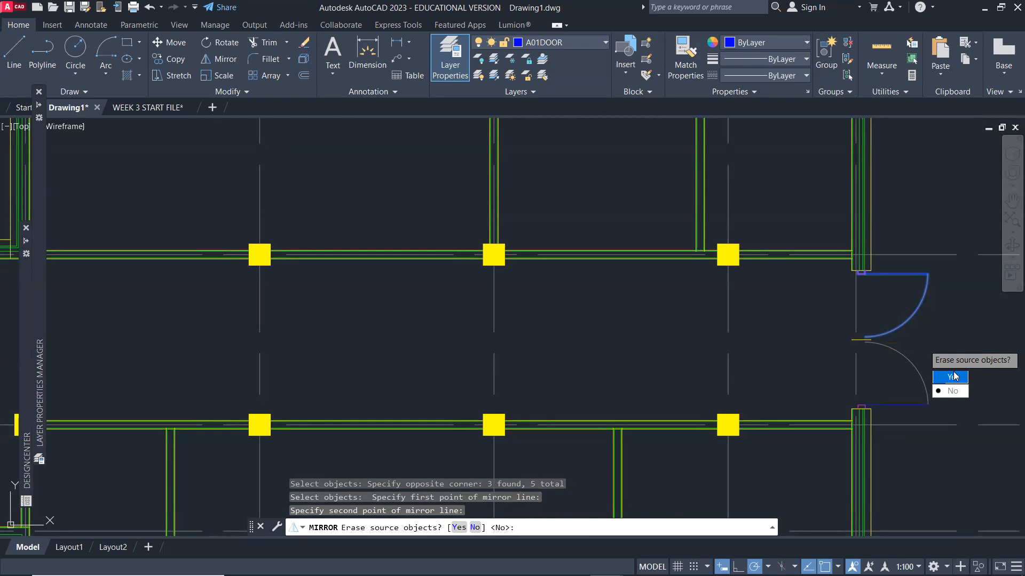
left_click(954, 391)
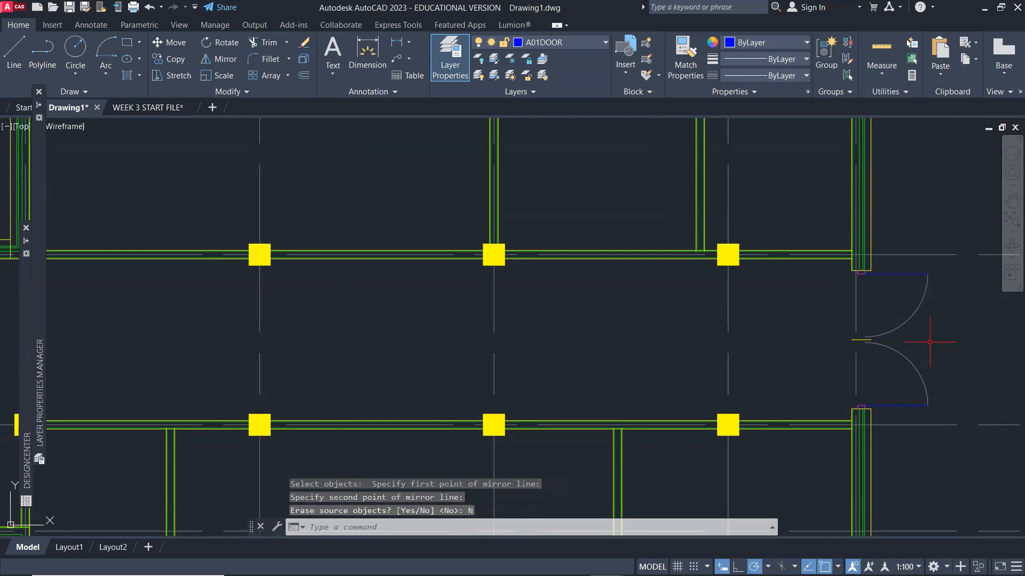
scroll(929, 342, "down", 2)
middle_click_drag(915, 343, 681, 325)
scroll(664, 339, "up", 4)
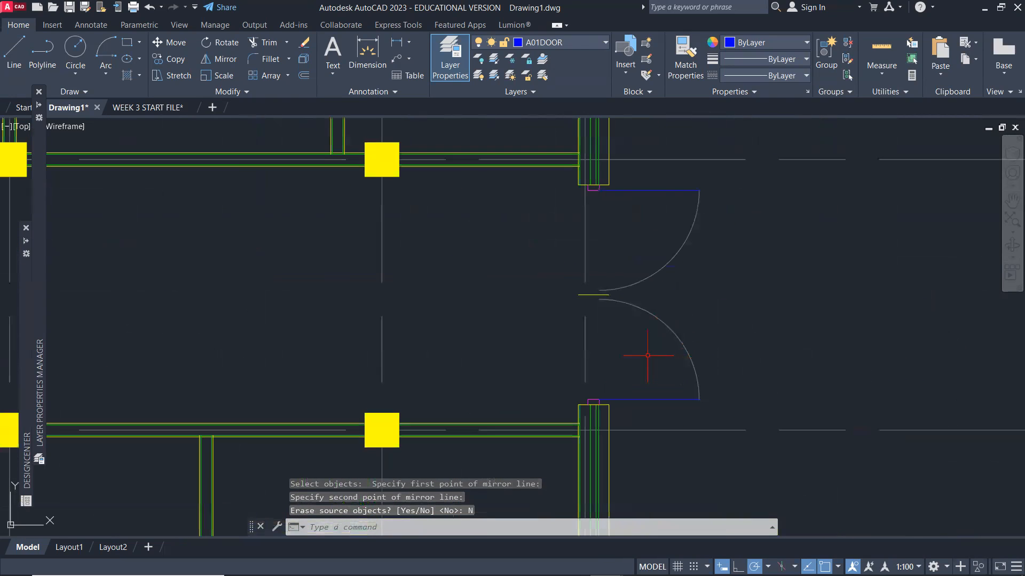
Copy the upper magenta jamb from its outer corner at the wall to the midpoint of the short yellow line between the doors.
scroll(603, 296, "up", 3)
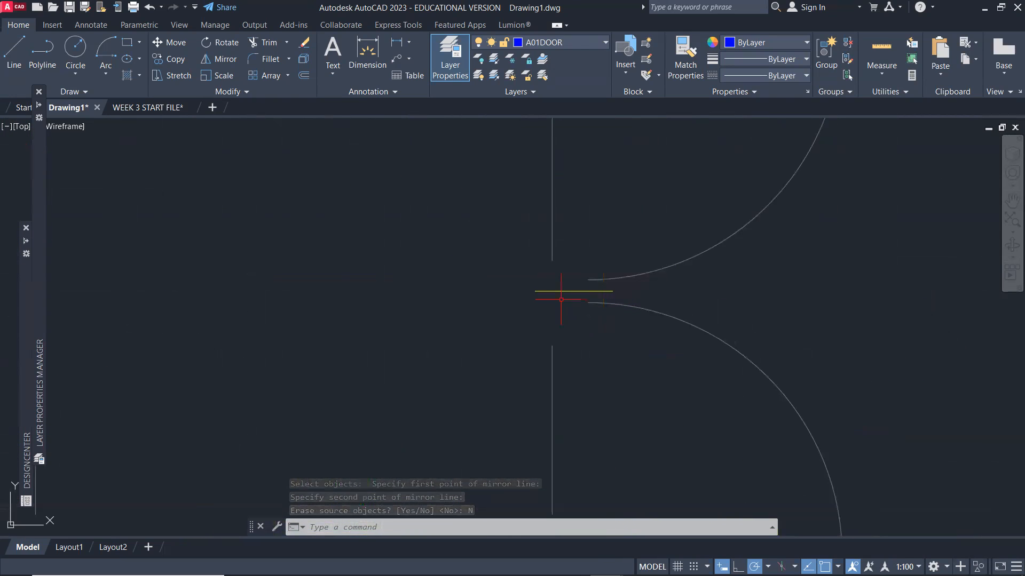
scroll(563, 334, "down", 2)
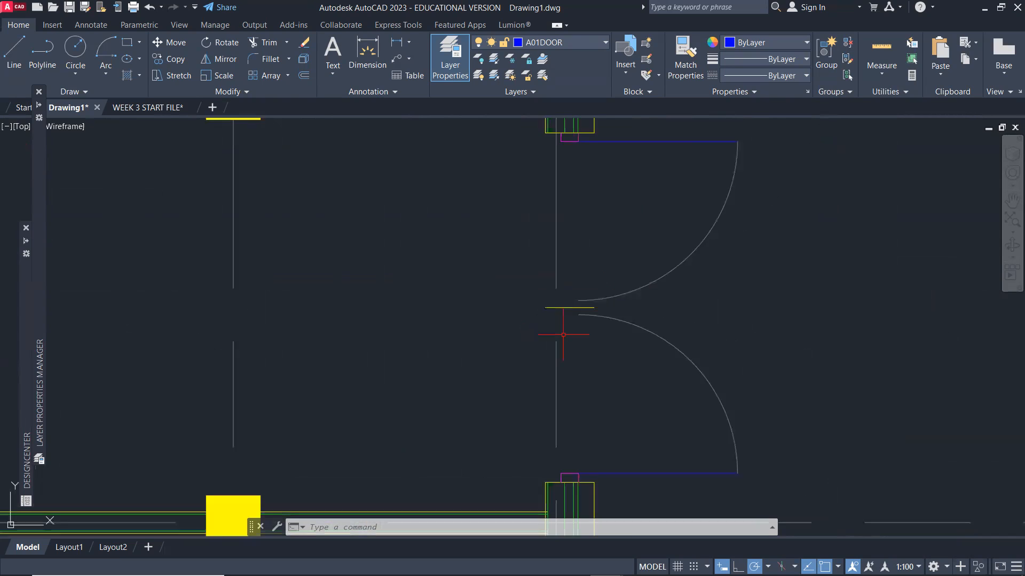
scroll(563, 334, "down", 2)
scroll(568, 230, "up", 4)
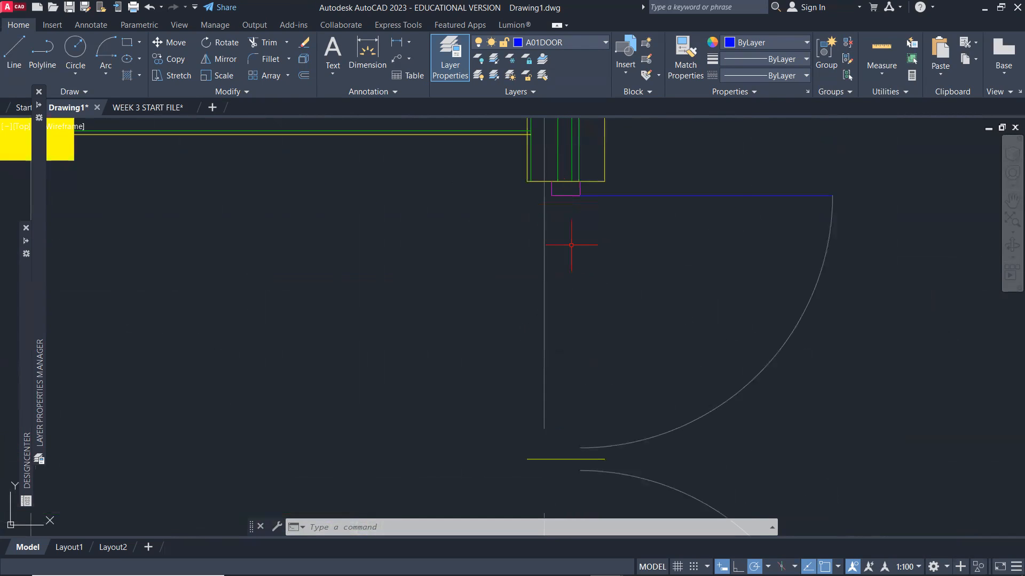
type("o")
key("Return")
scroll(548, 178, "up", 2)
left_click(548, 177)
left_click(618, 225)
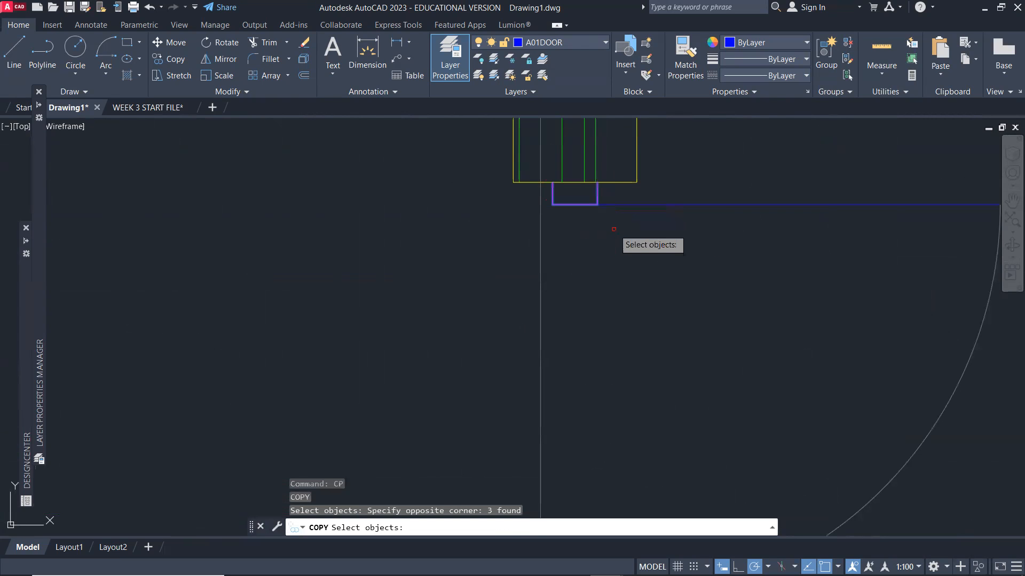
key("Return")
left_click(599, 185)
scroll(606, 251, "down", 4)
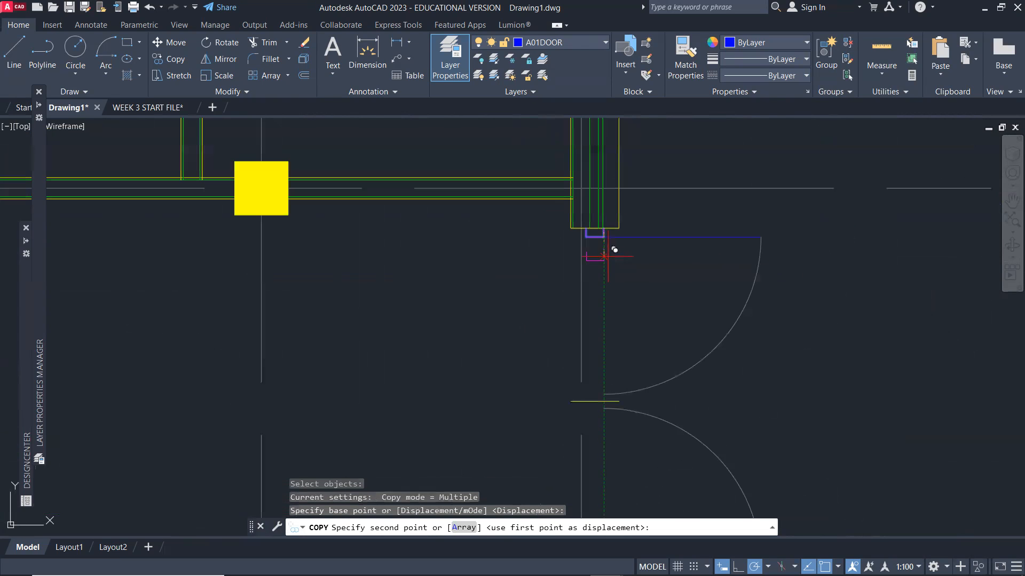
scroll(605, 380, "up", 4)
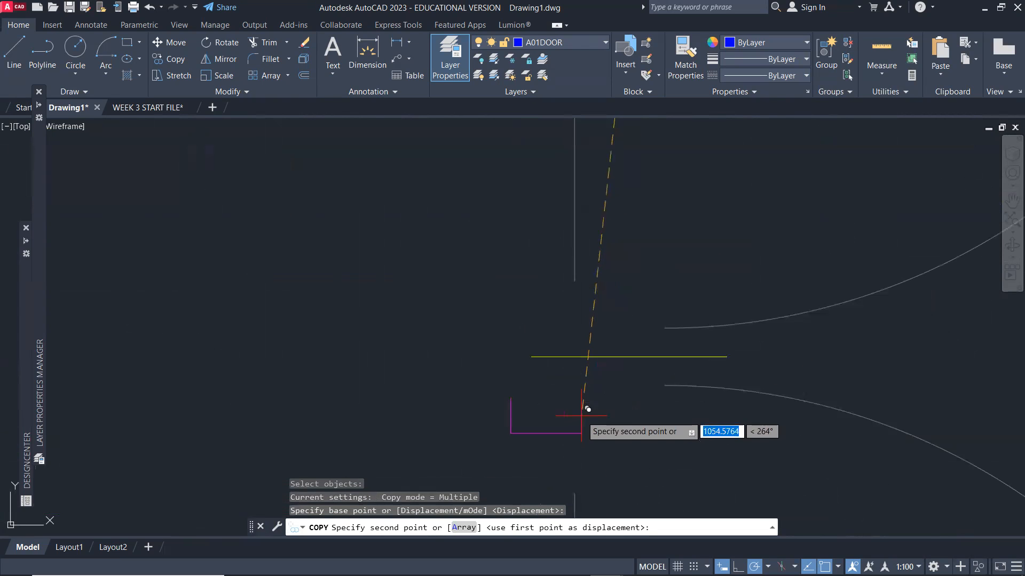
left_click(665, 357)
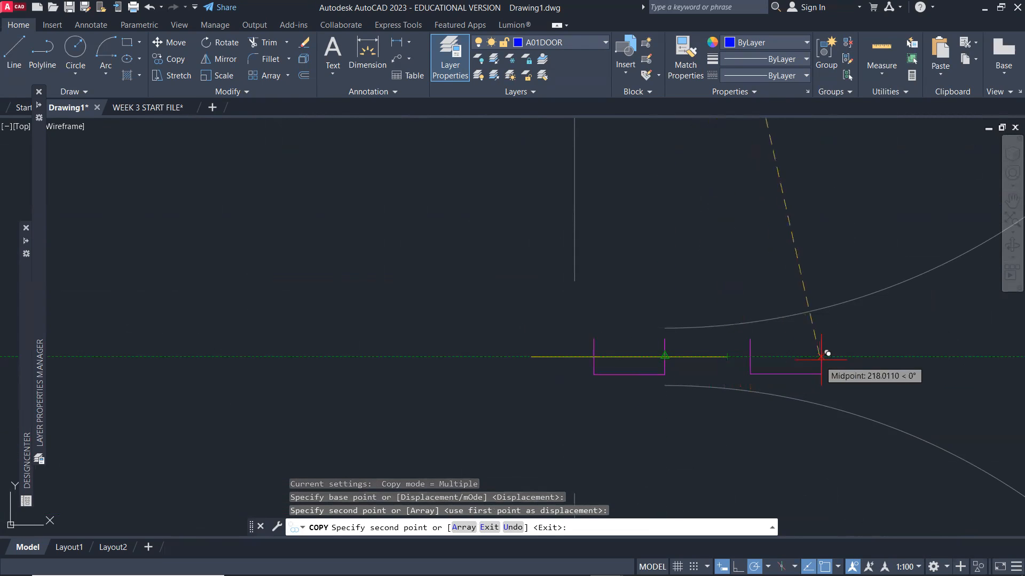
key("Return")
Extend the copied jamb's vertical line beside the swing arcs in both directions to meet the ends of the two arcs.
scroll(766, 365, "up", 2)
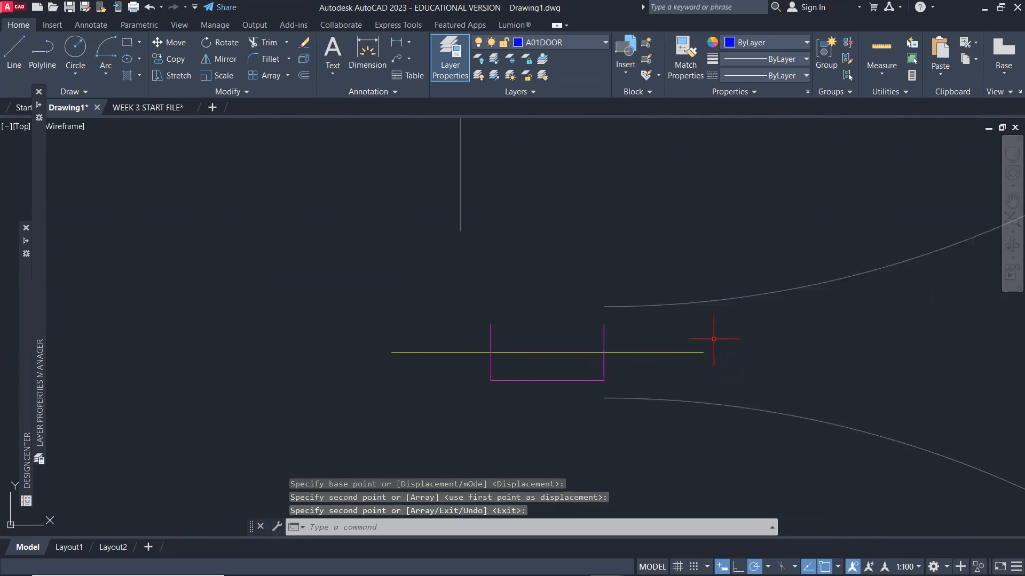
type("tr")
key("Return")
left_click(604, 342, "shift")
left_click(601, 375, "shift")
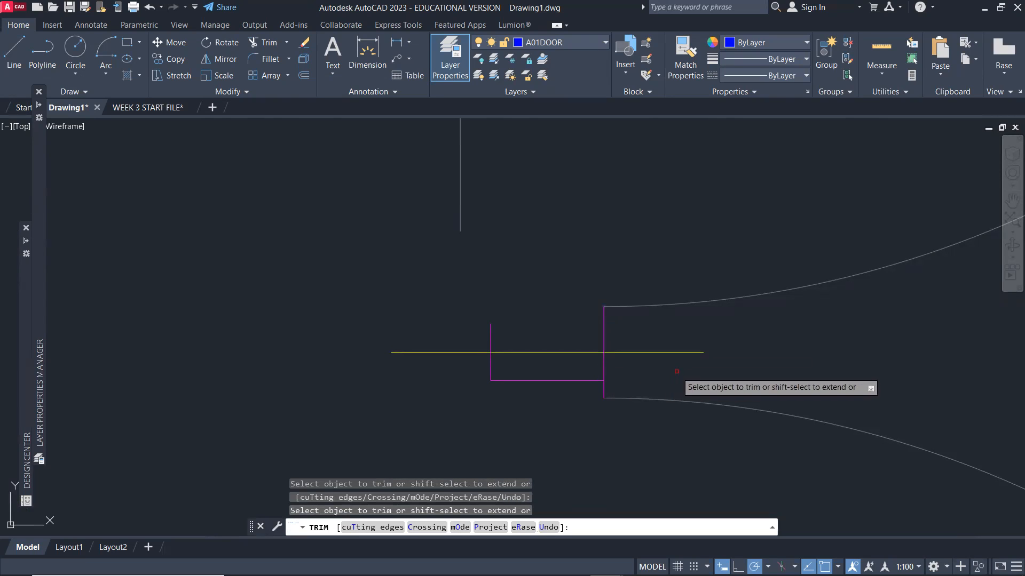
key("Escape")
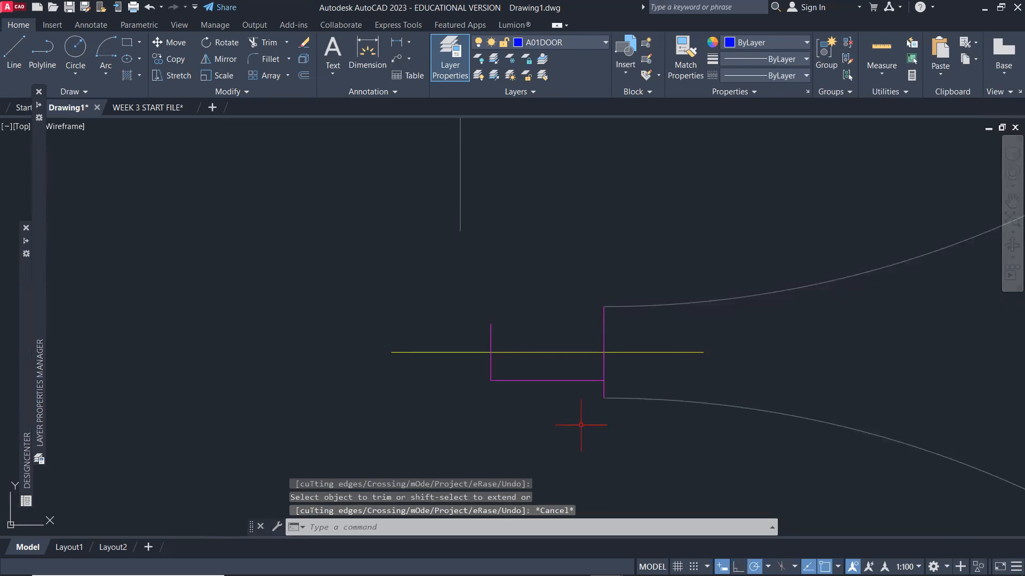
Move the copied jamb's horizontal magenta line down to the lower end of the extended vertical line.
type("m")
key("Return")
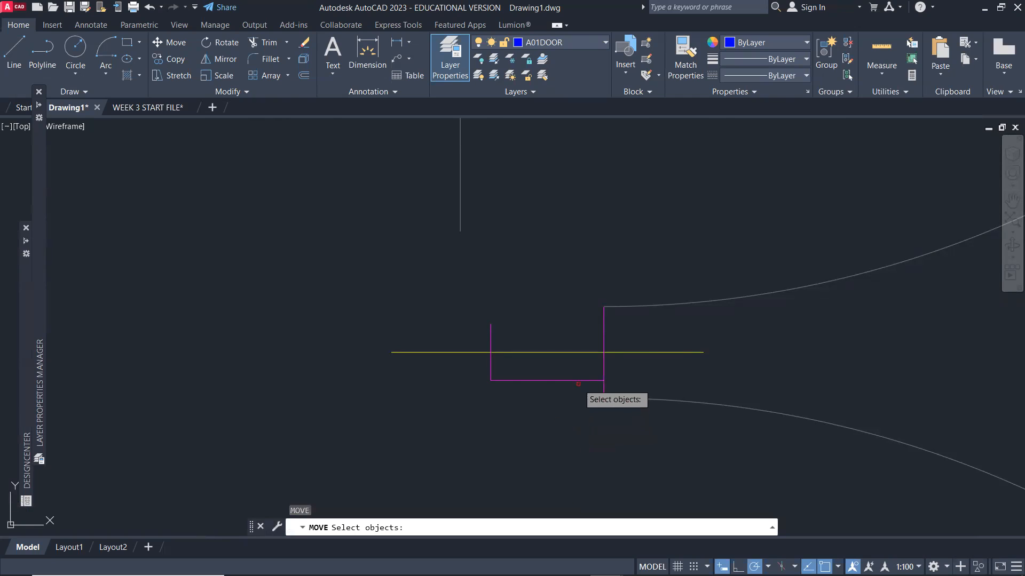
left_click(577, 381)
key("Return")
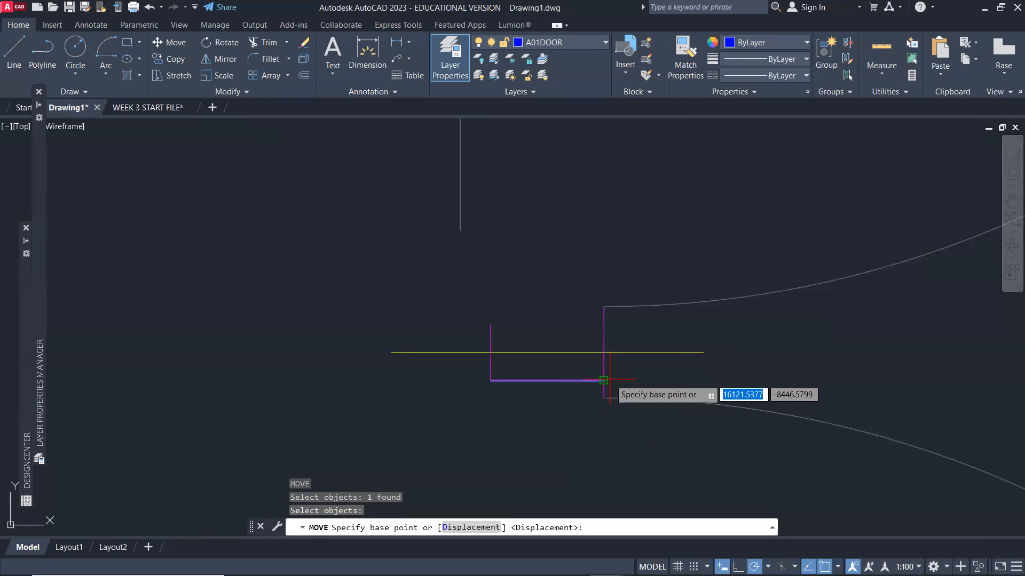
left_click(603, 380)
left_click(605, 398)
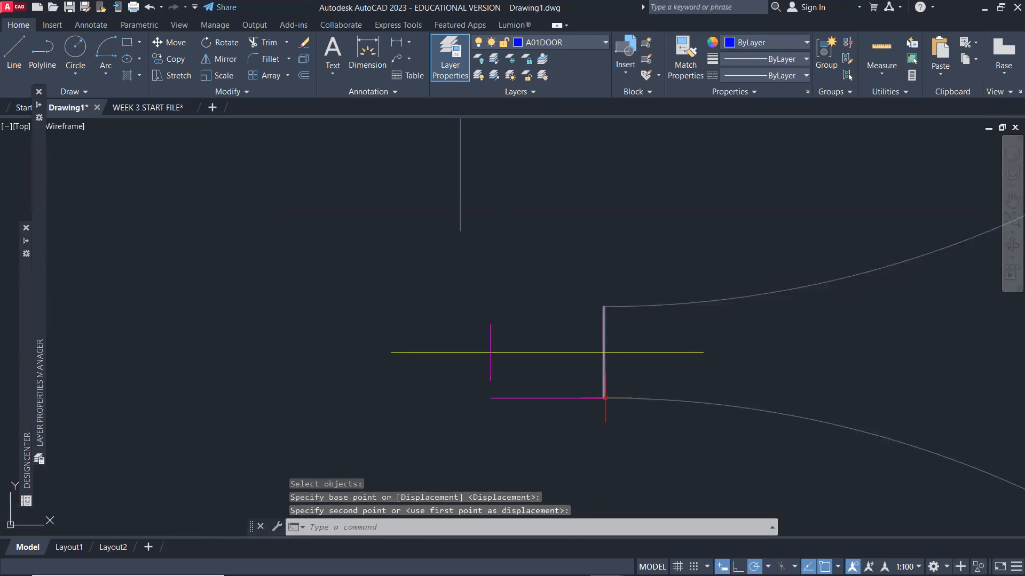
Copy the lower horizontal magenta line to the upper end of the extended vertical line.
type("co")
key("Return")
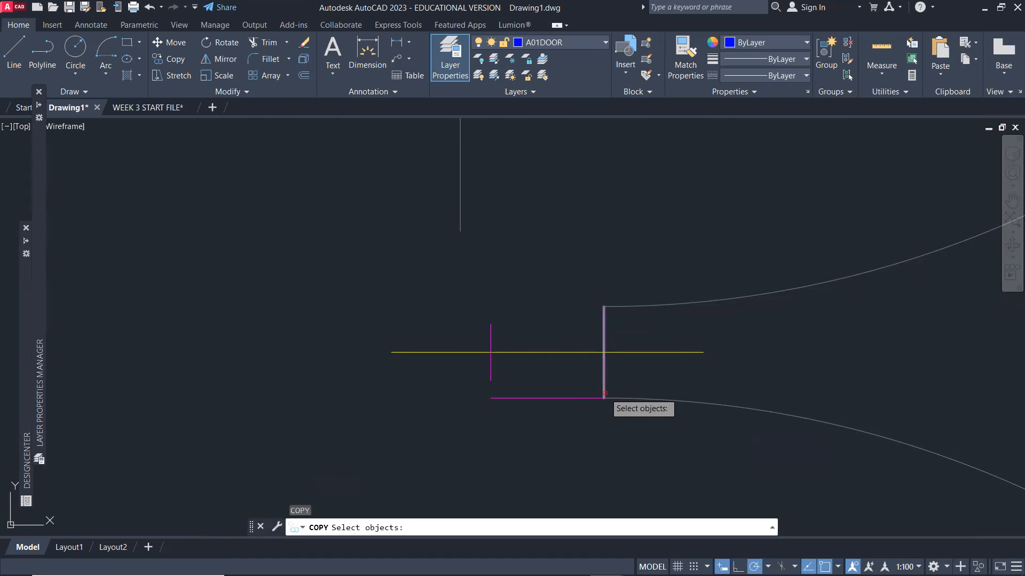
left_click(586, 398)
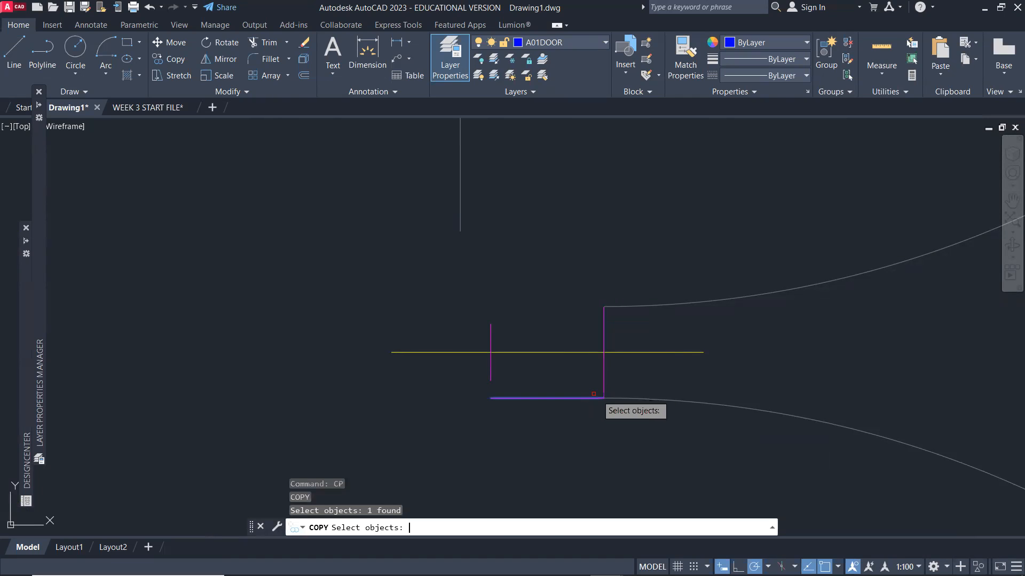
key("Return")
left_click(603, 399)
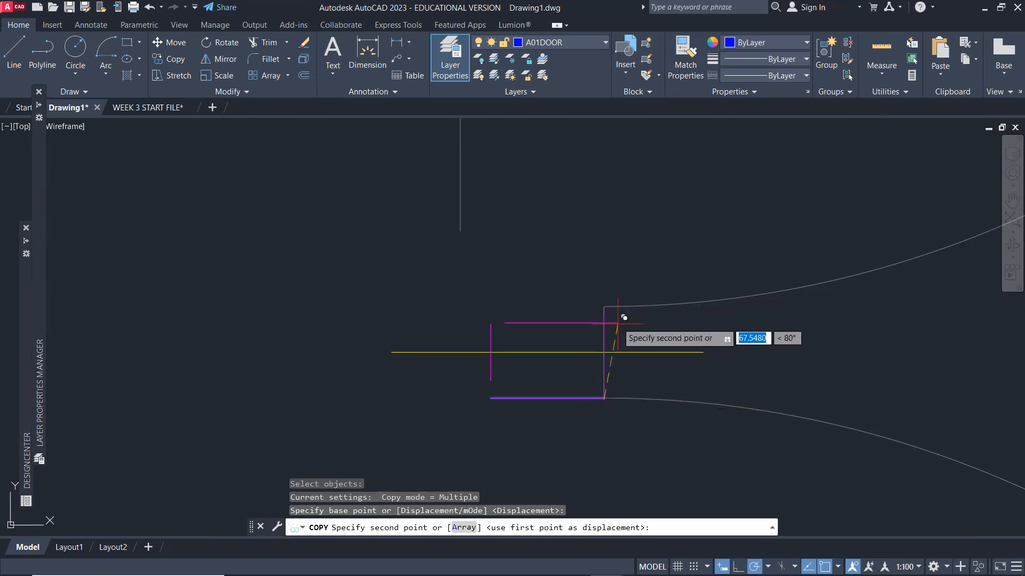
left_click(603, 306)
key("Return")
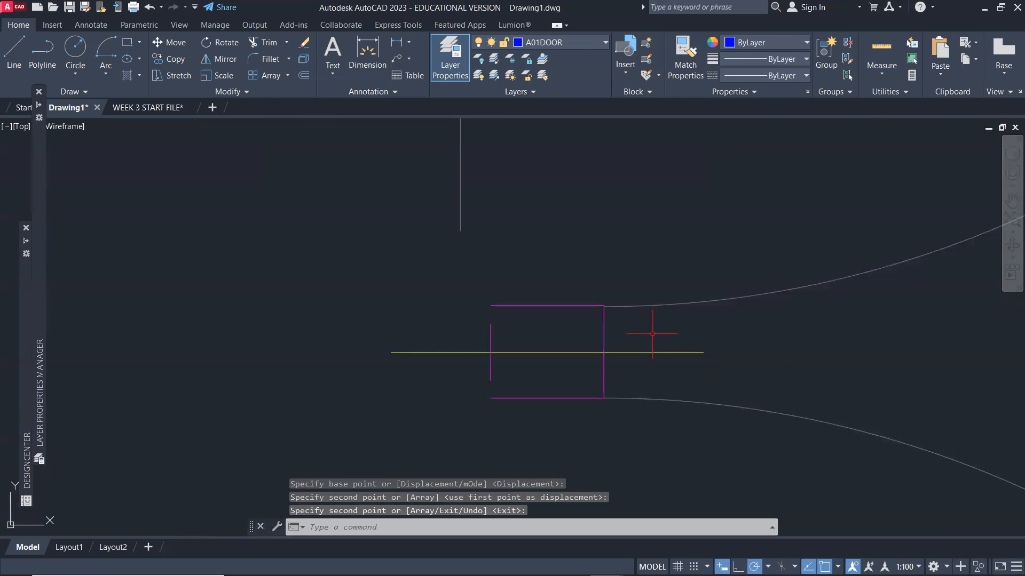
Fillet the short vertical magenta line with the upper and lower horizontal lines at radius 0 to close the centre post rectangle.
type("f")
key("Return")
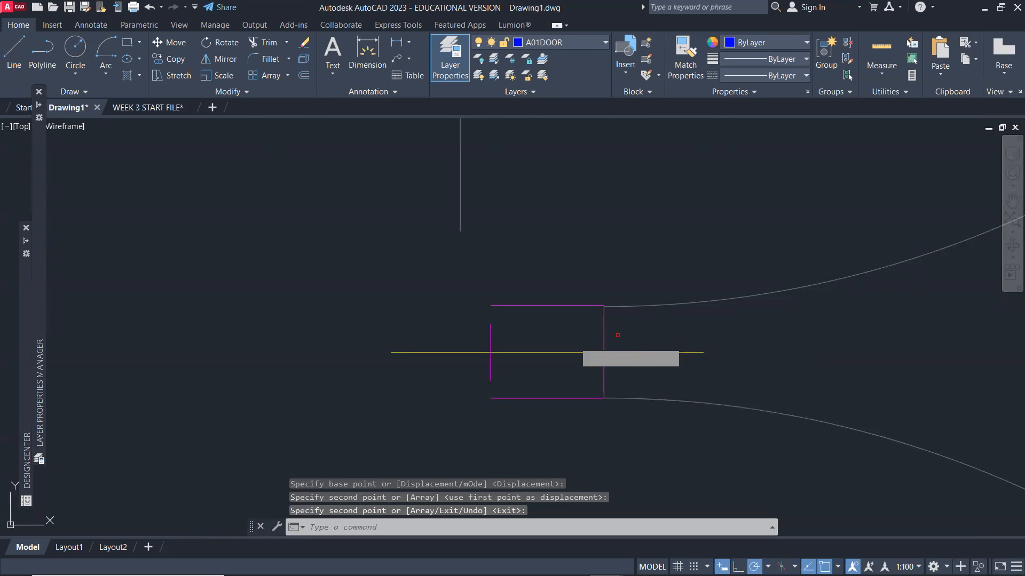
left_click(490, 332)
left_click(506, 306)
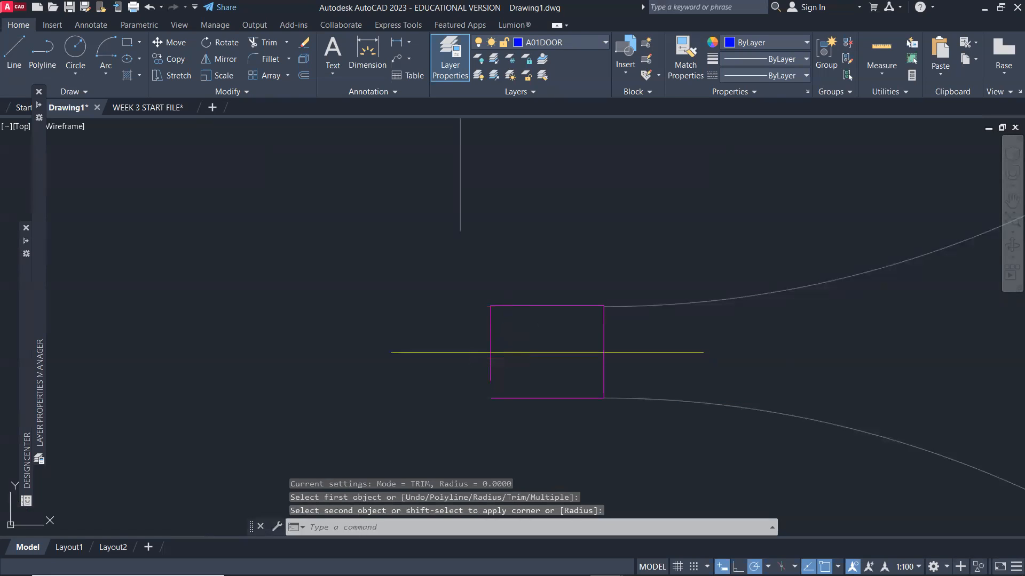
key("Return")
left_click(491, 370)
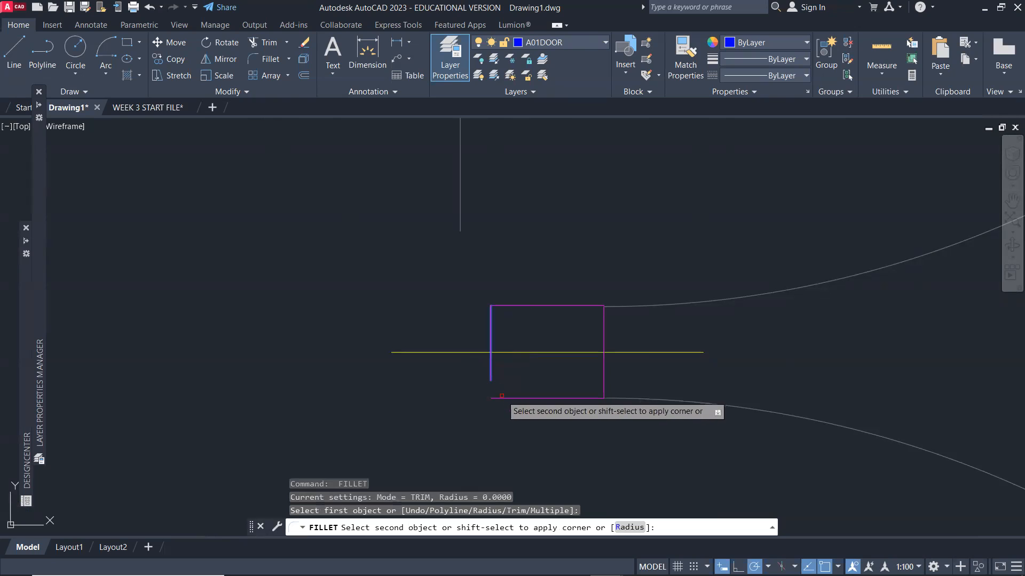
left_click(528, 399)
key("Return")
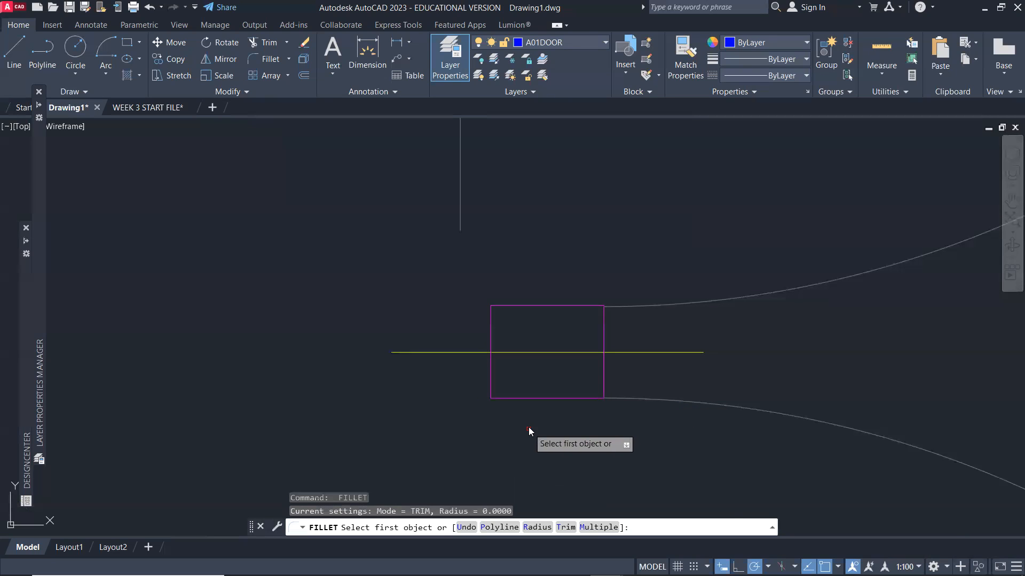
type("e")
key("Return")
key("Return")
key("Return")
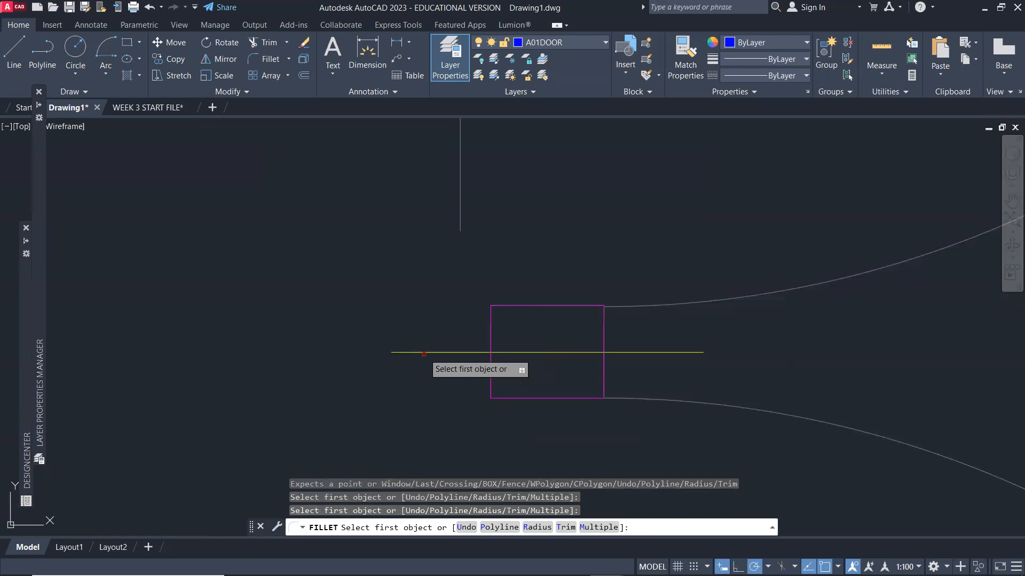
left_click(424, 353)
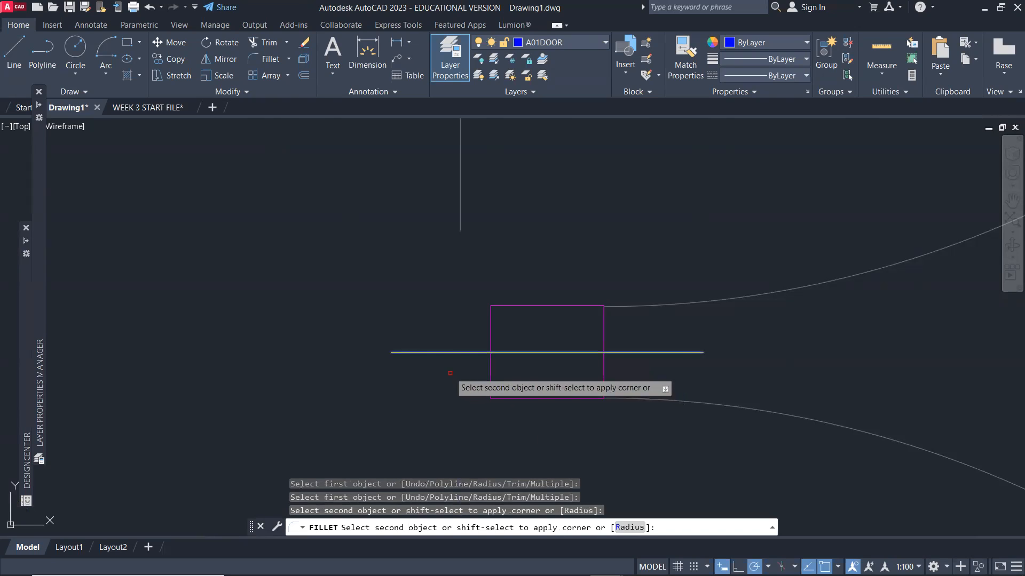
key("Escape")
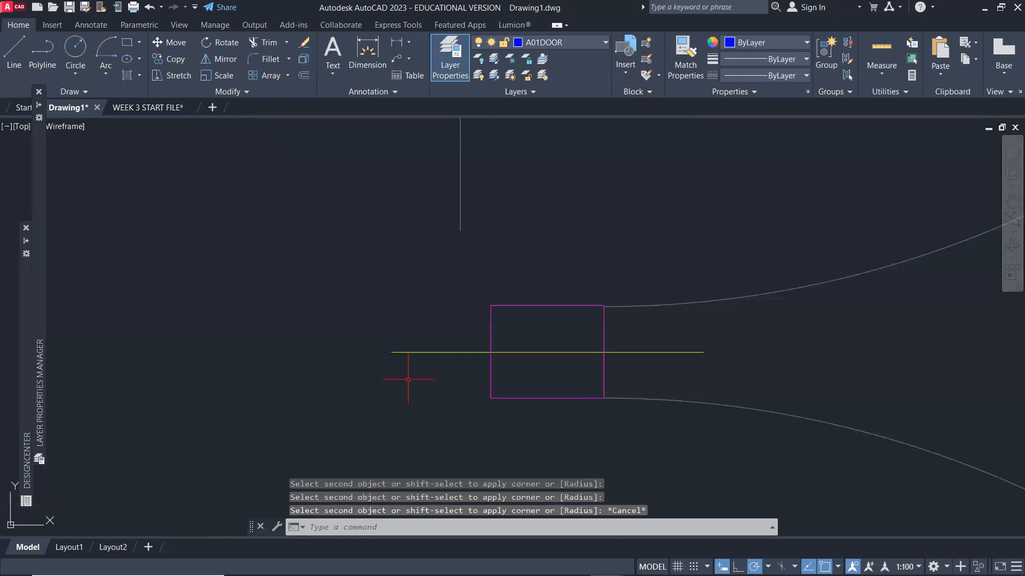
Erase the short yellow horizontal line crossing the magenta centre post.
key("Return")
left_click(418, 351)
scroll(469, 366, "down", 10)
mouse_move(649, 360)
middle_mouse_down()
mouse_move(702, 327)
mouse_move(759, 317)
middle_mouse_up()
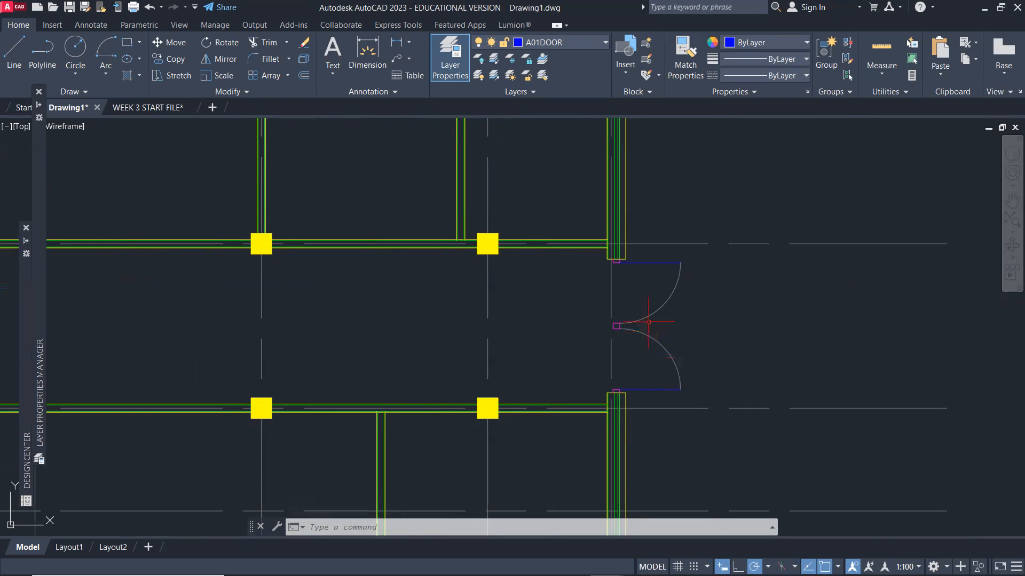
Copy the complete double door with its jambs, centre post and swing arcs to the empty space west of the floor plan.
key("Return")
scroll(628, 291, "up", 3)
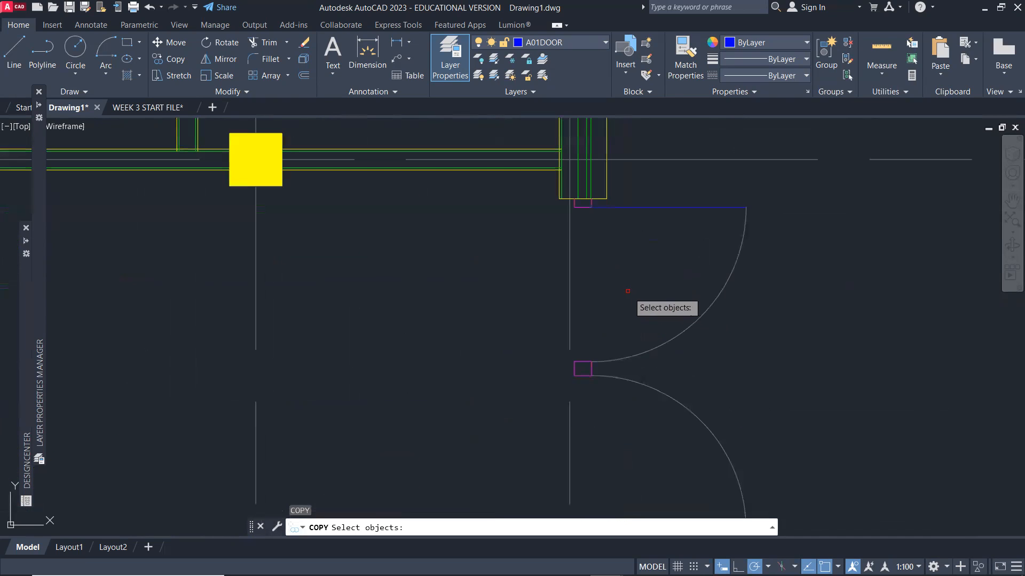
left_click(565, 194)
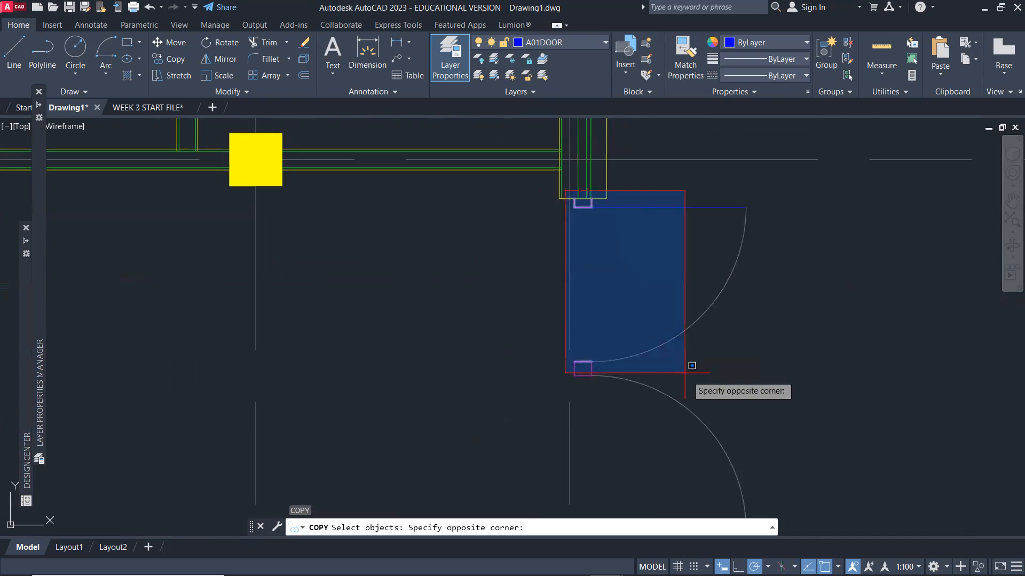
scroll(731, 394, "down", 5)
scroll(741, 421, "up", 4)
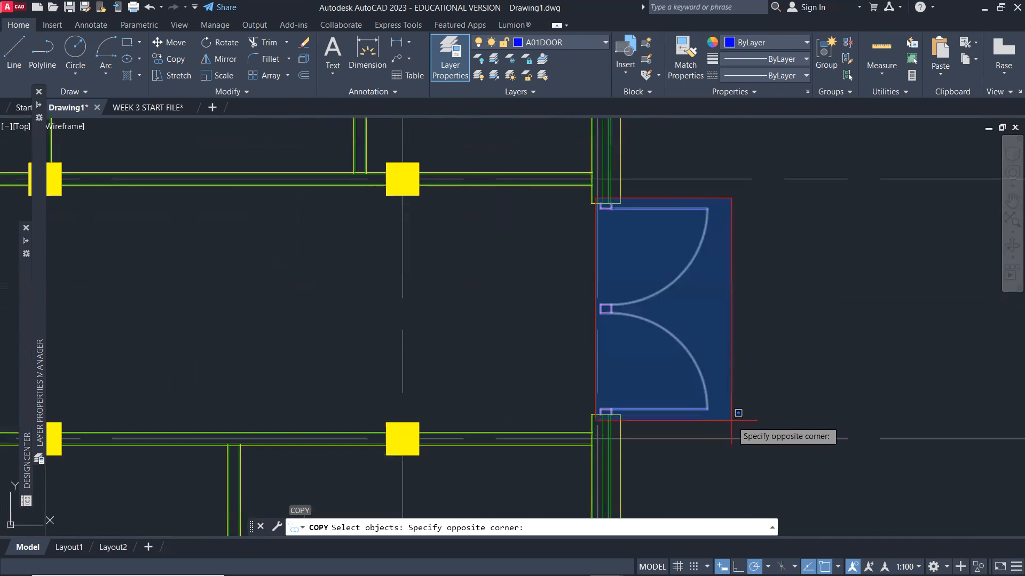
left_click(735, 421)
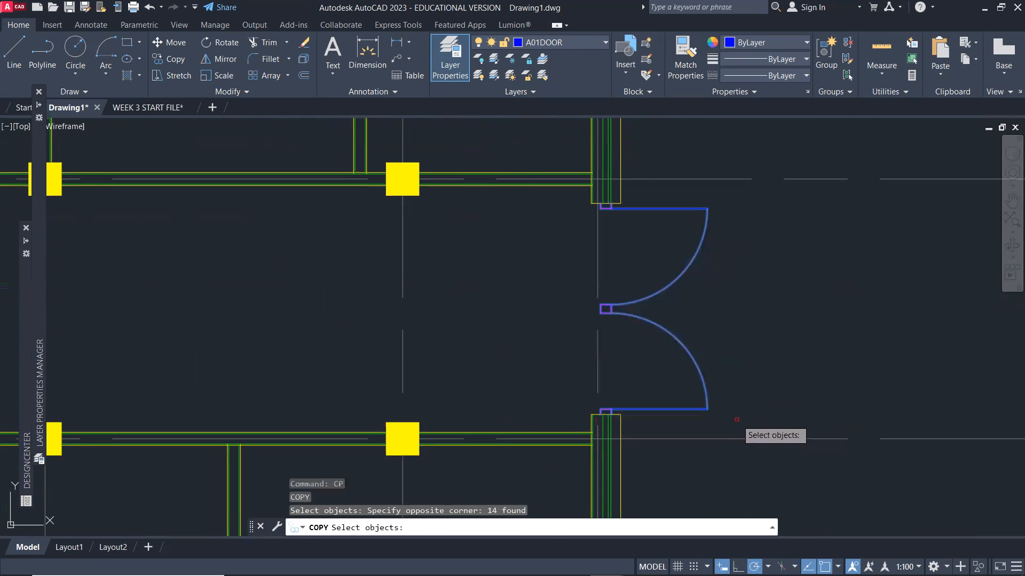
key("Return")
left_click(749, 338)
scroll(747, 342, "down", 7)
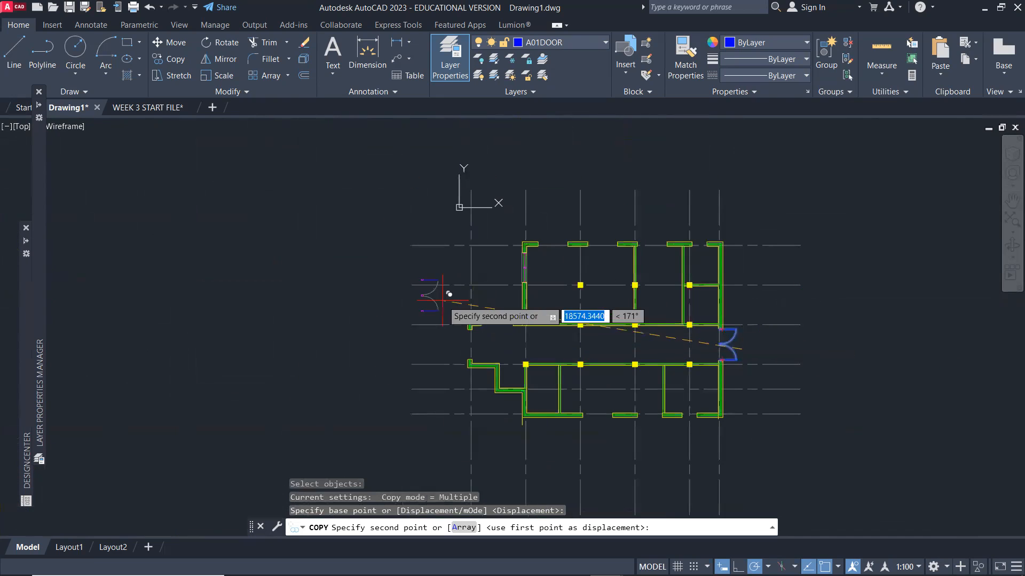
left_click(350, 329)
key("Return")
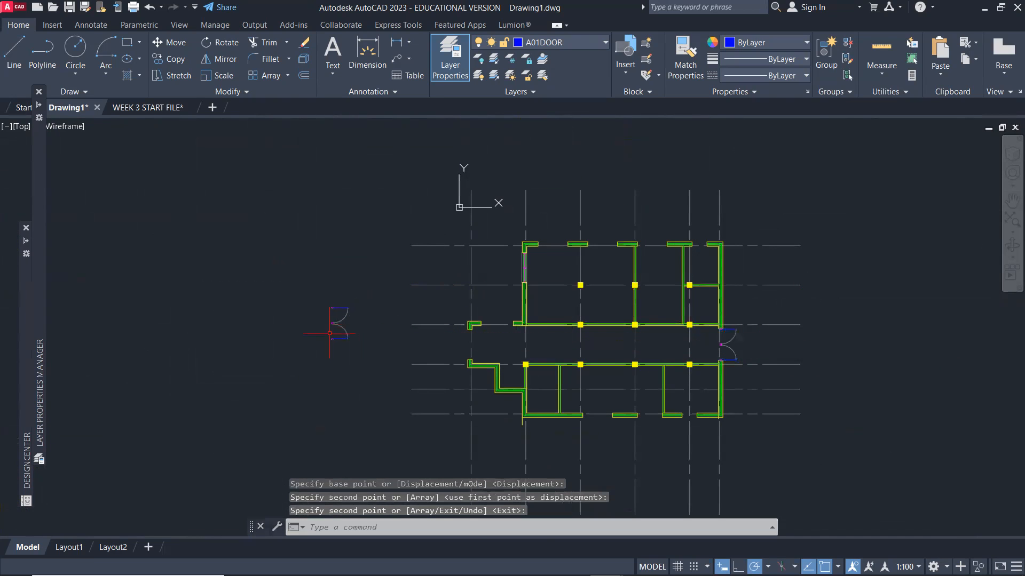
Rotate the copied double door 90 degrees counterclockwise in the empty space beside the floor plan.
type("RO")
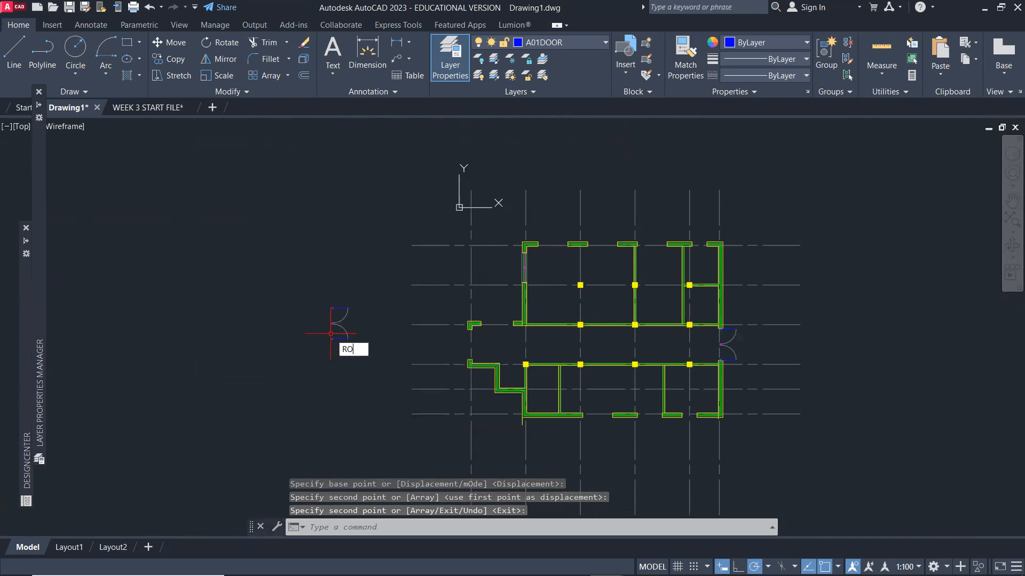
key("Return")
scroll(336, 325, "up", 5)
left_click(315, 267)
left_click(421, 408)
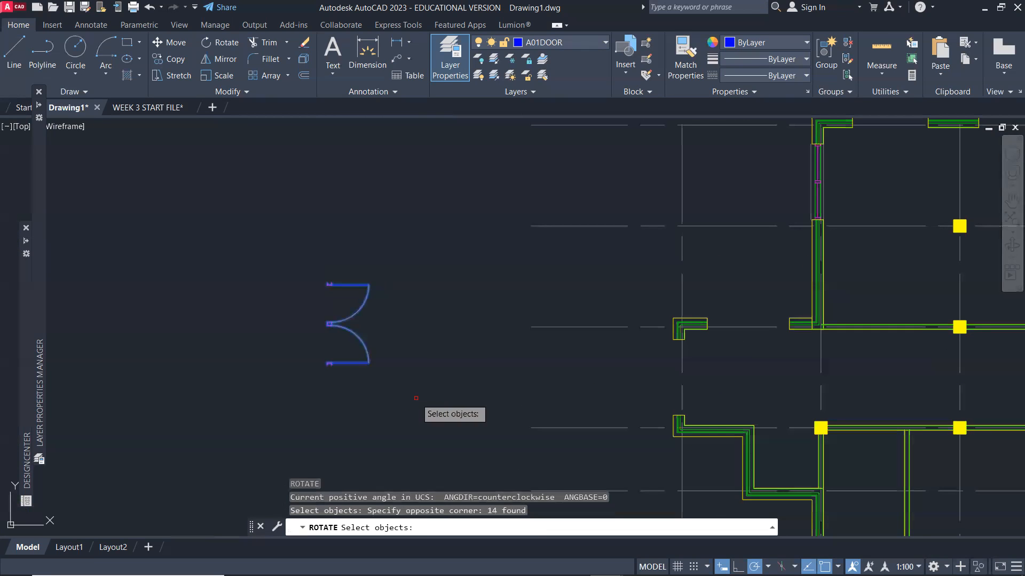
key("Return")
left_click(328, 389)
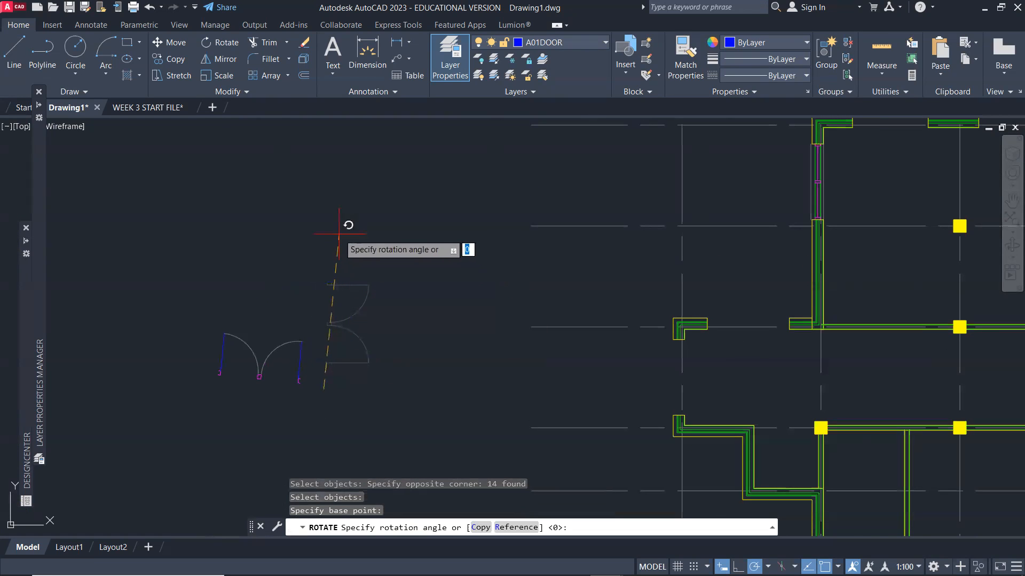
left_click(329, 227)
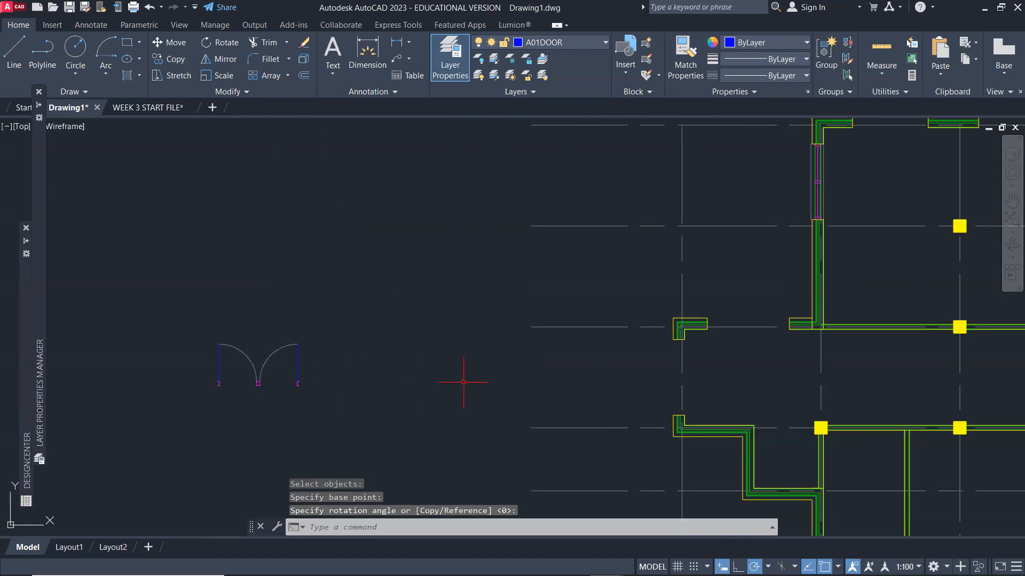
Examine the opening in the west entrance wall and how the double door's jambs sit in the east wall opening.
middle_click_drag(507, 380, 496, 384)
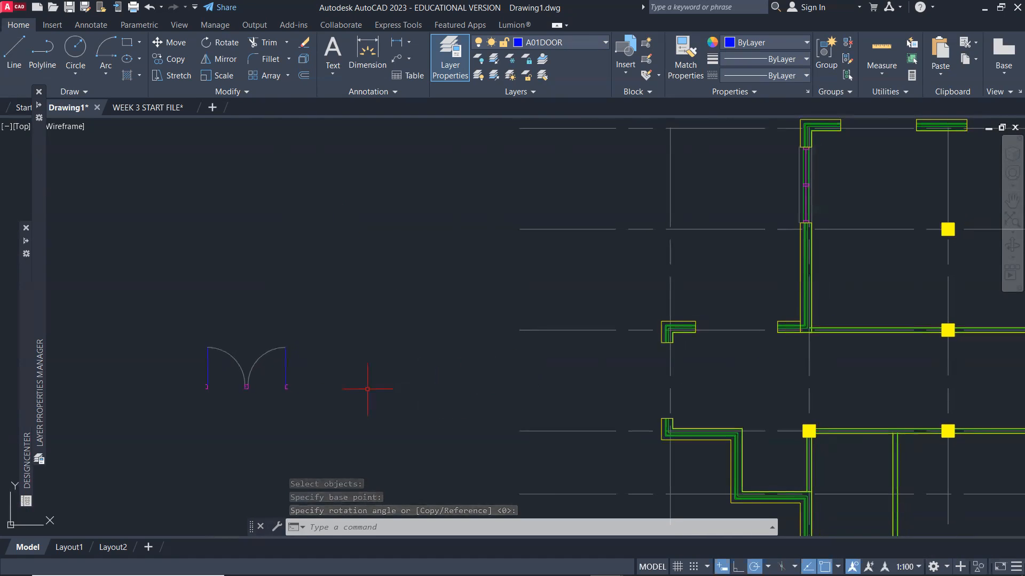
scroll(299, 391, "up", 2)
scroll(888, 314, "down", 4)
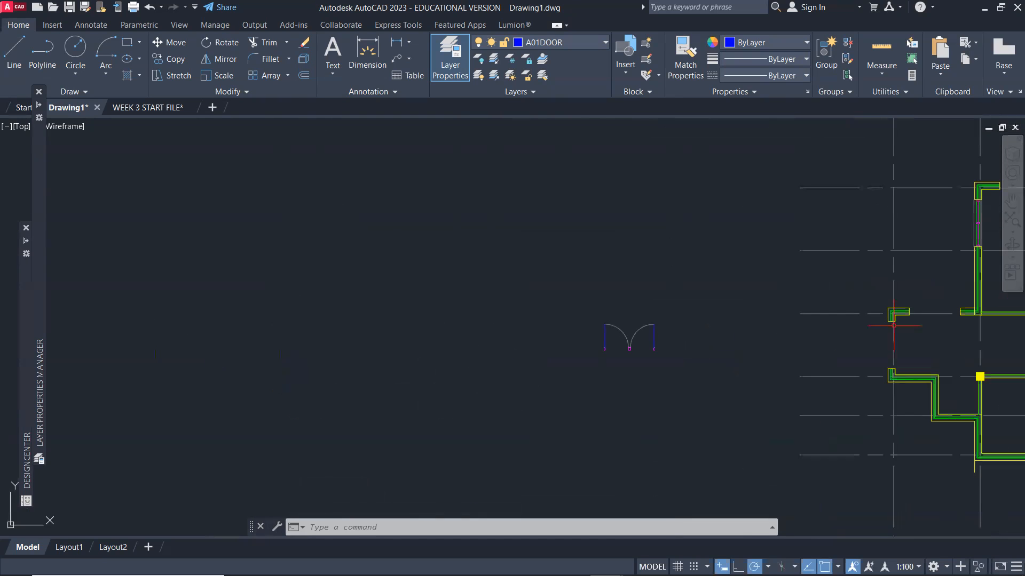
middle_click_drag(841, 331, 674, 342)
scroll(727, 321, "up", 8)
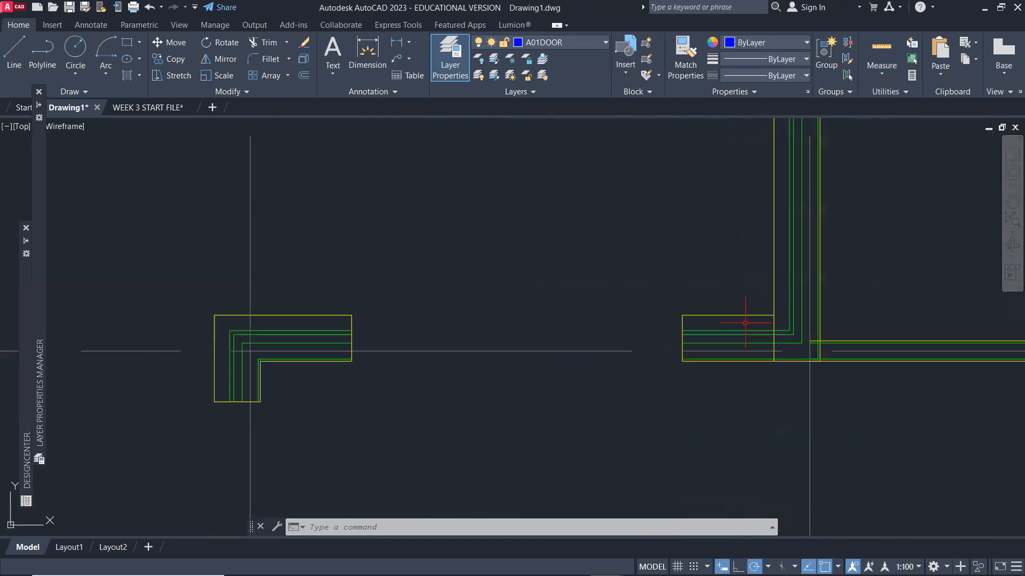
scroll(685, 356, "down", 10)
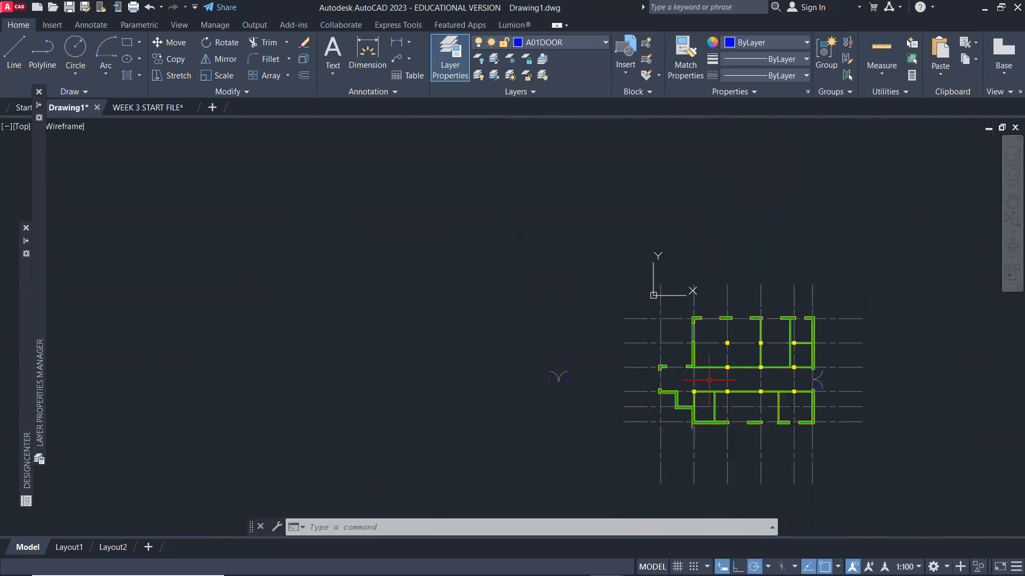
scroll(786, 376, "up", 8)
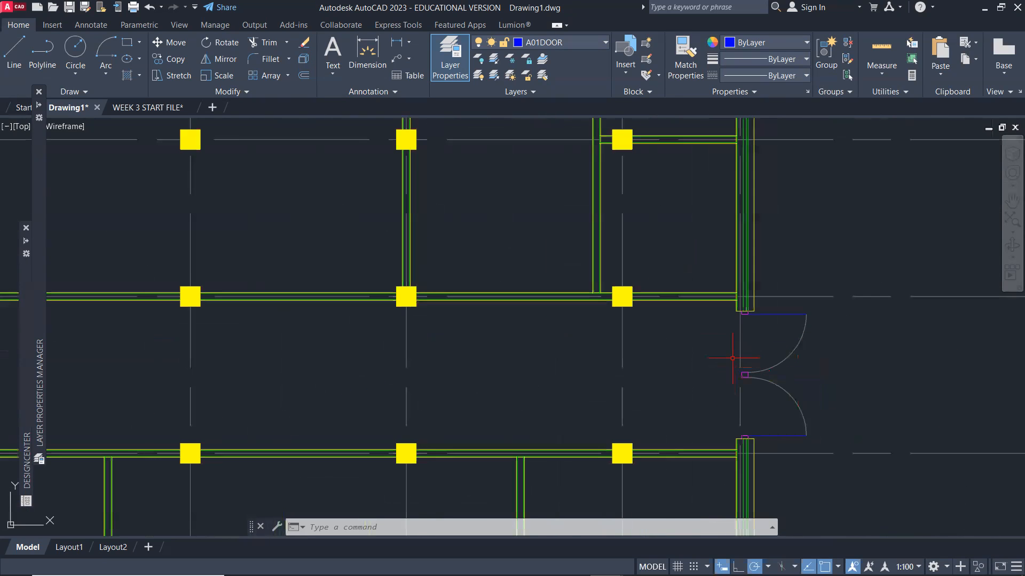
scroll(732, 358, "up", 4)
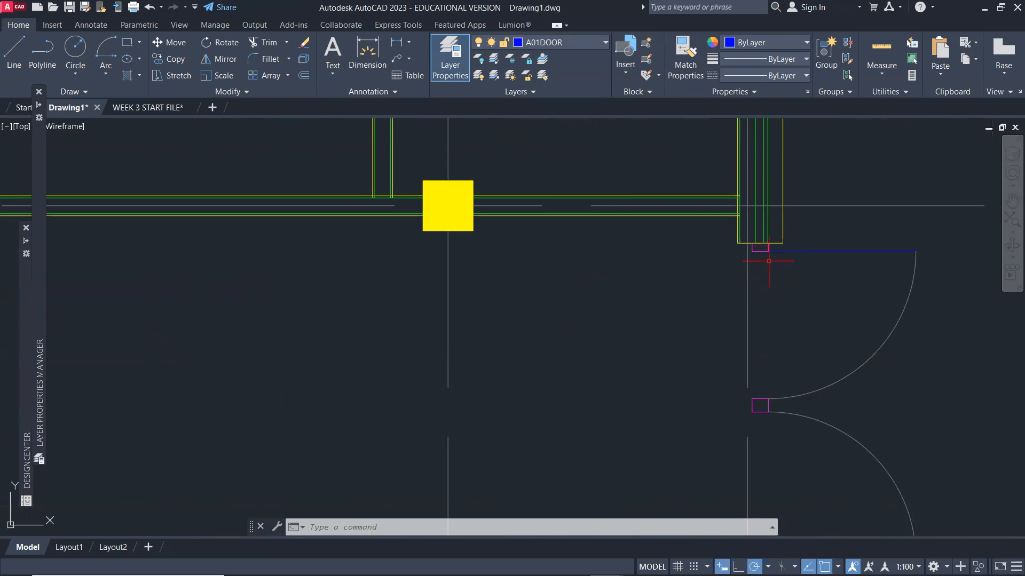
scroll(782, 421, "up", 2)
scroll(776, 421, "down", 7)
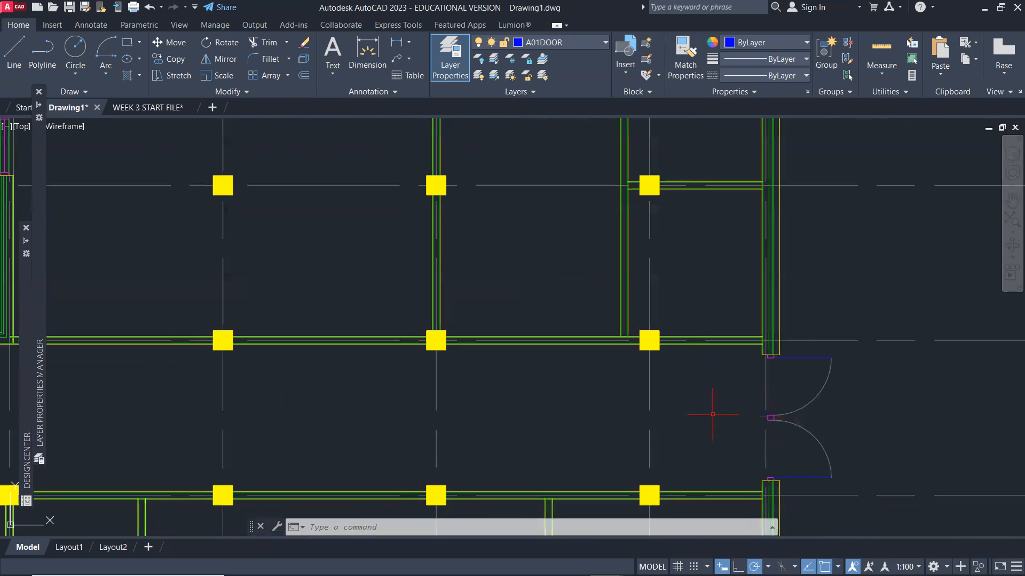
scroll(713, 414, "down", 4)
middle_click_drag(343, 389, 498, 351)
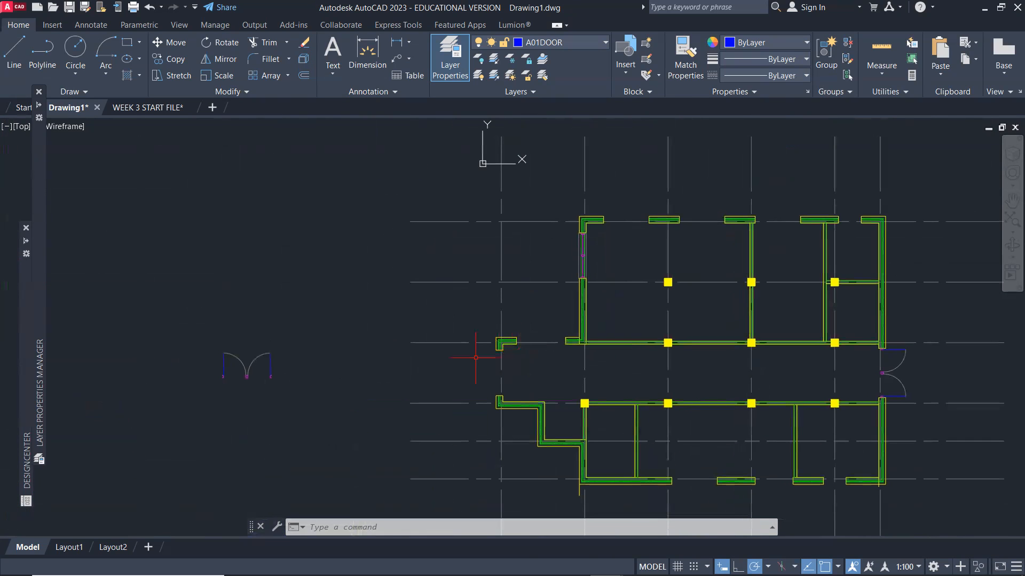
Move the rotated double door into the west entrance opening, aligning the midpoint between its east jamb's ends with the wall end's midpoint.
scroll(262, 392, "up", 8)
middle_click_drag(357, 352, 551, 363)
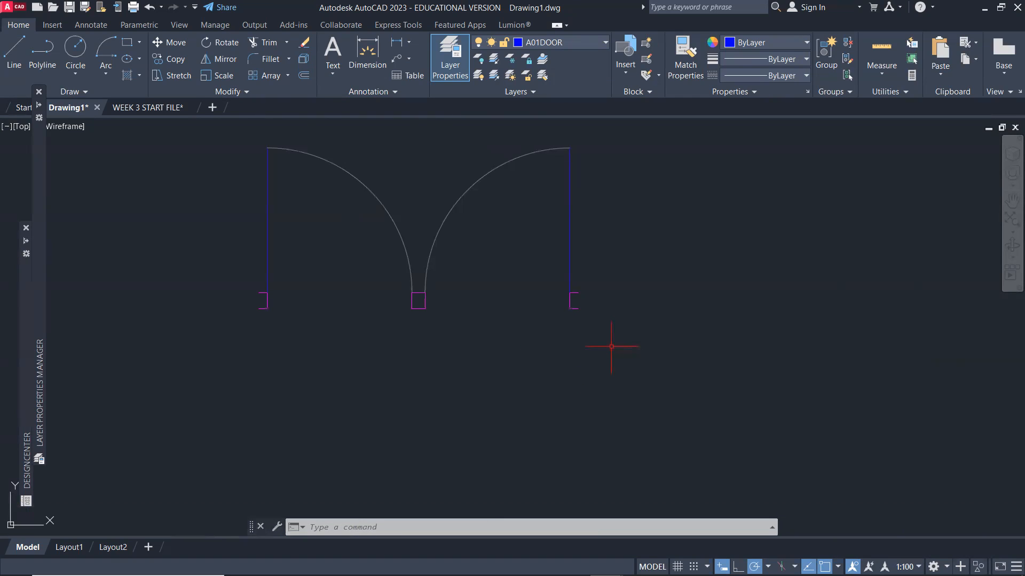
key("Return")
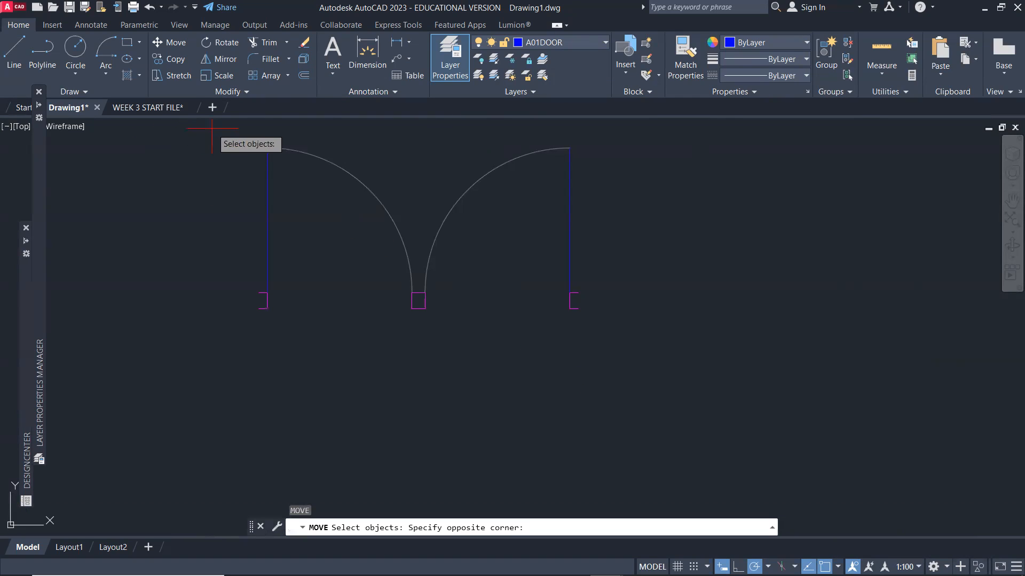
left_click(670, 354)
key("Return")
scroll(566, 307, "up", 2)
right_click(683, 321, "shift")
left_click(735, 47)
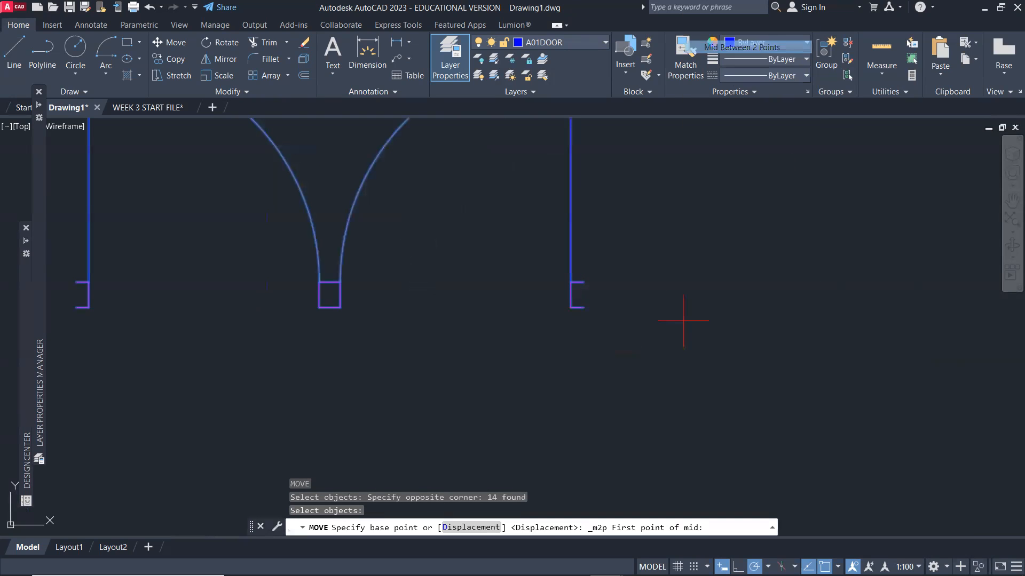
left_click(583, 308)
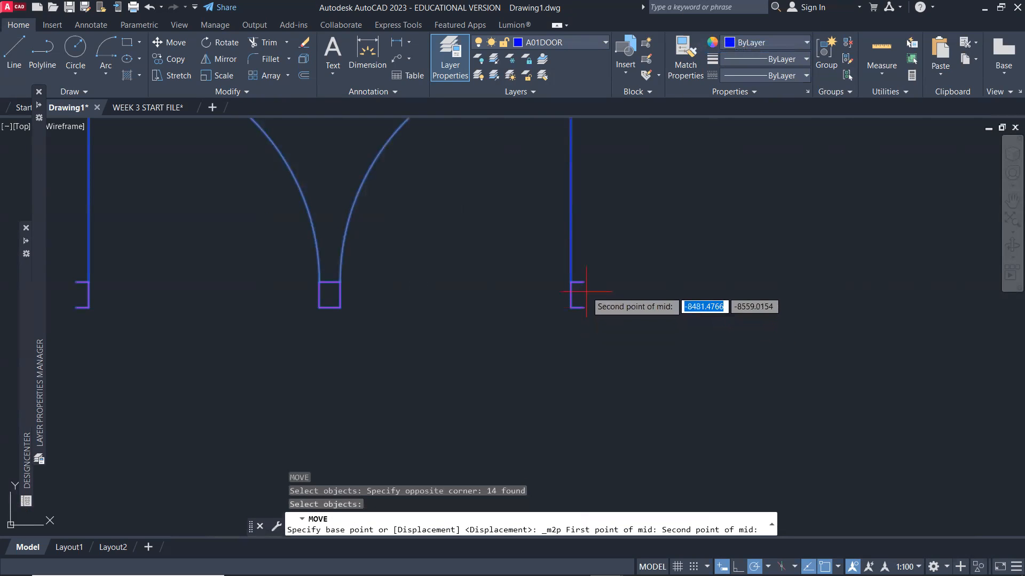
left_click(584, 282)
scroll(667, 317, "down", 8)
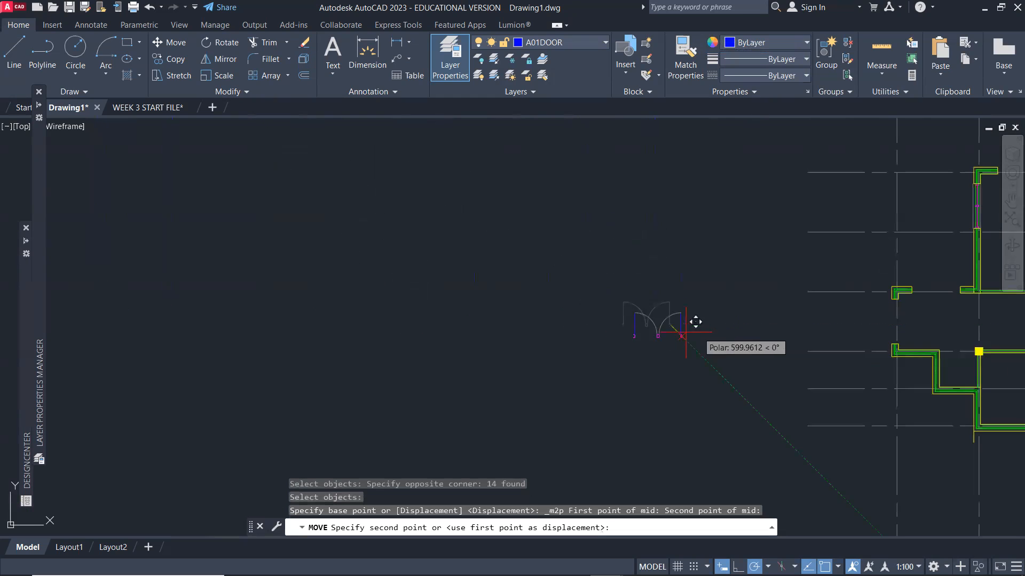
scroll(618, 297, "up", 3)
scroll(757, 279, "up", 5)
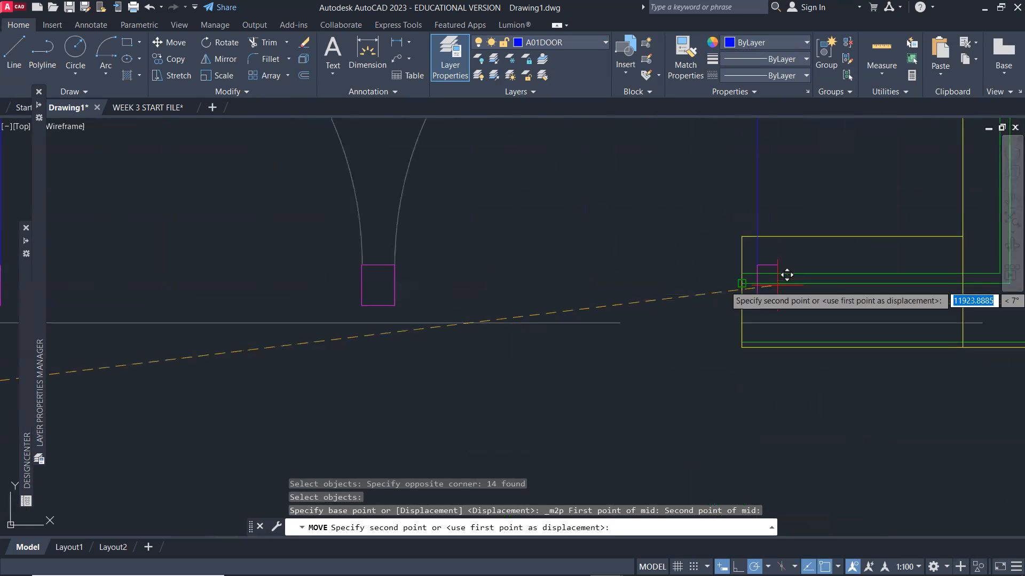
left_click(748, 293)
scroll(674, 377, "down", 3)
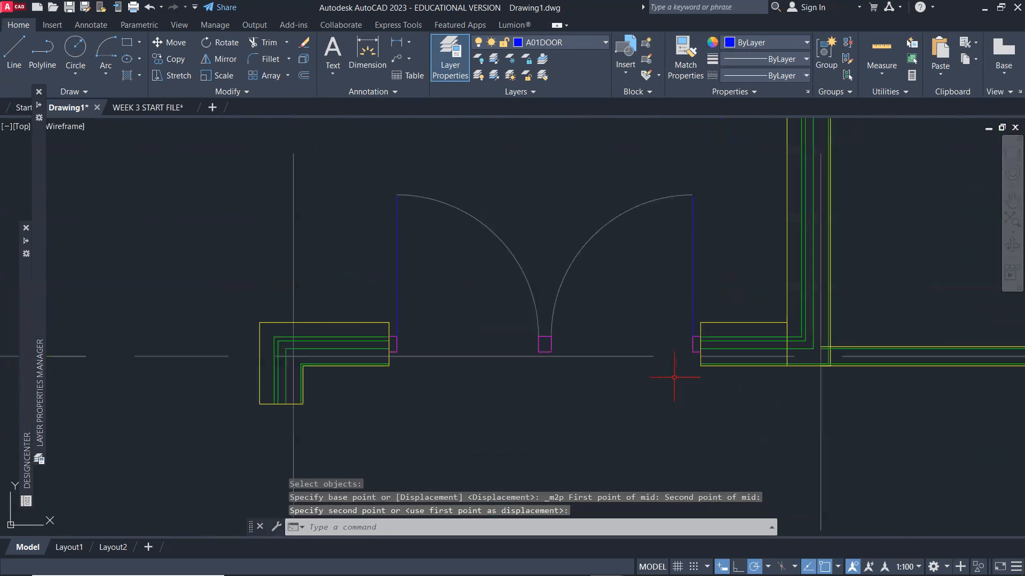
scroll(674, 386, "down", 6)
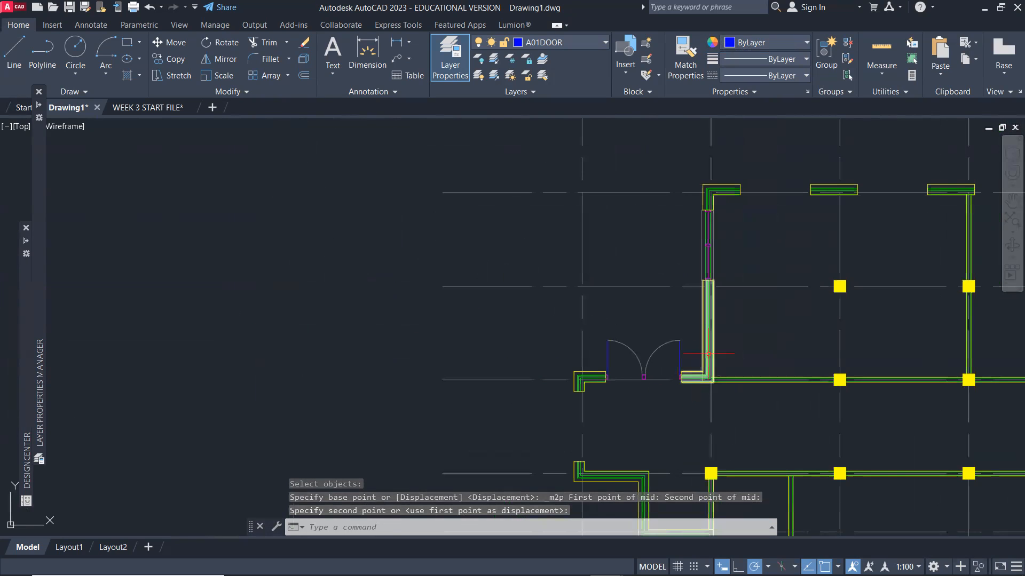
Copy the complete window in the upper west wall to the empty space above the north wall.
middle_click_drag(732, 316, 496, 311)
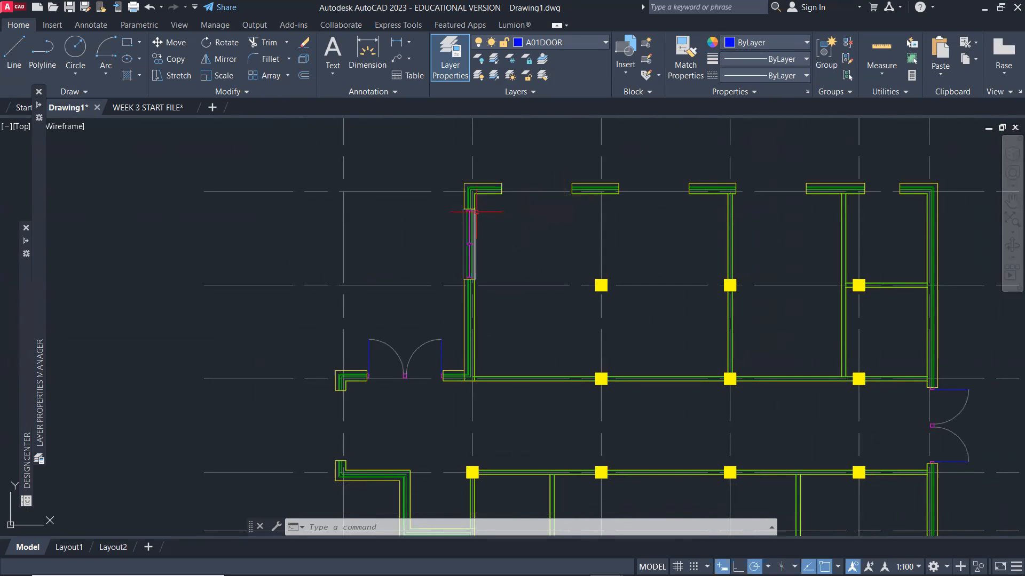
scroll(470, 212, "up", 4)
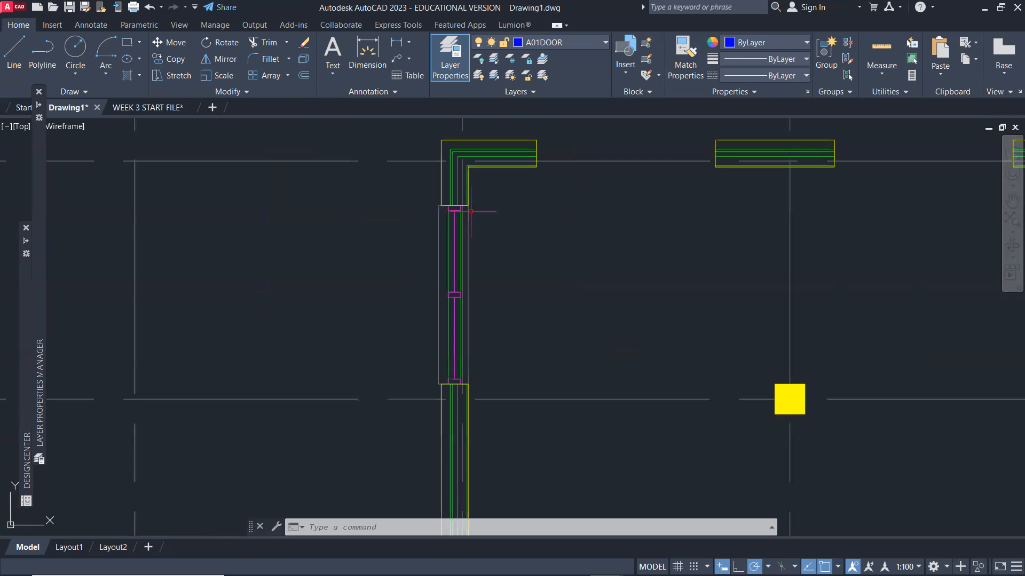
left_click(430, 202)
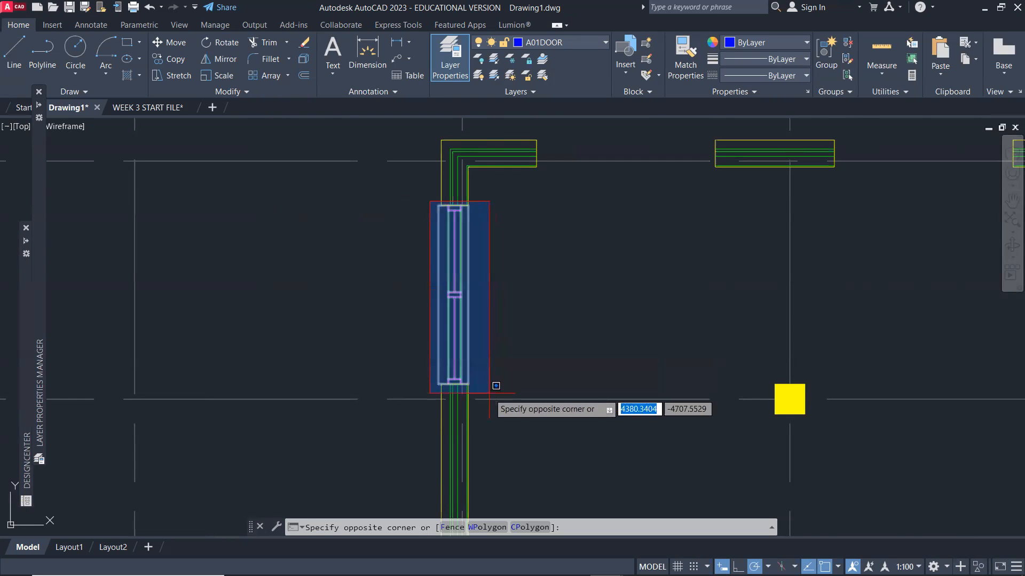
left_click(489, 393)
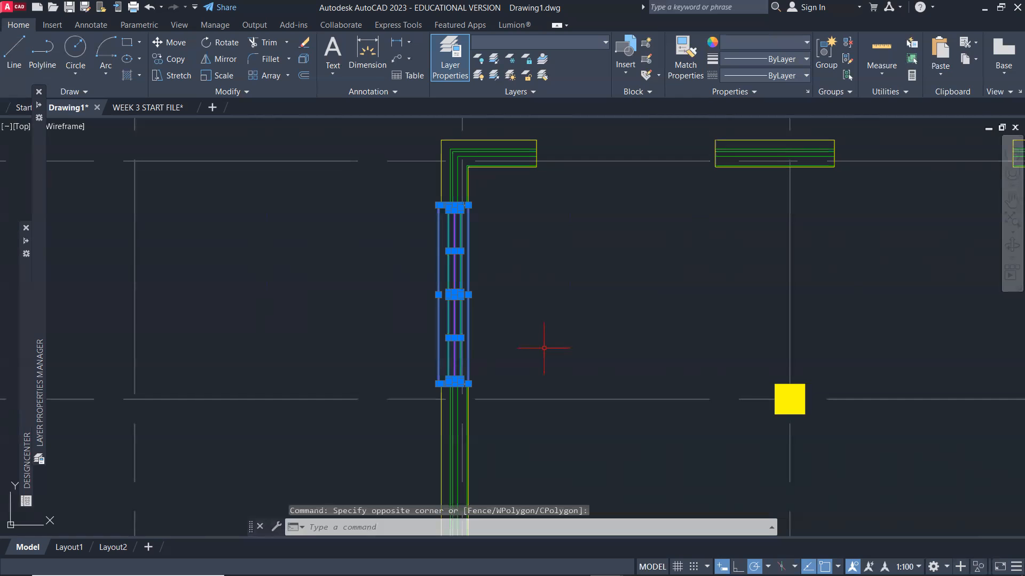
type("co")
key("Return")
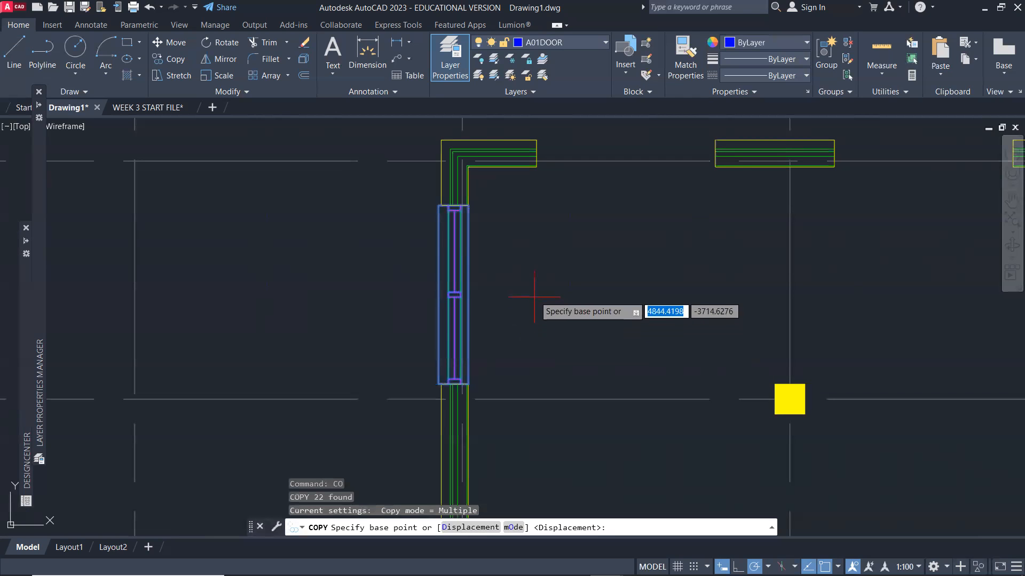
left_click(535, 295)
scroll(528, 323, "down", 2)
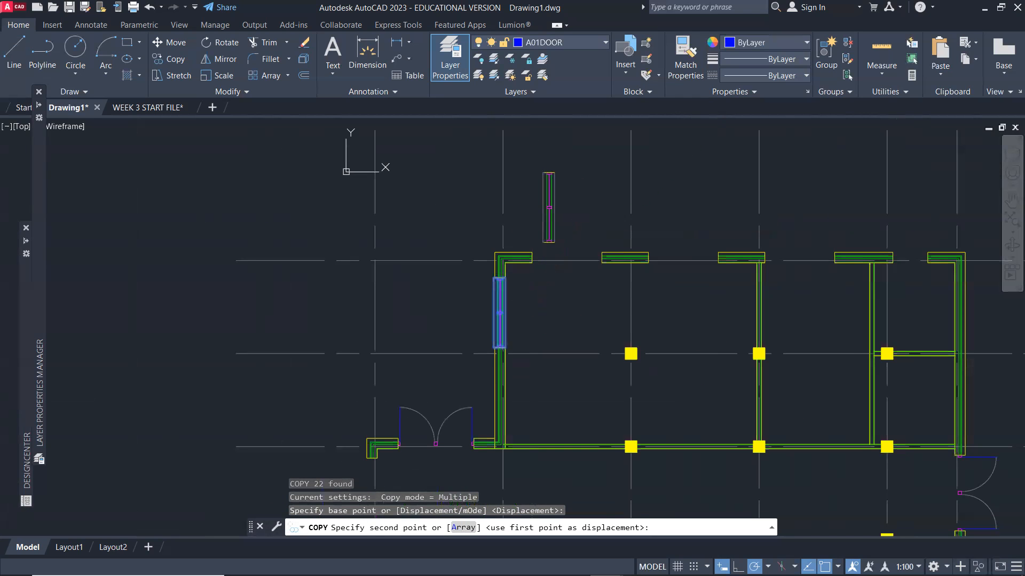
left_click(581, 204)
scroll(570, 195, "up", 2)
key("Escape")
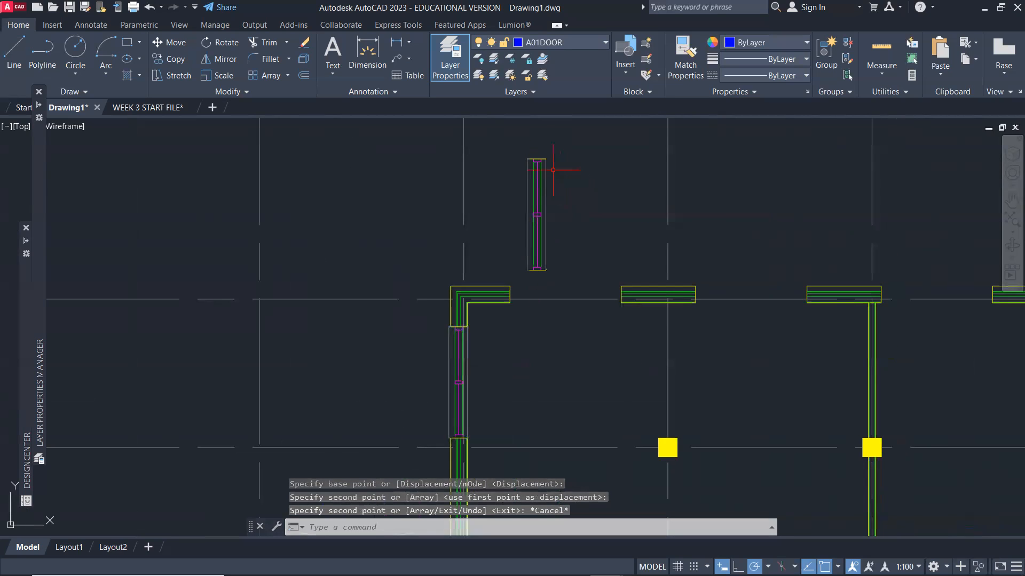
Erase the short yellow wall lines at both ends of the copied window.
scroll(545, 155, "up", 3)
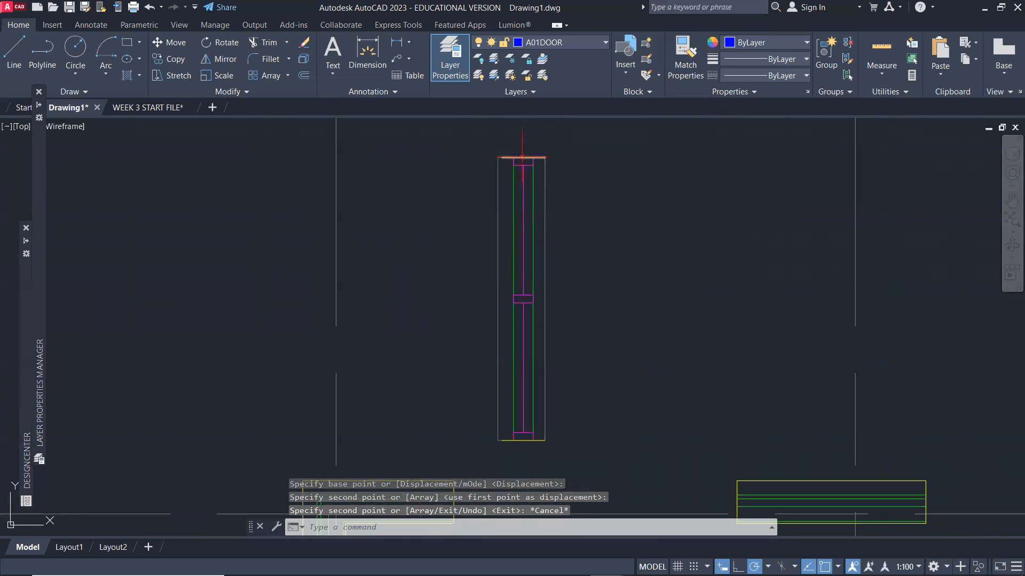
left_click(522, 157)
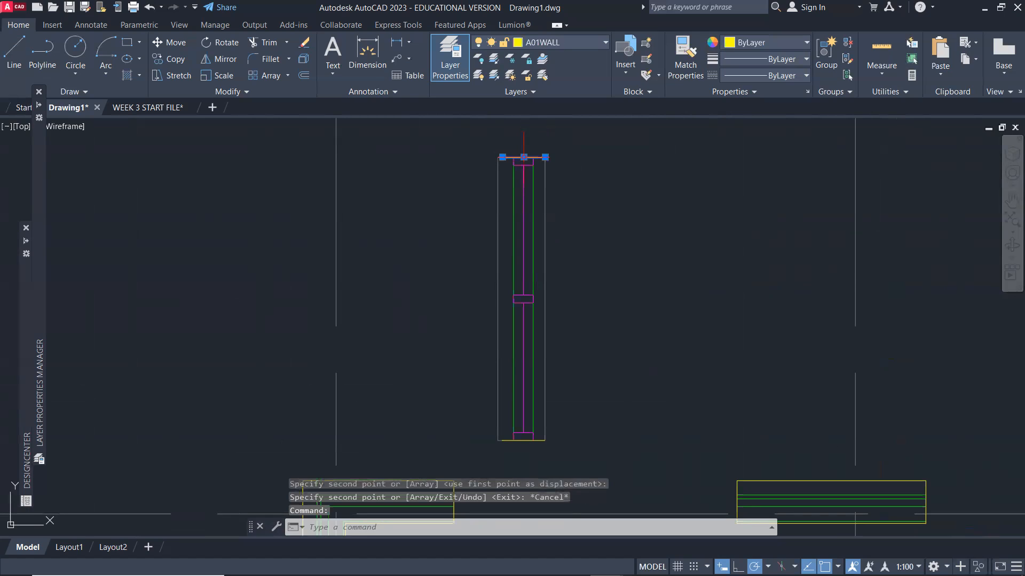
key("Delete")
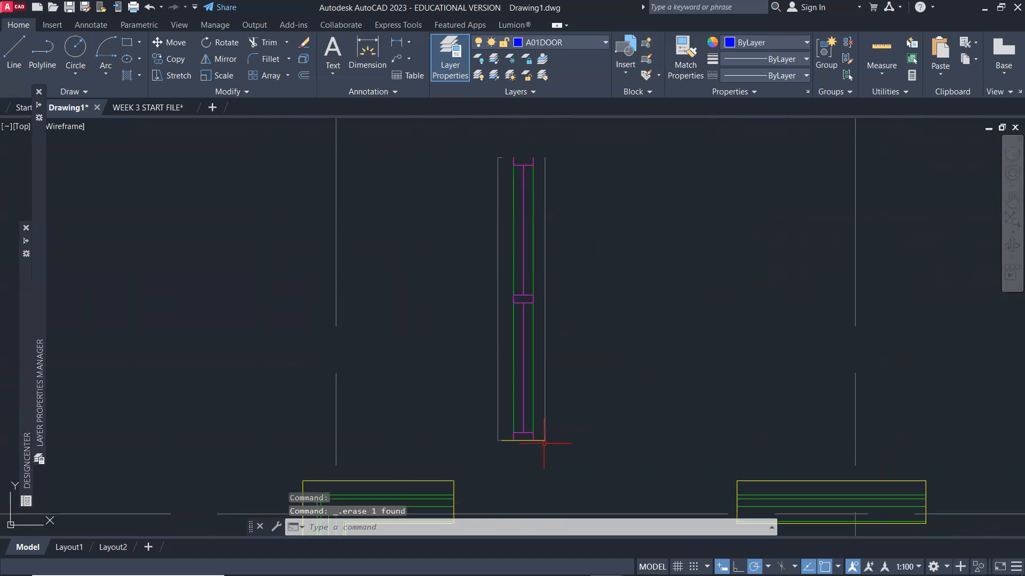
left_click(526, 440)
key("Delete")
Rotate the copied window 90 degrees clockwise in the empty space above the north wall.
type("ro")
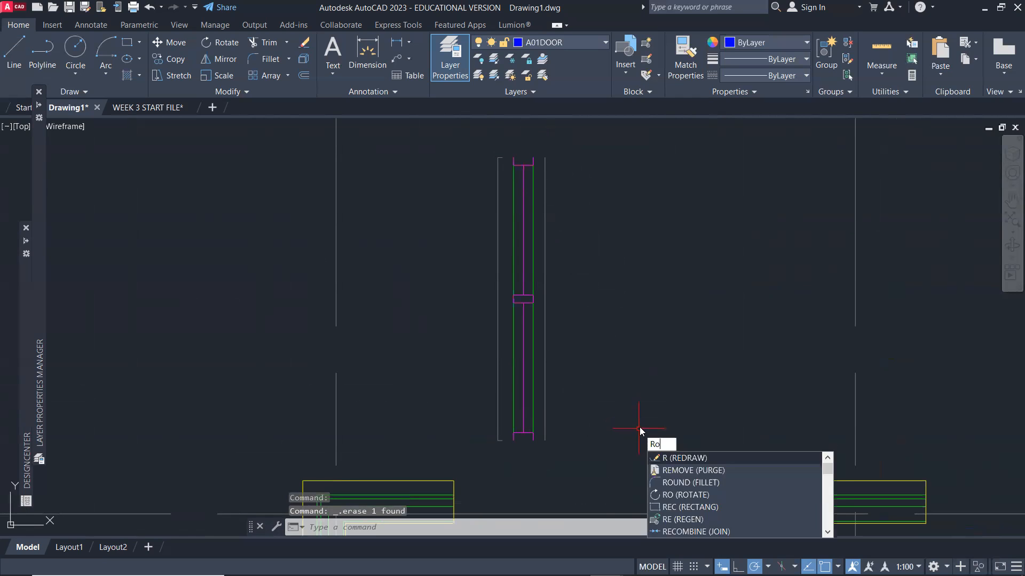
key("Return")
left_click(467, 131)
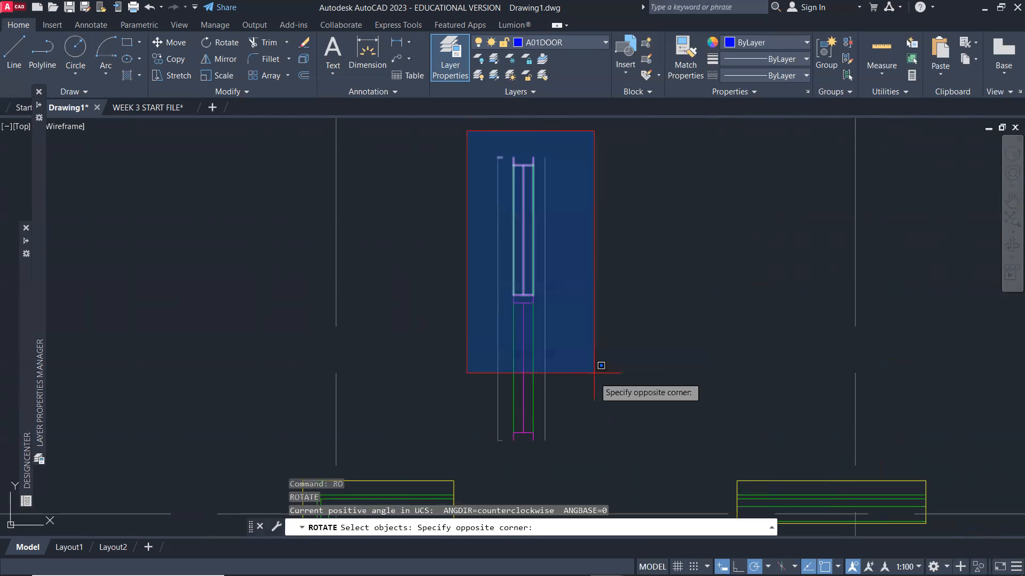
left_click(609, 448)
key("Return")
left_click(614, 305)
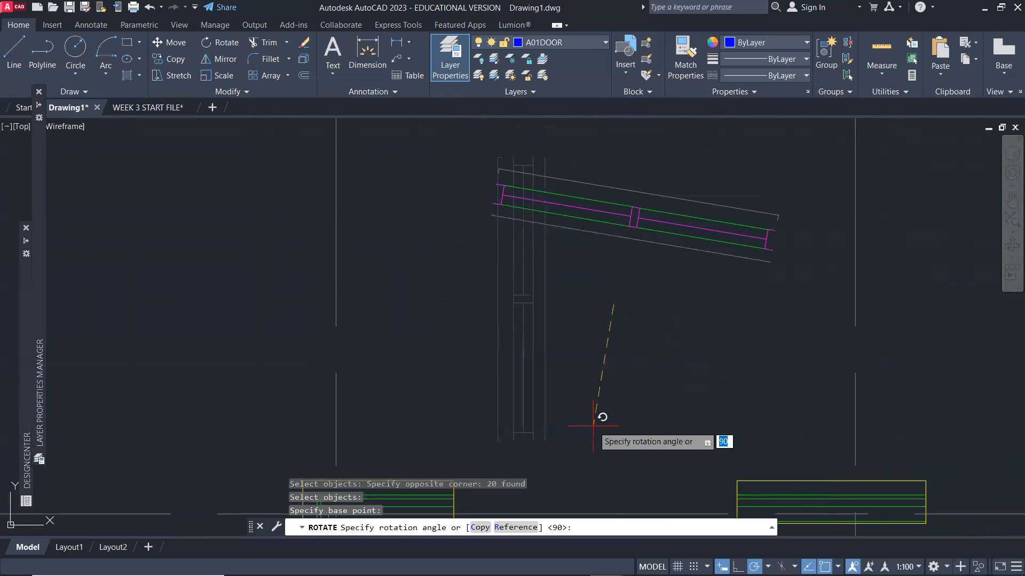
left_click(613, 426)
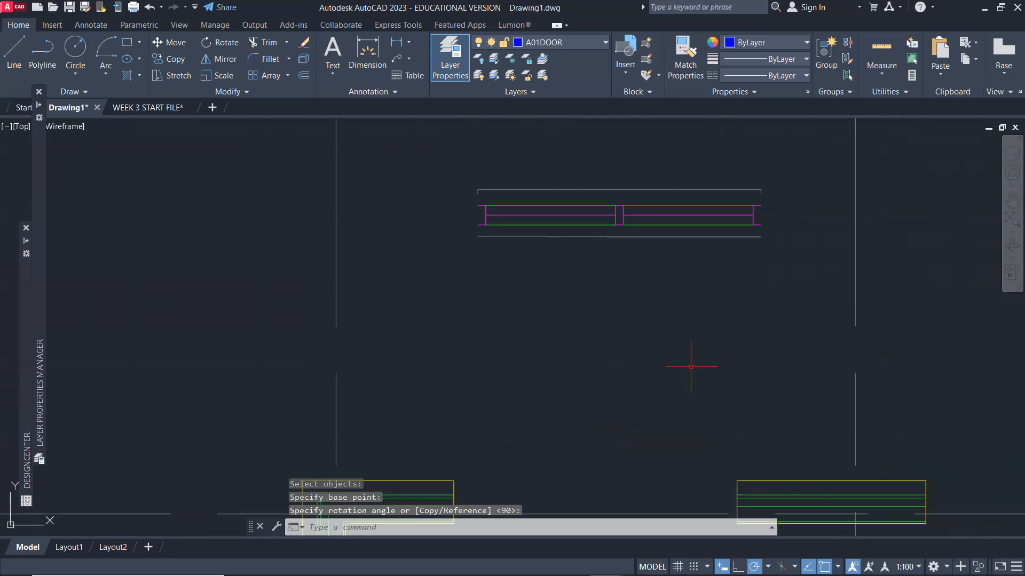
Move the rotated window by its lower east corner into the westernmost north wall opening, snapping to the adjoining wall's inner corner.
key("Return")
left_click(460, 167)
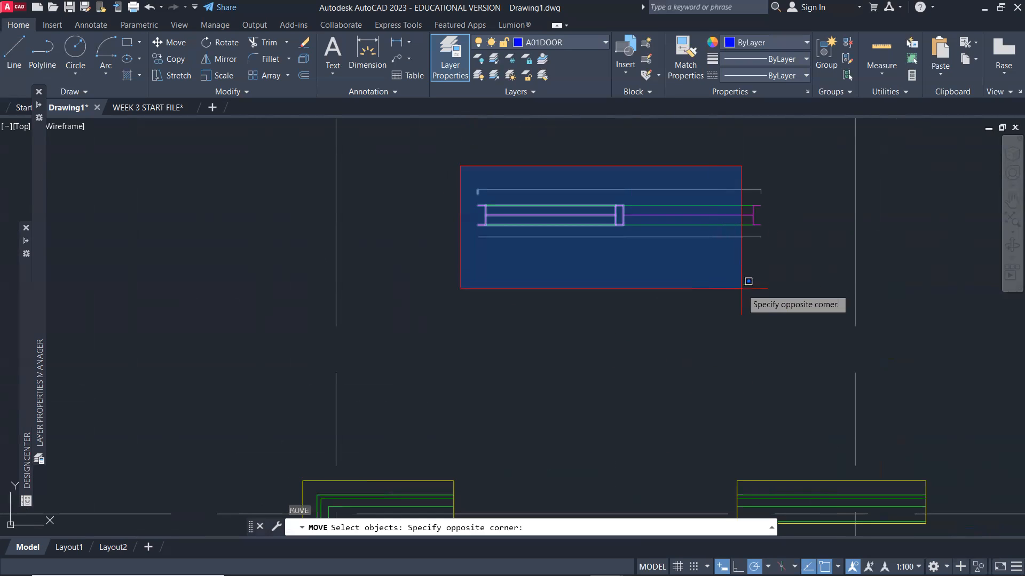
left_click(781, 290)
key("Return")
scroll(777, 213, "up", 4)
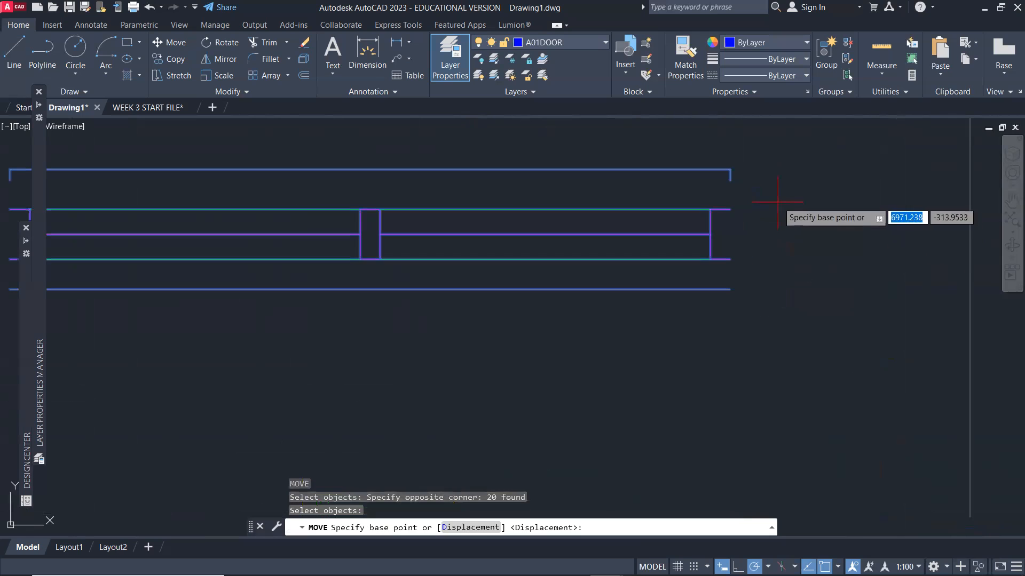
left_click(730, 290)
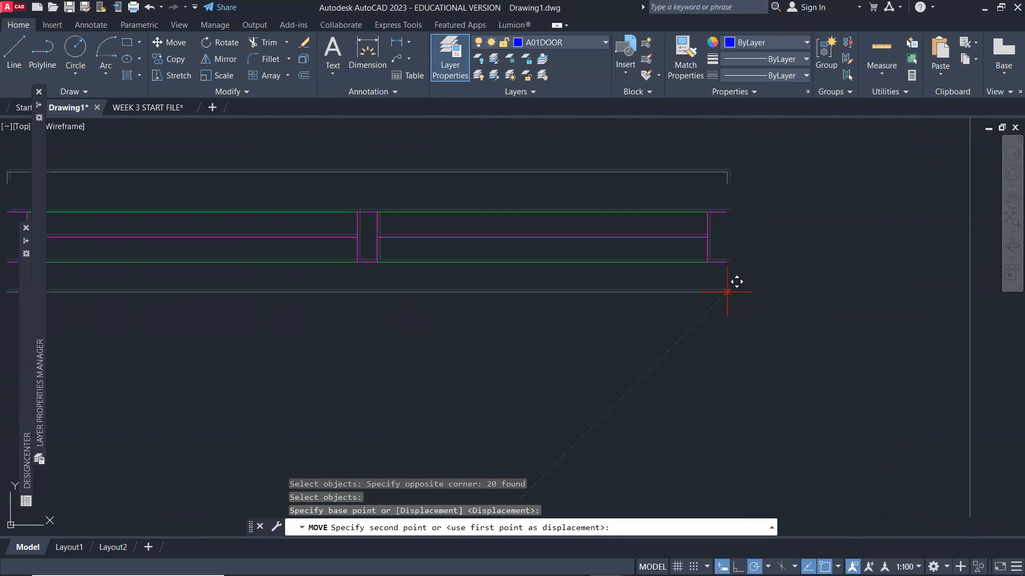
scroll(732, 288, "down", 5)
scroll(757, 457, "up", 6)
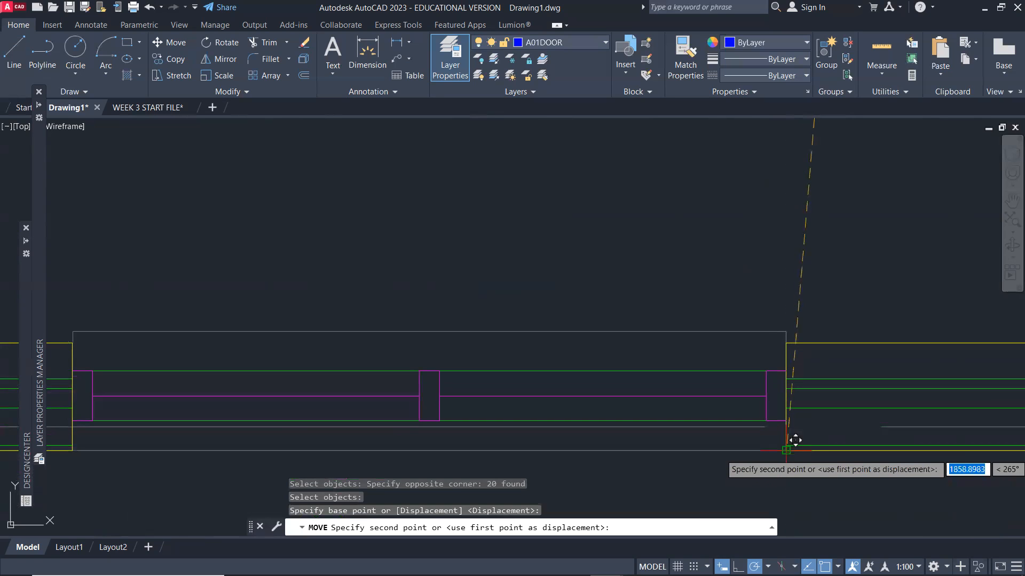
left_click(786, 450)
scroll(767, 466, "down", 8)
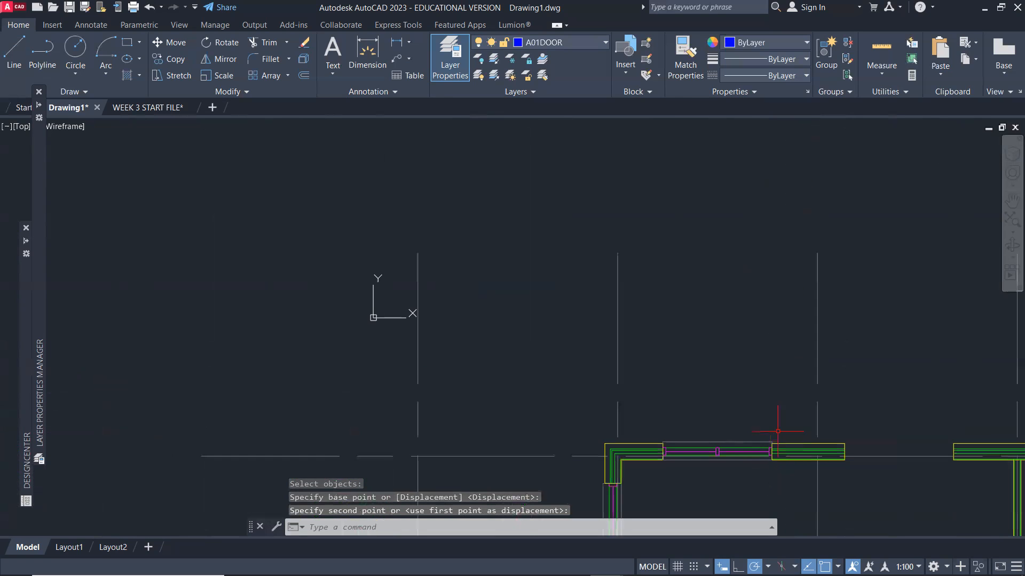
Copy the window in the westernmost north wall opening into the next opening to the east, using its lower west corner as base point.
type("co")
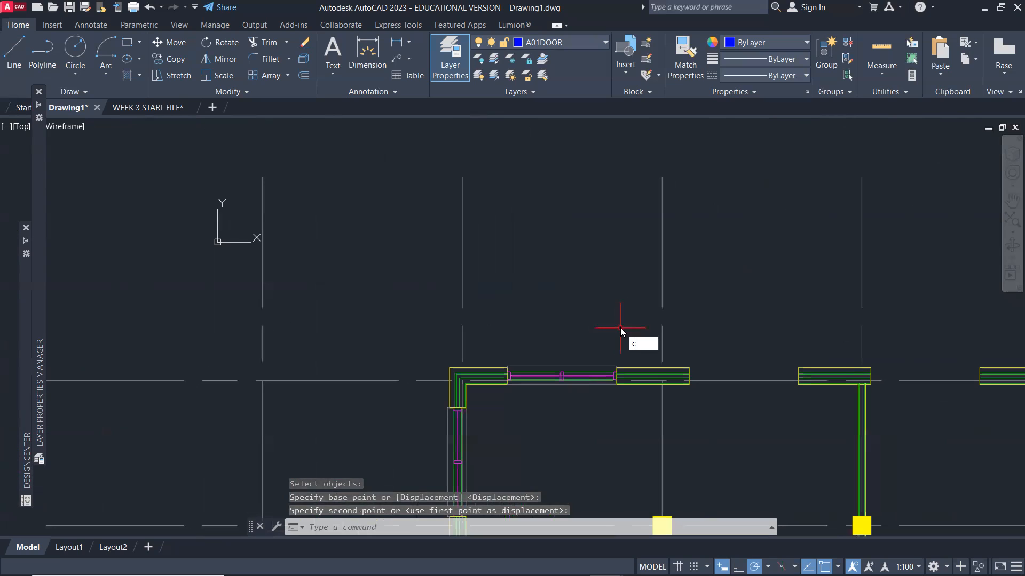
key("Return")
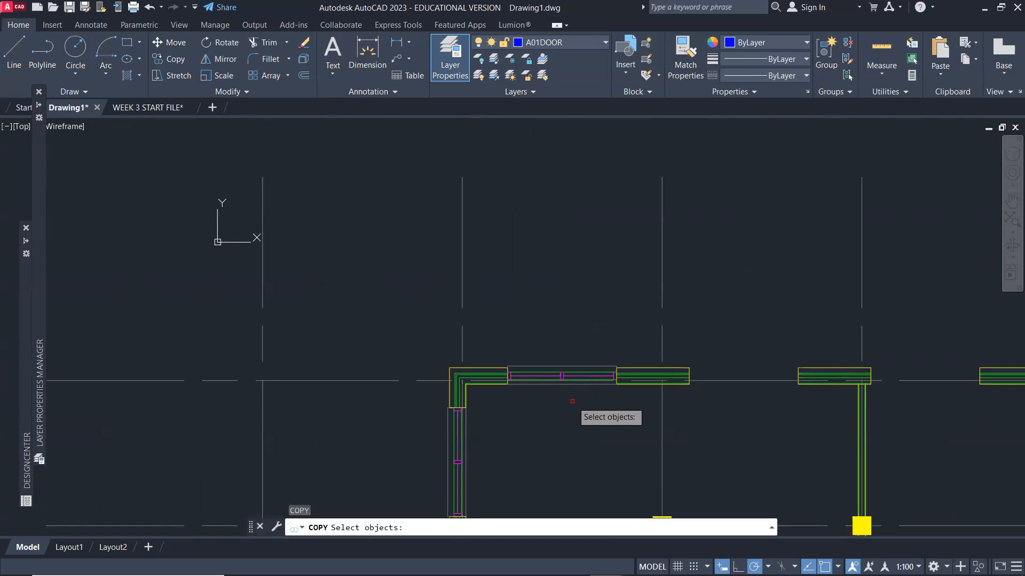
type("p")
key("Return")
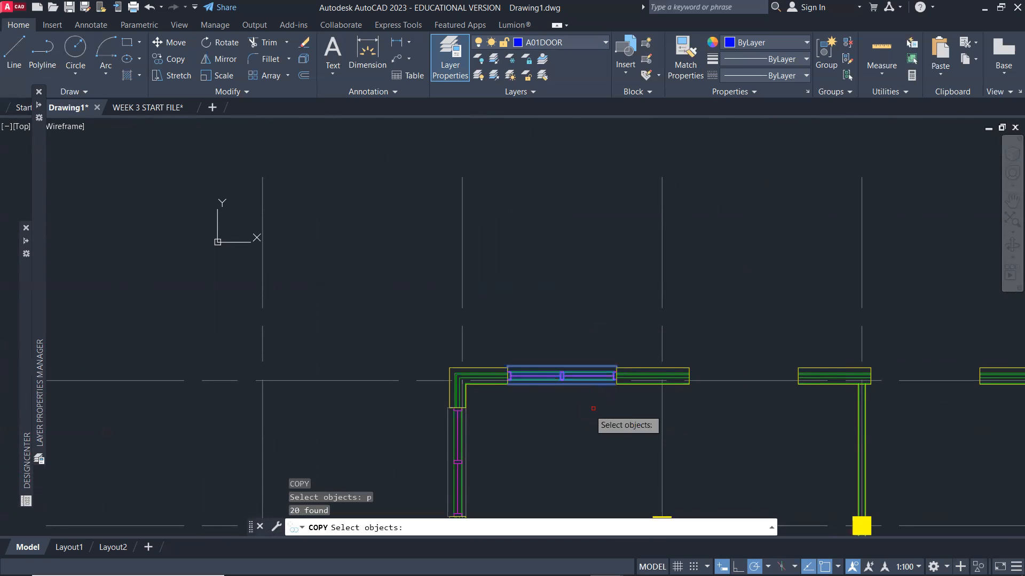
scroll(448, 395, "up", 8)
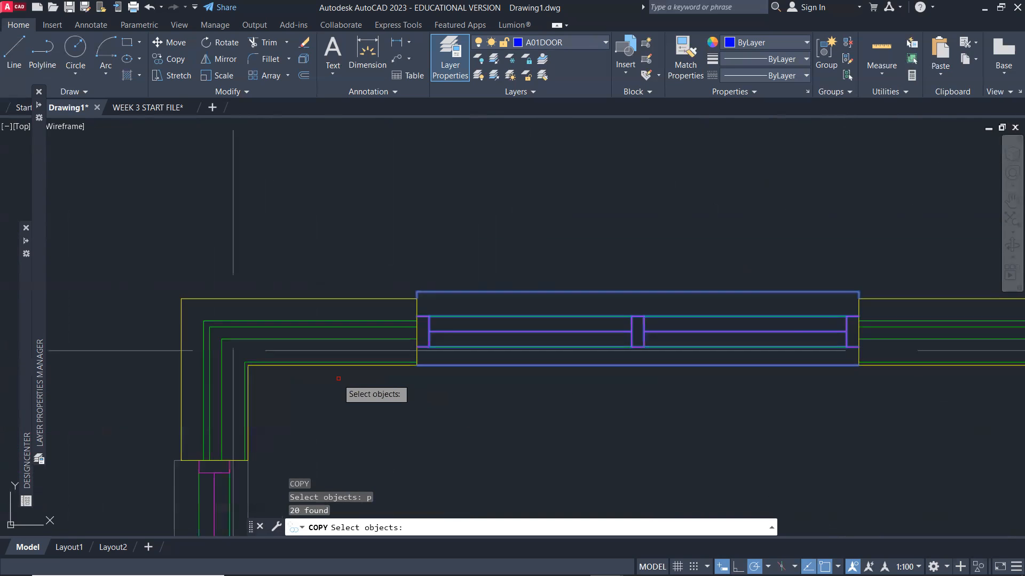
key("Return")
left_click(462, 358)
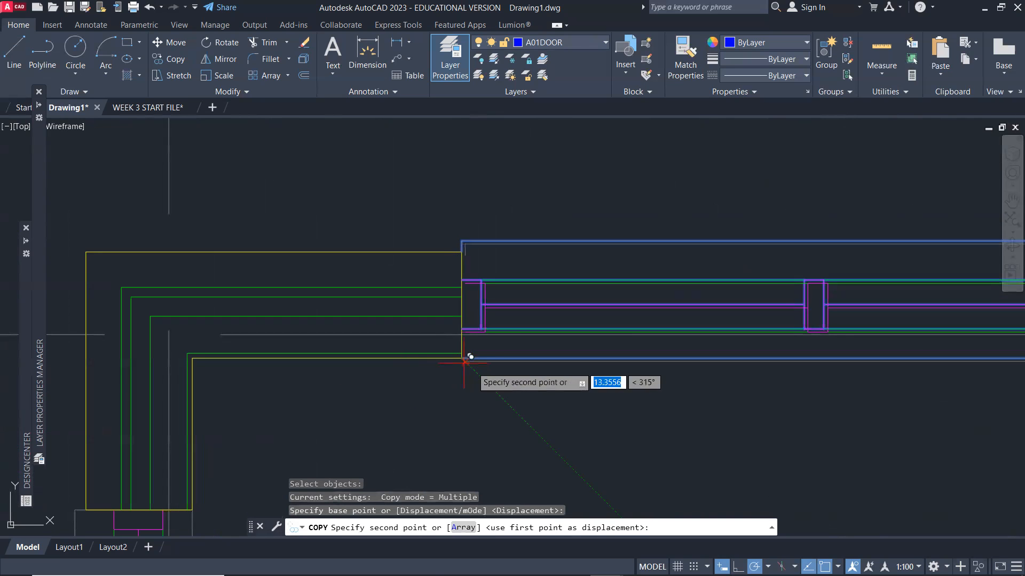
scroll(502, 369, "down", 4)
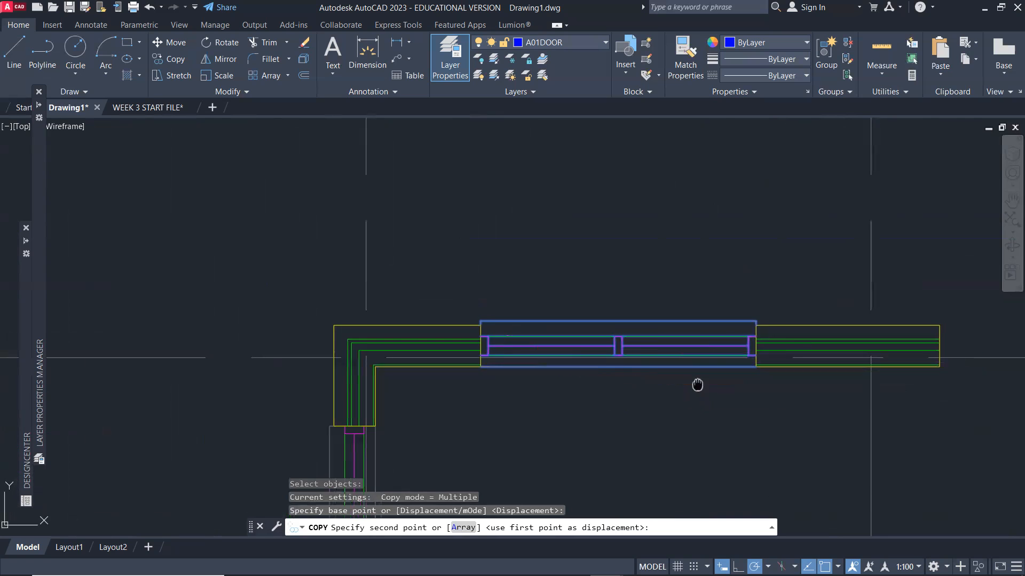
middle_click_drag(715, 377, 440, 353)
scroll(641, 344, "up", 4)
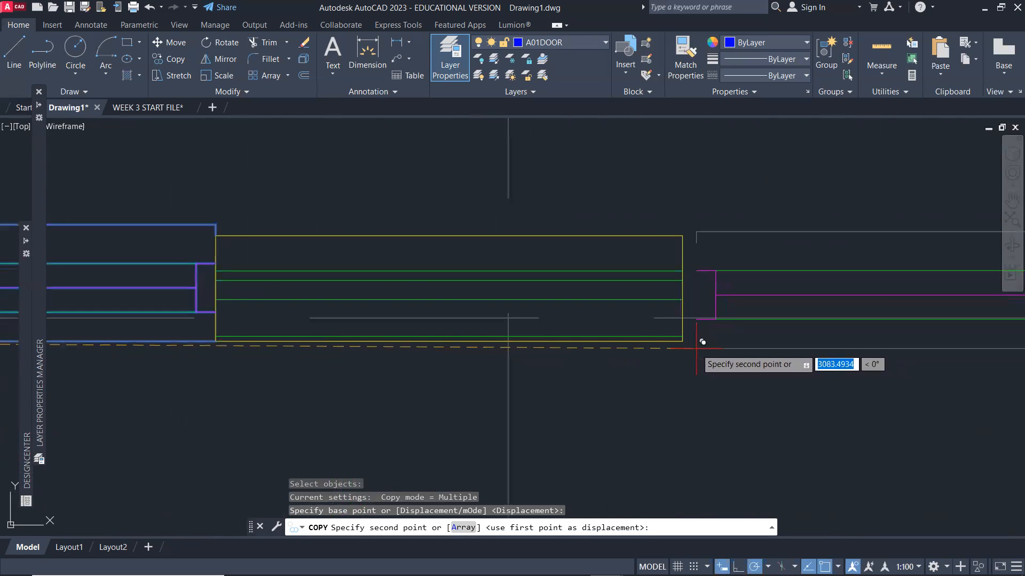
left_click(689, 341)
Place another copy of the window in the third north wall opening, snapping to the lower corner of the adjoining wall end.
scroll(704, 346, "down", 3)
scroll(774, 366, "up", 3)
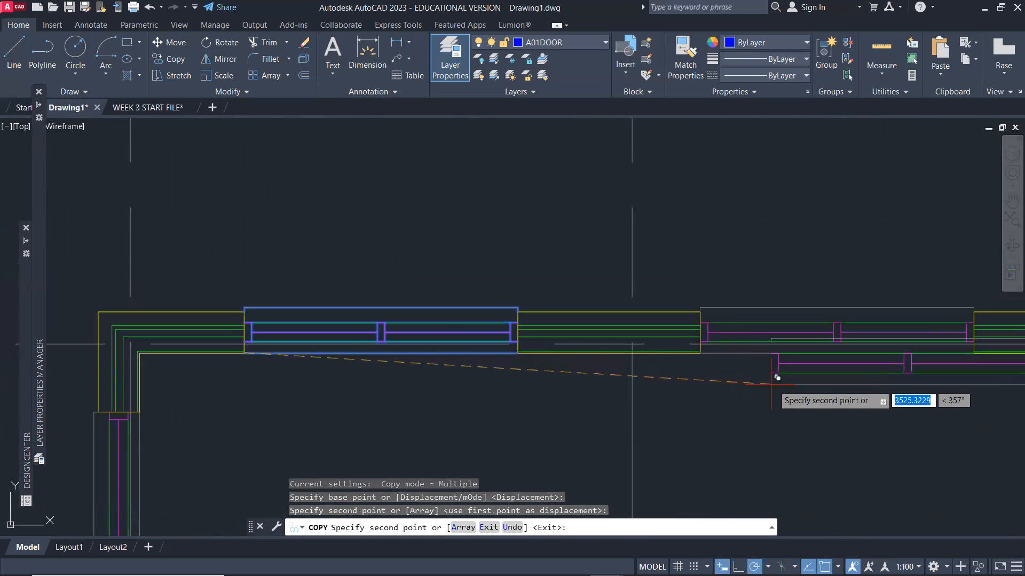
middle_click_drag(796, 377, 297, 352)
scroll(771, 386, "down", 2)
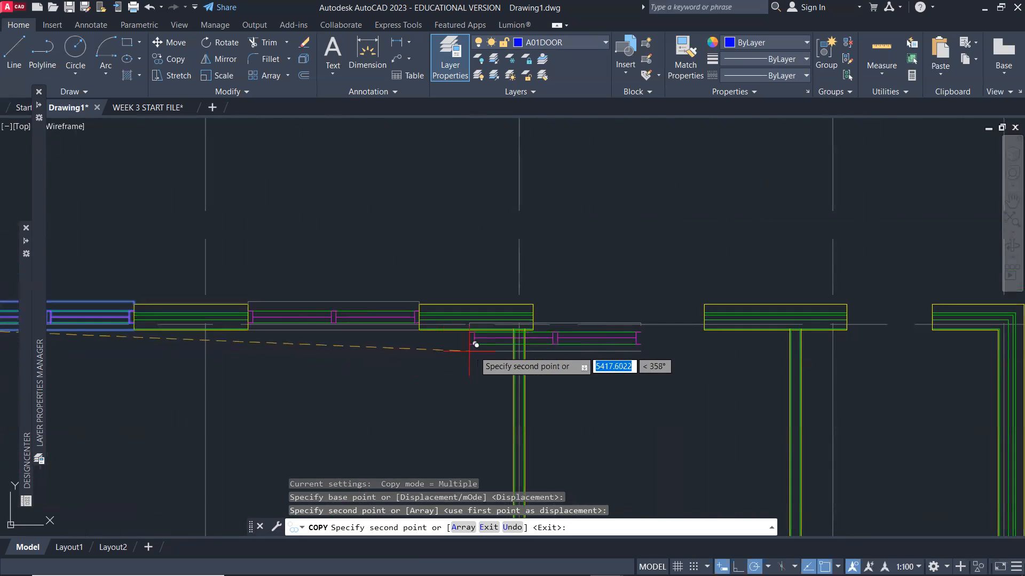
scroll(536, 326, "up", 4)
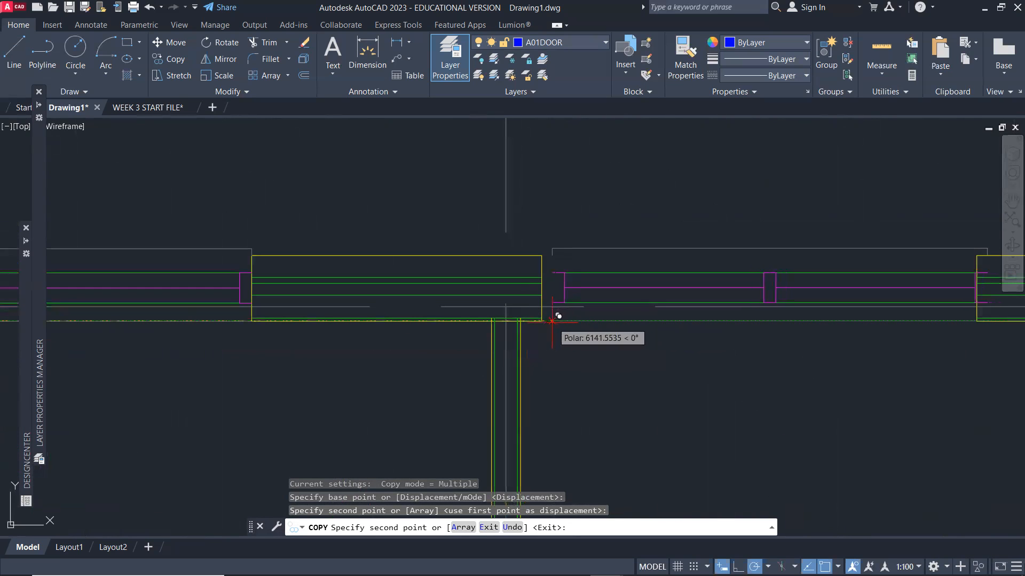
left_click(541, 321)
Place another copy of the window in the westernmost south wall opening, snapping to the outer corner of the adjoining wall.
scroll(612, 362, "down", 5)
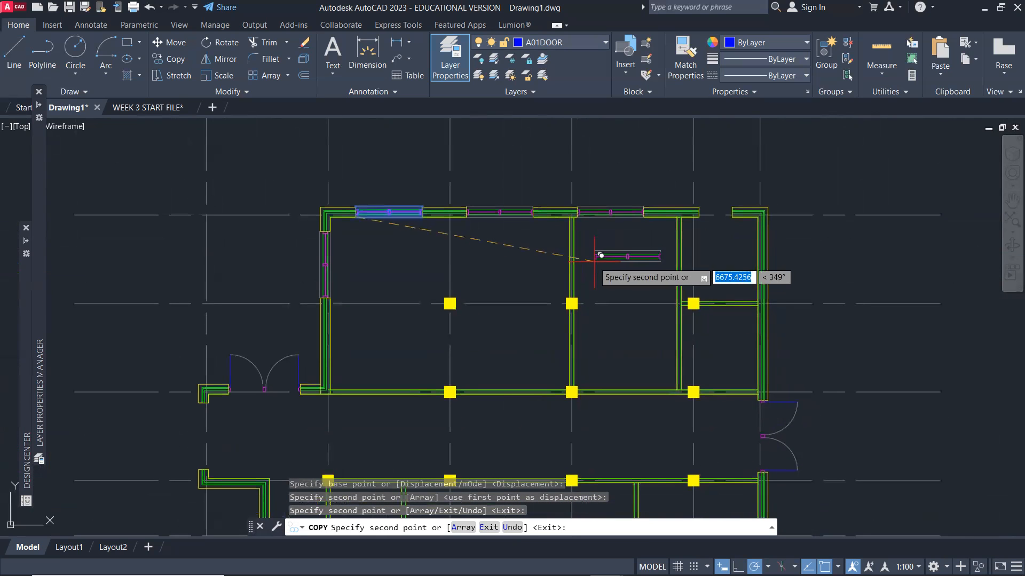
middle_click_drag(440, 325, 515, 230)
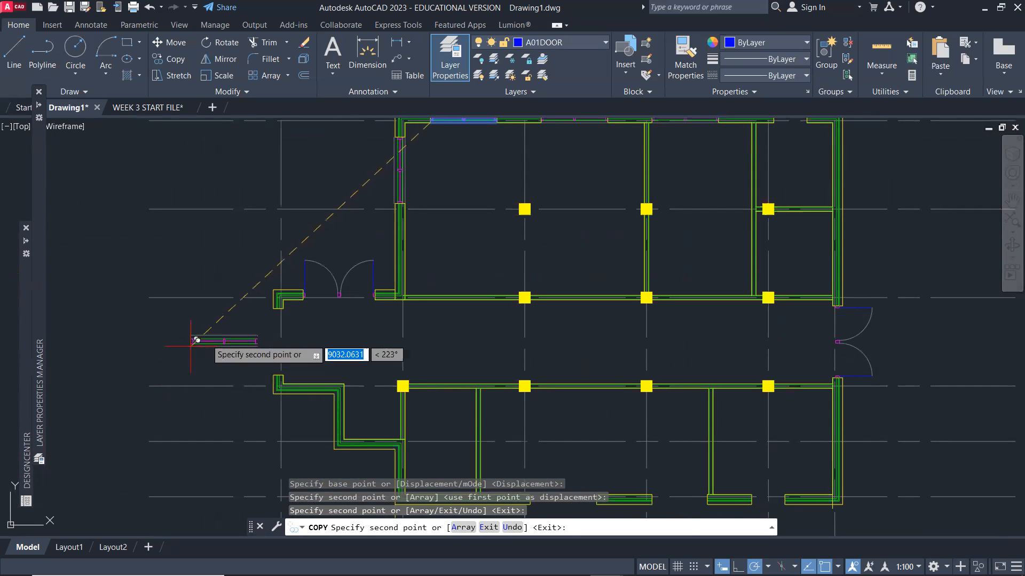
scroll(441, 235, "up", 4)
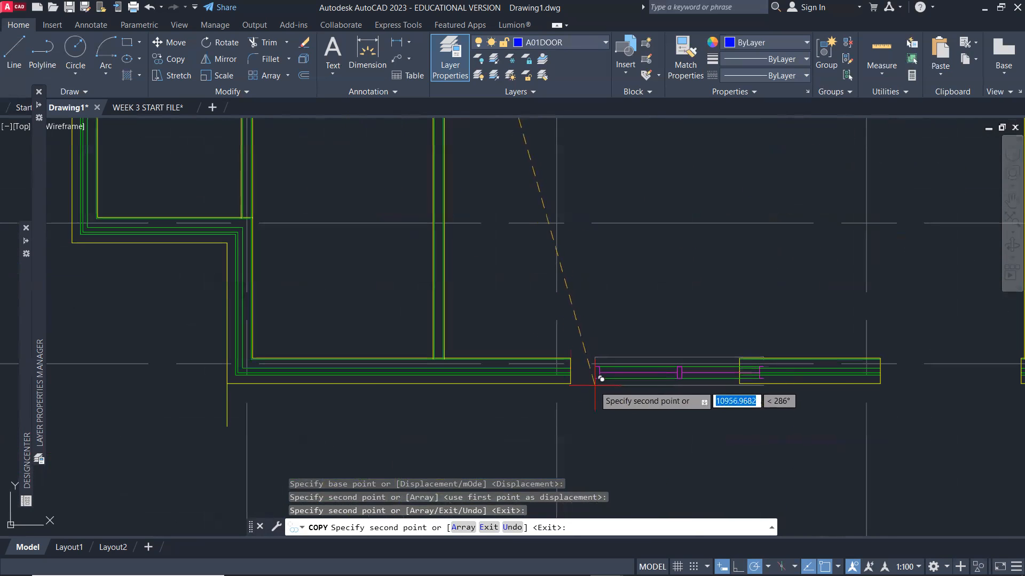
scroll(576, 385, "up", 5)
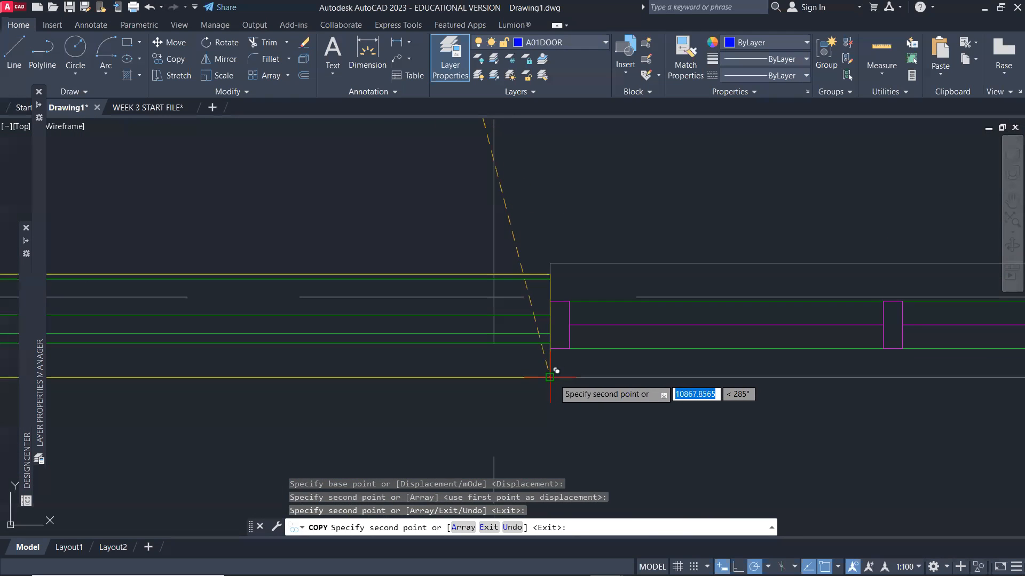
scroll(613, 401, "down", 5)
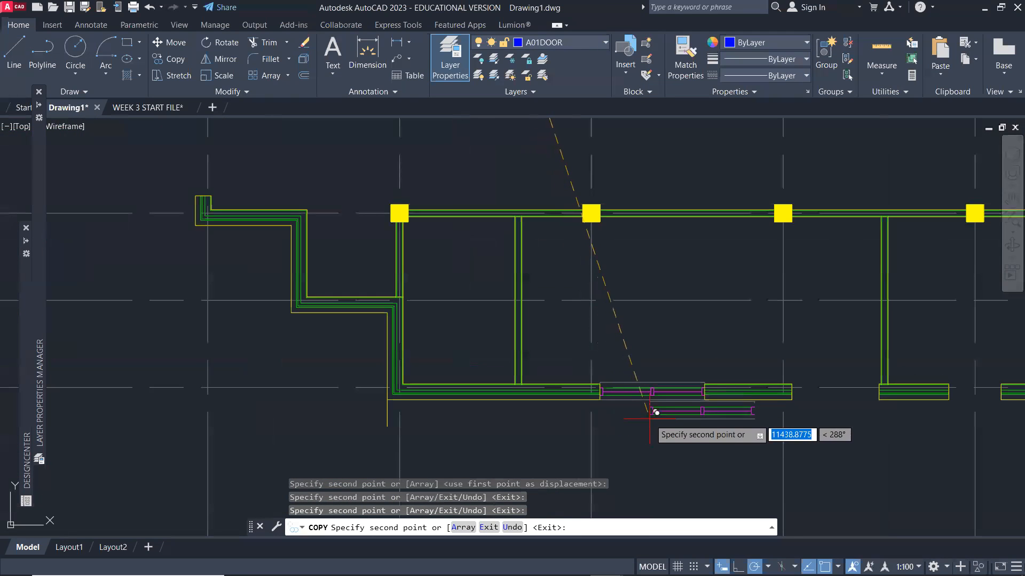
Place a spare copy of the window in the empty space southwest of the floor plan and finish copying.
middle_click_drag(656, 412, 512, 379)
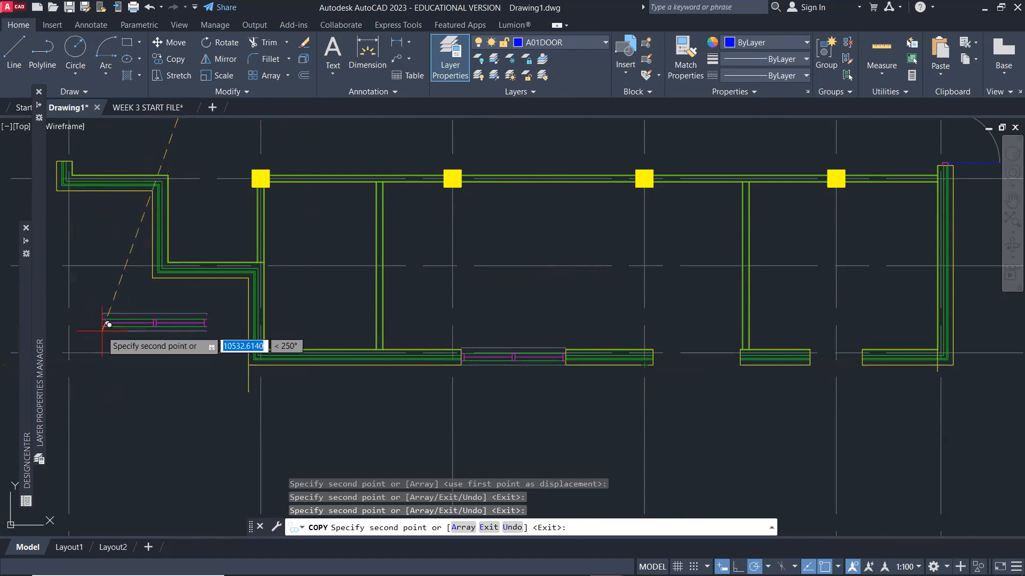
scroll(91, 387, "down", 2)
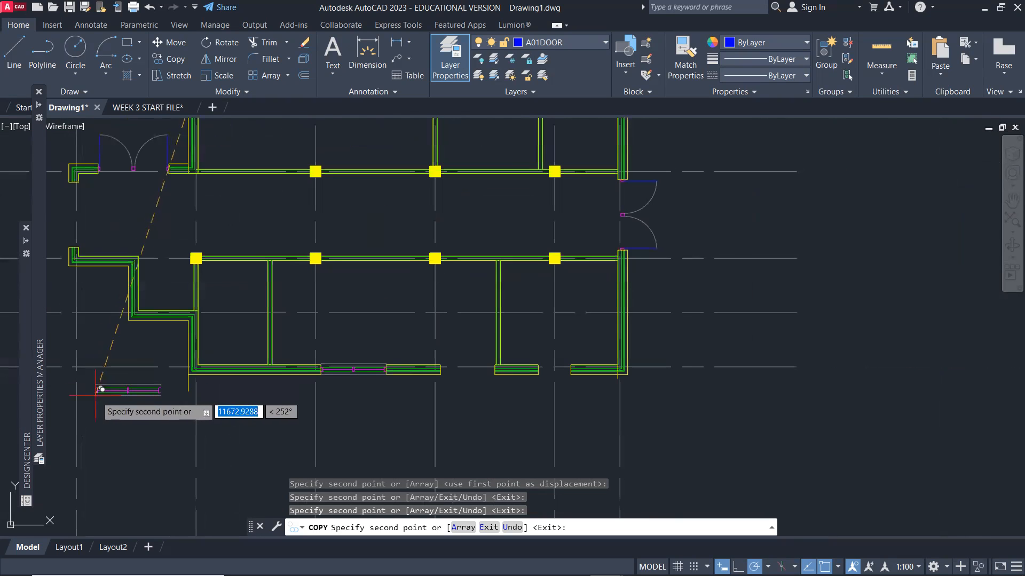
left_click(101, 399)
key("Return")
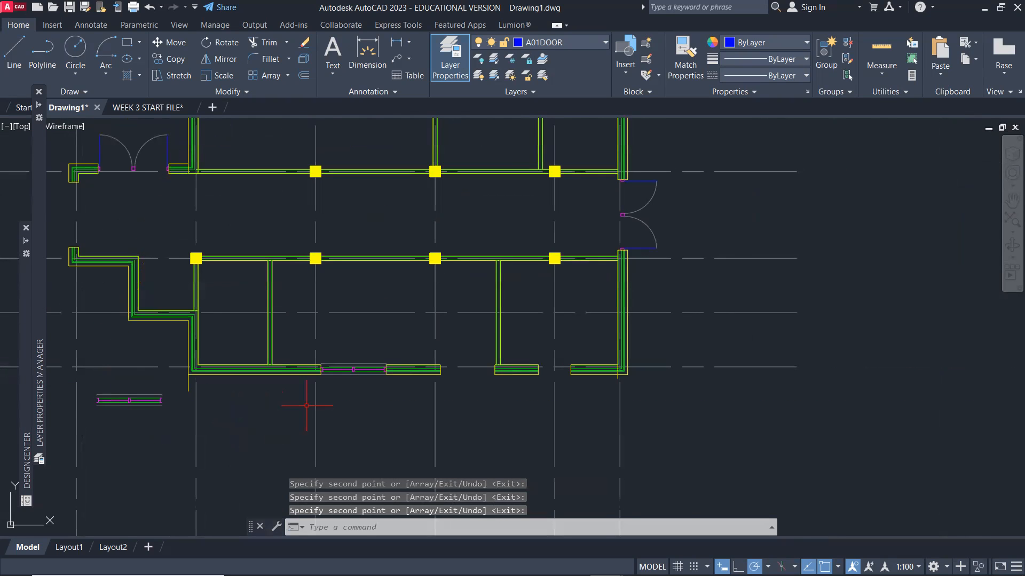
Start mirroring the window in the westernmost south wall opening, selecting its outer outline, sash lines and west frame.
scroll(329, 376, "up", 4)
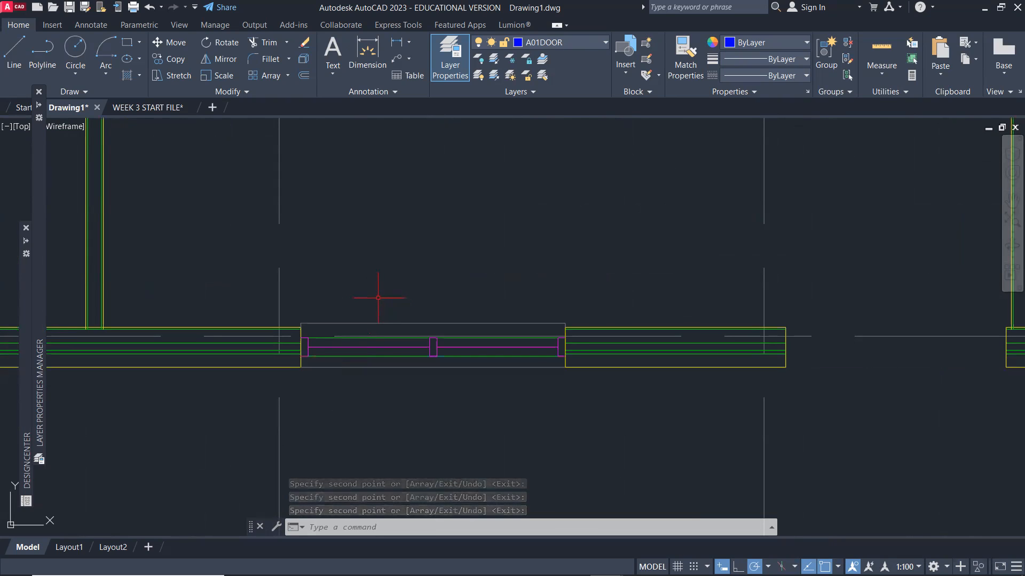
type("mi")
key("Return")
scroll(328, 319, "up", 3)
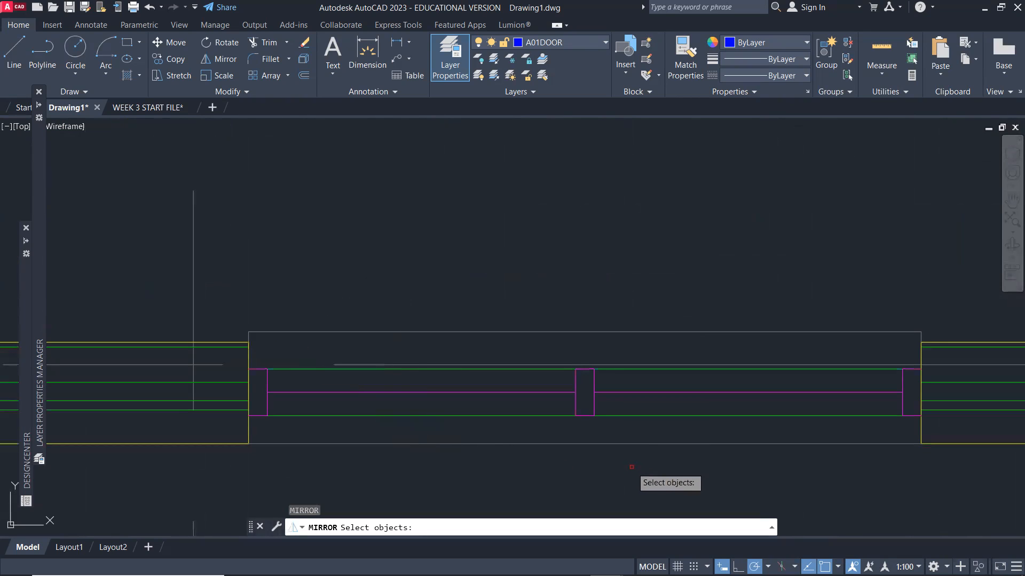
left_click(599, 471)
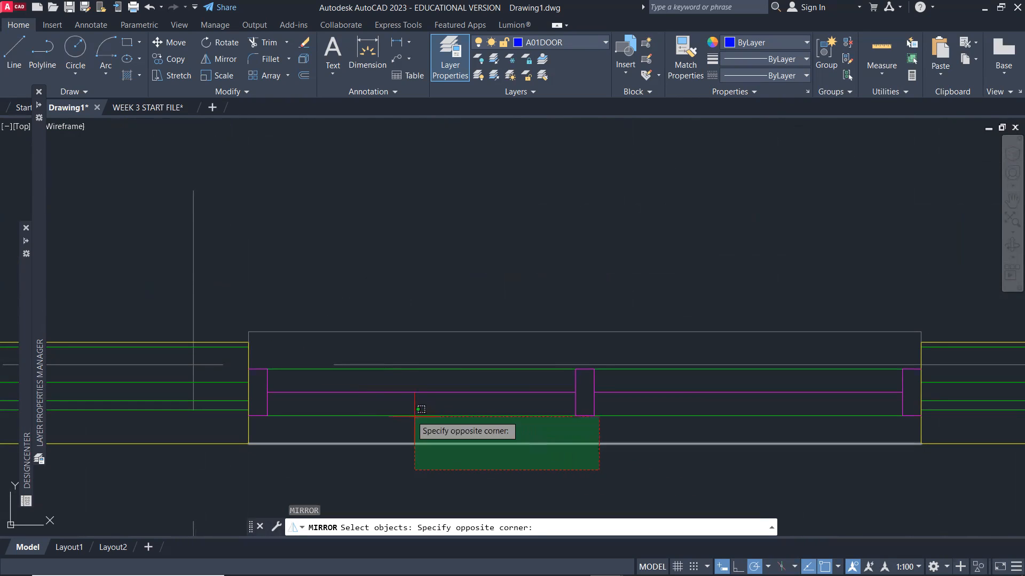
left_click(266, 376)
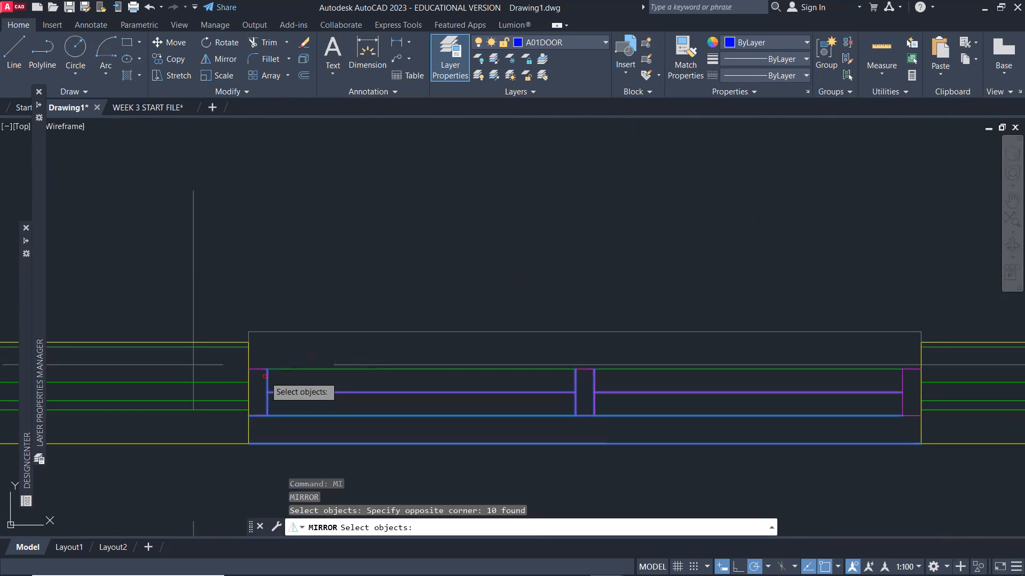
left_click(256, 368)
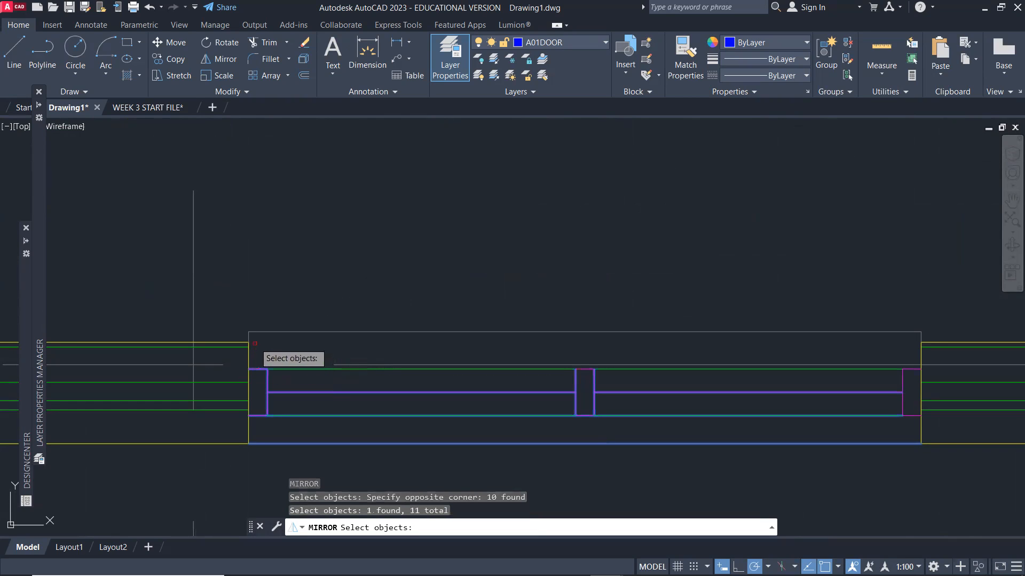
left_click(248, 332)
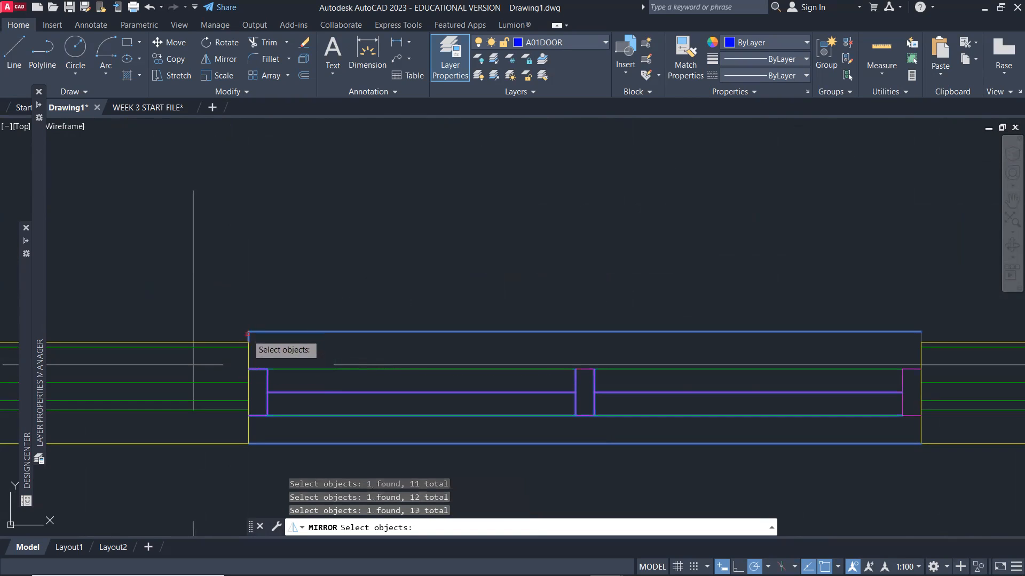
Add the window's east end line and east frame pieces to the mirror selection.
scroll(919, 352, "up", 4)
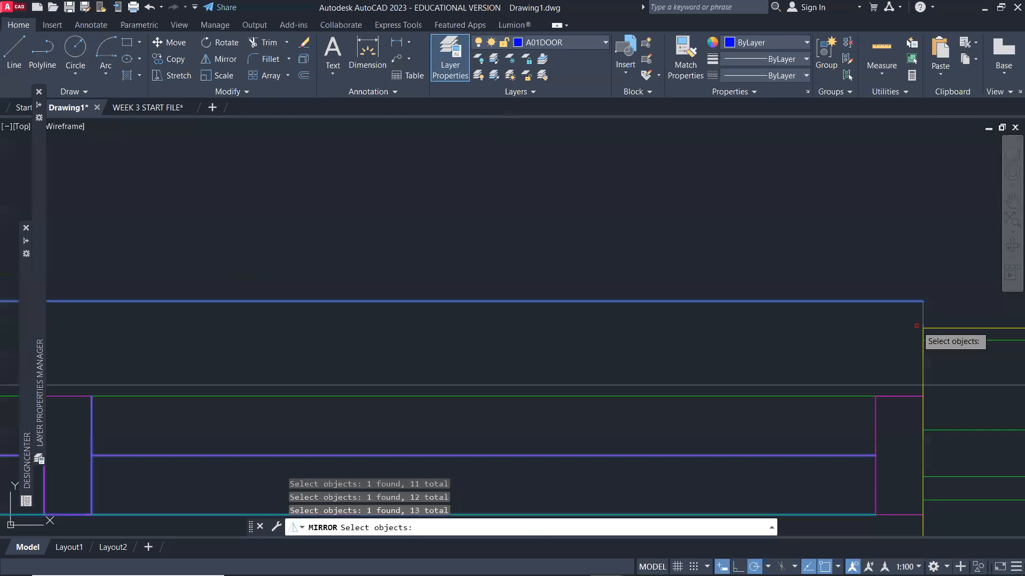
left_click(922, 353)
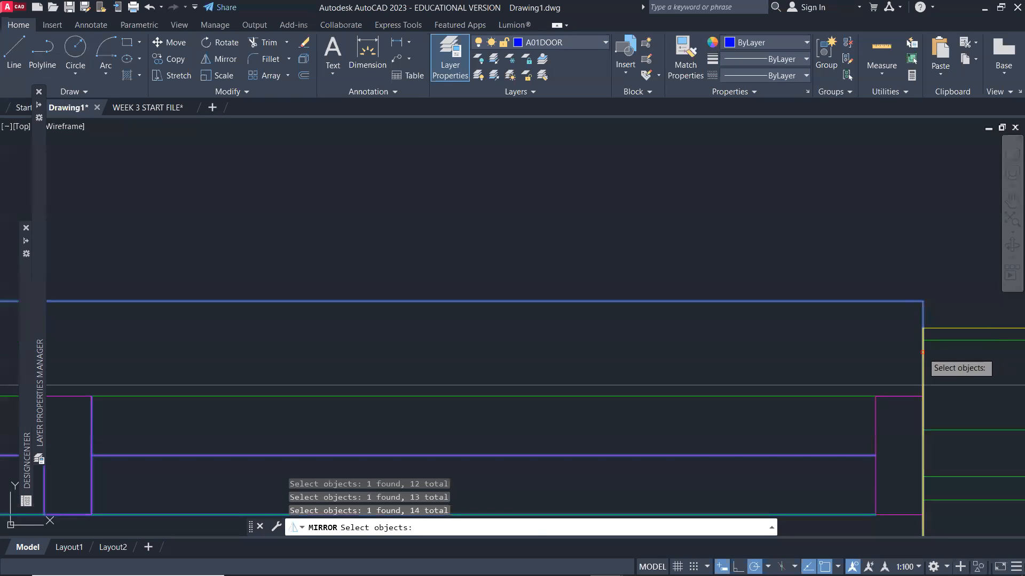
left_click(903, 396)
left_click(899, 422)
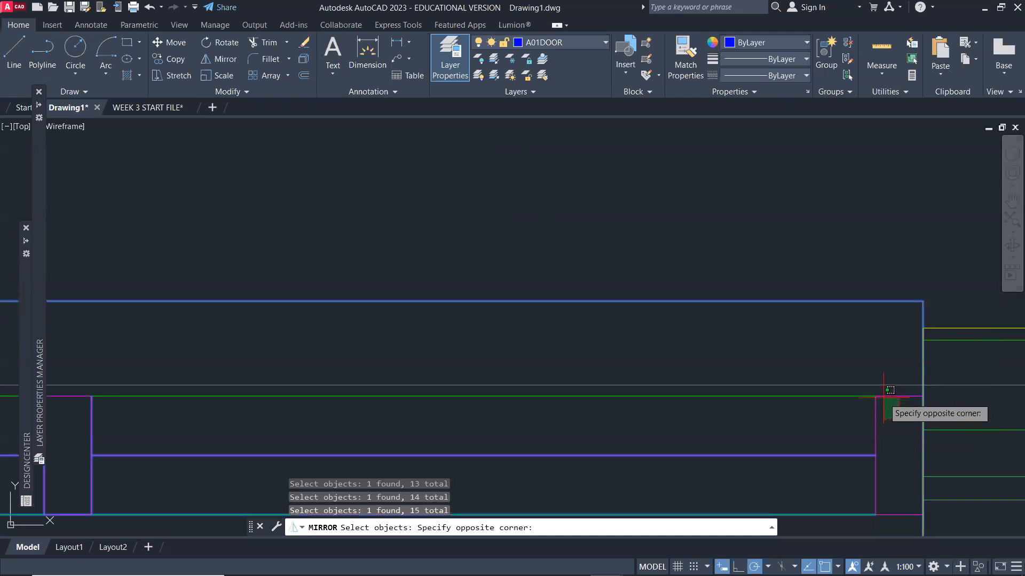
left_click(883, 398)
scroll(883, 443, "down", 2)
middle_click_drag(883, 443, 821, 338)
left_click(853, 412)
left_click(777, 327)
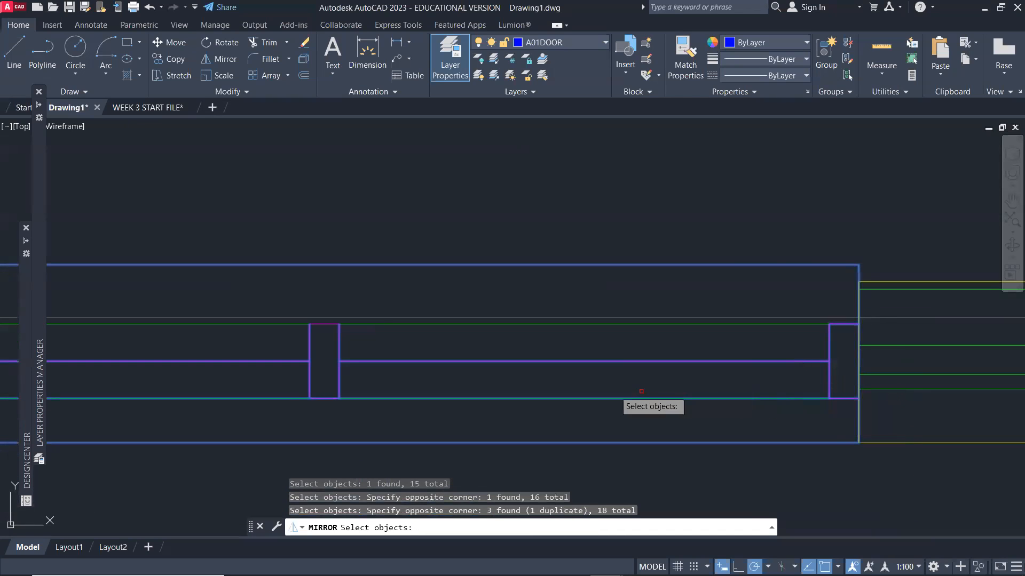
Add the window's central mullion and the remaining upper glazing lines to the mirror selection.
scroll(641, 391, "down", 2)
scroll(435, 371, "up", 2)
left_click(363, 311)
left_click(487, 423)
scroll(427, 416, "down", 2)
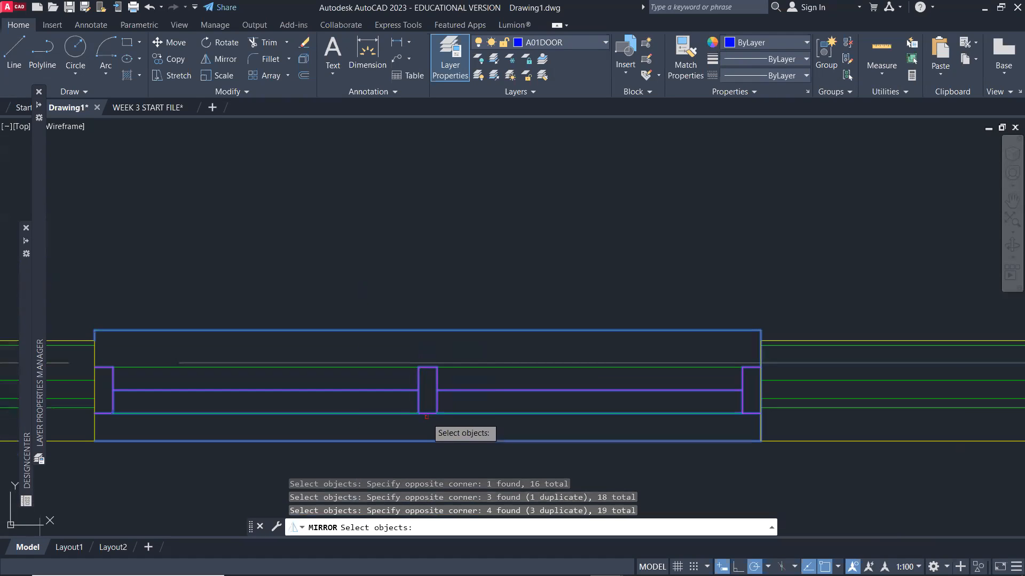
left_click(395, 368)
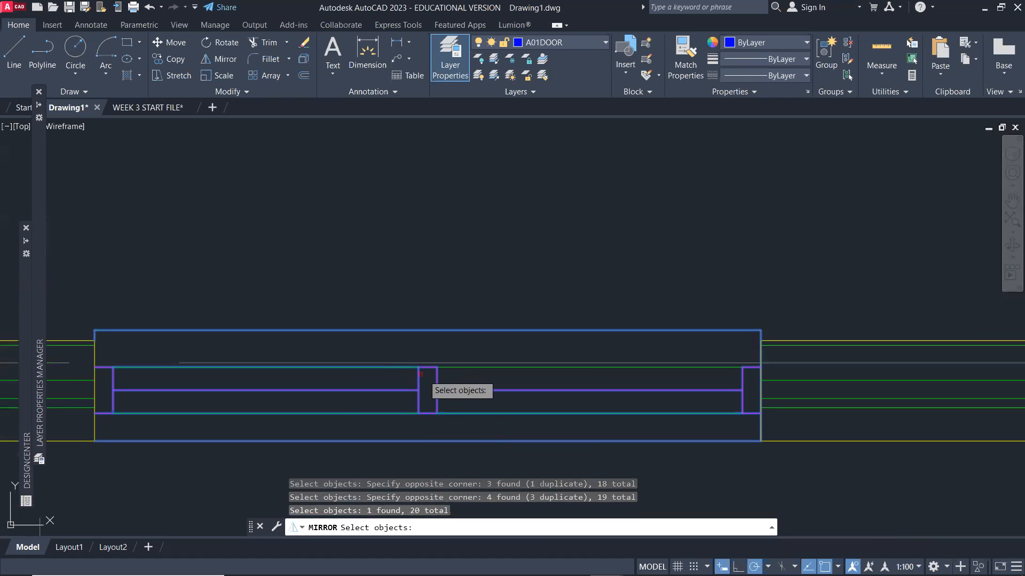
left_click(450, 368)
scroll(459, 405, "down", 2)
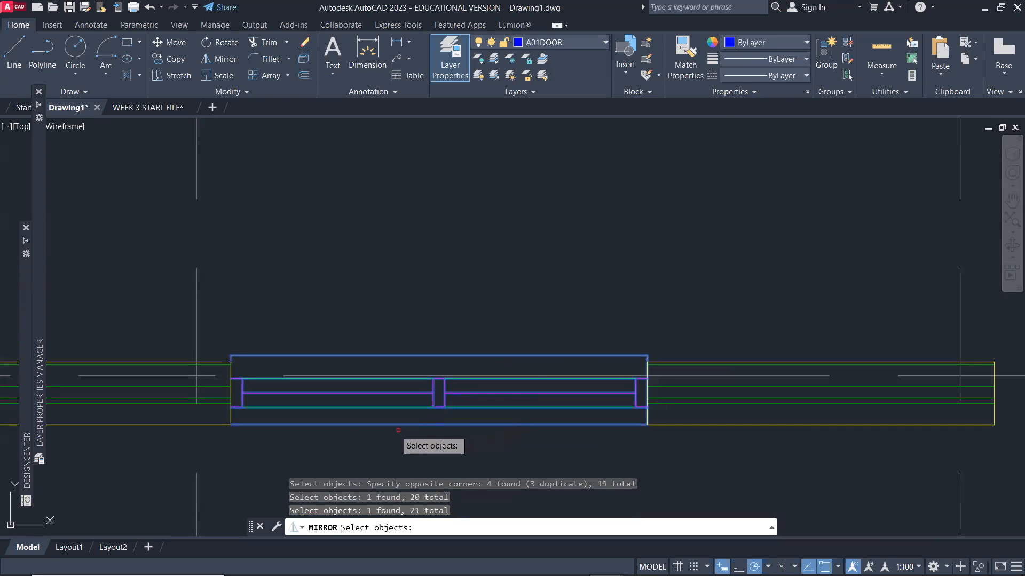
Mirror the selected window about a vertical line through the opening's west end, erasing the source objects.
key("Return")
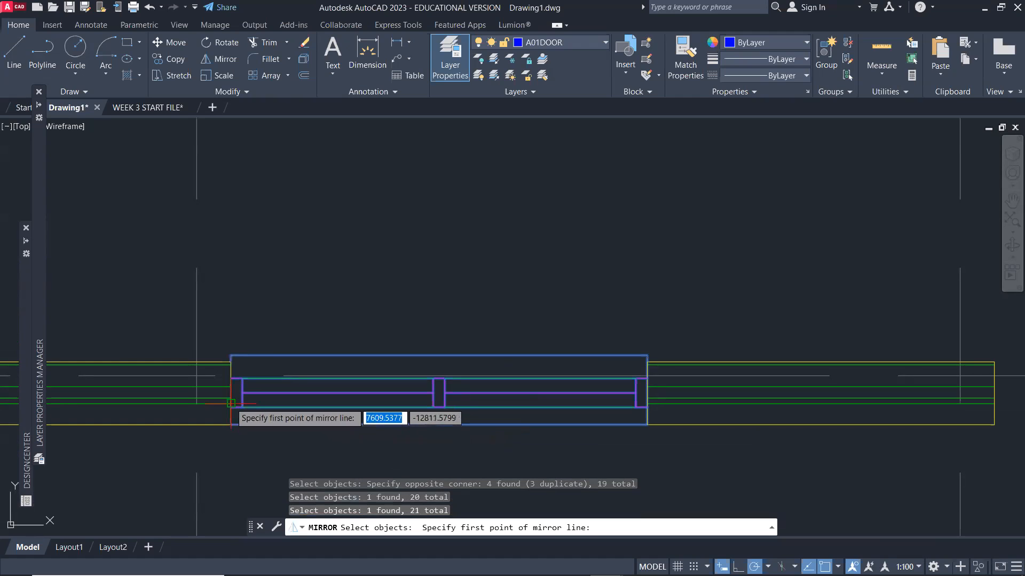
left_click(235, 407)
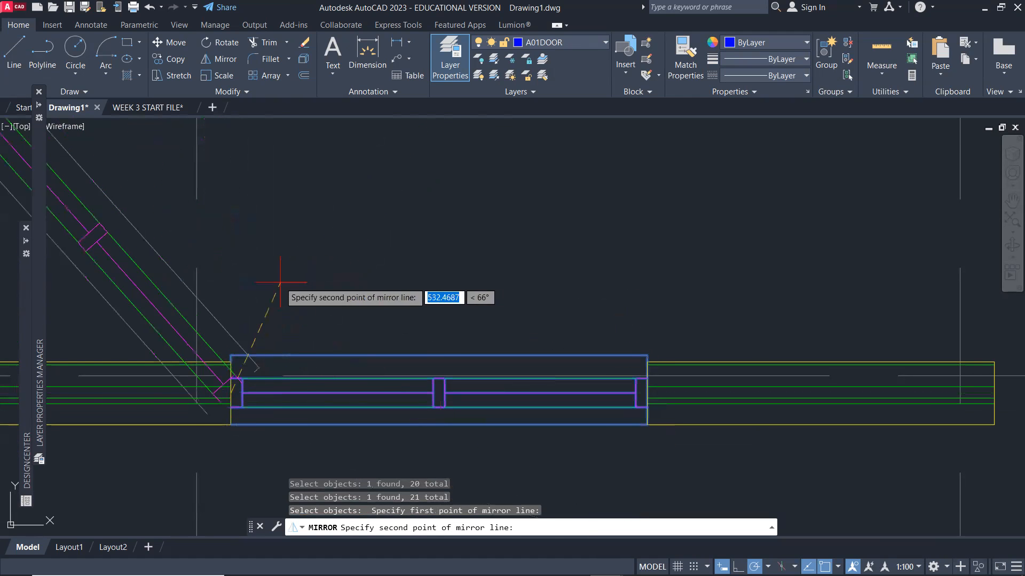
scroll(235, 304, "down", 2)
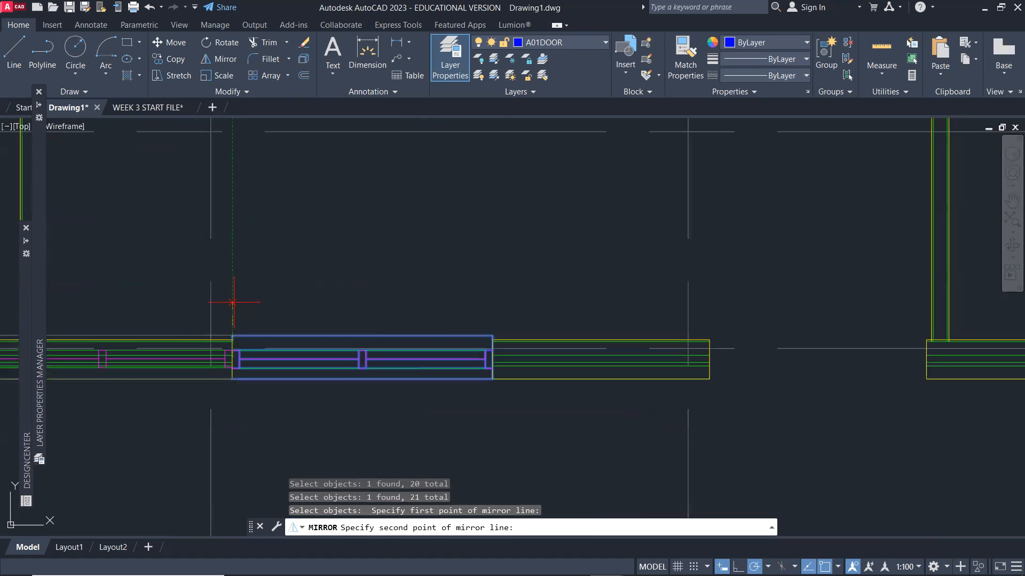
left_click(234, 250)
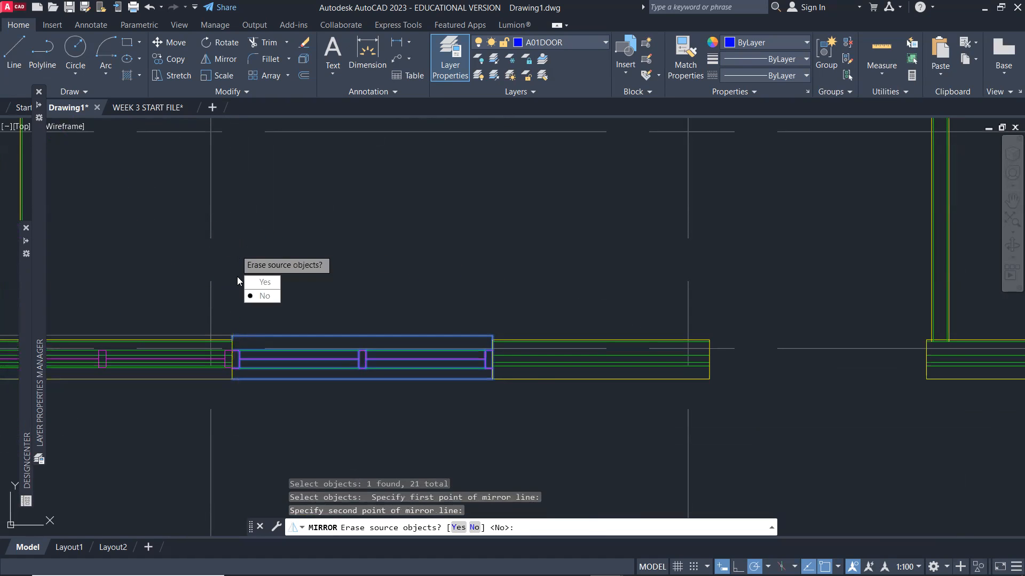
left_click(269, 283)
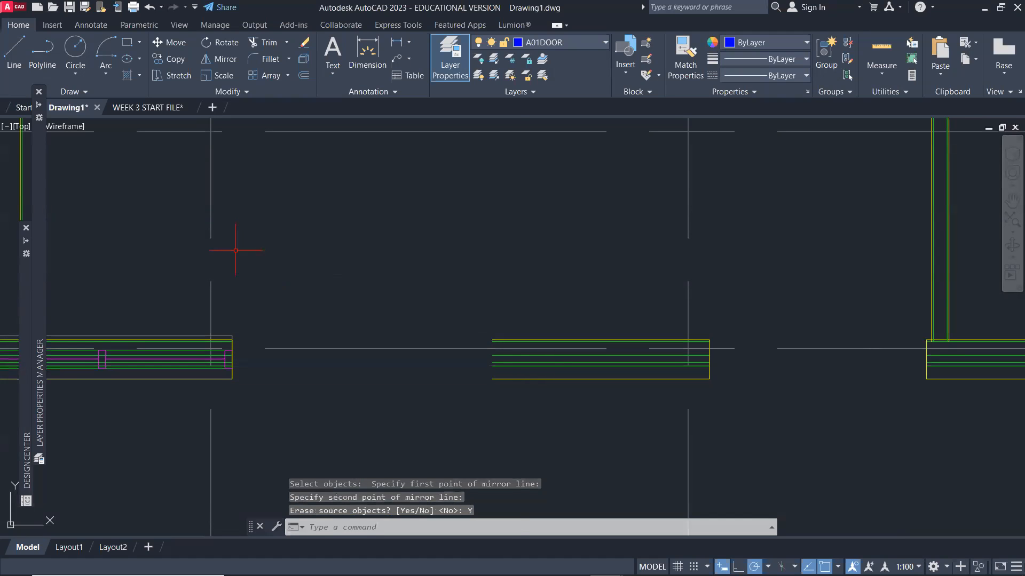
Move the mirrored window, using the previous selection, off the wall into the empty space south of the opening.
scroll(236, 248, "down", 2)
middle_click_drag(240, 256, 491, 254)
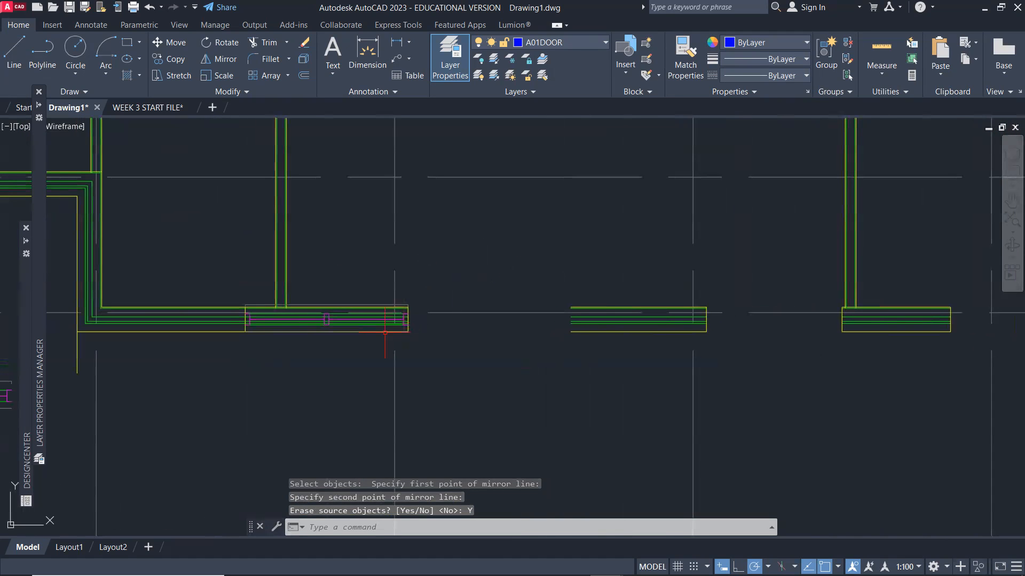
type("m")
key("Return")
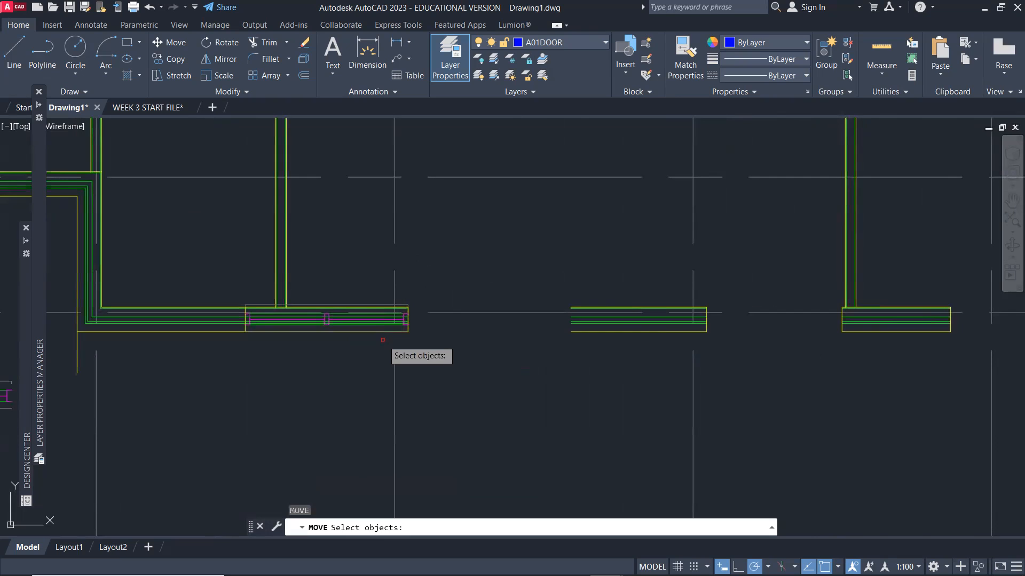
type("p")
key("Return")
key("Return")
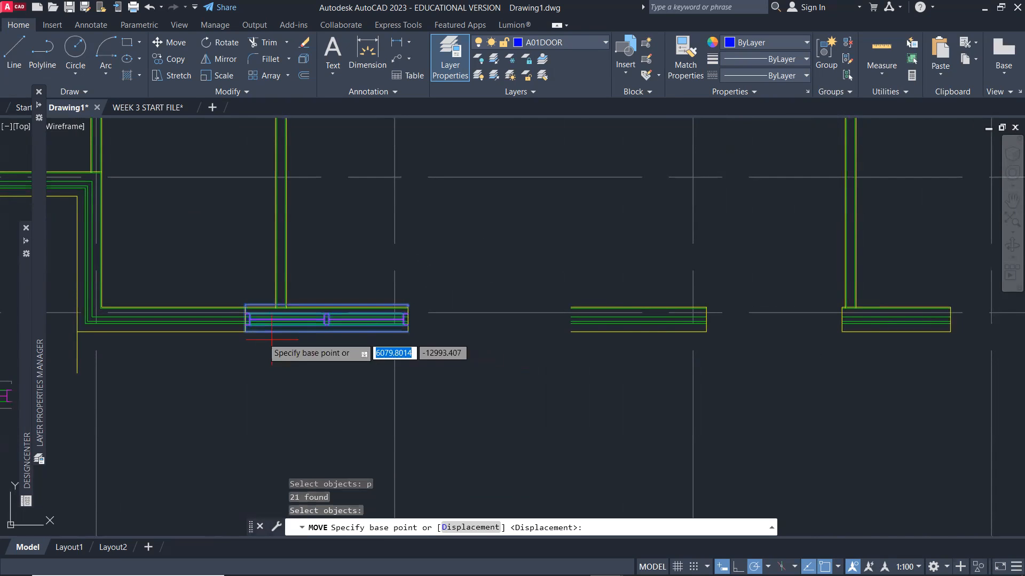
scroll(267, 347, "up", 5)
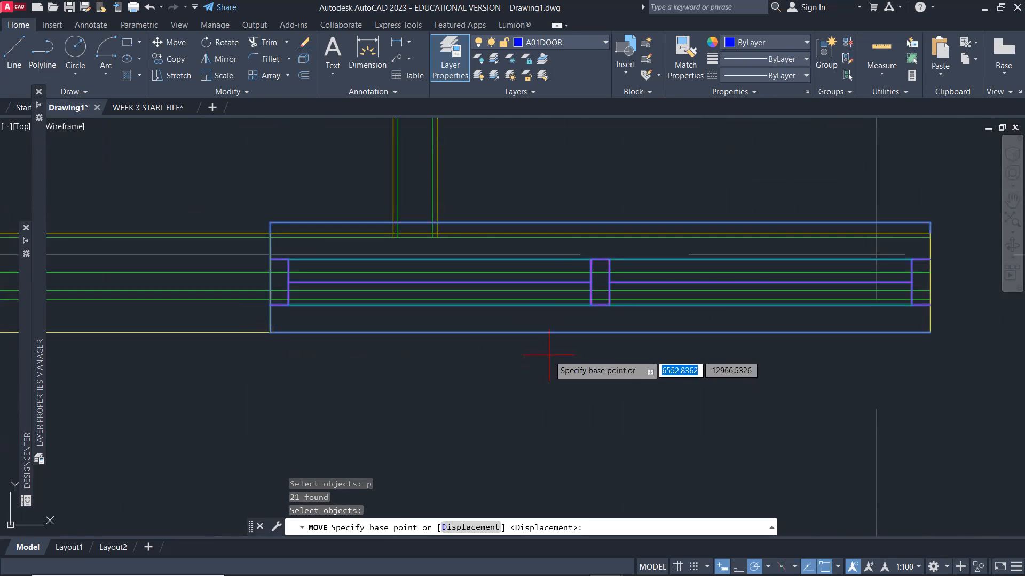
scroll(476, 351, "down", 2)
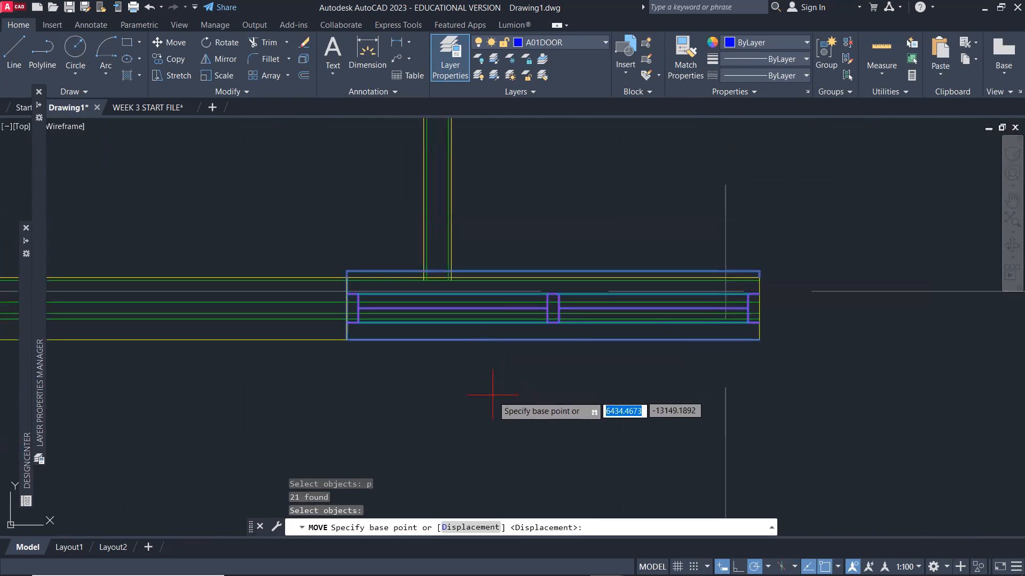
left_click(503, 372)
scroll(613, 430, "down", 4)
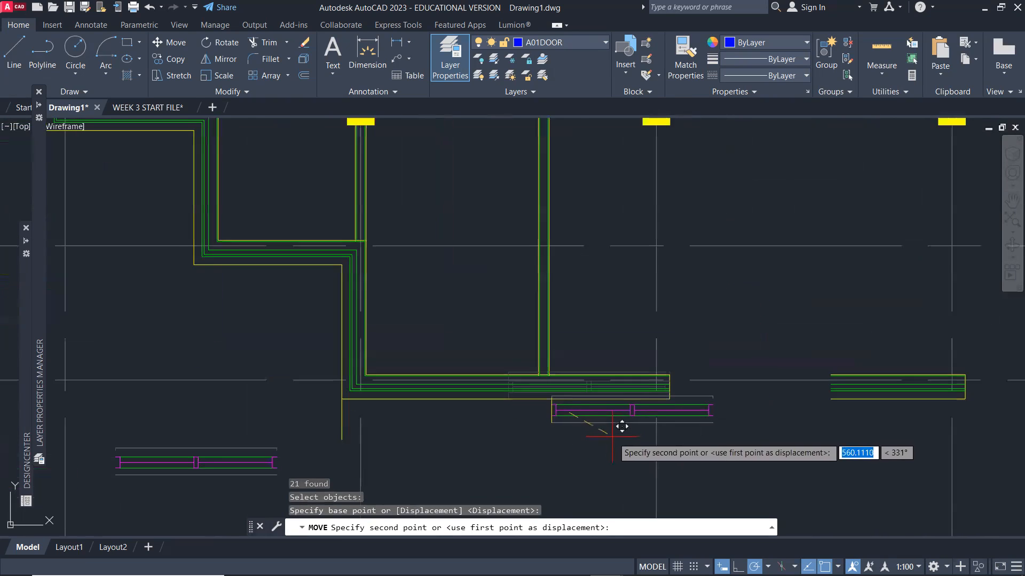
middle_click_drag(734, 470, 590, 427)
left_click(609, 434)
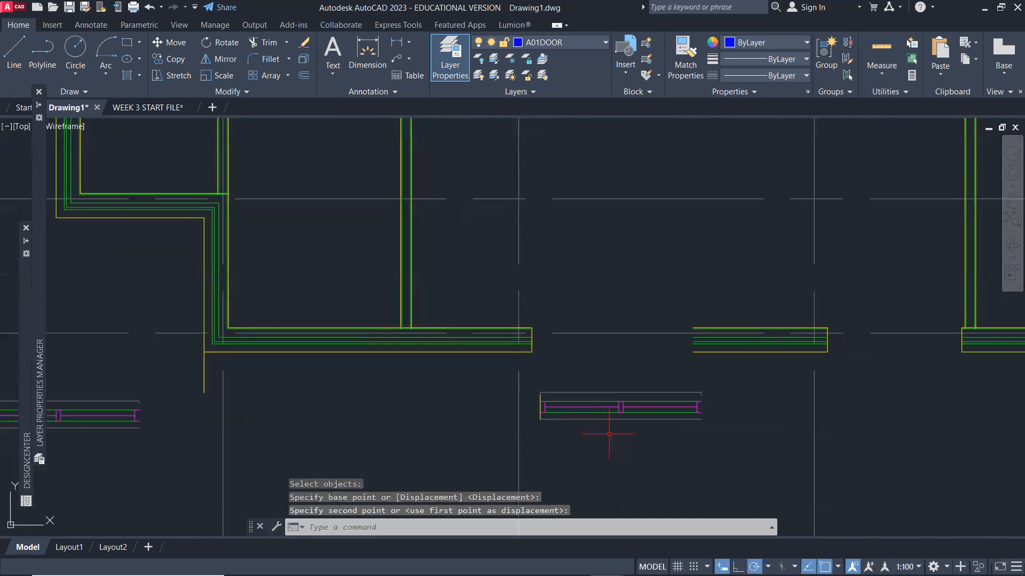
key("Escape")
Mirror the loose window about a horizontal line through its west end's midpoint, erasing the source objects.
scroll(630, 433, "up", 2)
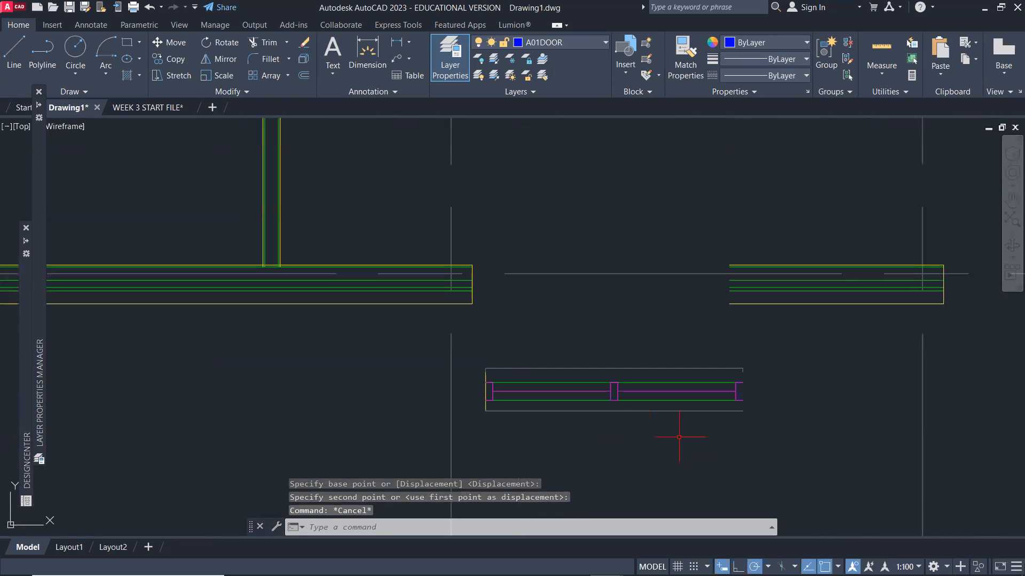
type("mi")
key("Return")
left_click(469, 336)
left_click(800, 447)
key("Return")
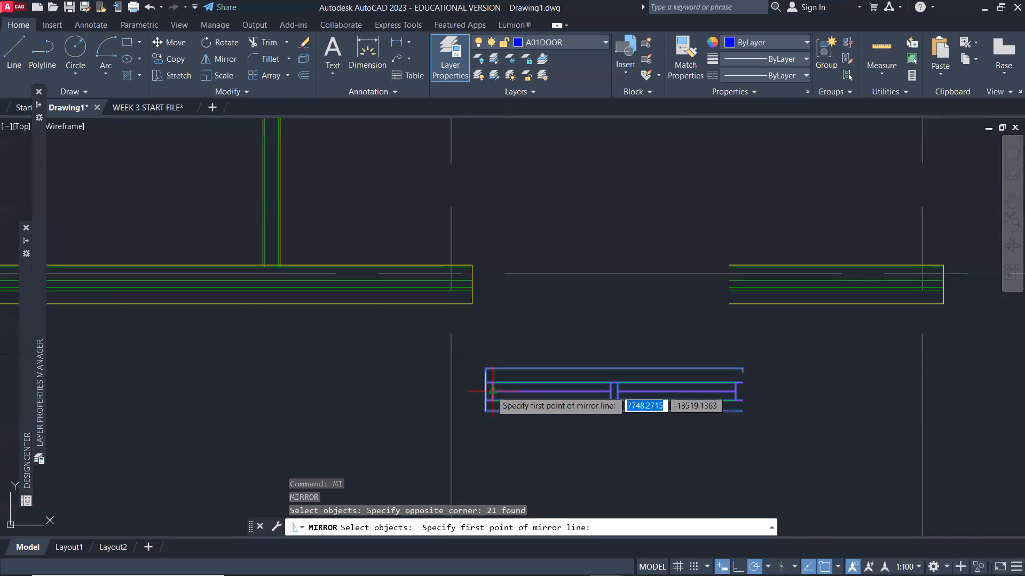
left_click(487, 388)
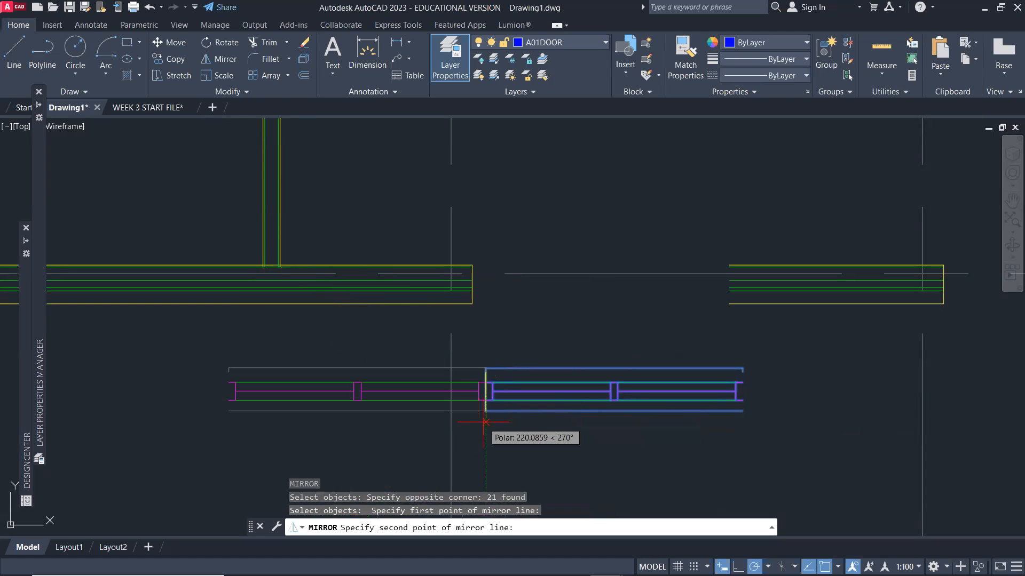
left_click(435, 396)
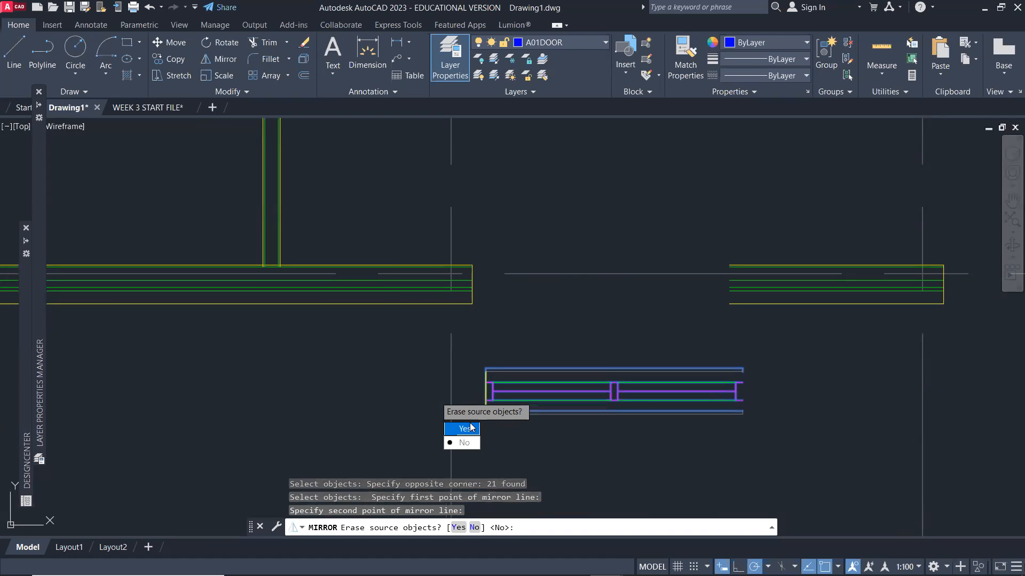
left_click(472, 428)
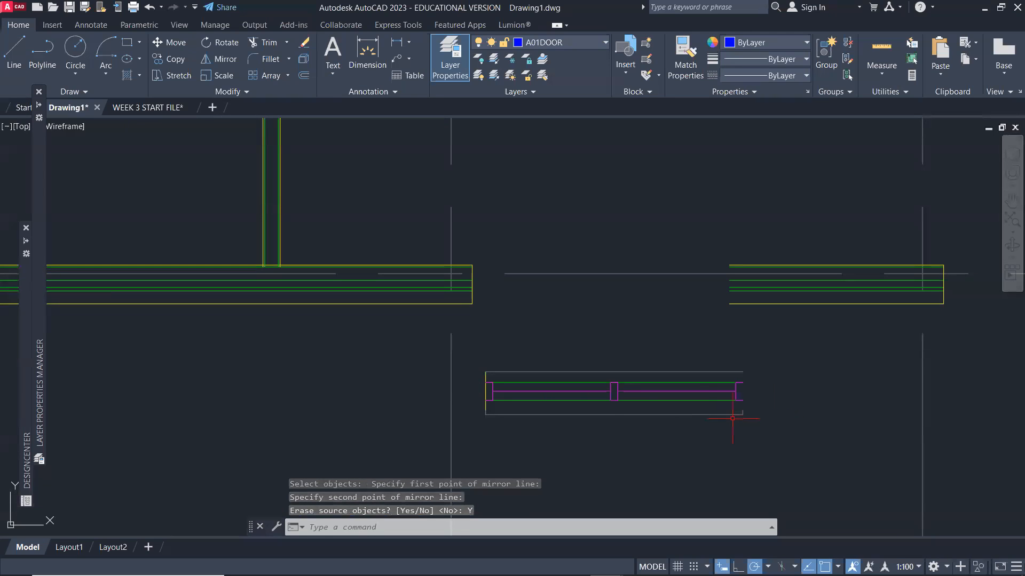
Copy the window's west end line to its east end, from upper corner to upper corner.
type("co")
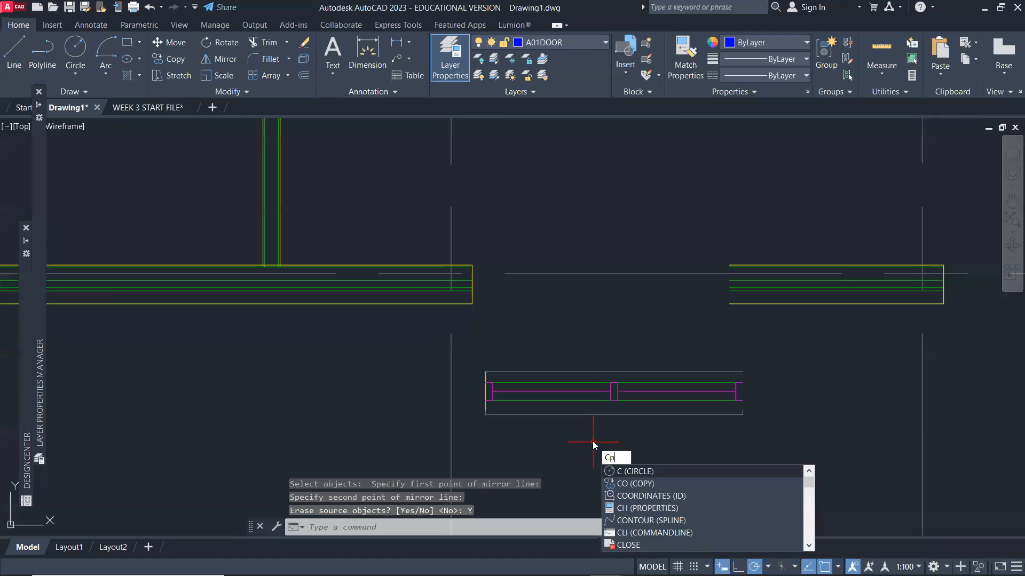
key("Return")
scroll(512, 401, "up", 2)
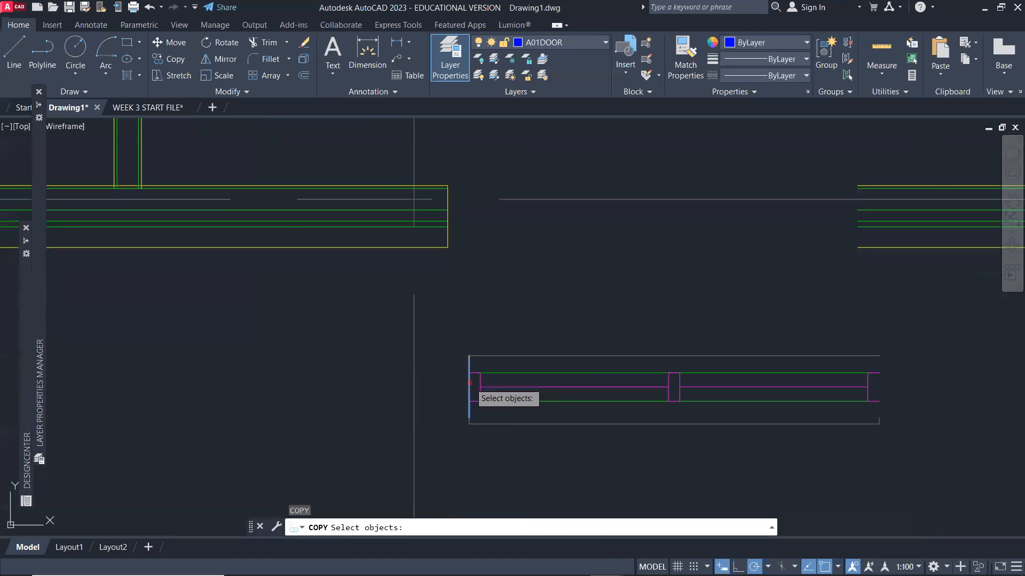
left_click(469, 383)
key("Return")
left_click(469, 355)
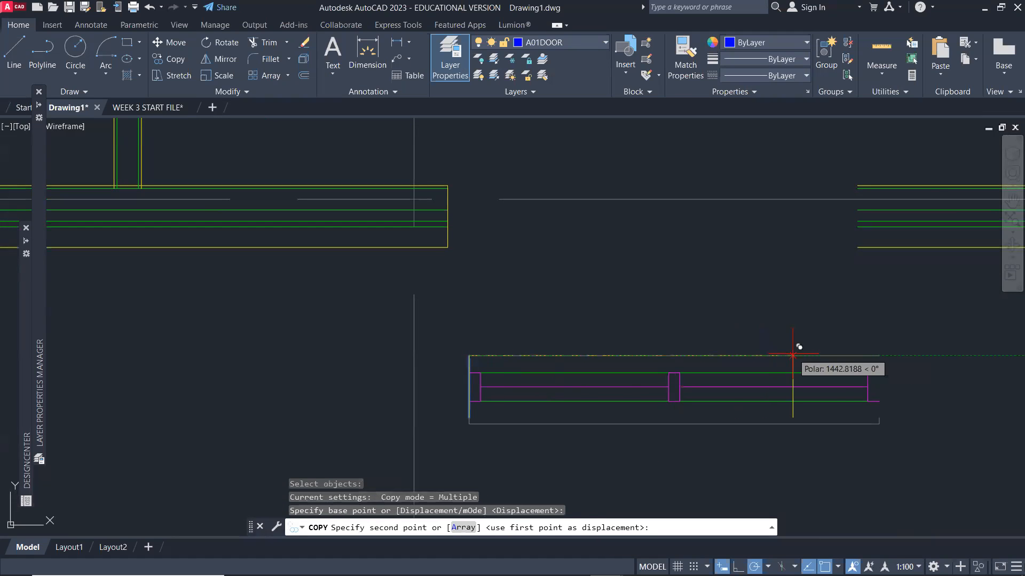
left_click(879, 356)
key("Return")
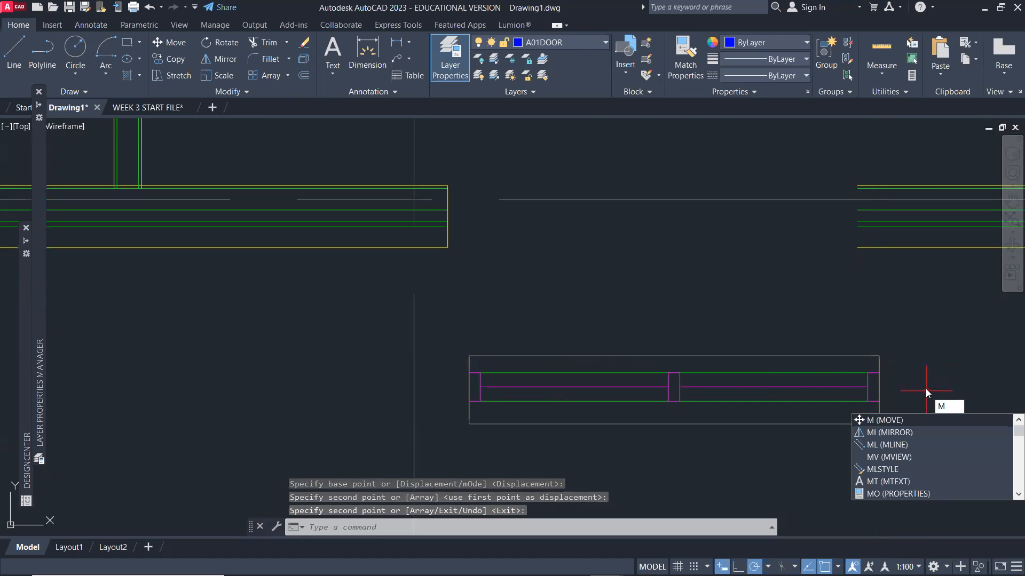
key("Escape")
key("Escape")
key("Escape")
type("co")
key("Return")
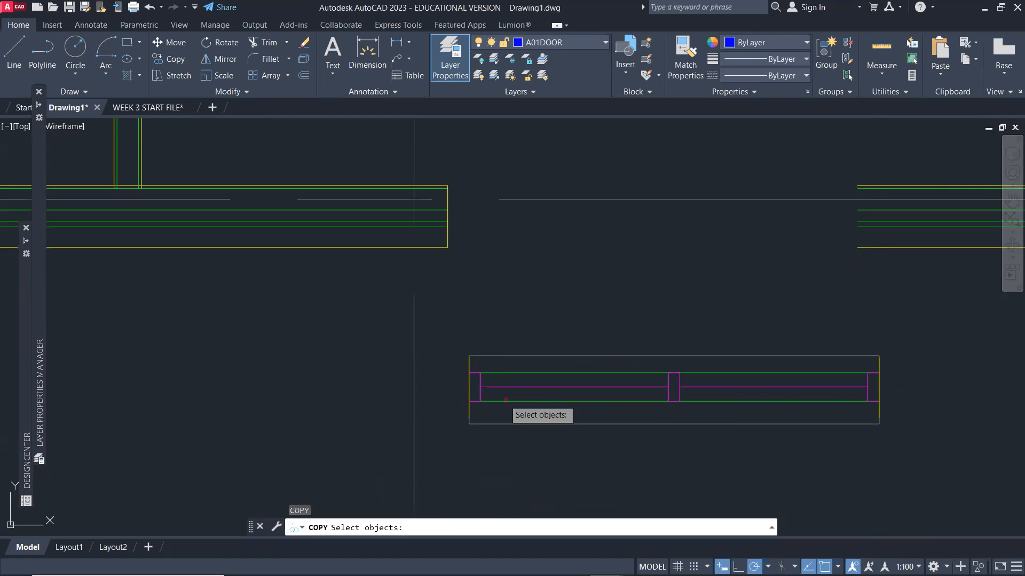
left_click(445, 324)
left_click(833, 420)
key("Return")
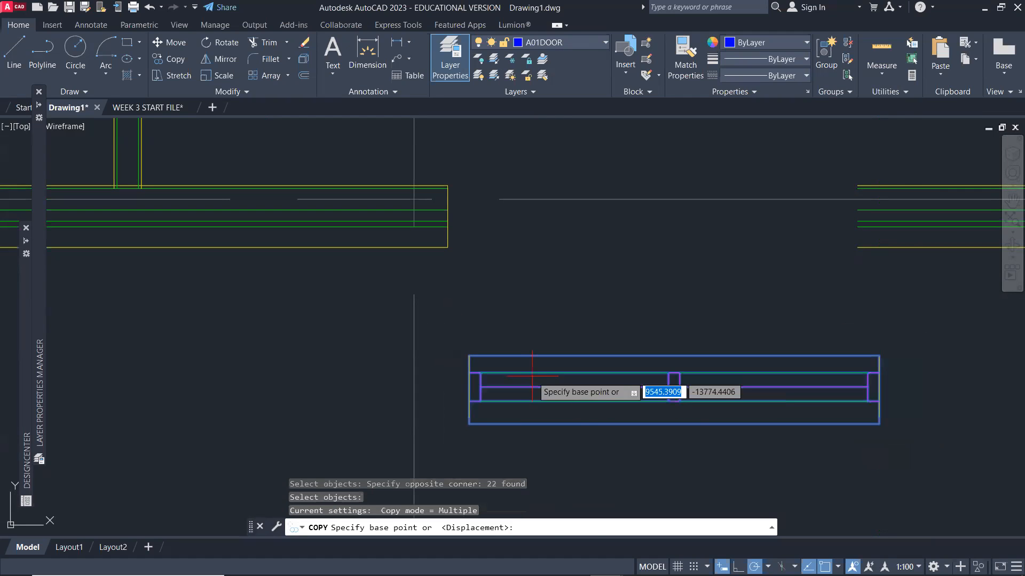
left_click(470, 356)
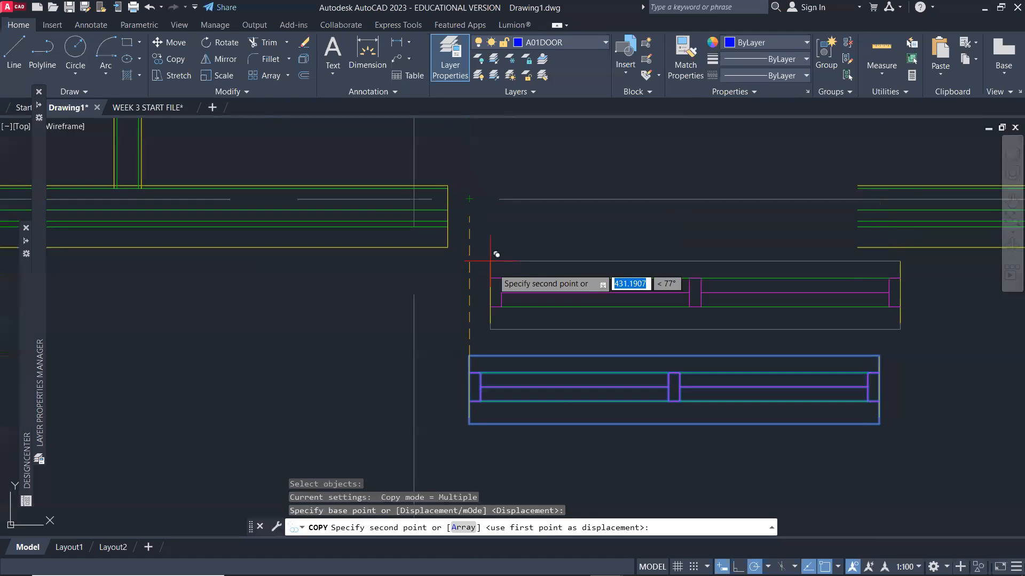
key("Escape")
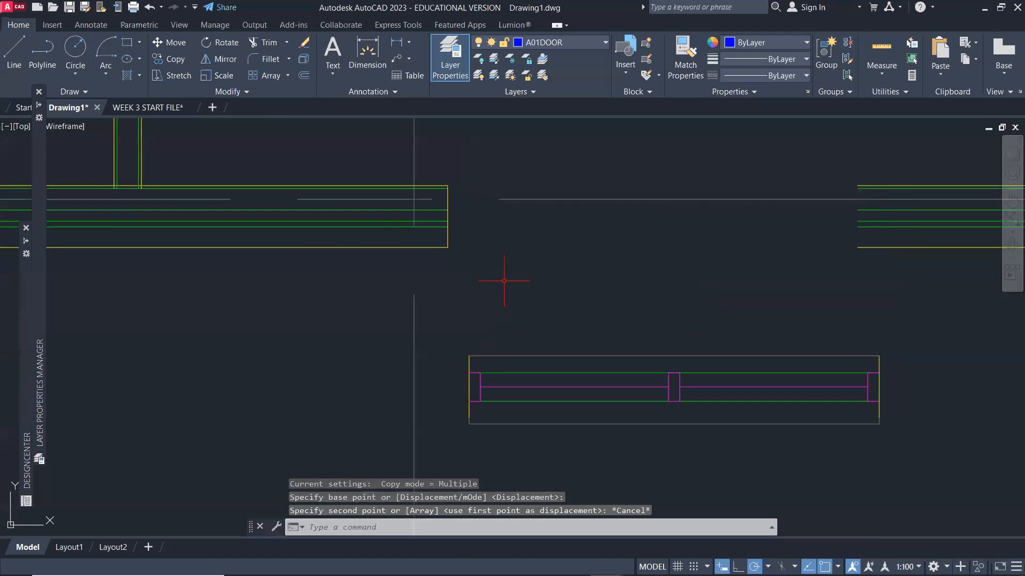
Erase the wall end line at the opening's west side and copy the loose window into the opening by its upper west corner.
left_click(448, 201)
key("Delete")
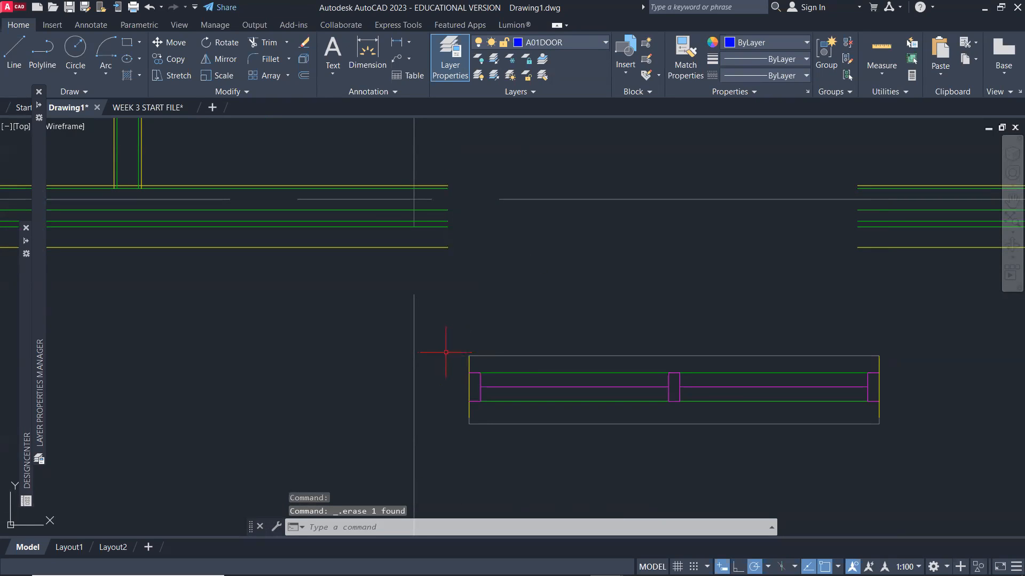
key("Return")
left_click(459, 333)
left_click(919, 450)
key("Return")
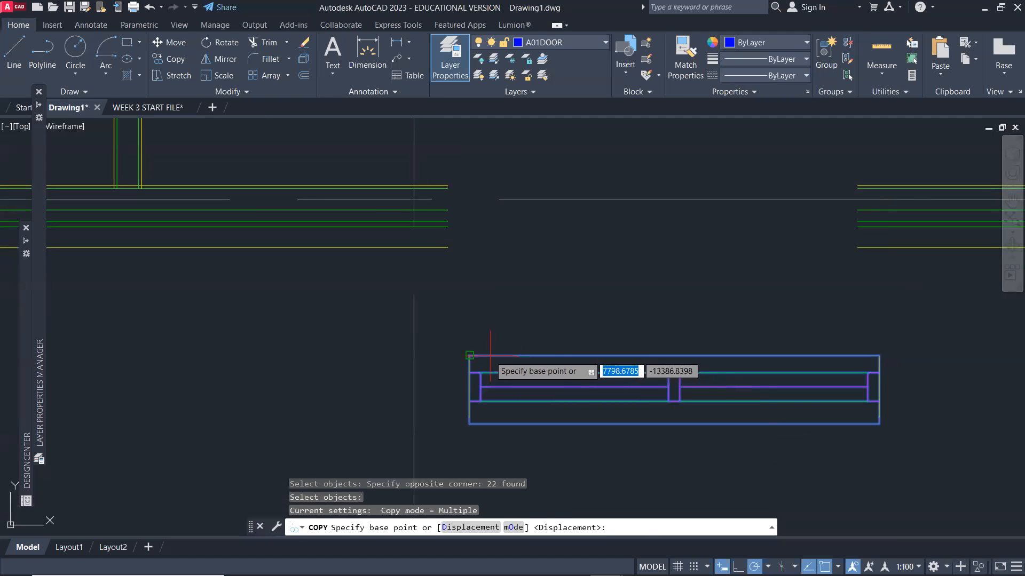
left_click(468, 356)
scroll(458, 186, "up", 4)
scroll(626, 350, "down", 4)
mouse_move(774, 376)
middle_mouse_down()
mouse_move(766, 384)
mouse_move(498, 327)
middle_mouse_up()
scroll(499, 327, "down", 2)
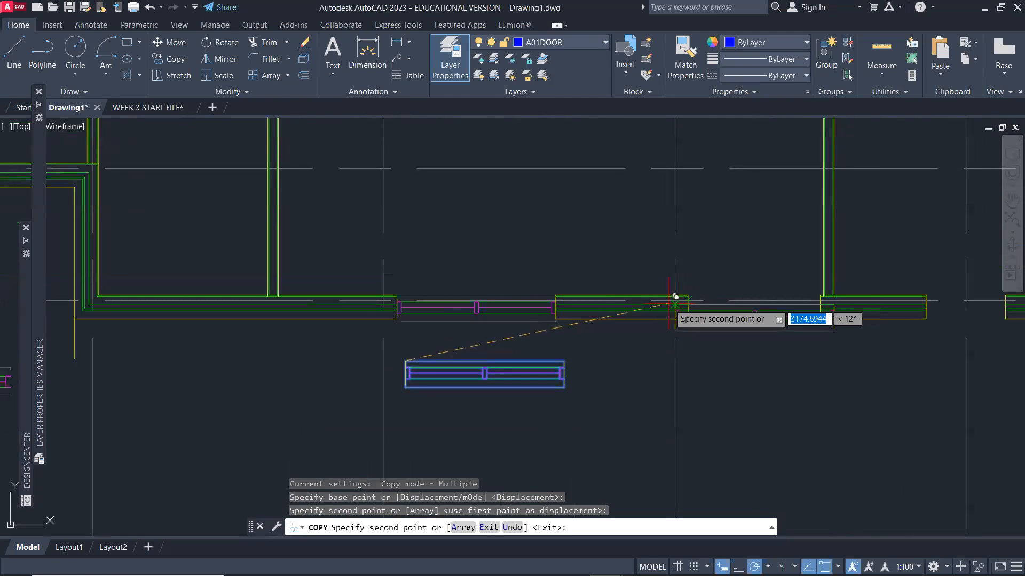
Place another copy of the window in the empty space just south of the next opening to the east.
middle_click_drag(702, 360, 592, 350)
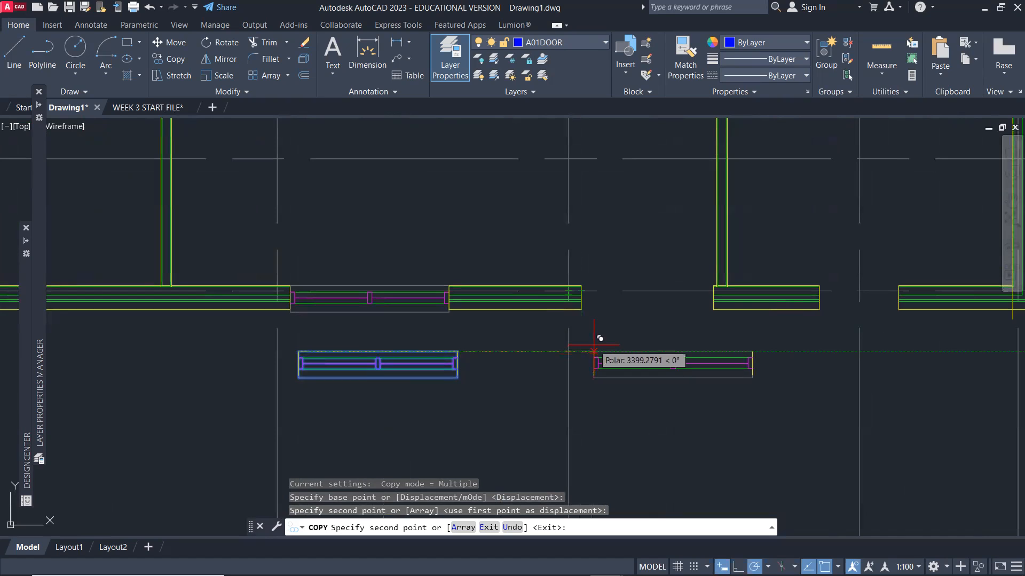
left_click(591, 345)
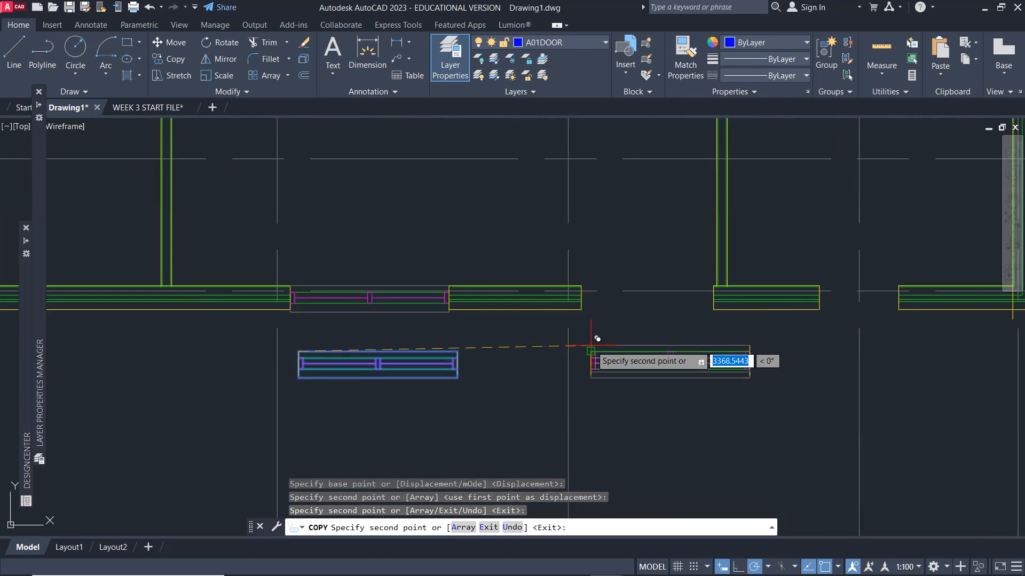
key("Escape")
scroll(691, 376, "up", 4)
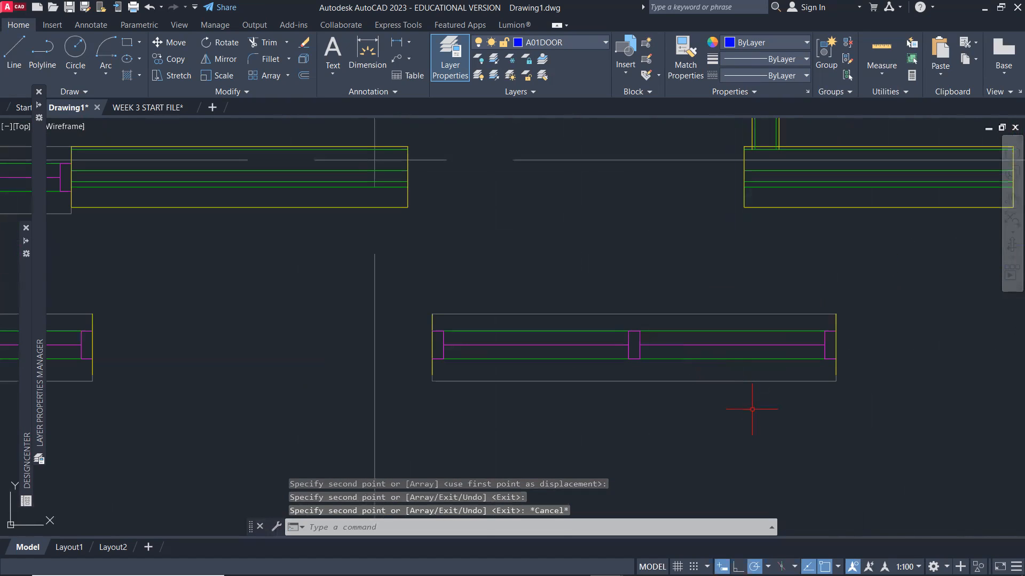
type("e")
key("Return")
left_click(872, 417)
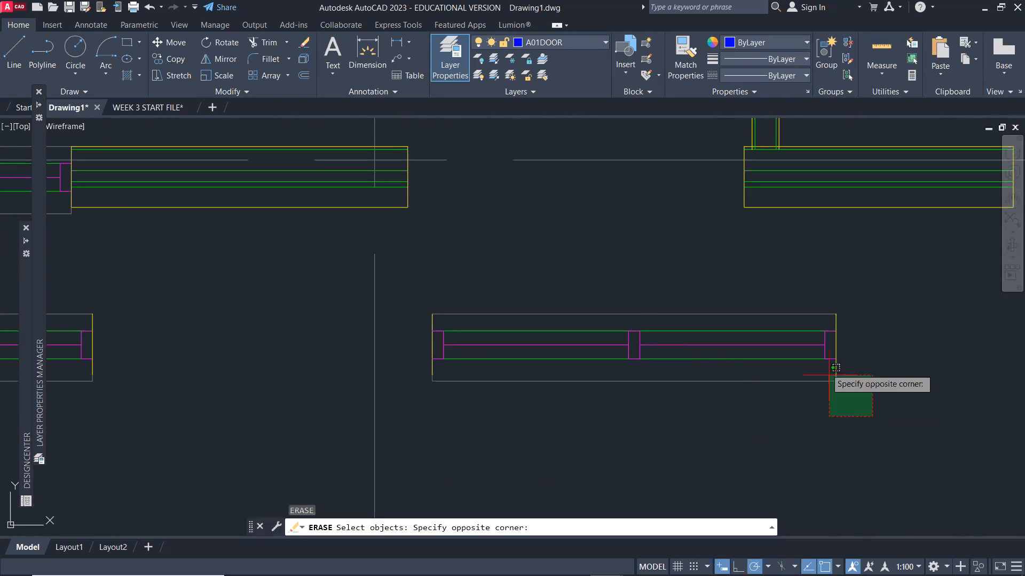
left_click(777, 299)
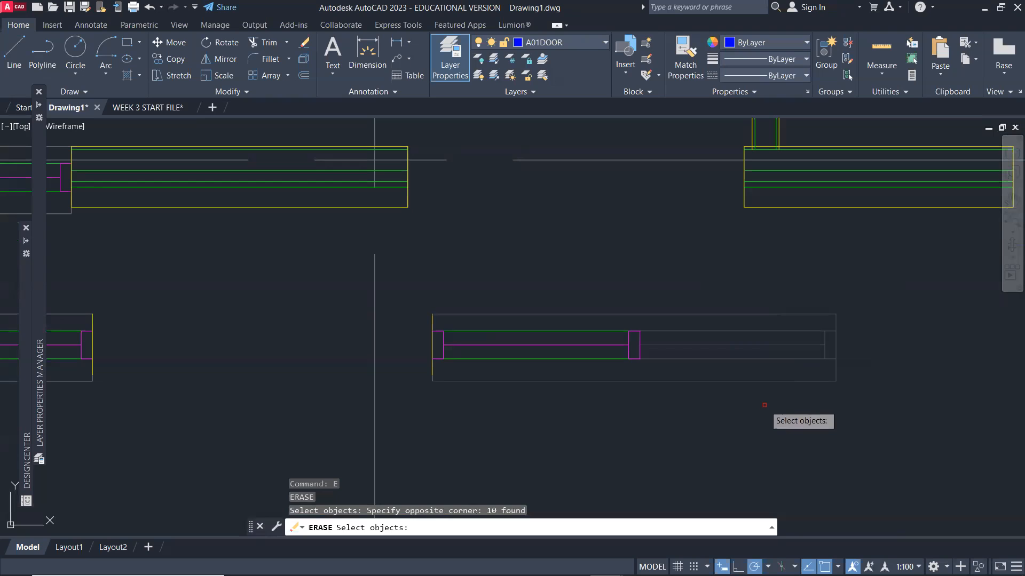
key("Escape")
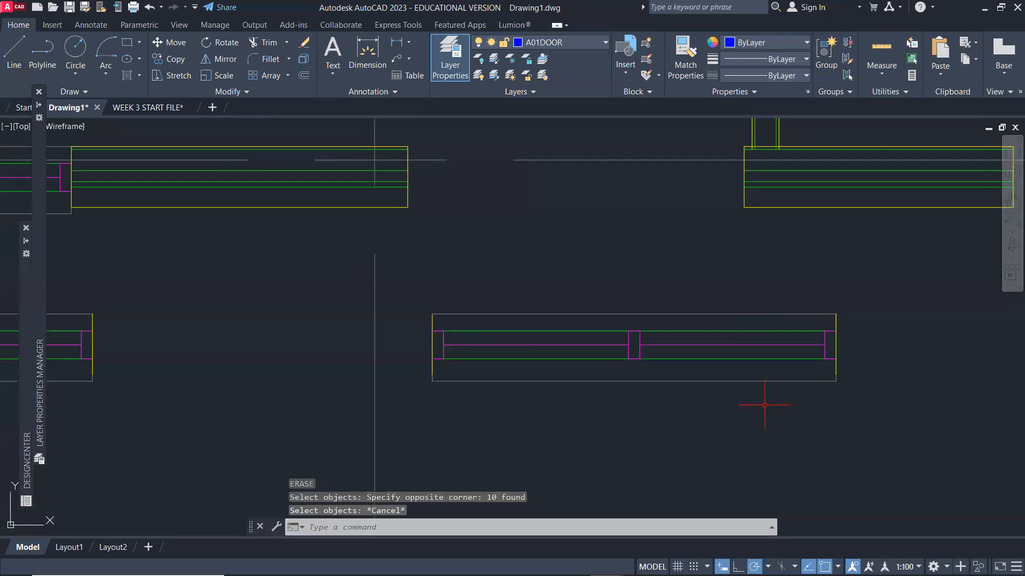
Erase the new window copy's east pane lines, east jamb and east end line.
key("Return")
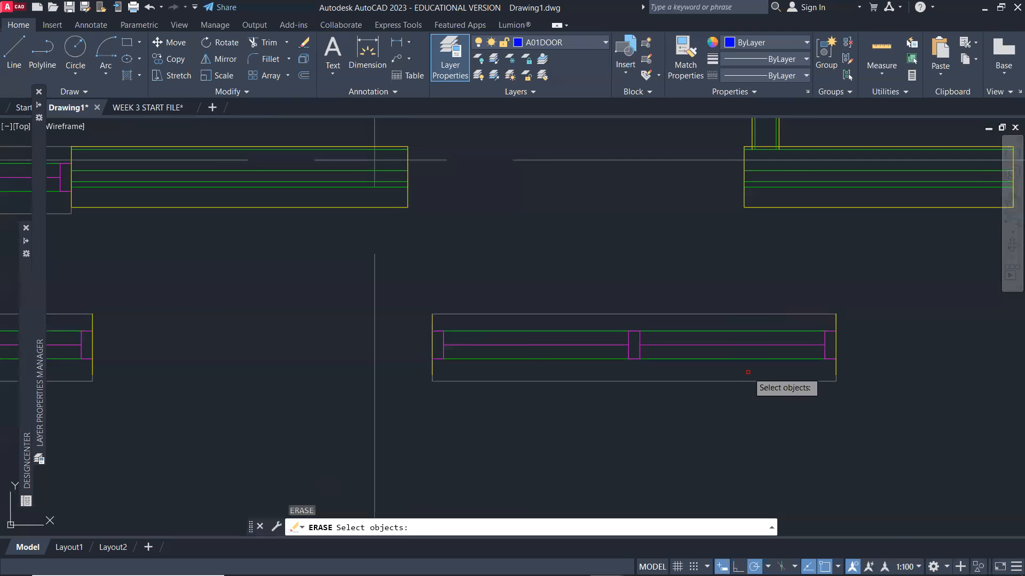
left_click(790, 359)
left_click(790, 368)
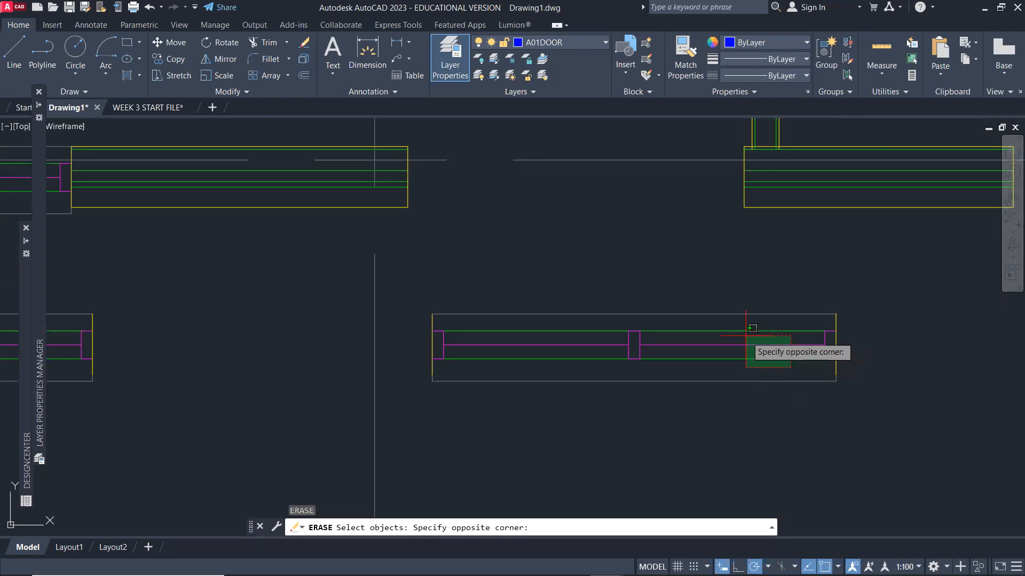
left_click(725, 325)
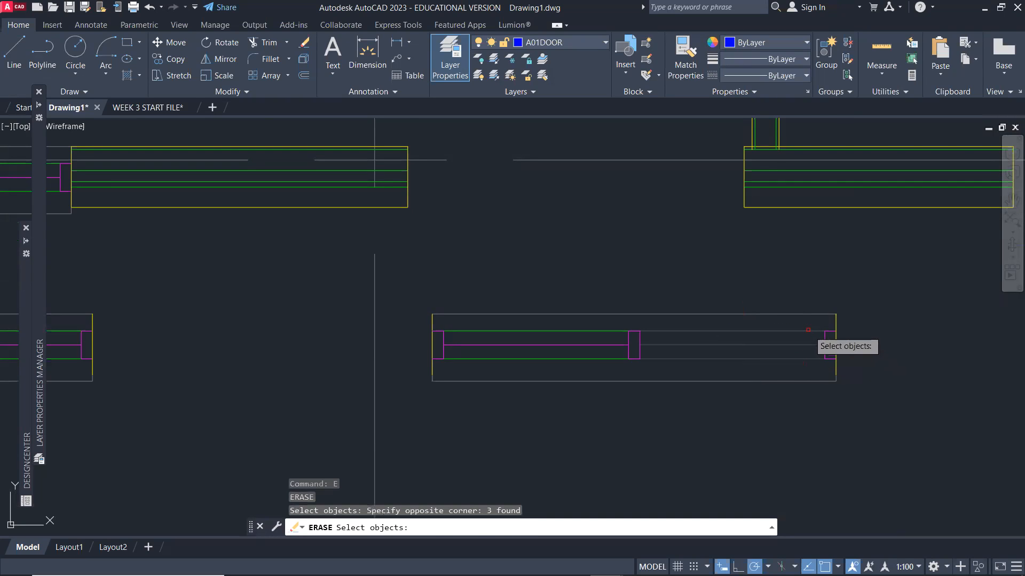
left_click(879, 364)
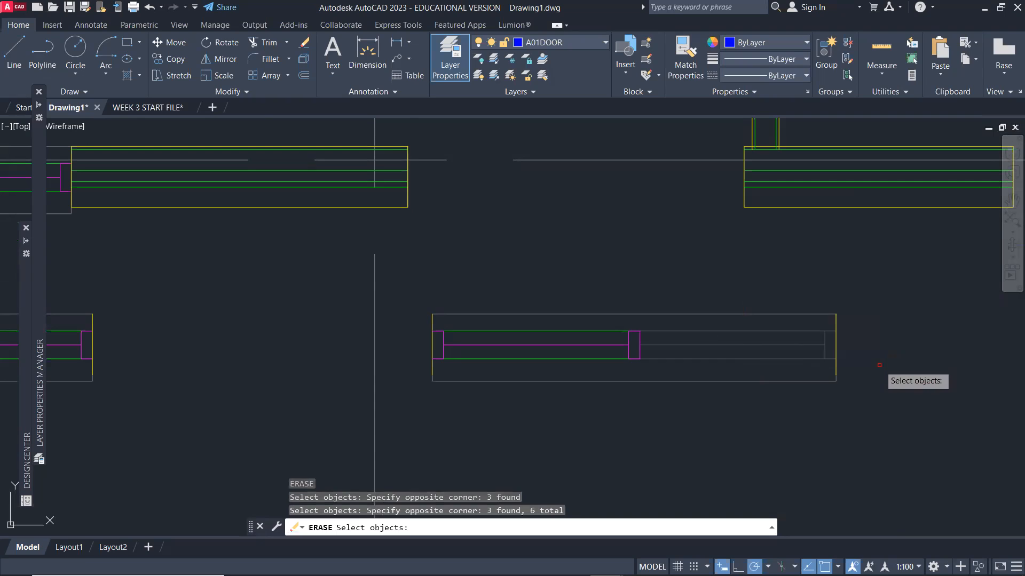
key("Return")
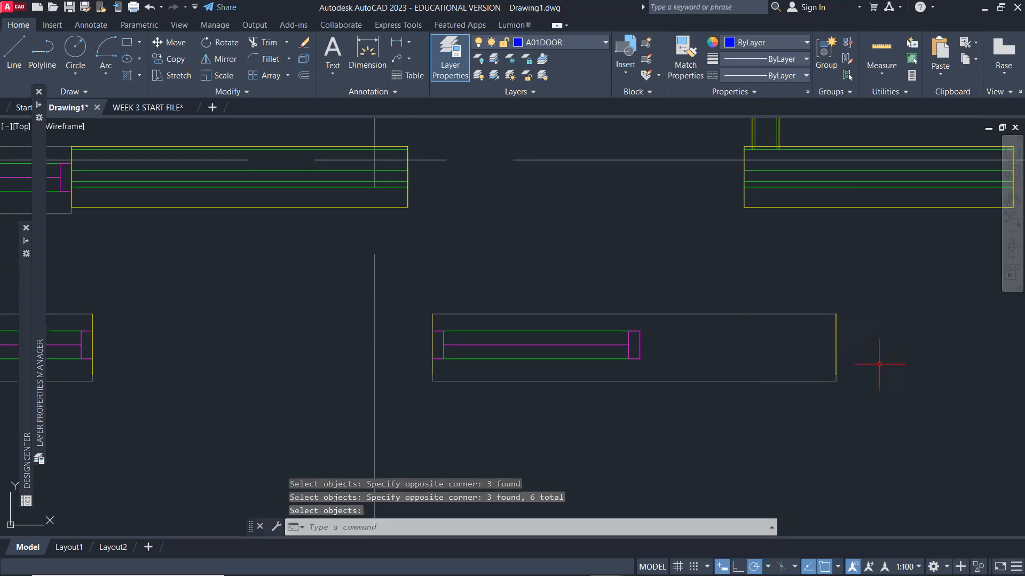
left_click(835, 344)
key("Delete")
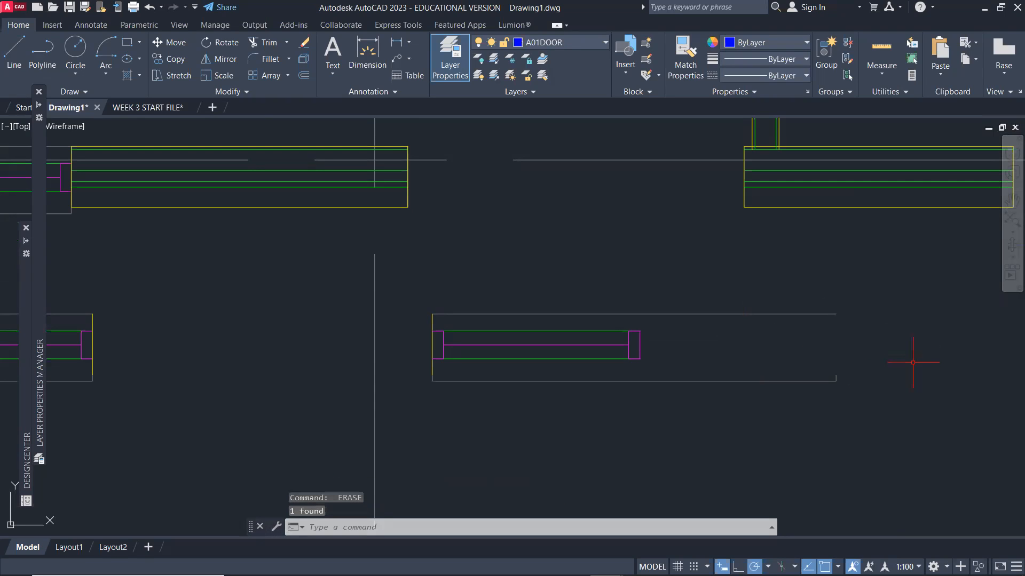
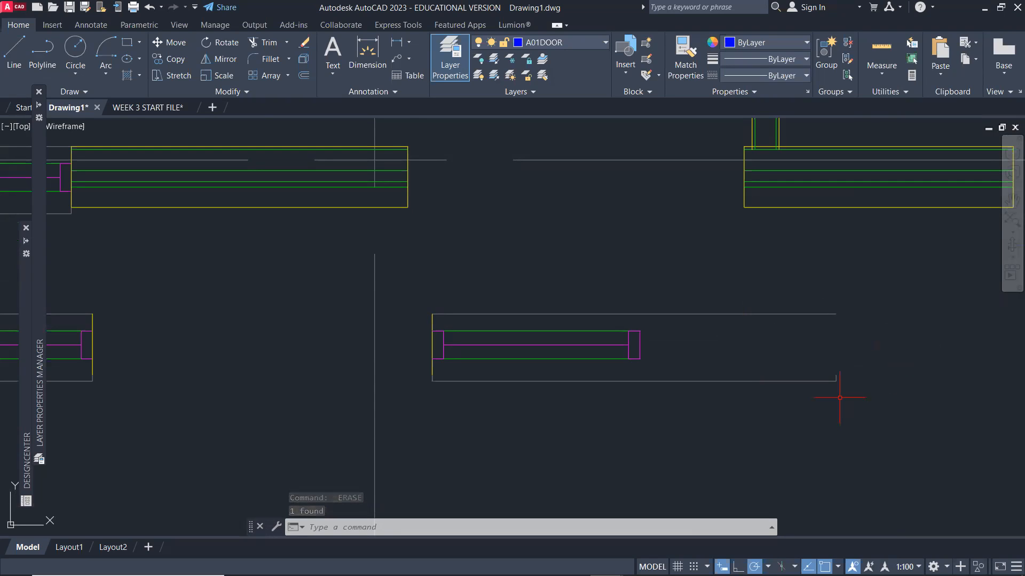
Move the remaining west half of the window from its upper west corner to the upper west corner of the narrower opening.
type("m")
key("Return")
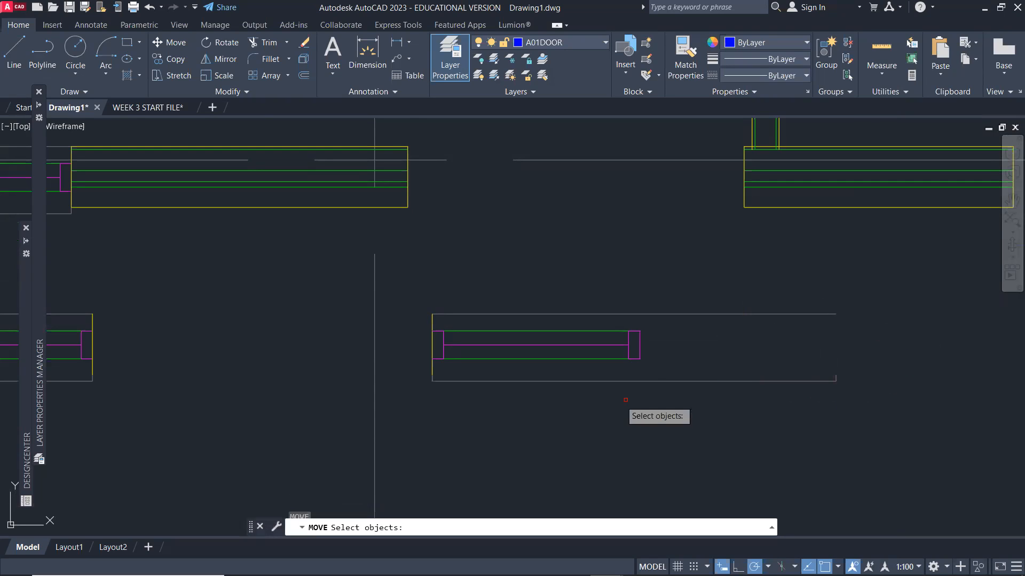
left_click(405, 284)
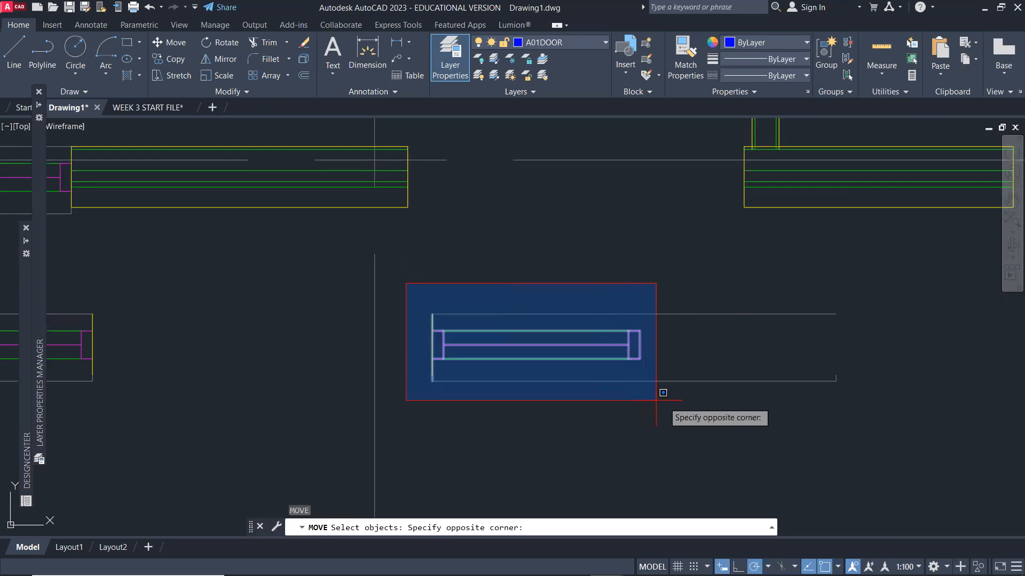
left_click(680, 404)
key("Return")
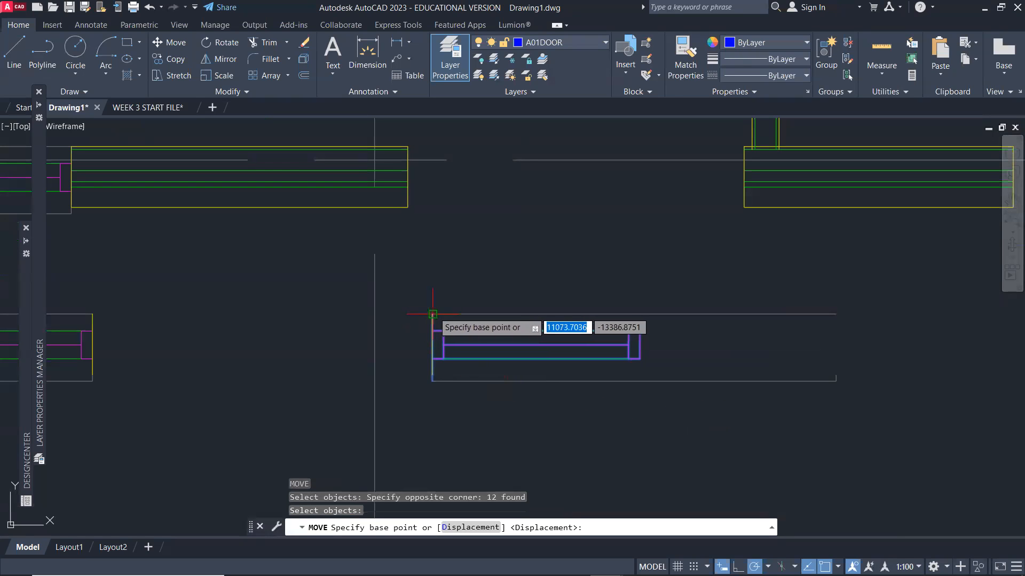
left_click(433, 315)
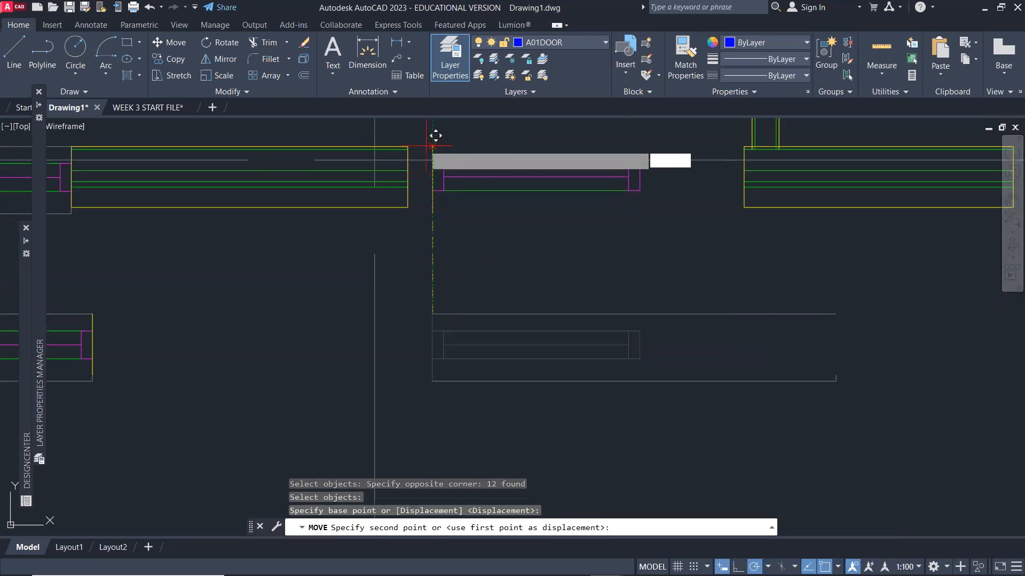
left_click(408, 146)
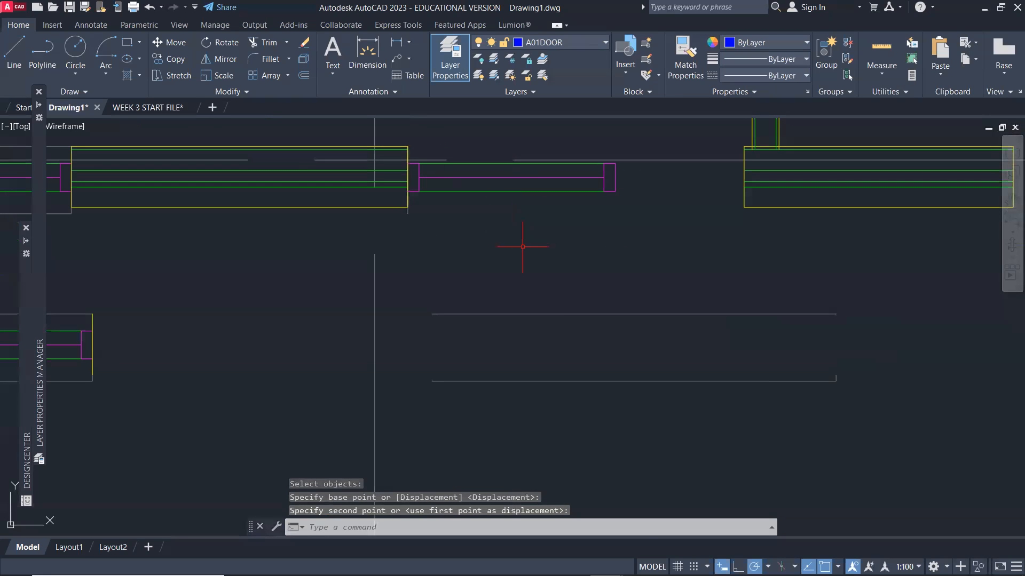
Move the leftover upper outline line by its west end to the opening's upper west corner.
key("Return")
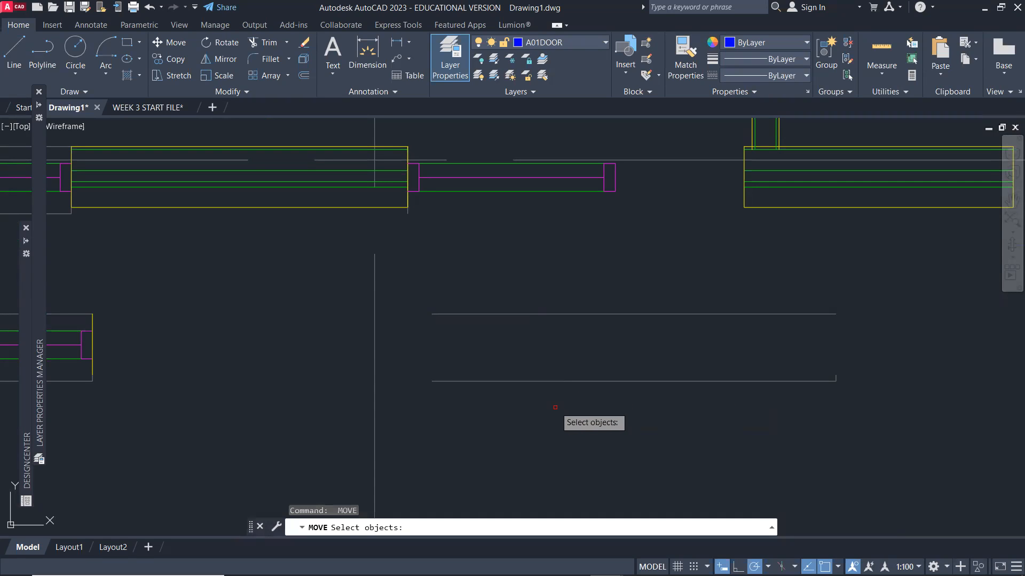
left_click(466, 313)
key("Return")
left_click(433, 314)
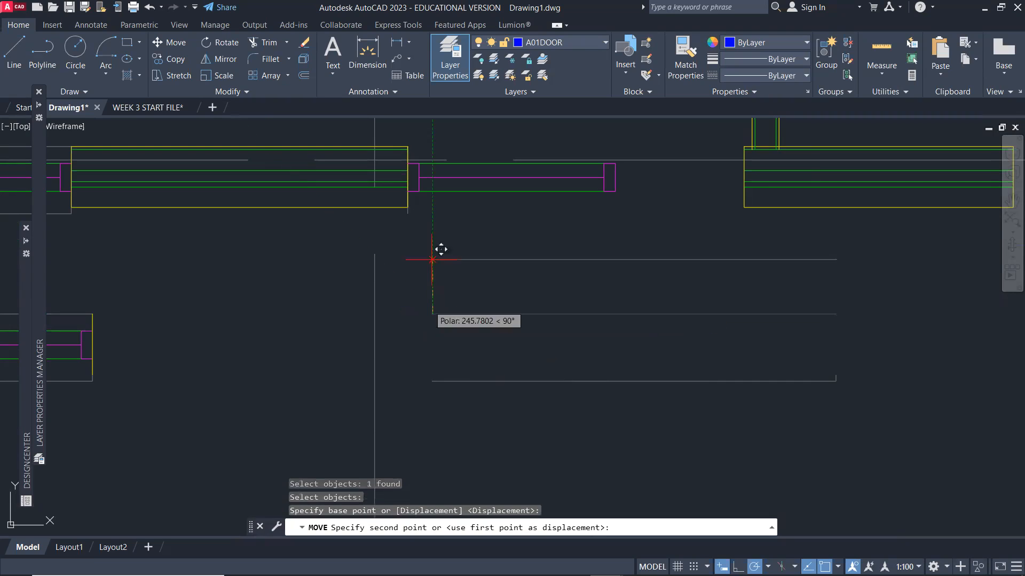
left_click(409, 146)
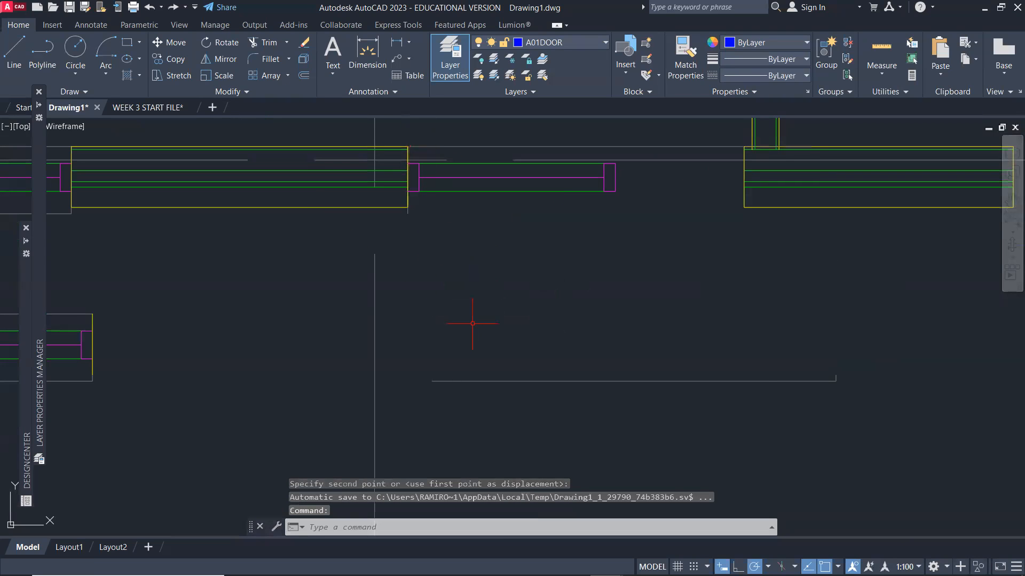
key("Return")
left_click(446, 380)
key("Return")
left_click(433, 380)
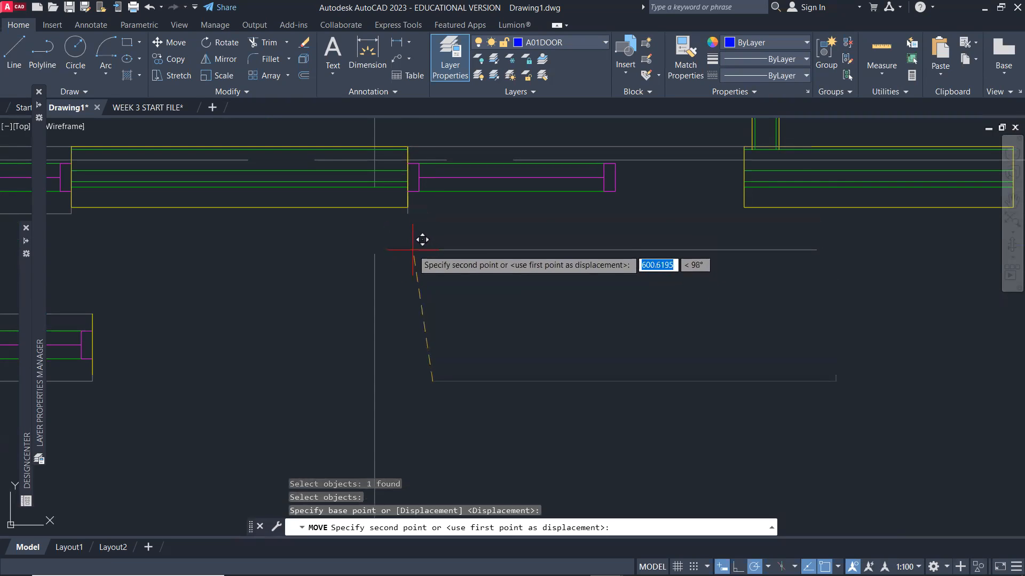
key("Escape")
Move the lower outline line together with its short east end piece to the wall's lower corner on the opening's east side.
key("Return")
left_click(863, 393)
left_click(834, 376)
key("Return")
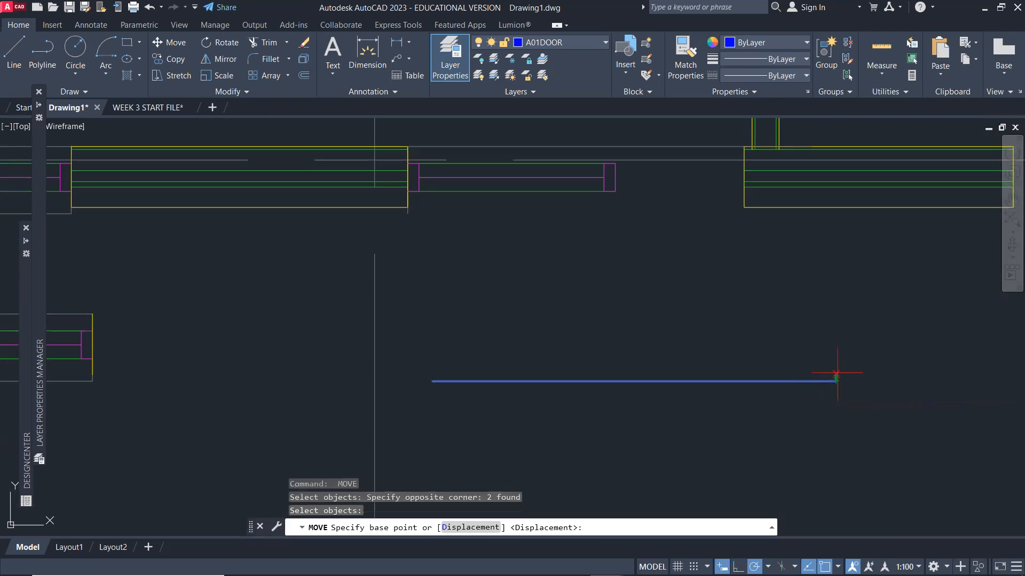
left_click(836, 380)
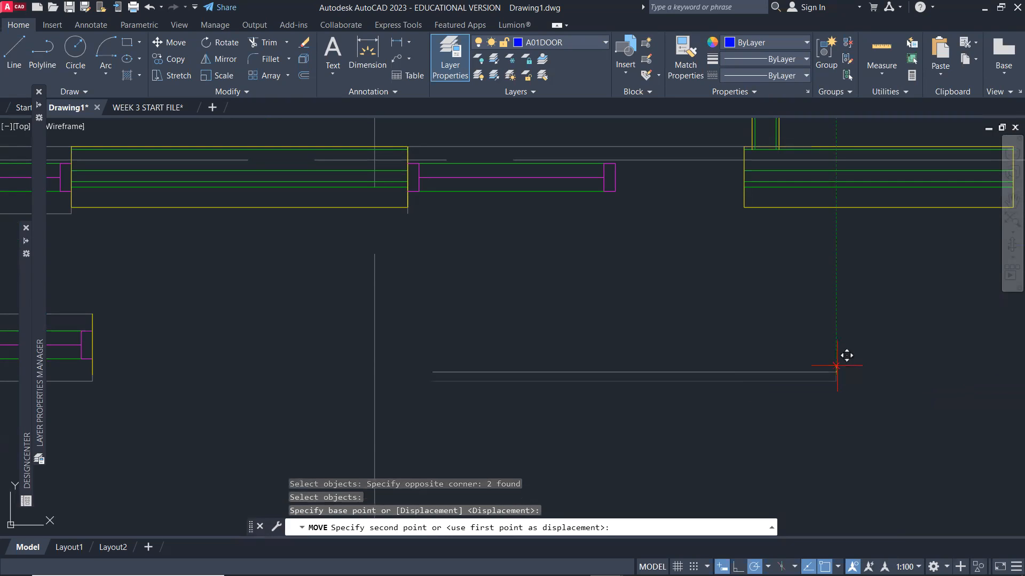
left_click(742, 212)
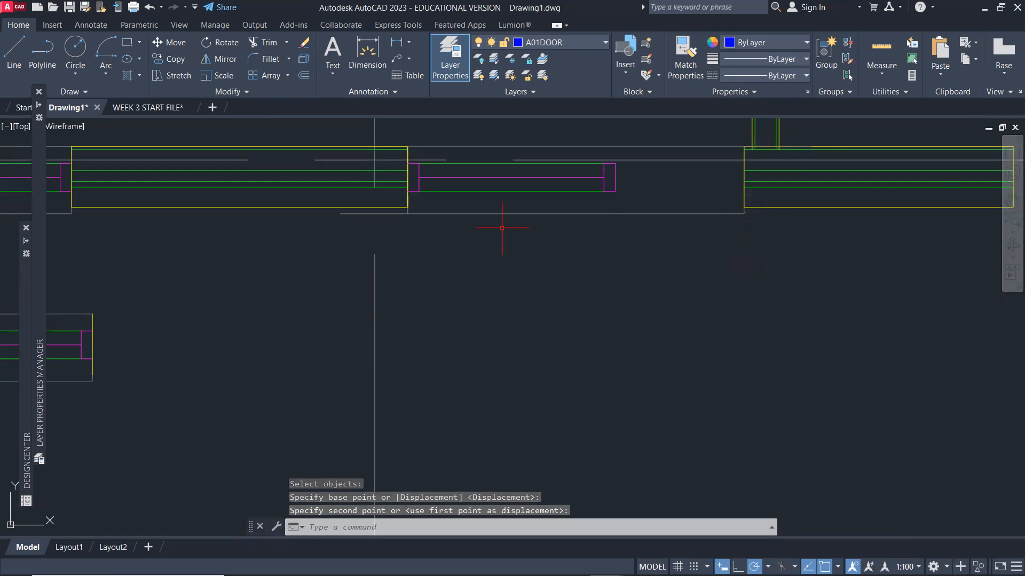
Copy the short end piece from the wall's lower corner east of the opening to the lower corner on its west side.
scroll(513, 283, "down", 2)
scroll(649, 279, "up", 4)
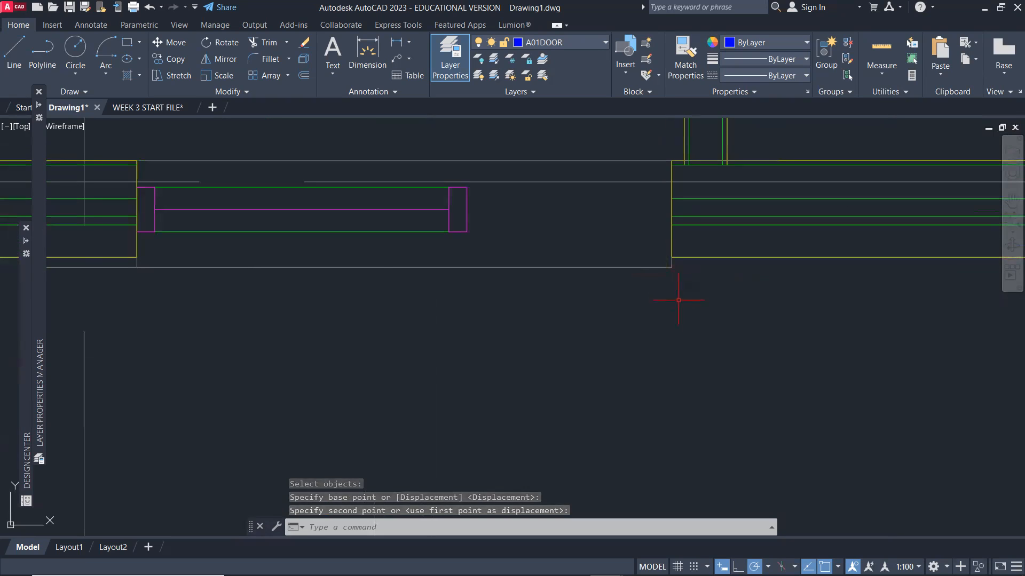
type("ct objects:")
scroll(665, 275, "up", 4)
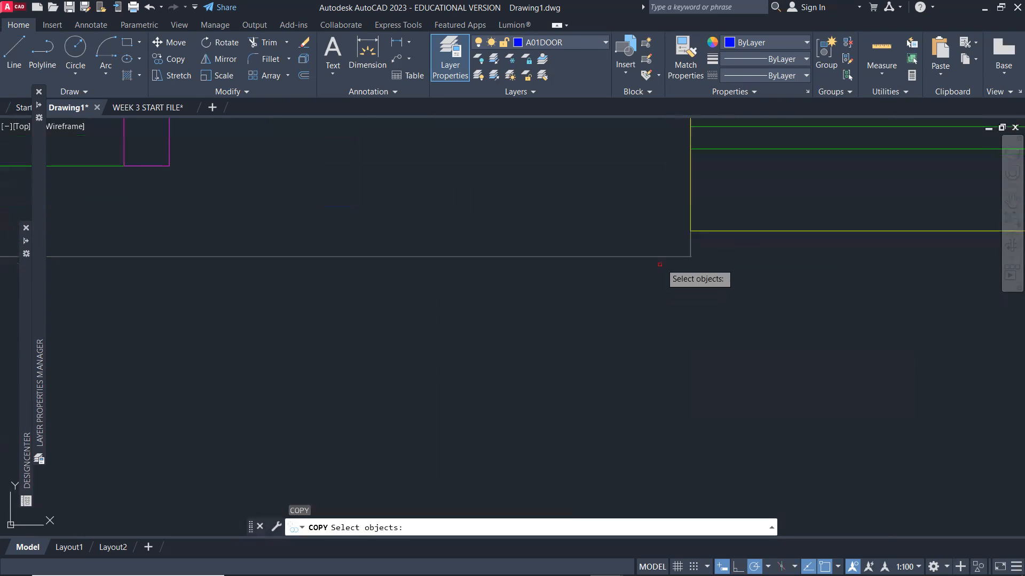
left_click(691, 245)
key("Return")
left_click(690, 232)
scroll(694, 224, "down", 3)
scroll(122, 245, "up", 4)
scroll(120, 217, "down", 2)
middle_click_drag(119, 217, 376, 236)
left_click(319, 225)
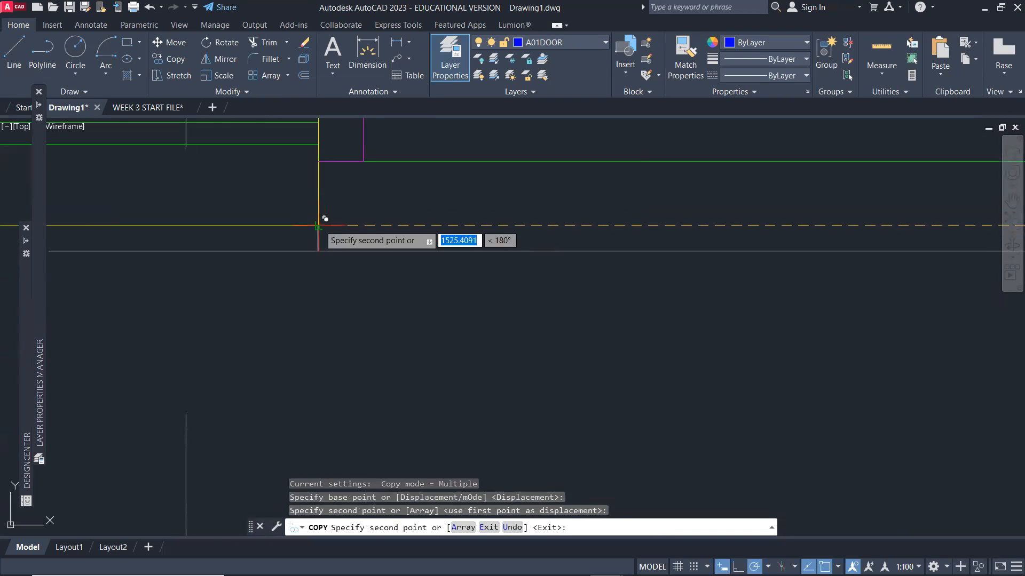
Trim away the part of the lower outline line that overshoots west of the narrower opening.
key("Return")
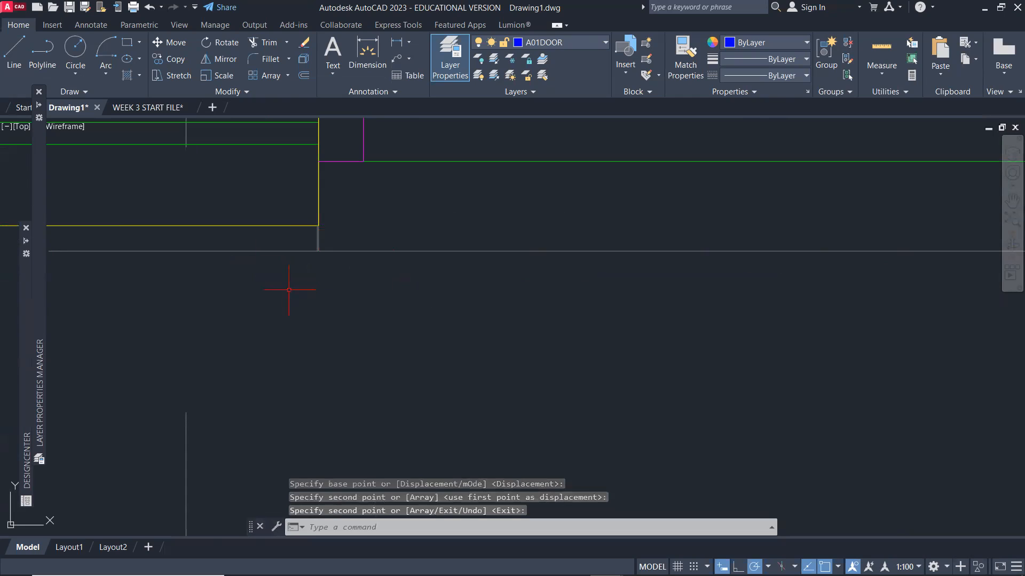
type("tr")
key("Return")
left_click(257, 252)
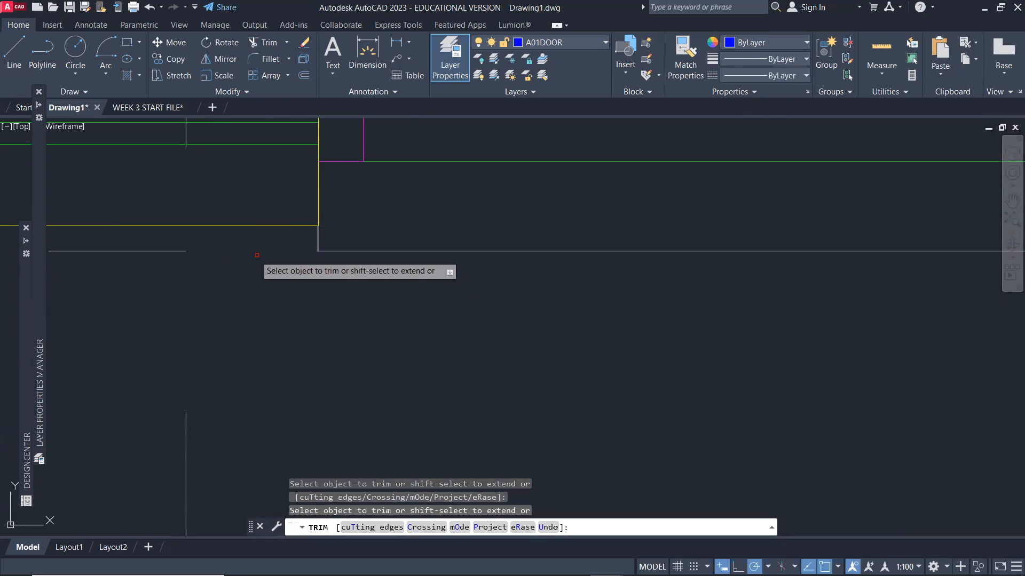
scroll(201, 275, "down", 4)
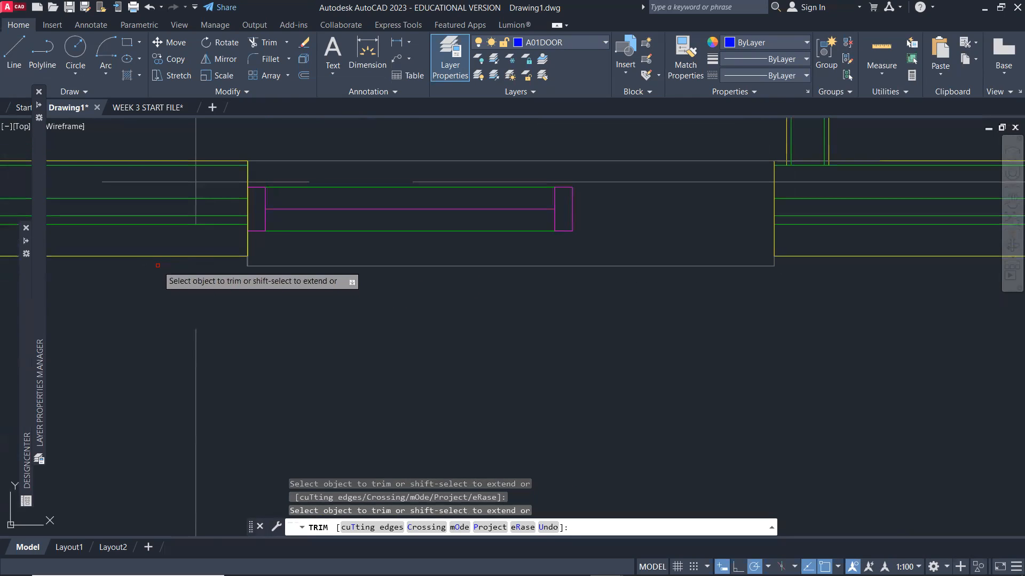
key("Return")
middle_click_drag(421, 296, 442, 325)
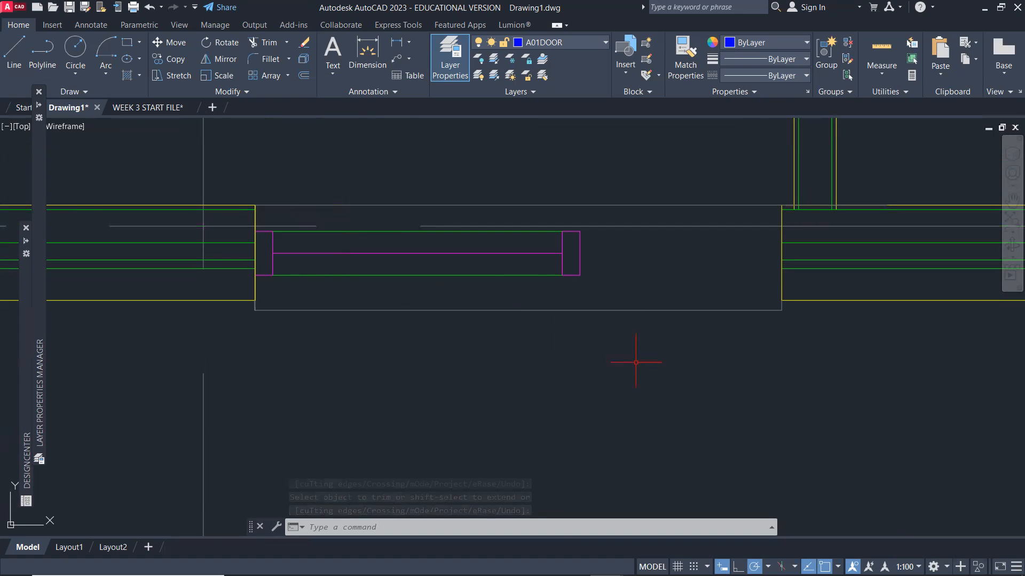
Stretch the window's east end by its lower corner to the opening's east wall edge.
type("retch")
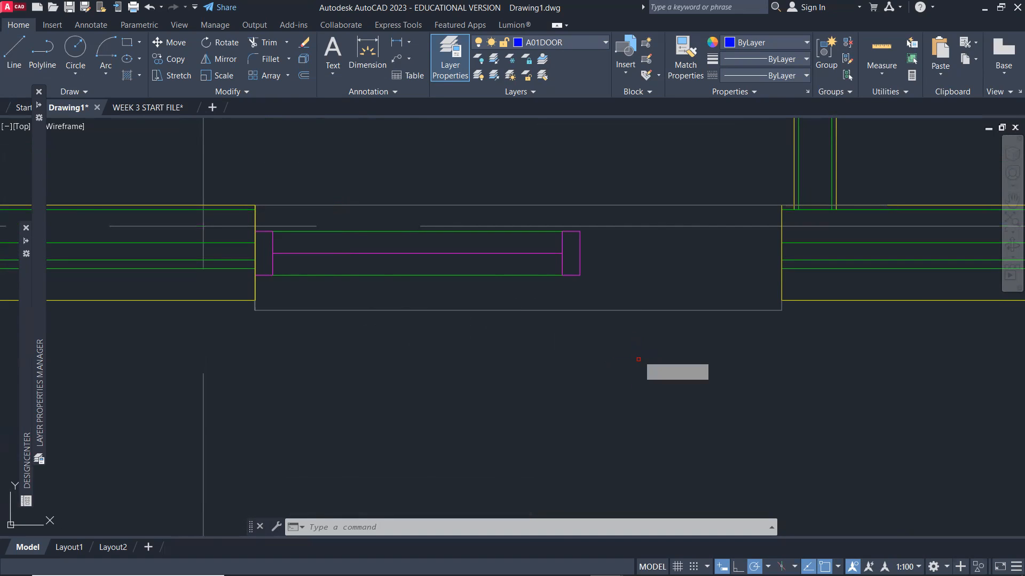
key("Return")
left_click(601, 213)
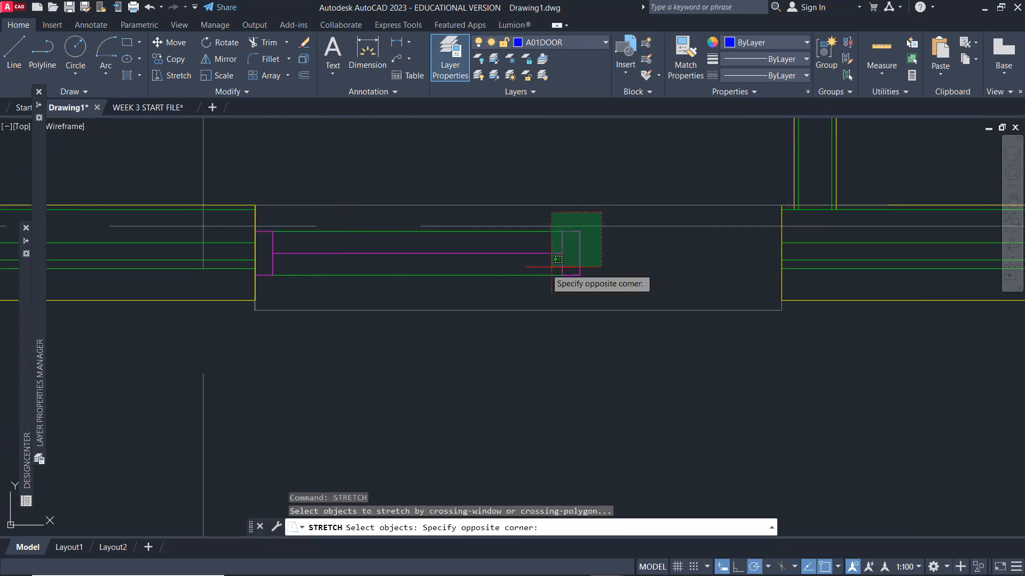
left_click(520, 291)
key("Return")
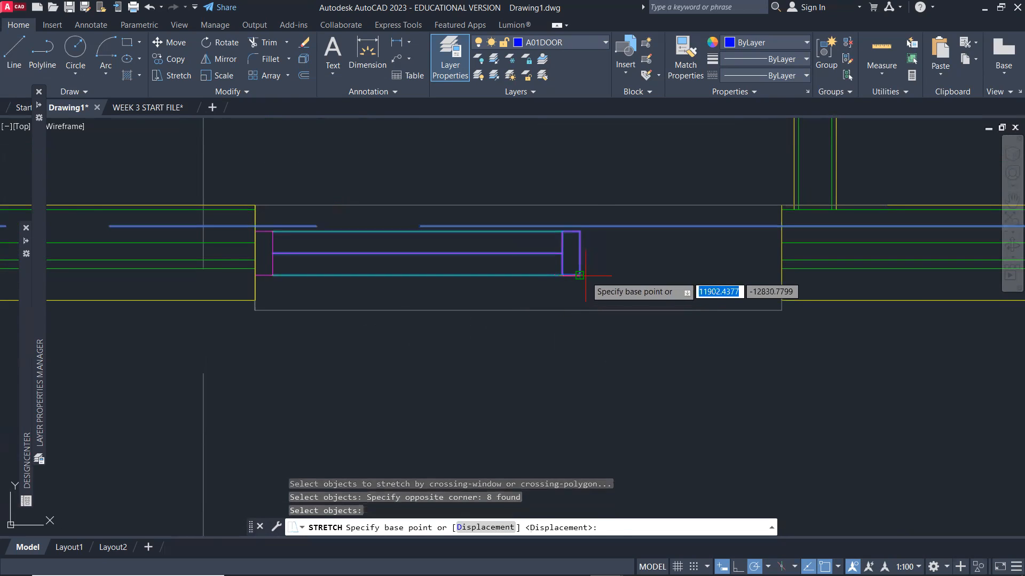
left_click(586, 276)
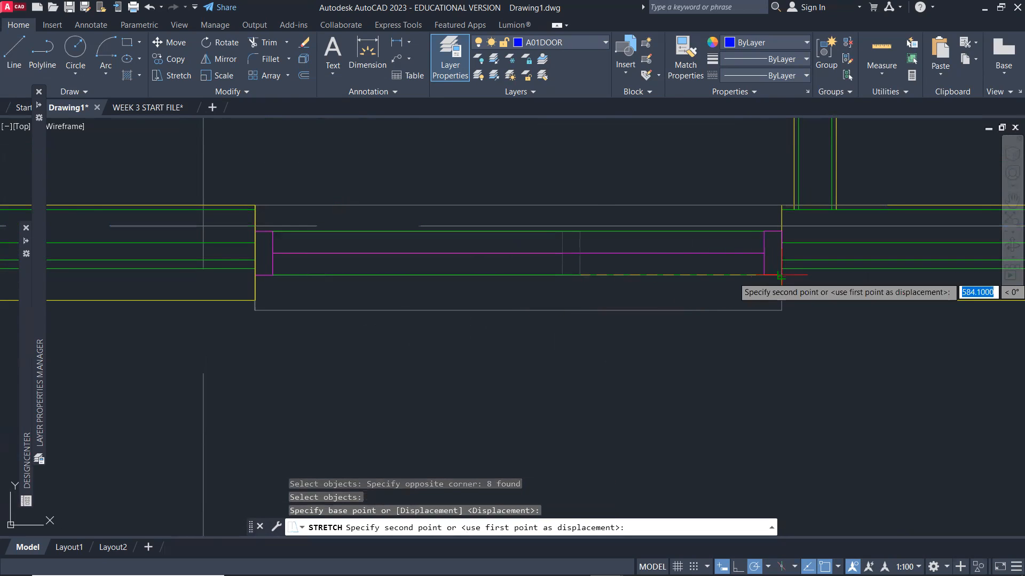
left_click(781, 276)
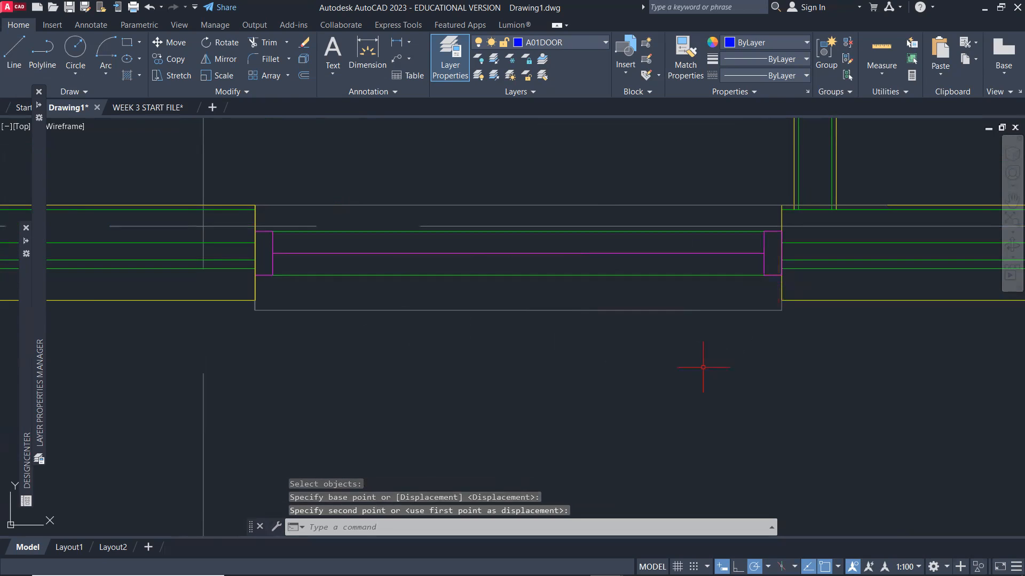
scroll(703, 367, "down", 4)
key("Escape")
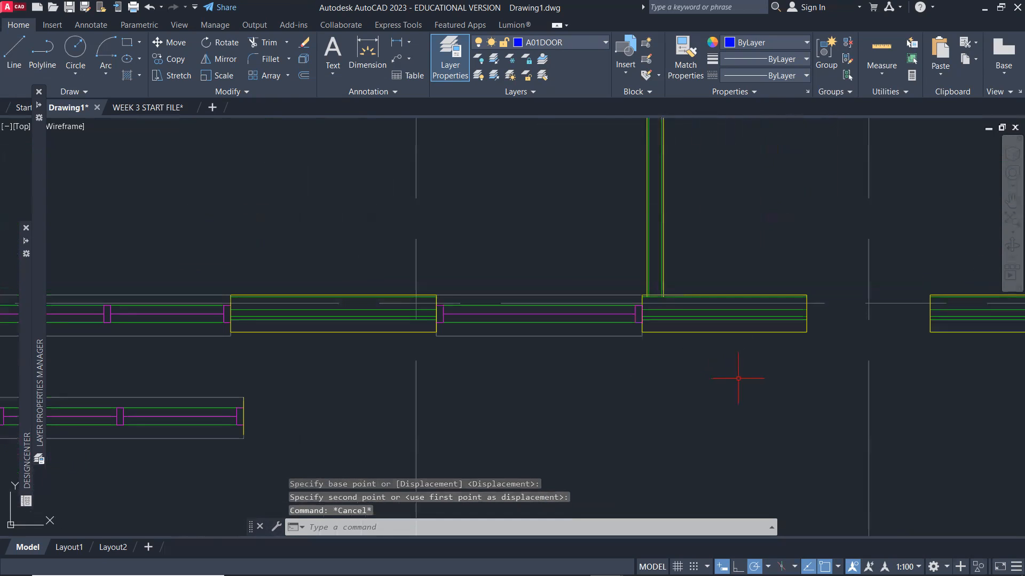
Copy the finished single window into the free space below the wall section to its east.
middle_click_drag(738, 378, 544, 364)
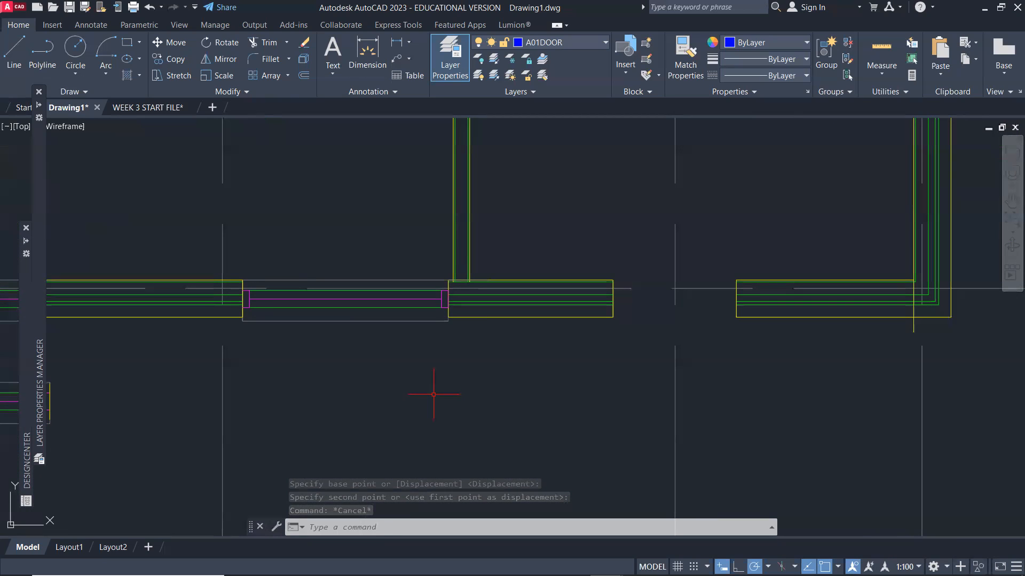
type("co")
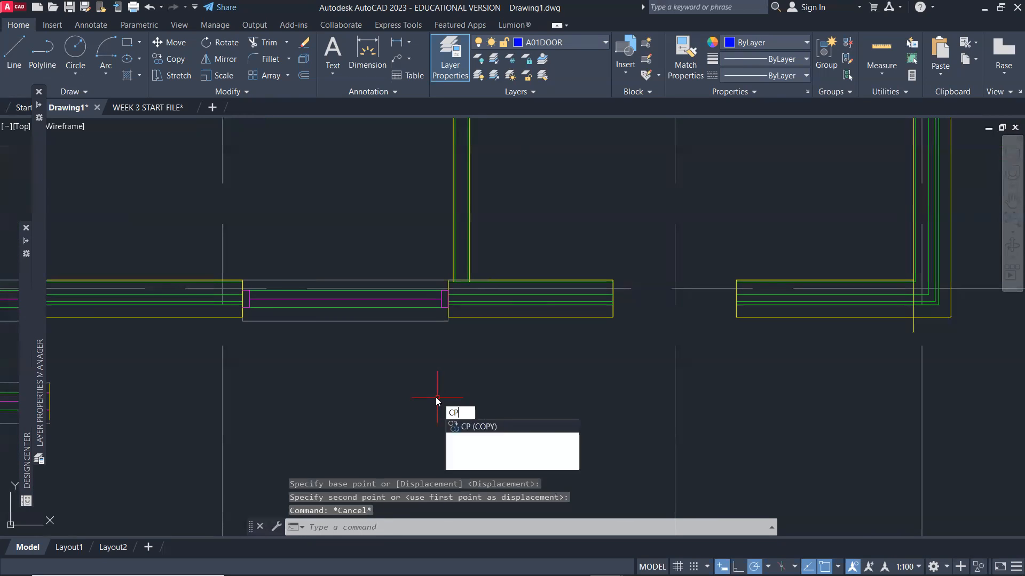
key("Return")
scroll(285, 347, "up", 2)
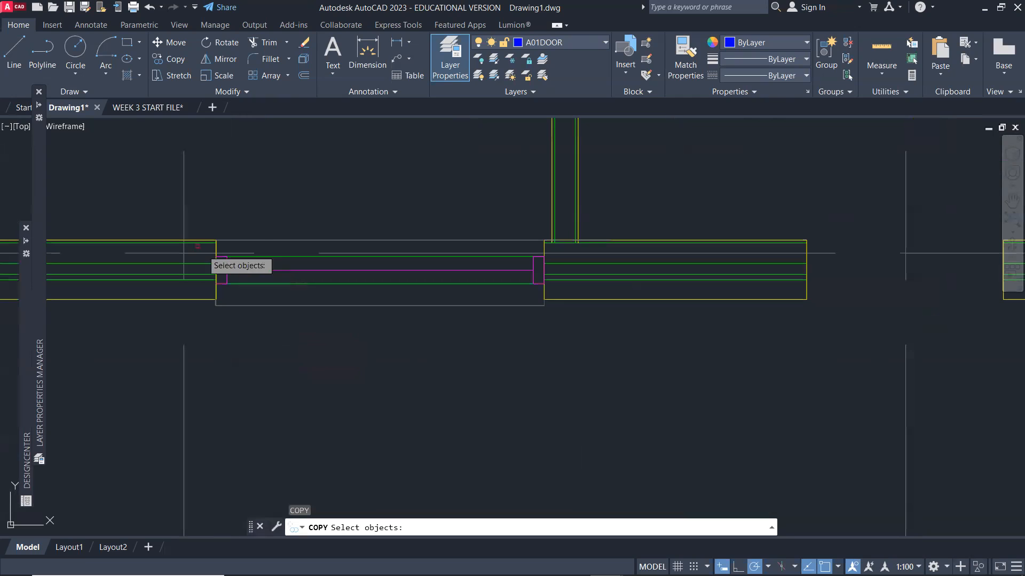
left_click(202, 211)
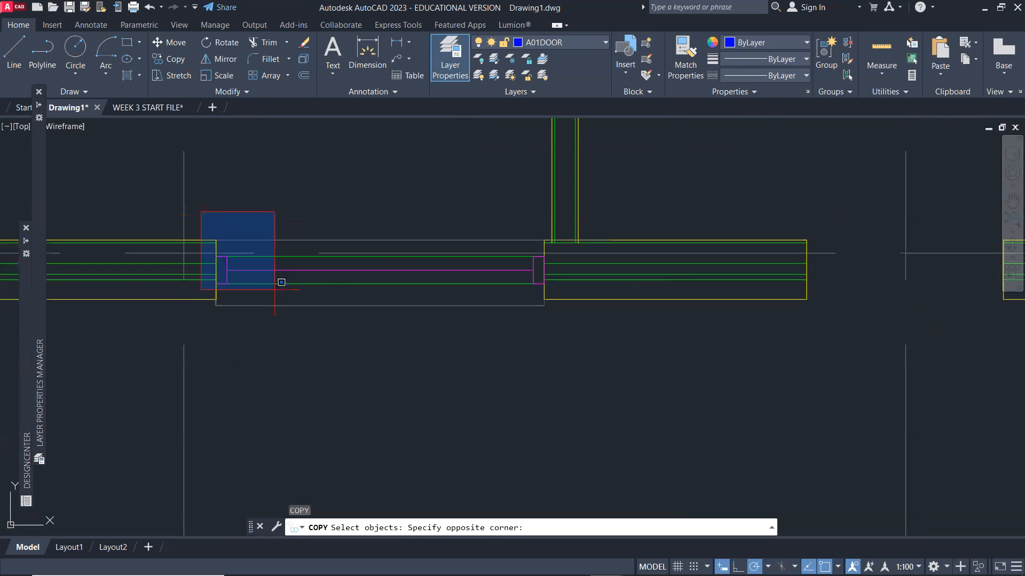
left_click(550, 352)
key("Return")
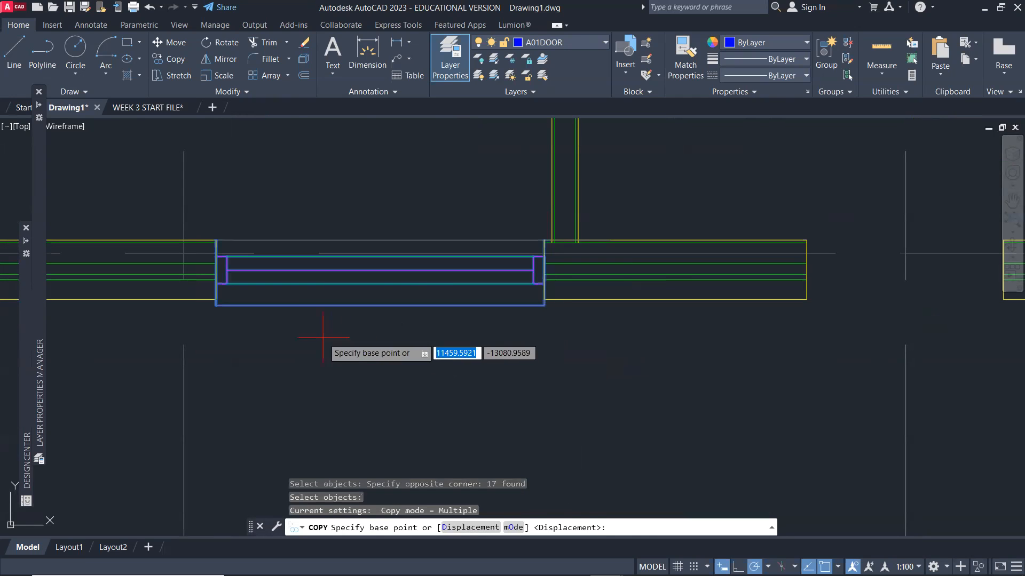
left_click(323, 338)
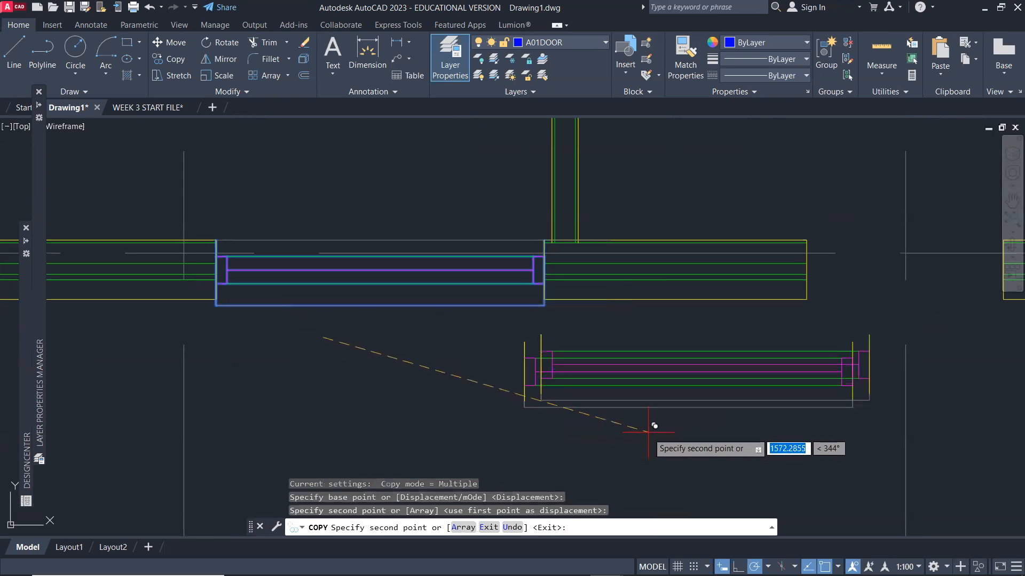
scroll(640, 433, "down", 3)
middle_click_drag(648, 426, 492, 412)
key("Escape")
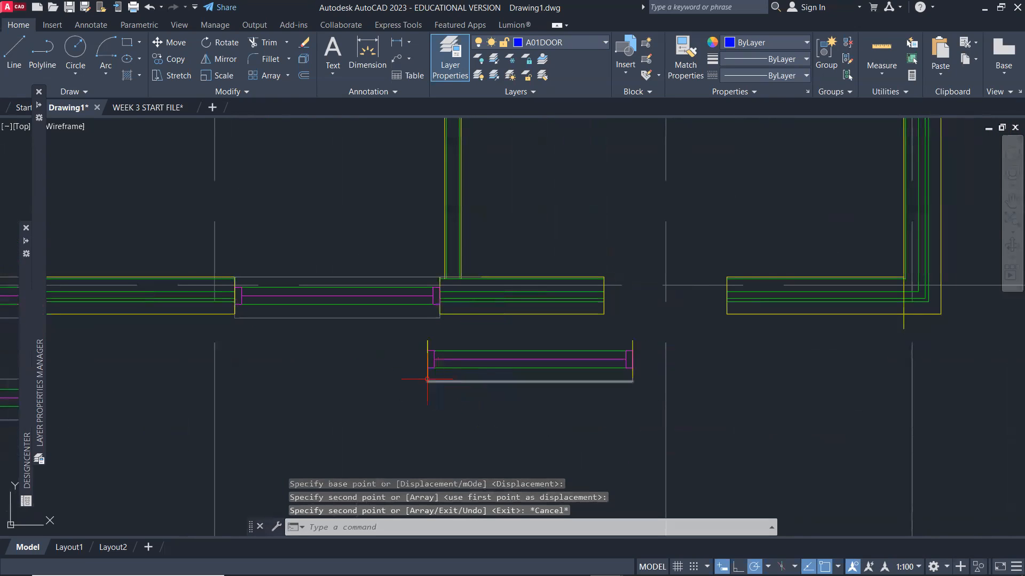
Delete the yellow wall lines at both ends of the window copy and the magenta closing line at its east end.
left_click(427, 342)
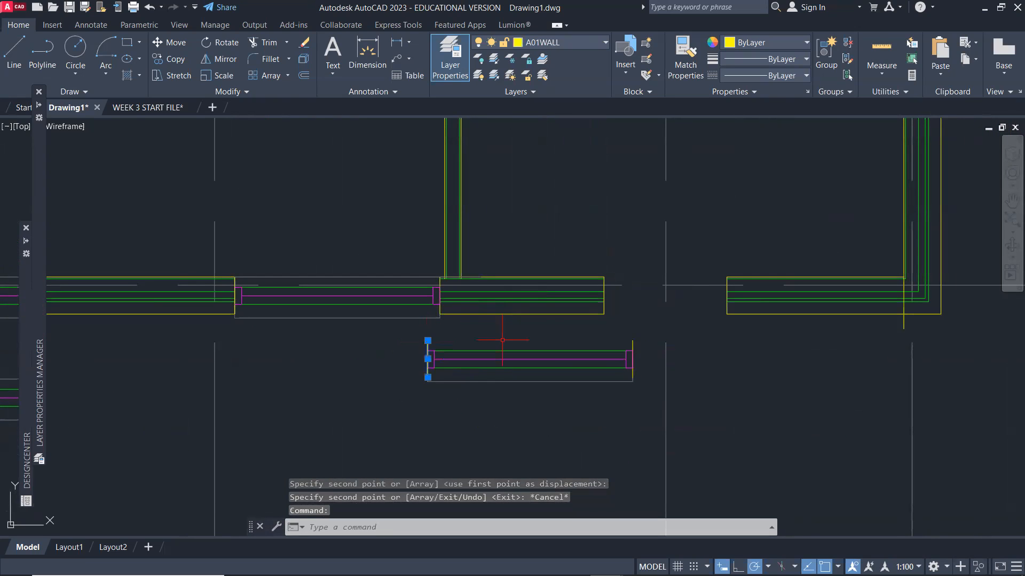
scroll(637, 338, "up", 2)
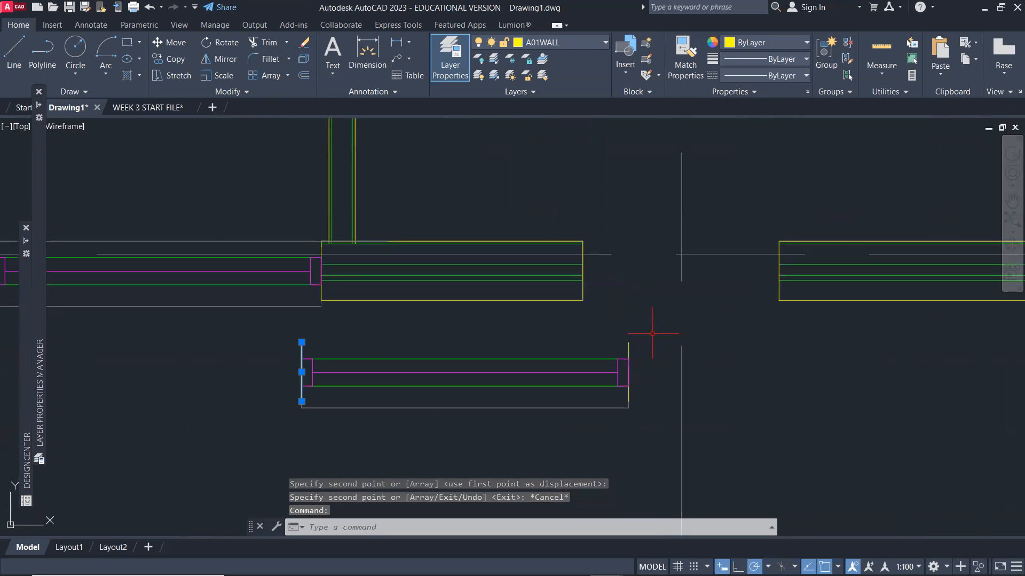
left_click(629, 346)
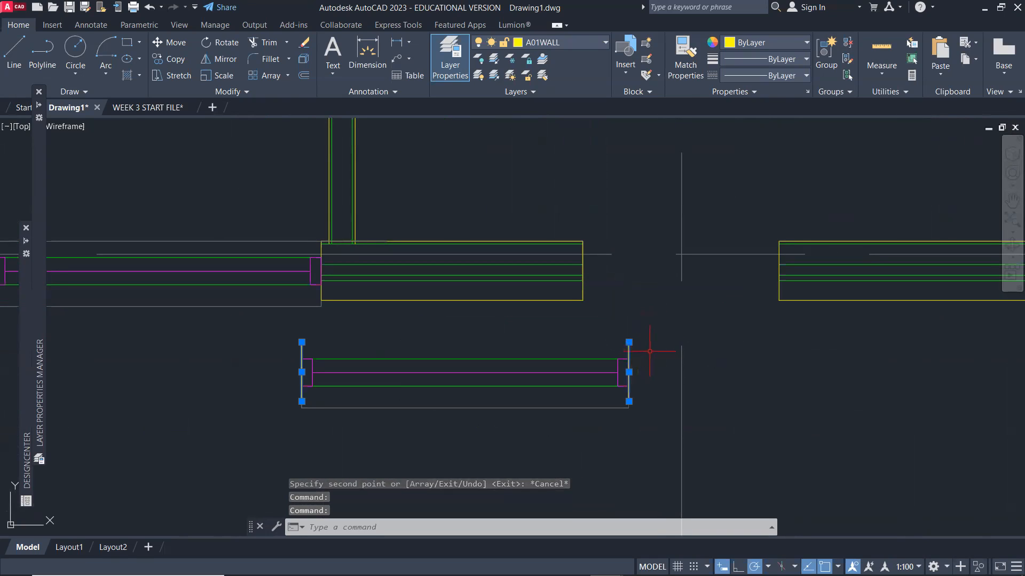
key("Delete")
scroll(629, 382, "up", 3)
left_click(631, 357)
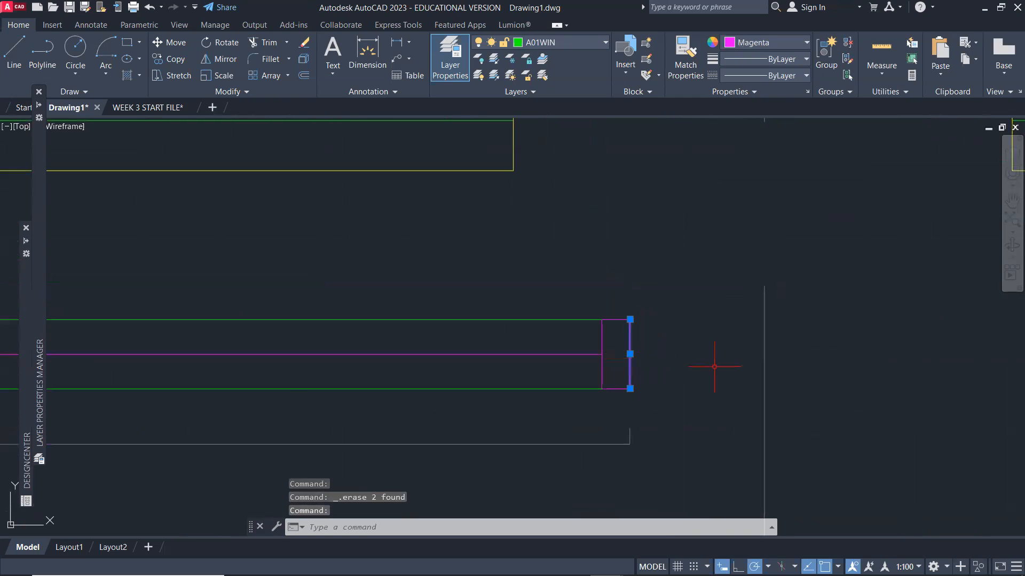
key("Delete")
Delete the magenta closing line at the east end of the original window in the wall.
scroll(377, 347, "down", 4)
middle_click_drag(304, 311, 485, 375)
scroll(448, 339, "up", 4)
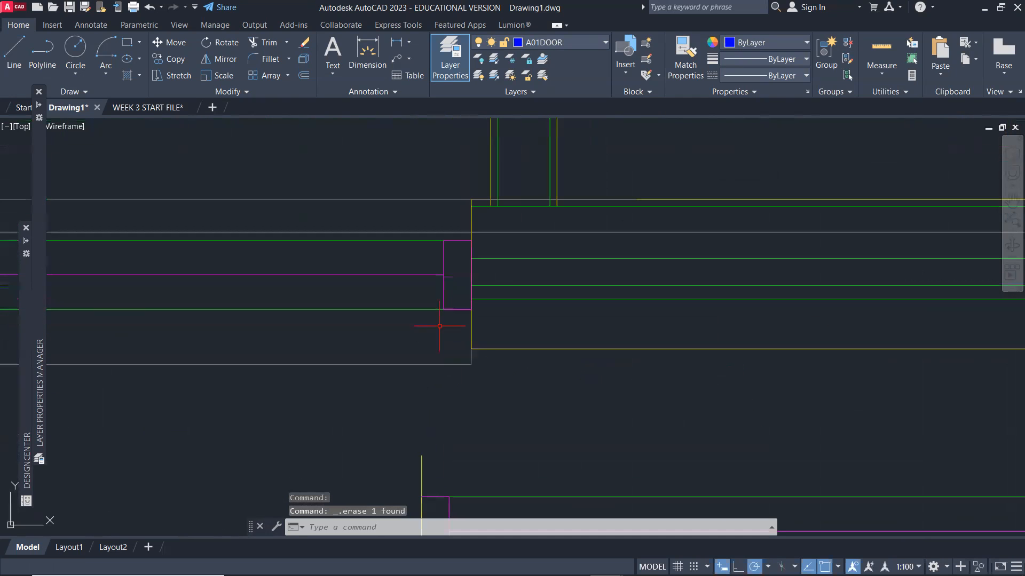
left_click(472, 273)
key("Delete")
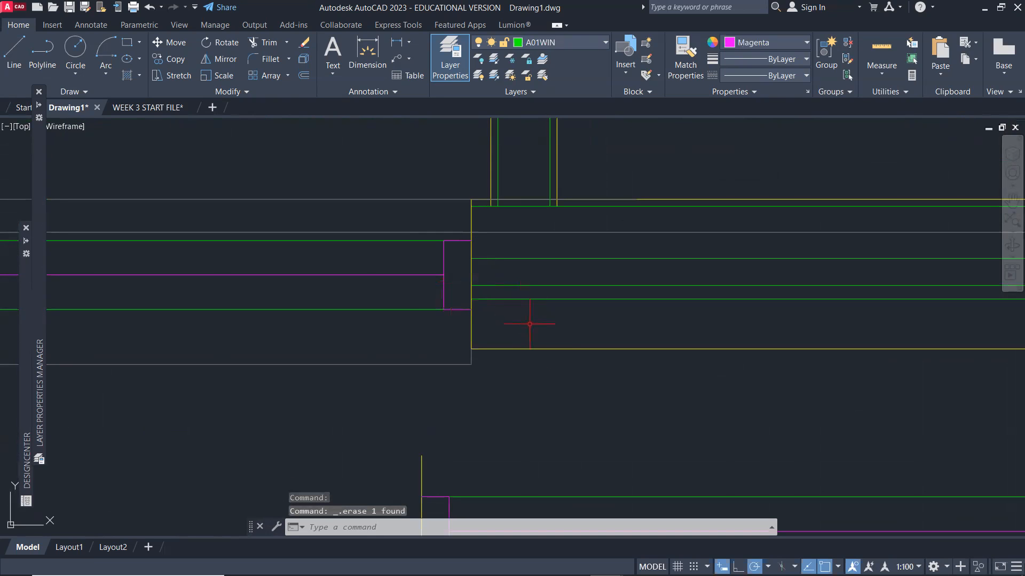
Delete the leftover yellow wall line at the west end of the window copy.
scroll(497, 383, "down", 4)
scroll(176, 348, "up", 2)
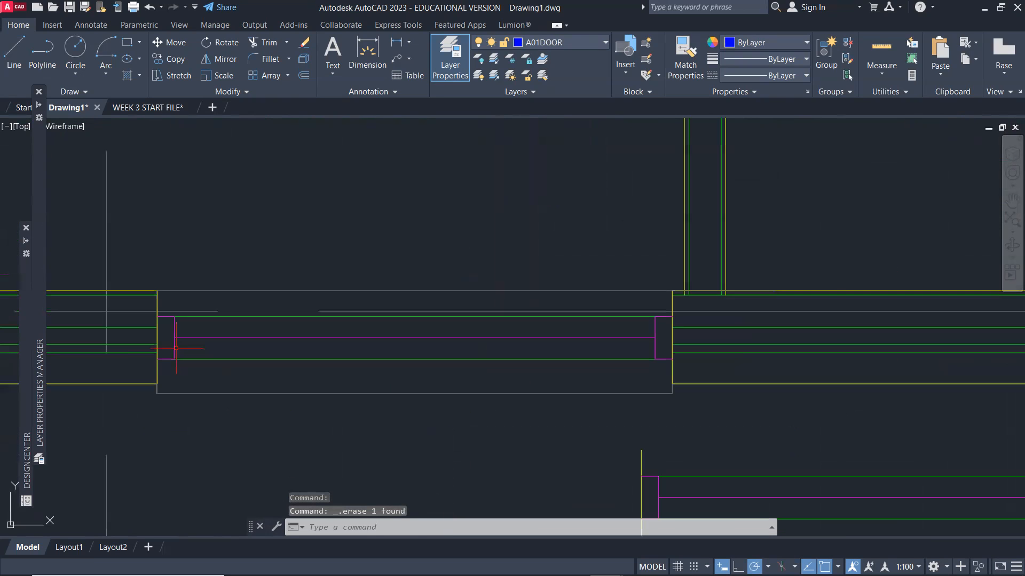
scroll(174, 349, "down", 3)
scroll(448, 337, "up", 1)
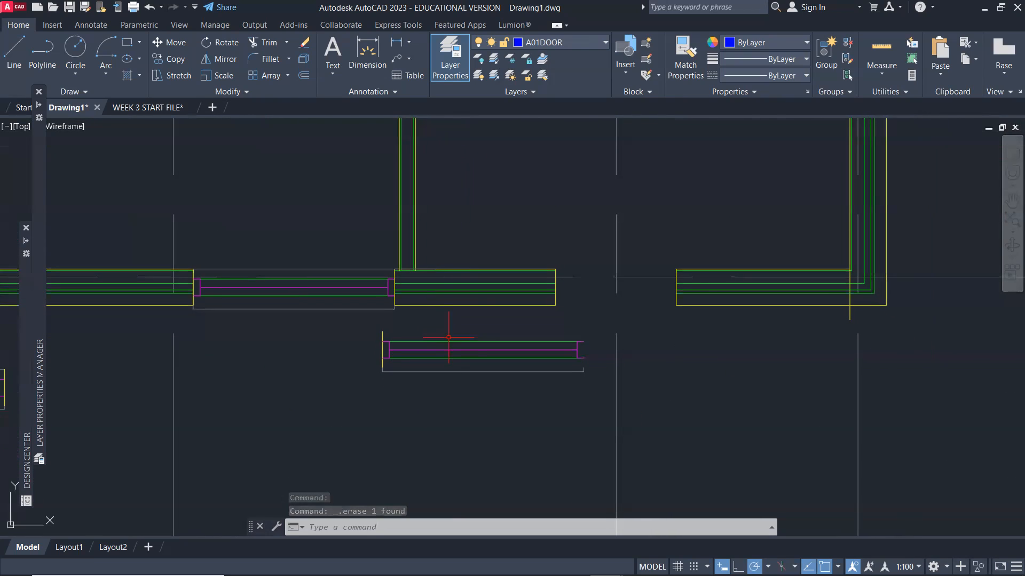
left_click(382, 331)
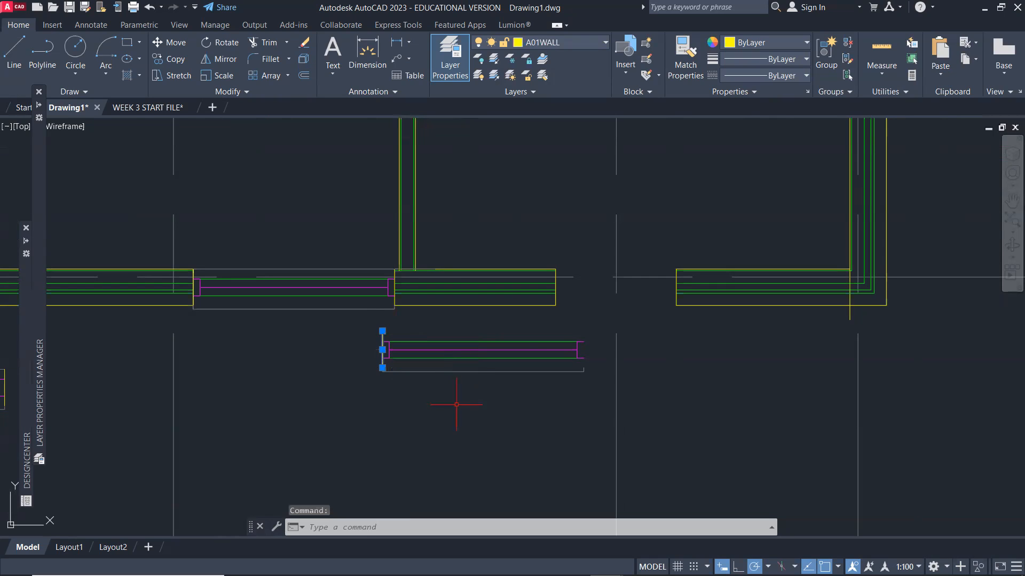
key("Delete")
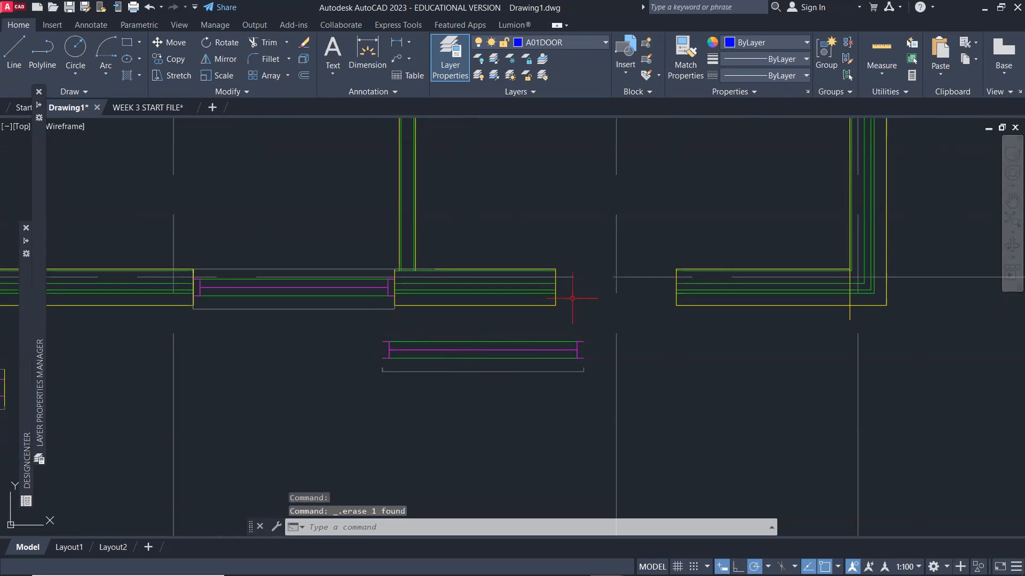
Move the window copy by the top of its short west end piece to the lower wall corner west of the next opening.
type("m")
key("Return")
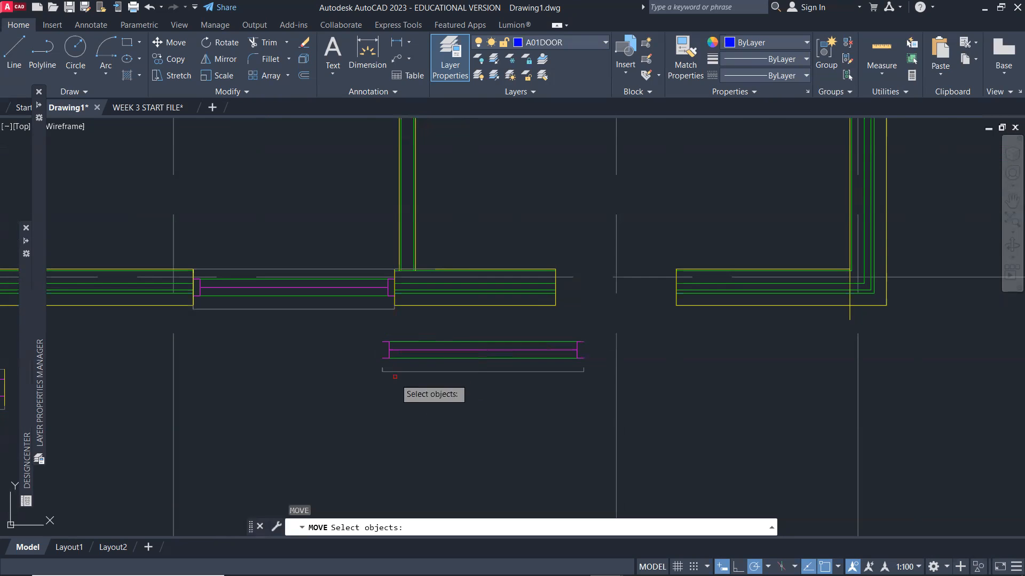
left_click(367, 324)
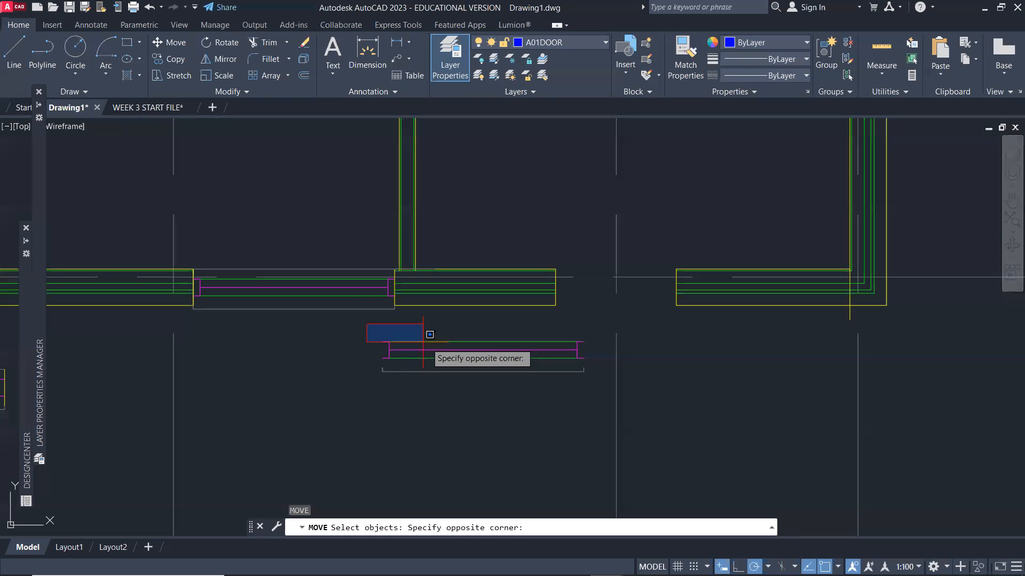
left_click(596, 390)
key("Return")
scroll(341, 389, "up", 4)
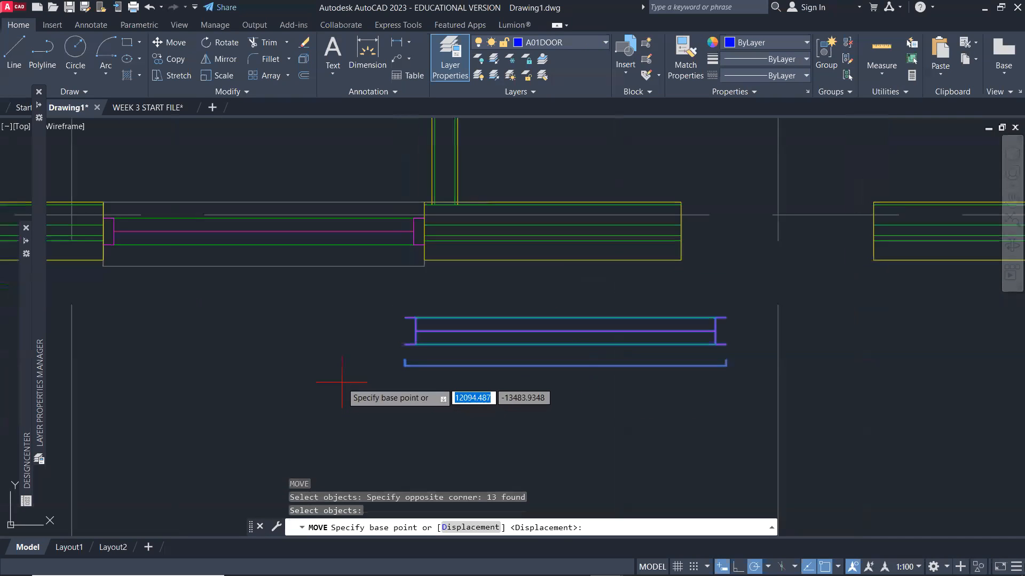
left_click(441, 346)
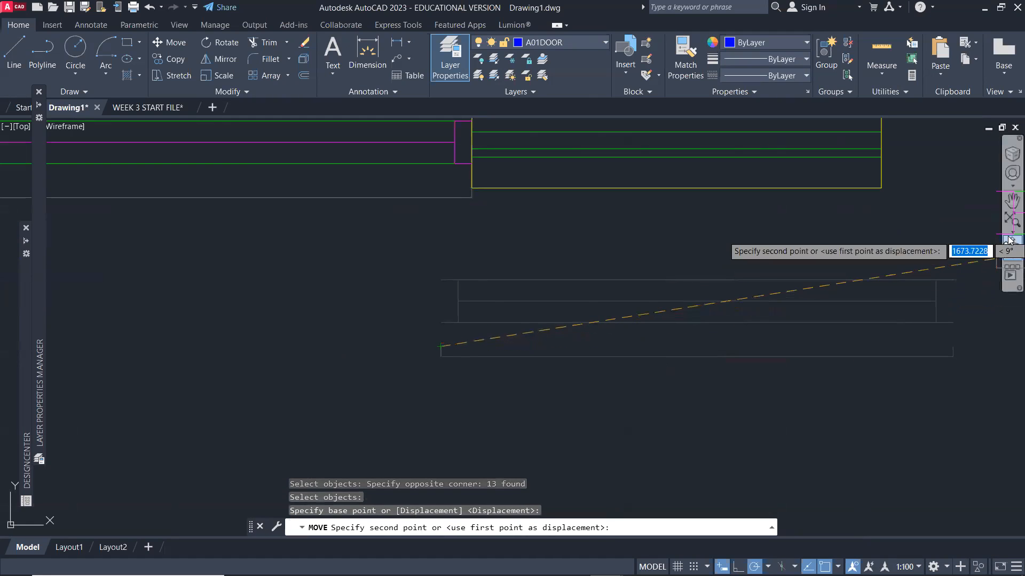
middle_click_drag(932, 260, 557, 402)
scroll(512, 382, "up", 2)
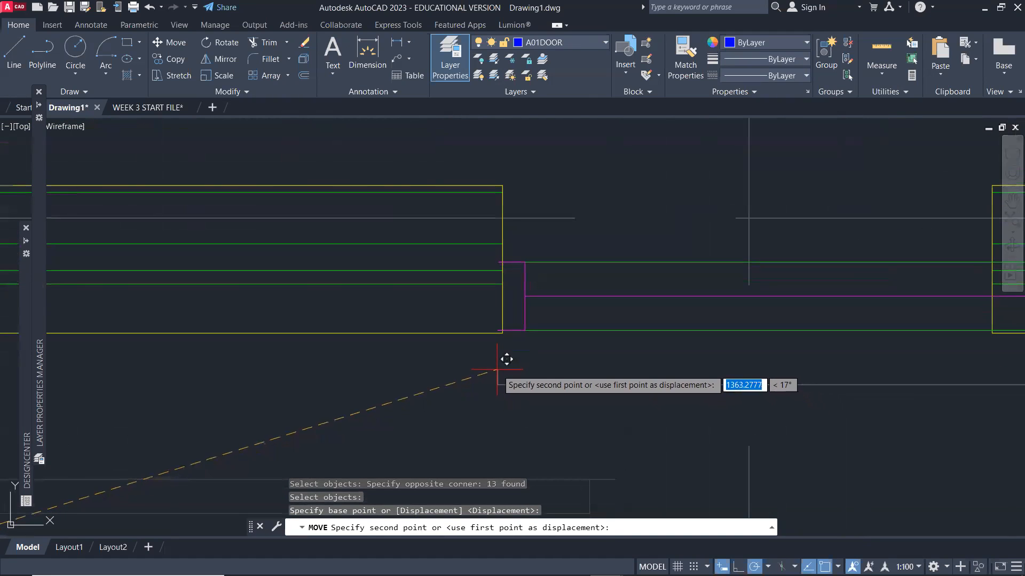
left_click(504, 337)
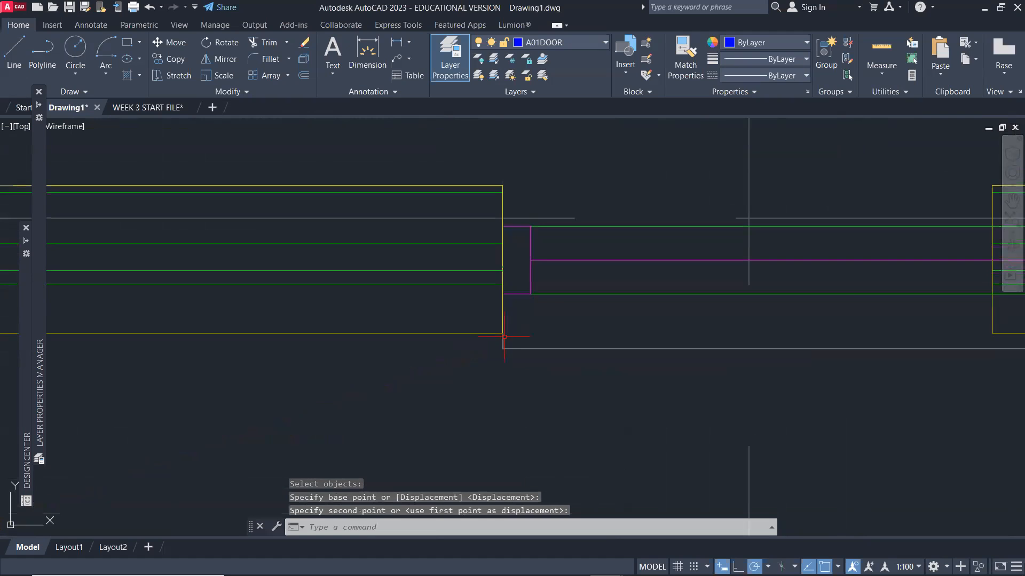
scroll(610, 377, "down", 2)
middle_click_drag(659, 377, 350, 361)
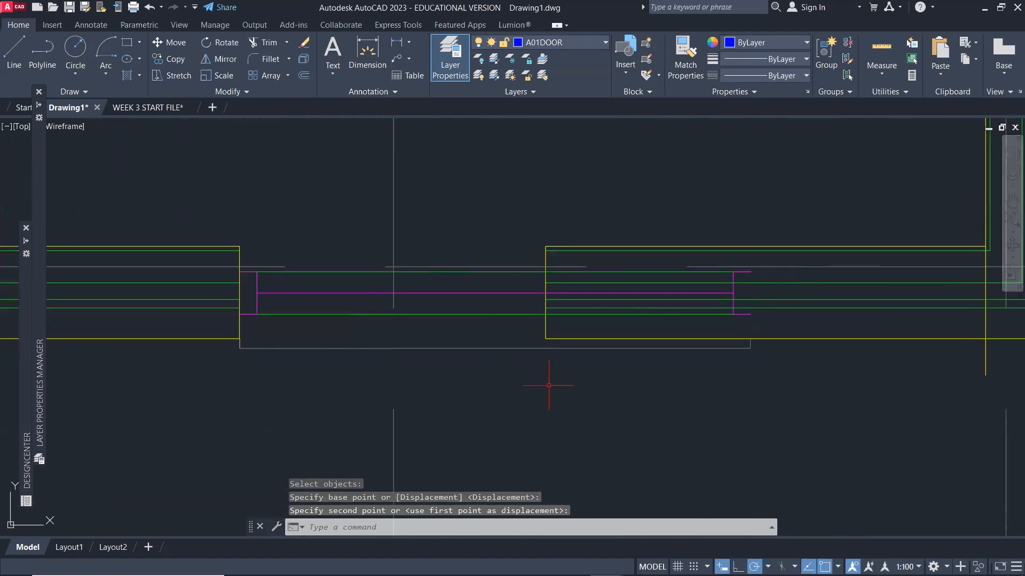
key("Escape")
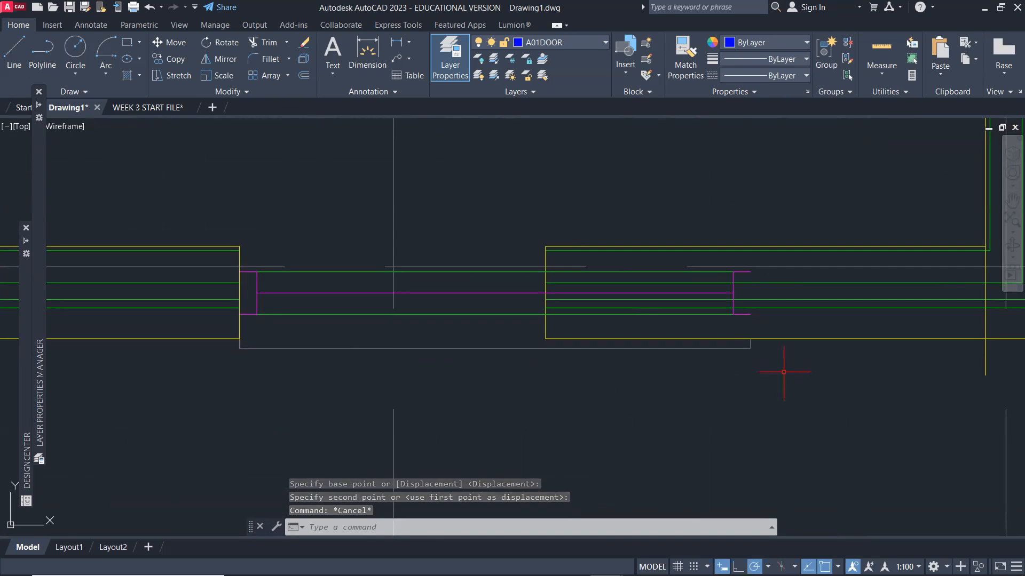
Stretch the east end of the window copy back to the east wall edge of the narrower opening.
type("str")
key("Return")
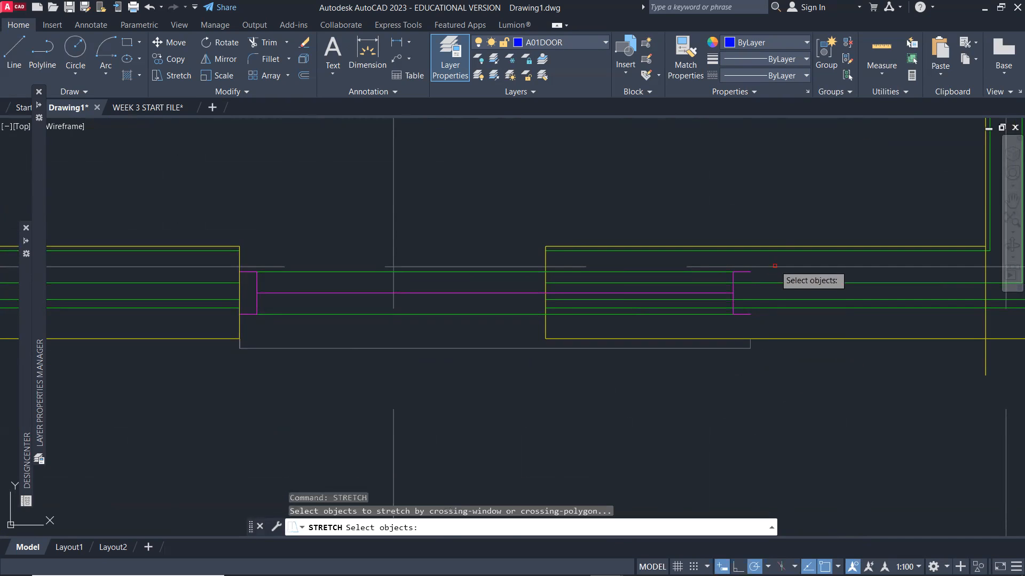
left_click(700, 376)
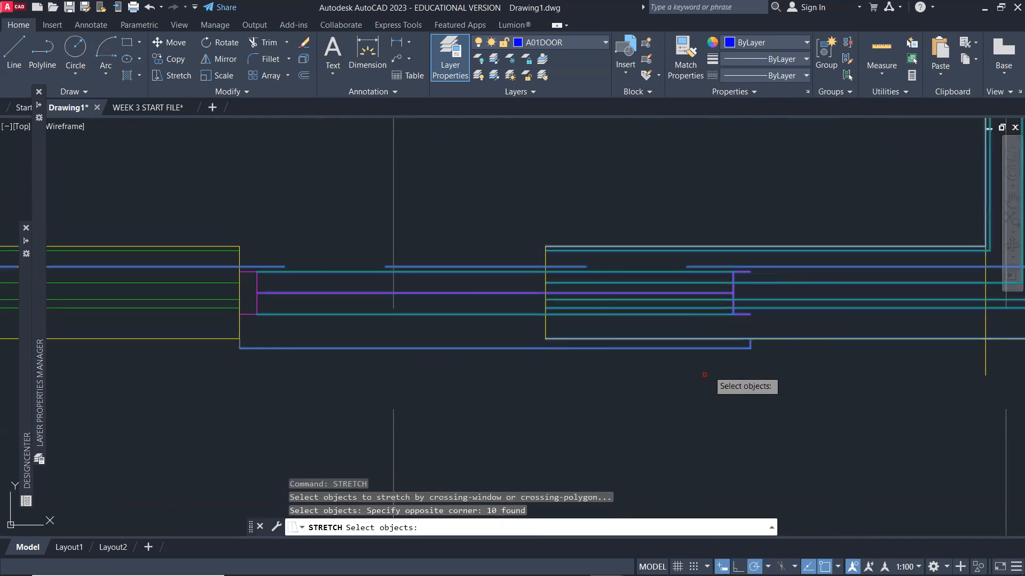
key("Return")
left_click(750, 272)
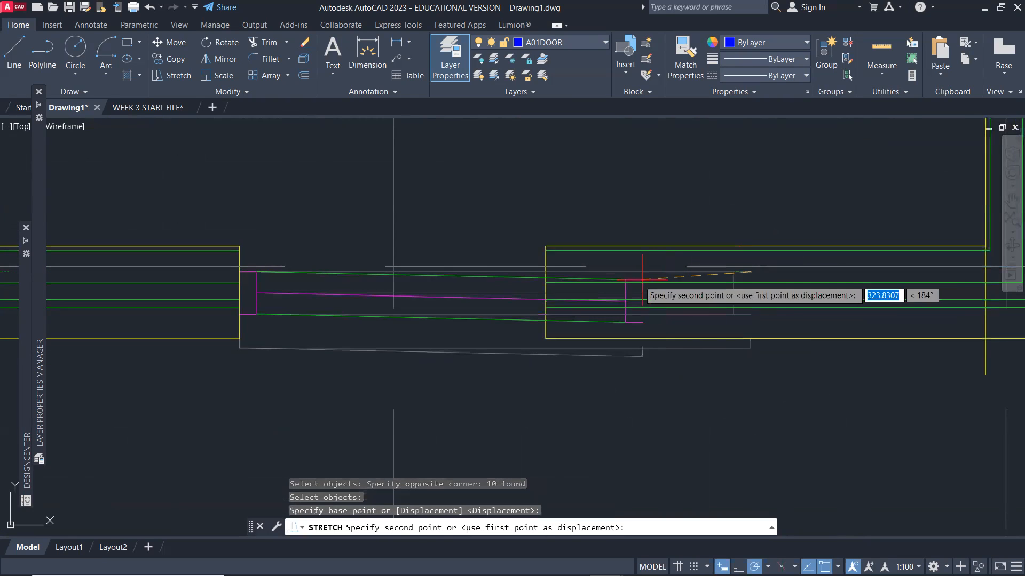
left_click(545, 273)
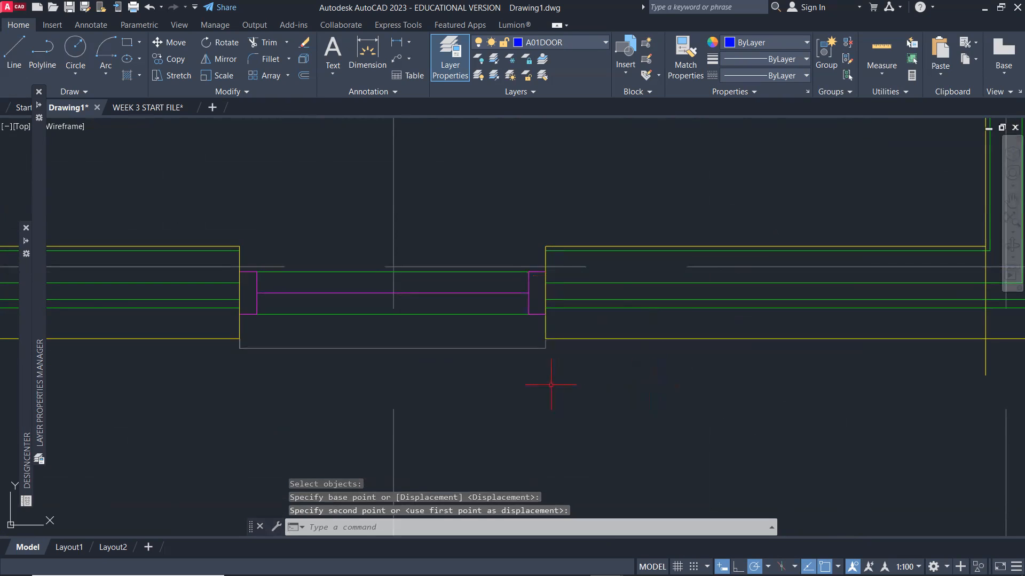
Copy the grey inner line of the wider window by its west end to the west edge of the narrower opening.
scroll(540, 386, "down", 2)
middle_click_drag(293, 403, 536, 399)
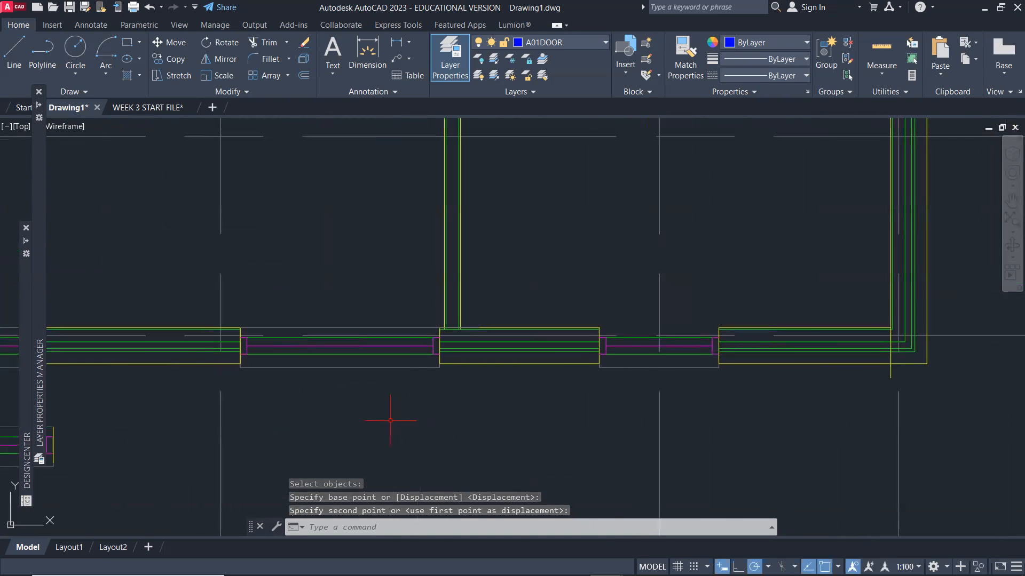
type("cp")
key("Return")
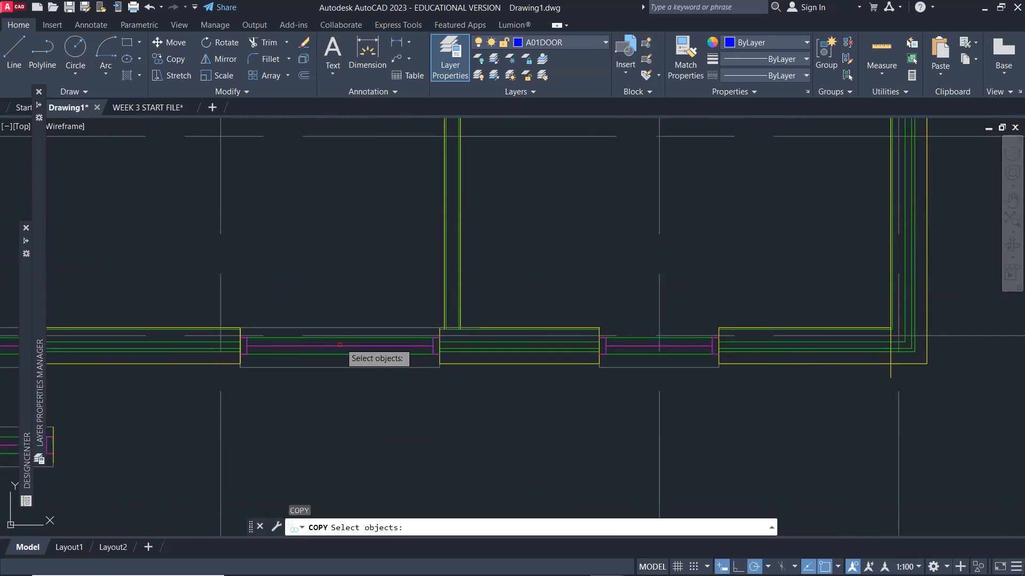
left_click(347, 327)
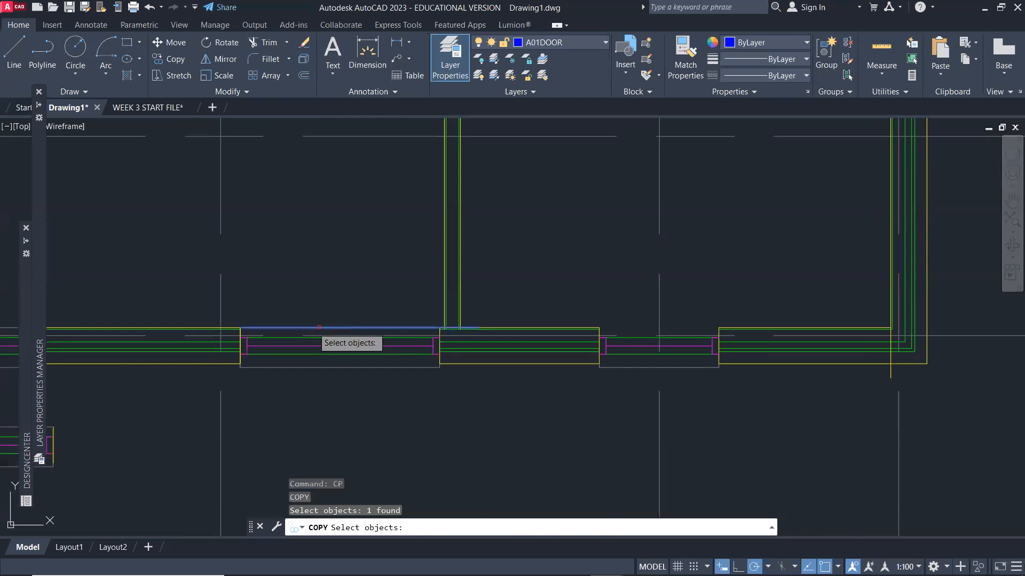
key("Return")
left_click(240, 327)
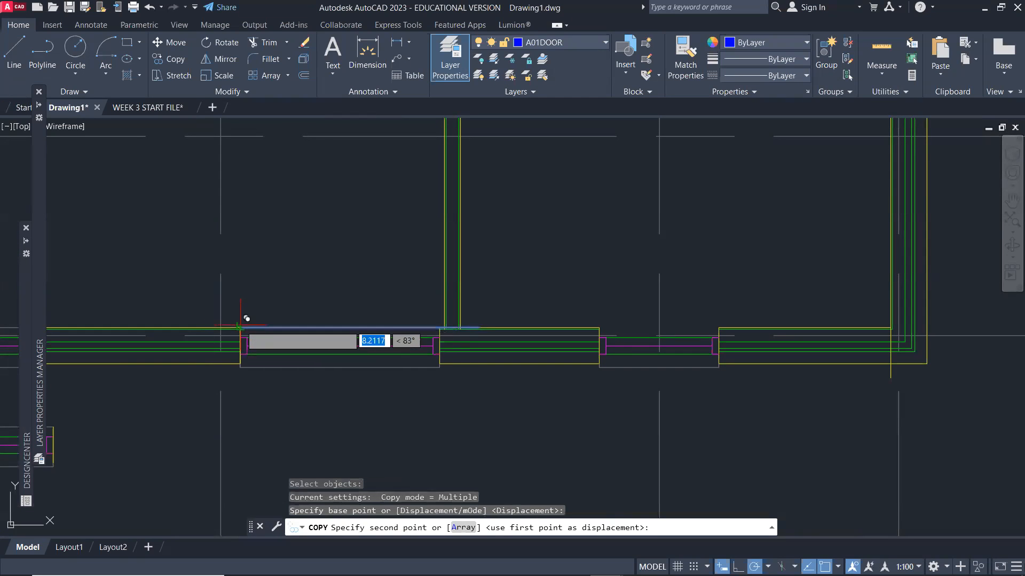
left_click(599, 327)
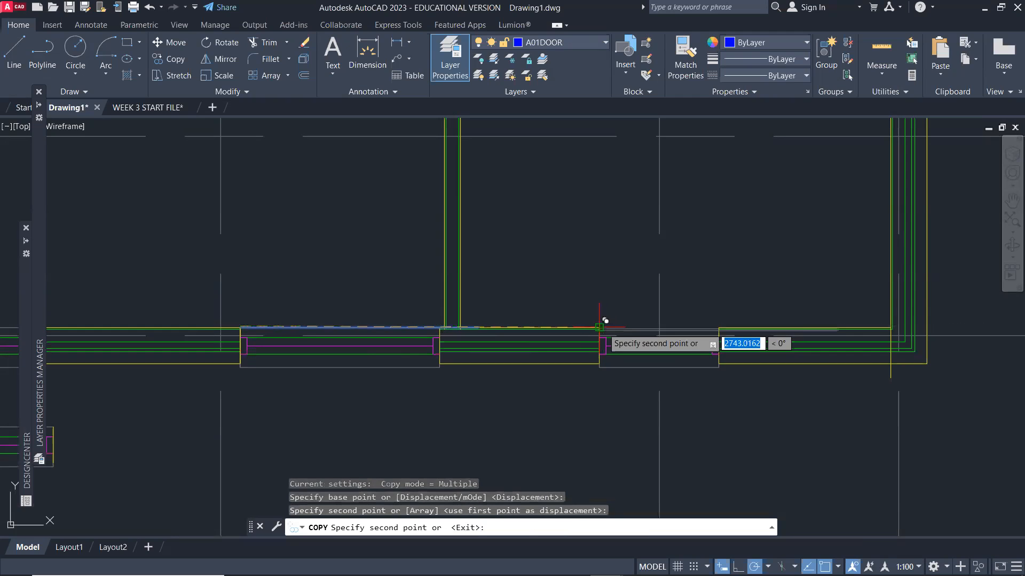
scroll(619, 346, "up", 4)
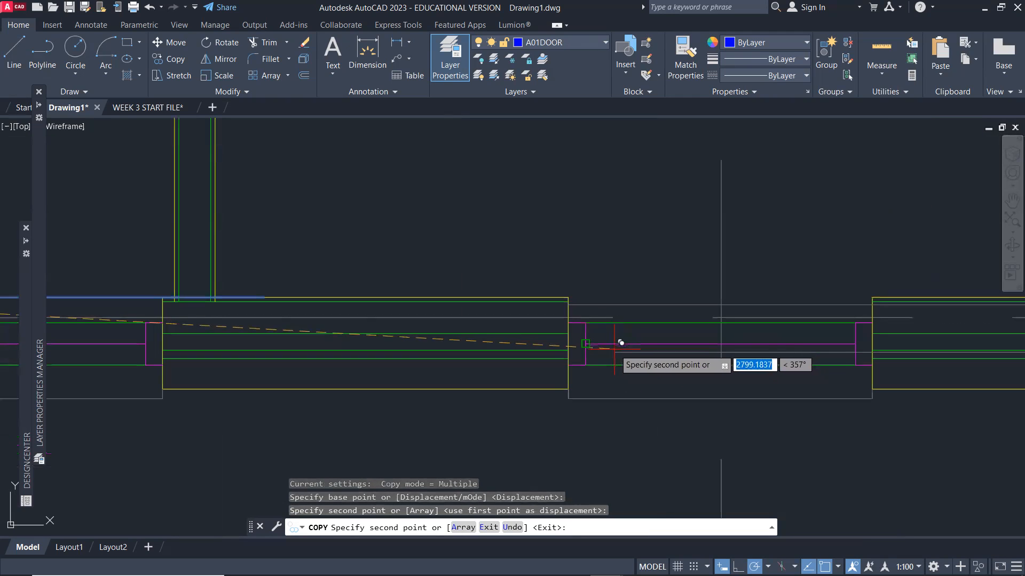
key("Return")
Move the copied grey line by its west end up to the inner wall corner of the narrower opening.
left_click(604, 305)
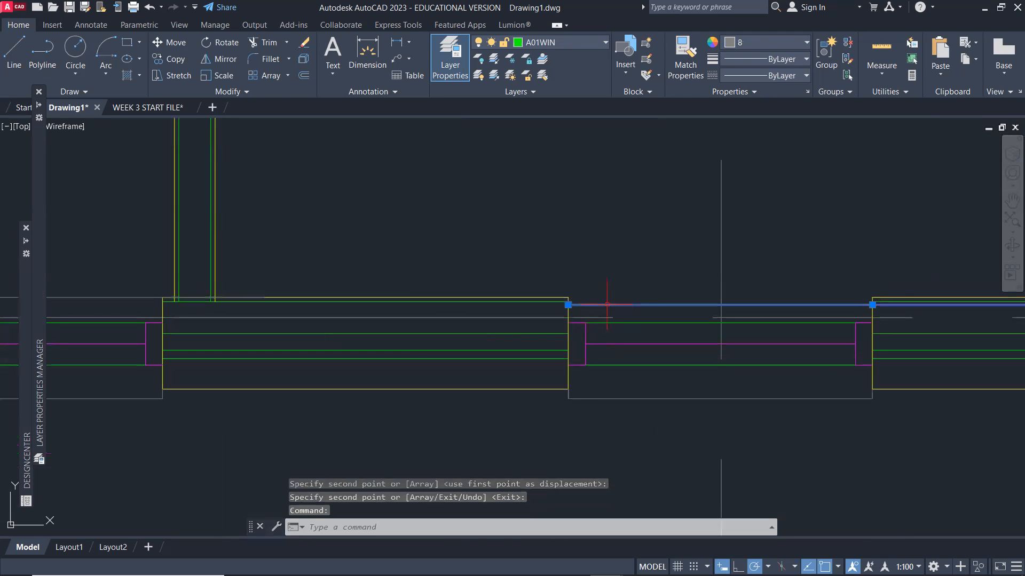
type("m")
key("Return")
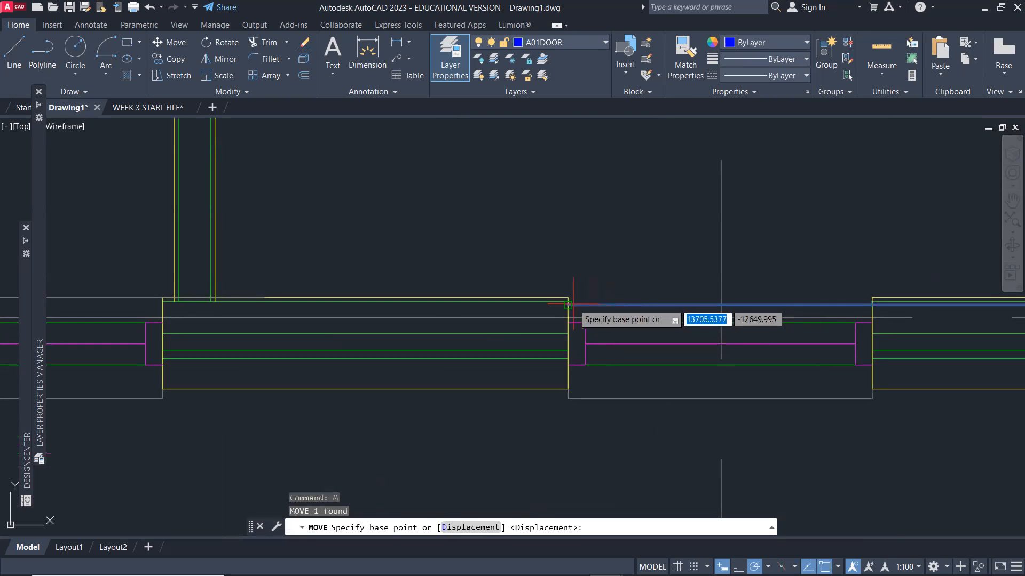
left_click(568, 305)
left_click(569, 294)
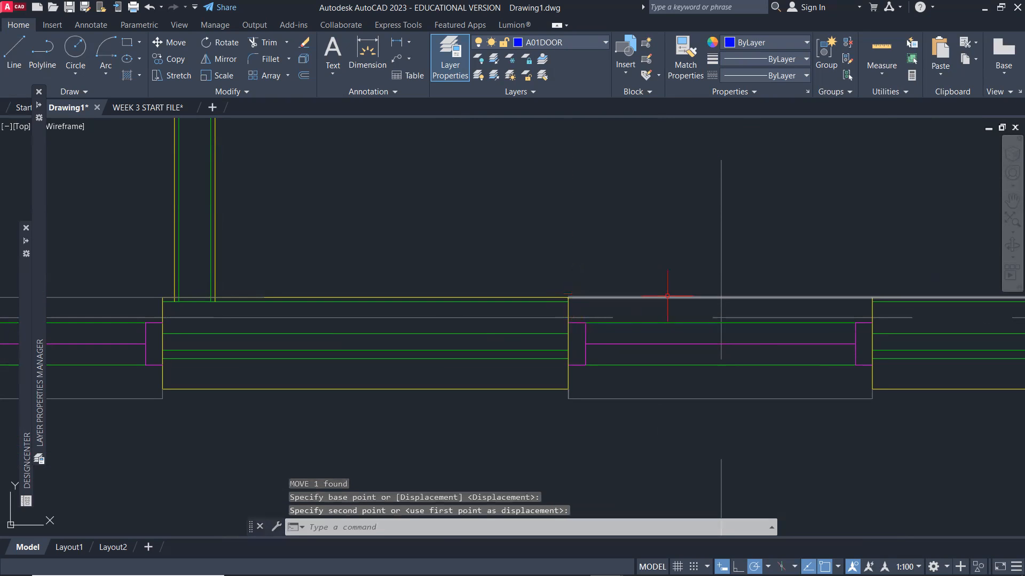
Shorten the copied grey line so its east end meets the east inner corner of the narrower opening.
left_click(788, 297)
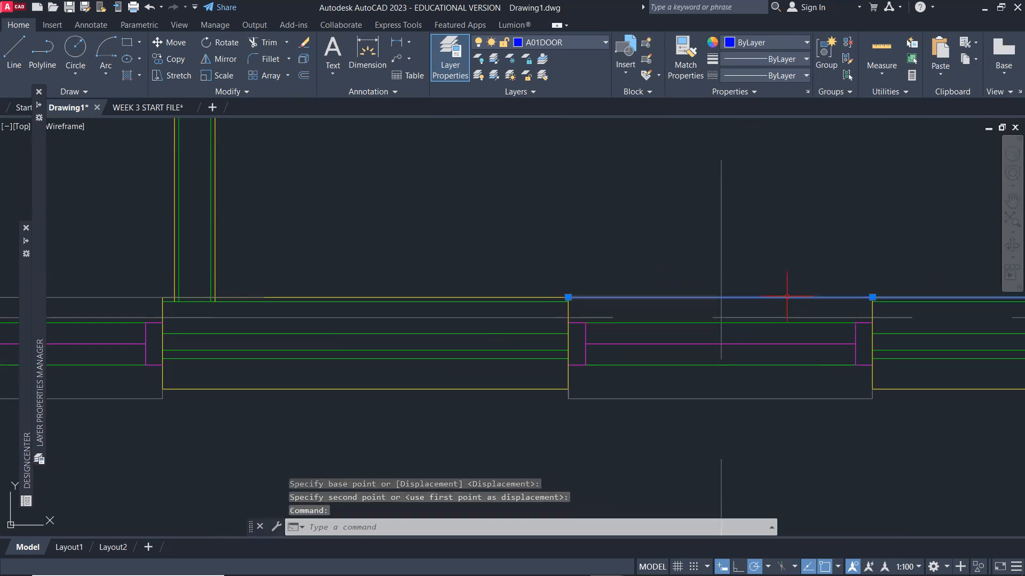
scroll(769, 312, "down", 2)
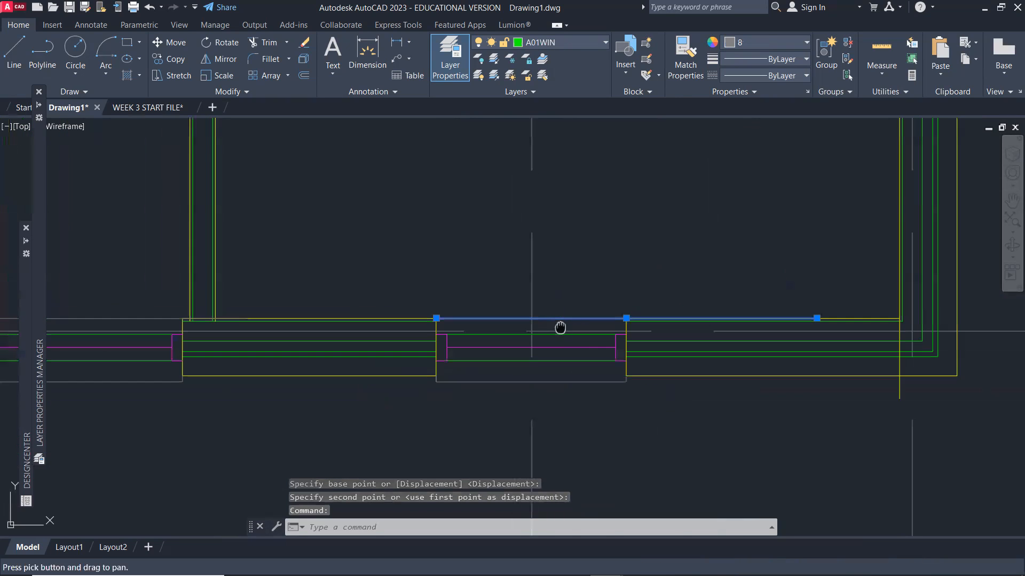
left_click(816, 318)
left_click(626, 318)
key("m")
key("space")
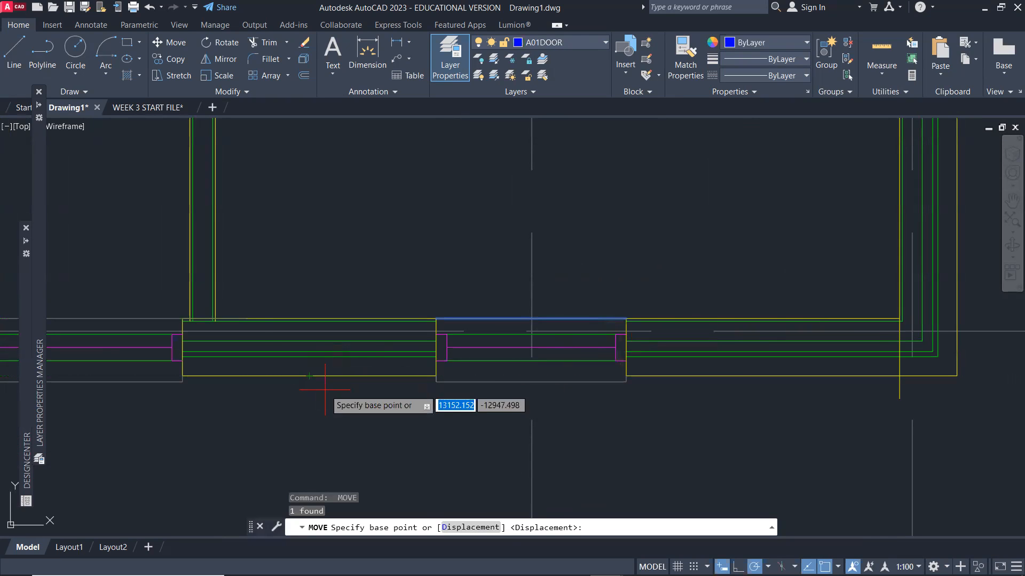
key("space")
key("ctrl+z")
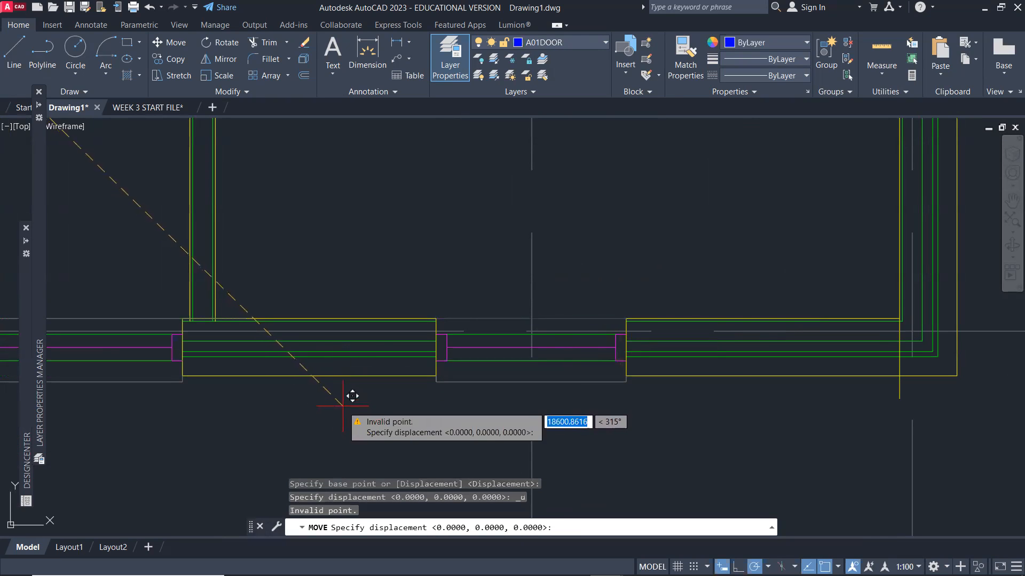
key("Escape")
Shorten the wider window's grey inner line so its east end meets the east inner corner of its opening.
mouse_move(425, 408)
middle_mouse_down()
mouse_move(480, 407)
mouse_move(511, 421)
middle_mouse_up()
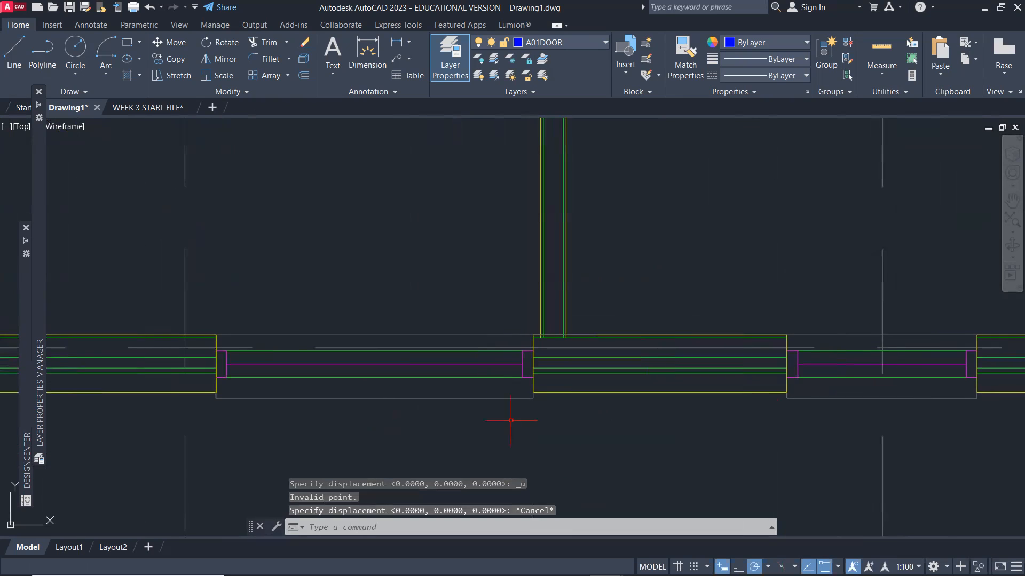
left_click(482, 335)
left_click(597, 334)
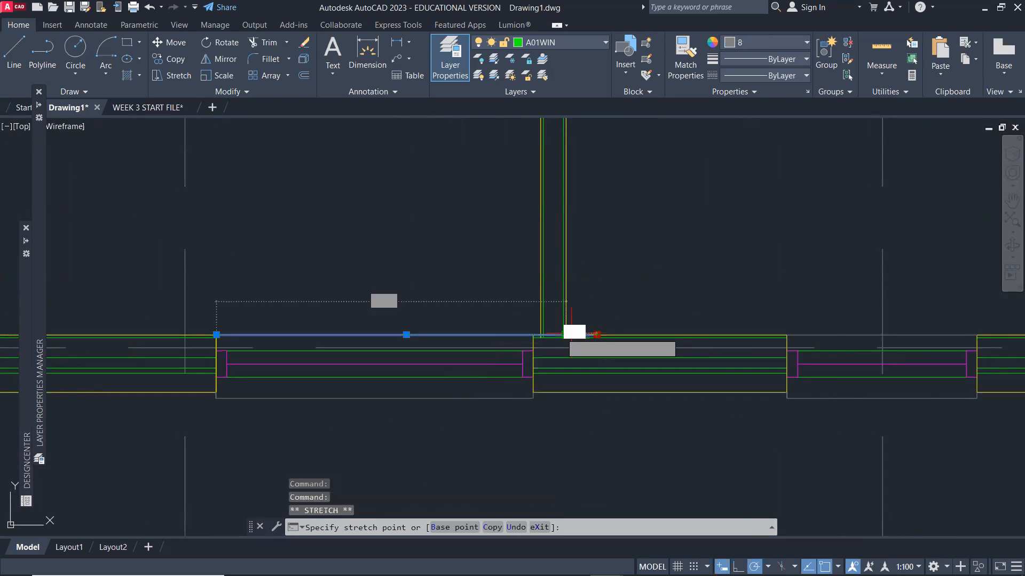
left_click(535, 343)
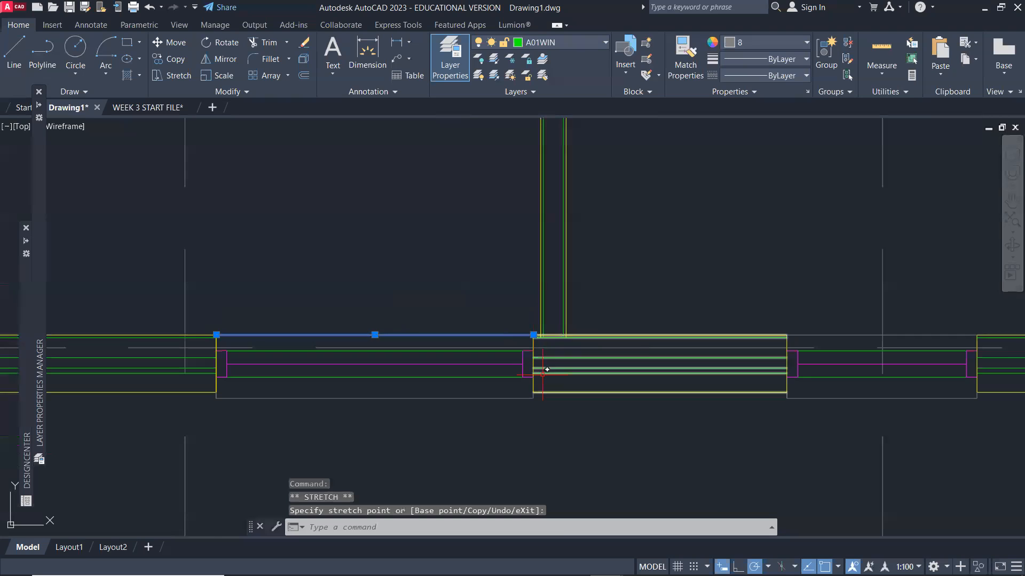
type("m")
key("Return")
scroll(535, 435, "down", 2)
key("Escape")
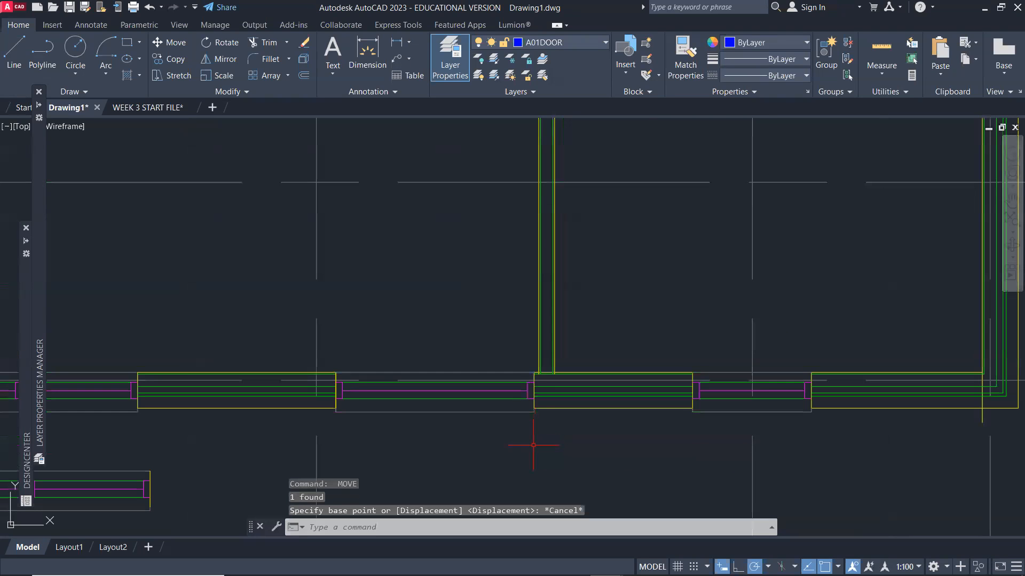
Delete the stray yellow wall line projecting below the southwest outer corner of the building.
scroll(532, 446, "down", 4)
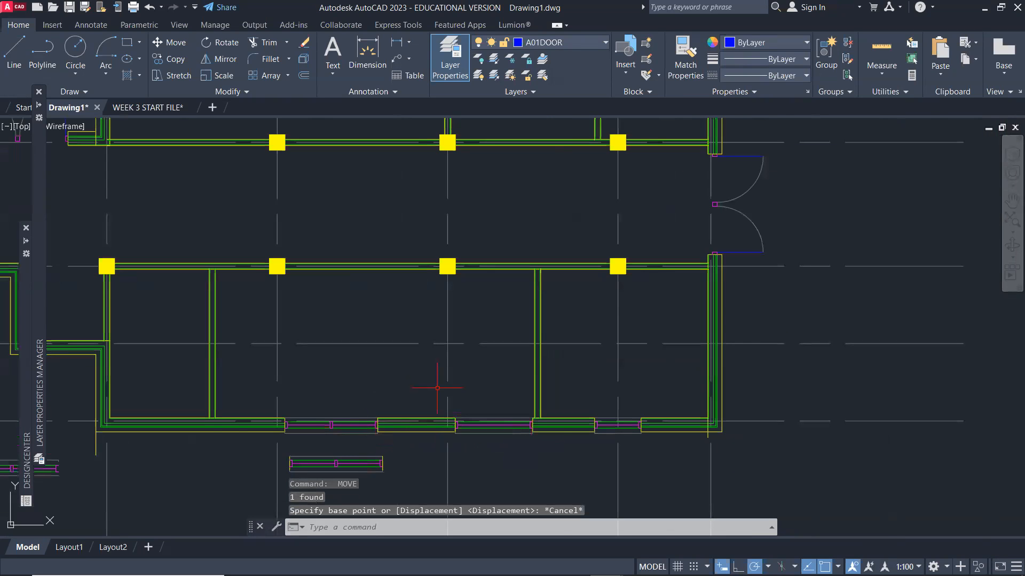
scroll(437, 388, "down", 2)
middle_click_drag(469, 361, 622, 351)
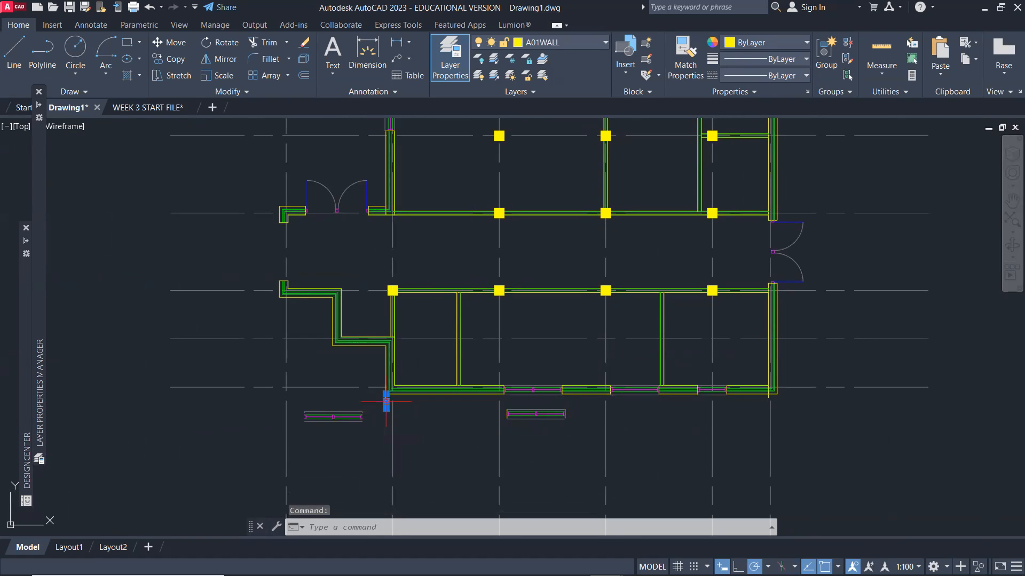
key("Delete")
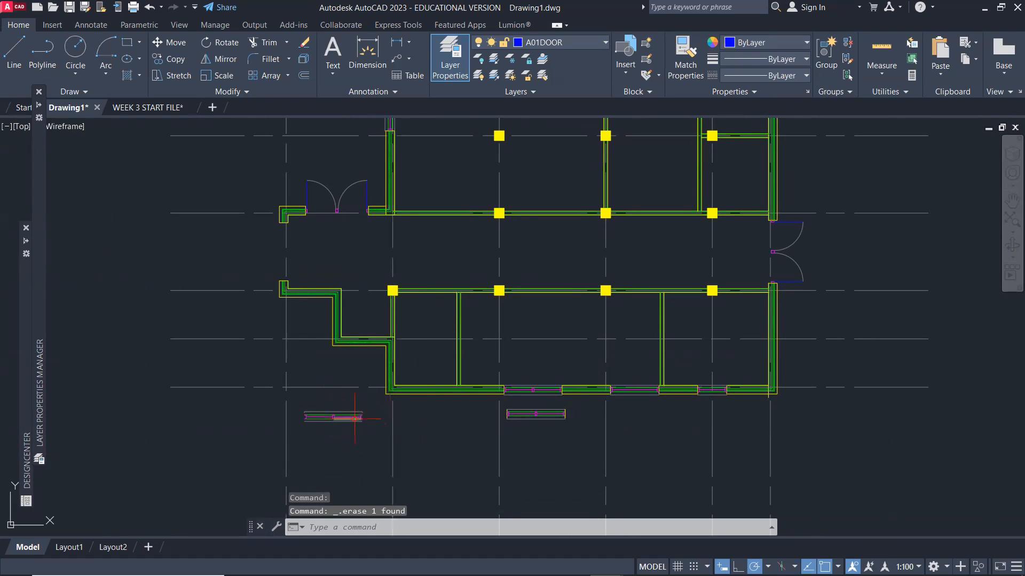
Rotate the spare two-pane window west of the lower wall 90 degrees counterclockwise so it stands vertical.
scroll(355, 419, "down", 2)
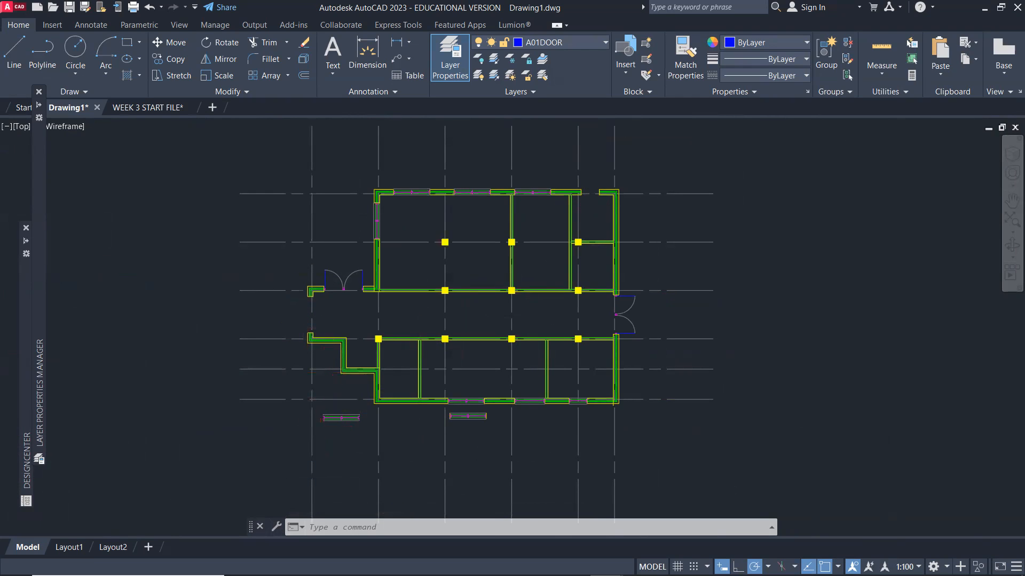
scroll(321, 426, "up", 5)
scroll(338, 423, "up", 4)
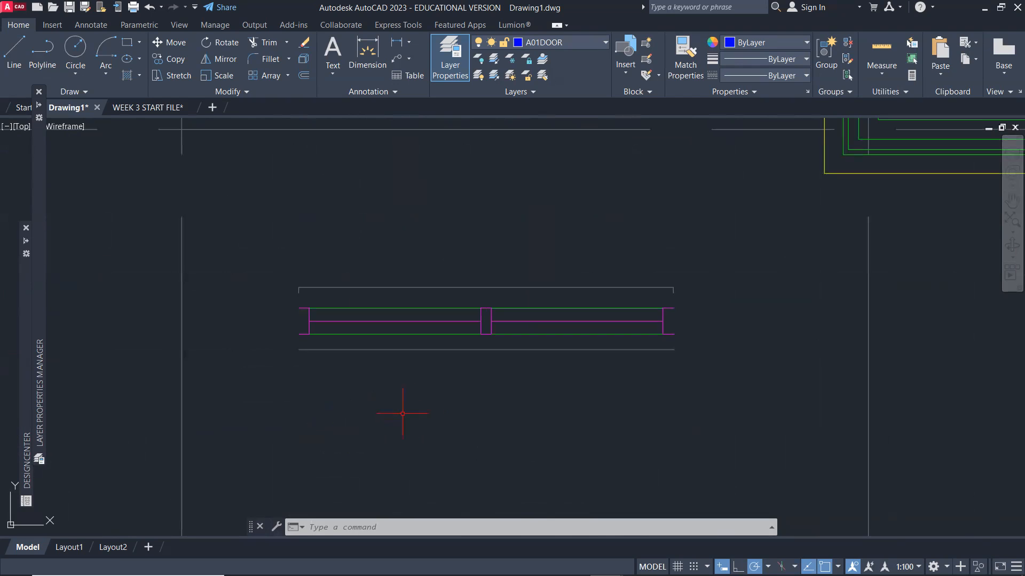
type("o")
key("Return")
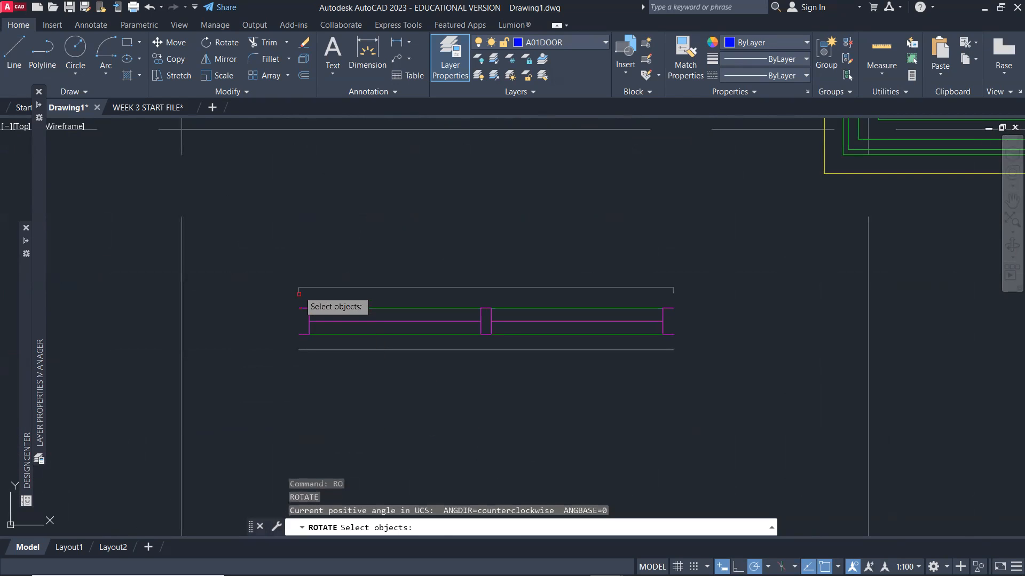
left_click(257, 236)
left_click(584, 350)
key("Return")
left_click(500, 417)
left_click(507, 287)
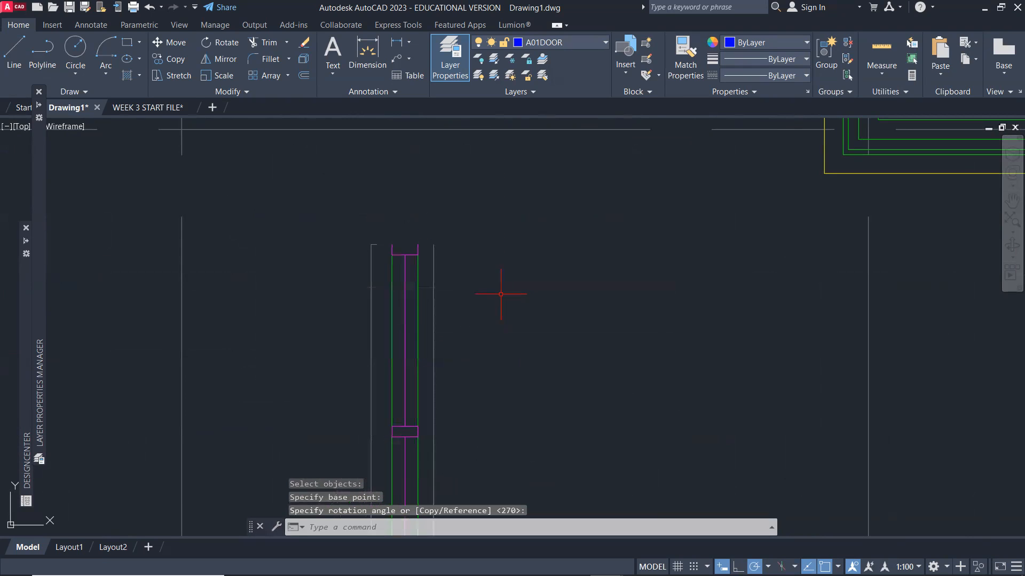
Move the rotated window by the top end of its east line to the inner wall corner above the west wall opening.
scroll(515, 316, "down", 3)
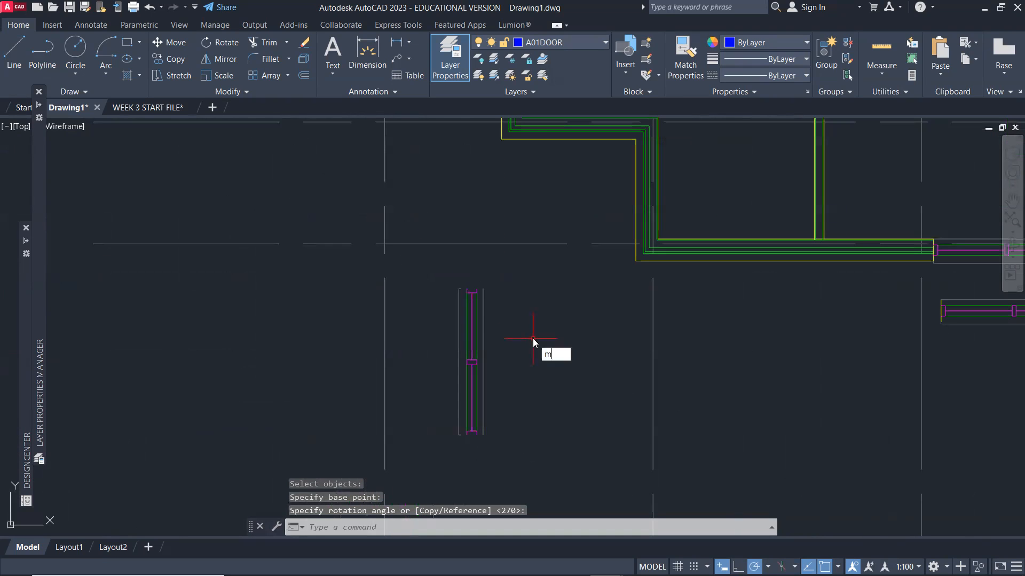
type("m")
key("Return")
left_click(443, 274)
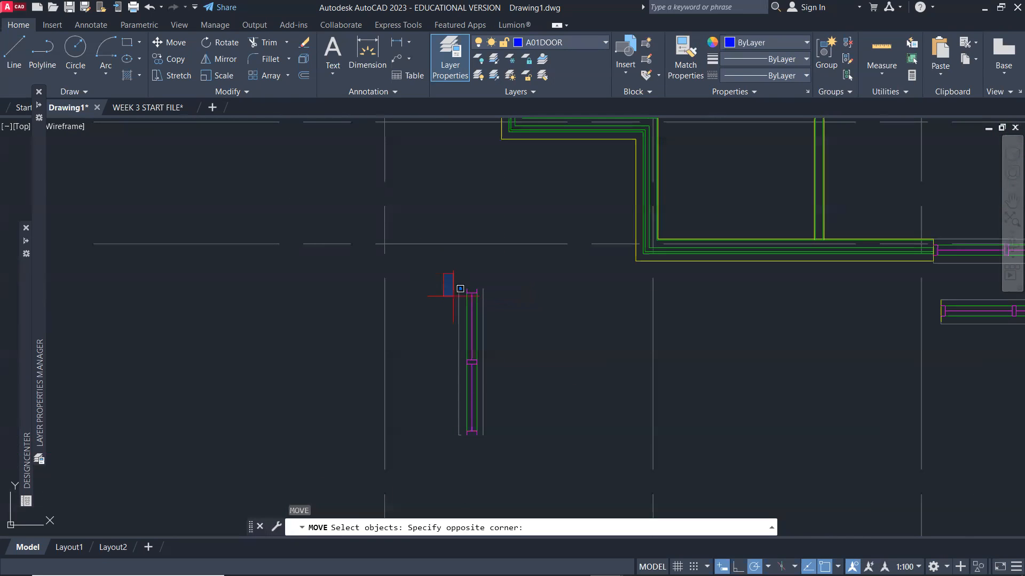
left_click(520, 441)
key("Return")
scroll(520, 315, "up", 3)
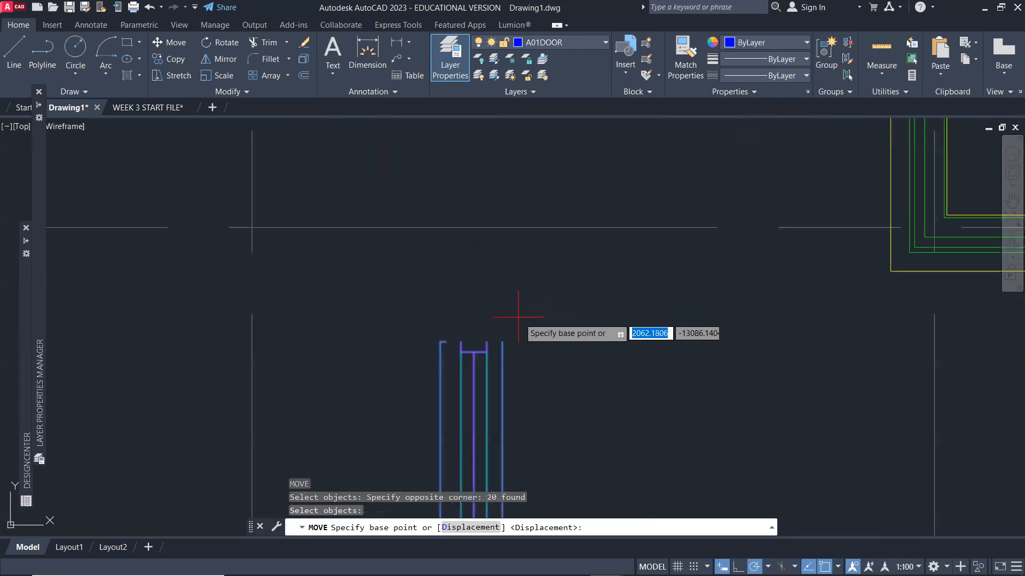
left_click(504, 346)
scroll(512, 320, "down", 5)
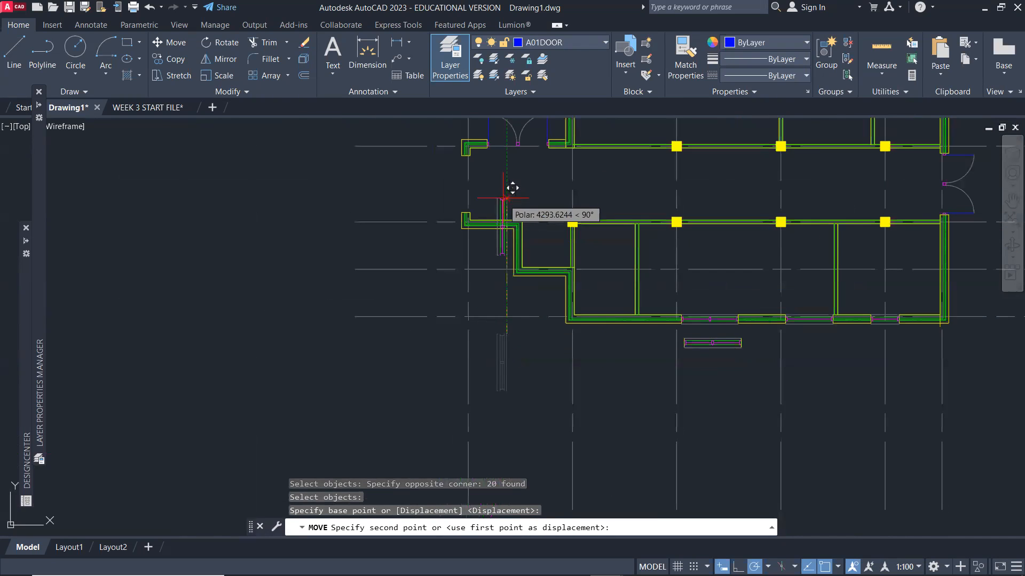
scroll(509, 263, "up", 5)
scroll(511, 271, "up", 6)
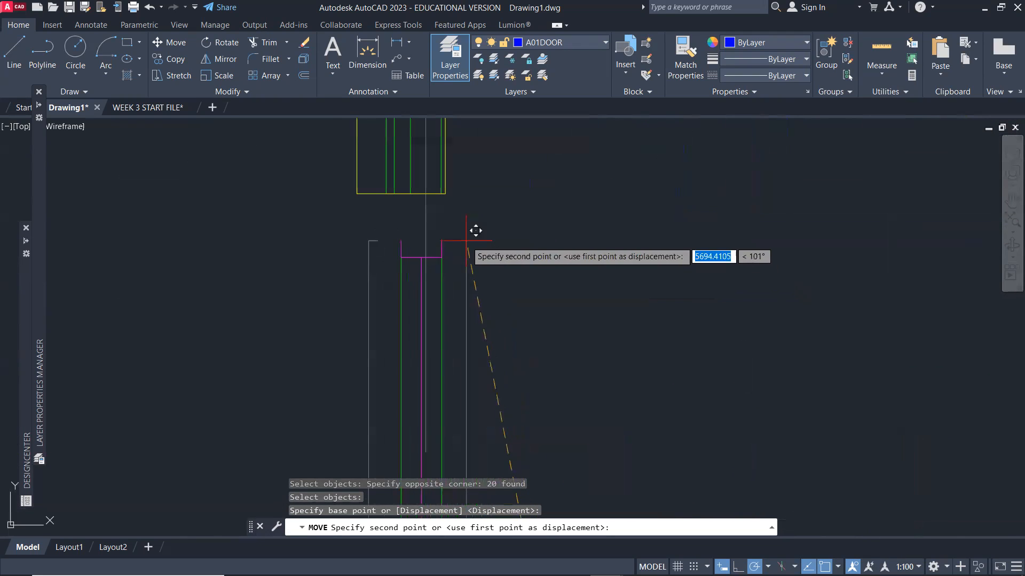
left_click(447, 181)
scroll(538, 277, "down", 5)
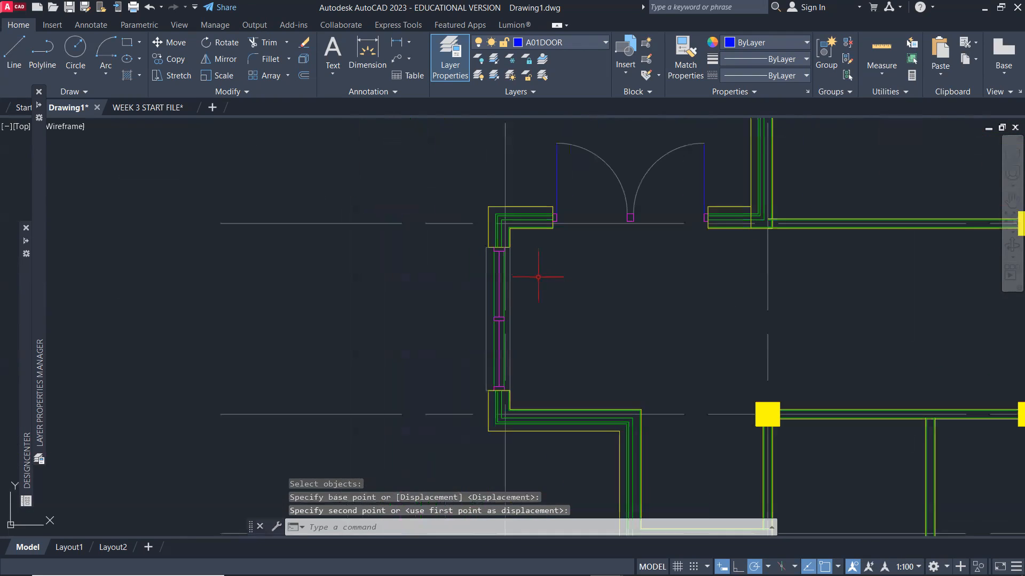
scroll(571, 318, "down", 6)
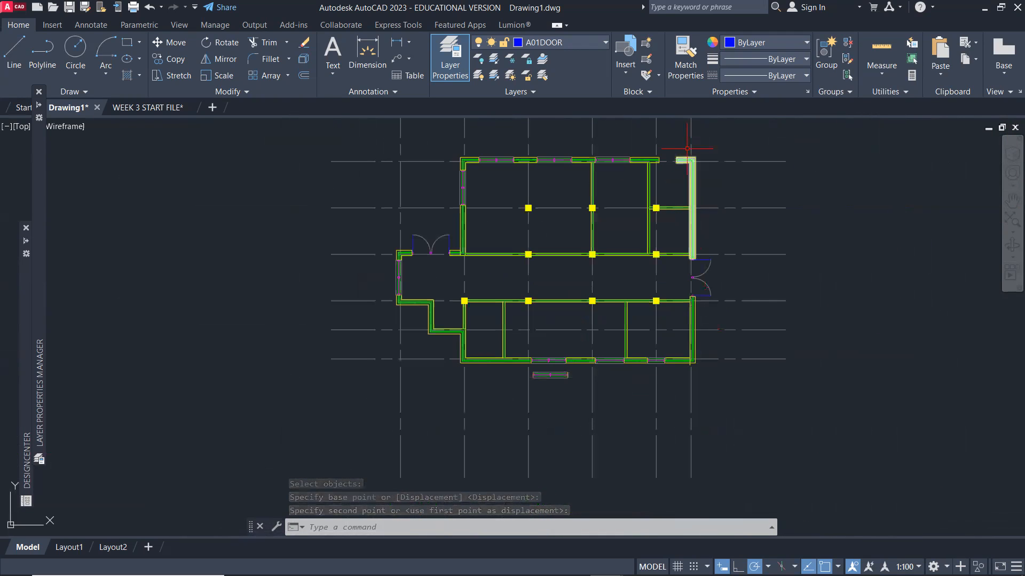
Copy the narrow single-pane window from the east end of the lower wall to the empty space northeast of the building.
scroll(640, 384, "up", 8)
mouse_move(683, 290)
middle_mouse_down()
mouse_move(594, 367)
mouse_move(517, 386)
middle_mouse_up()
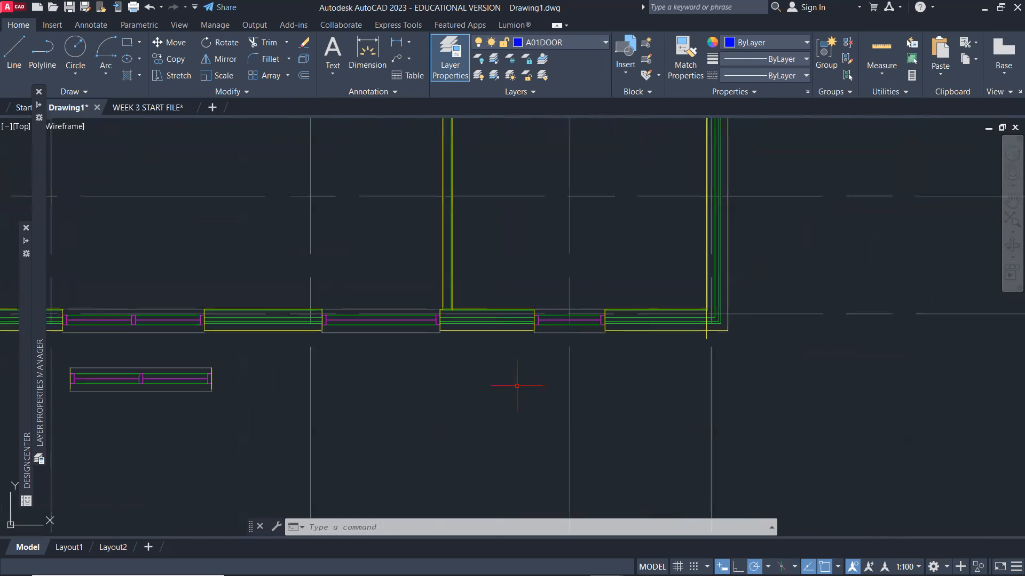
type("o")
key("Return")
left_click(527, 291)
left_click(613, 361)
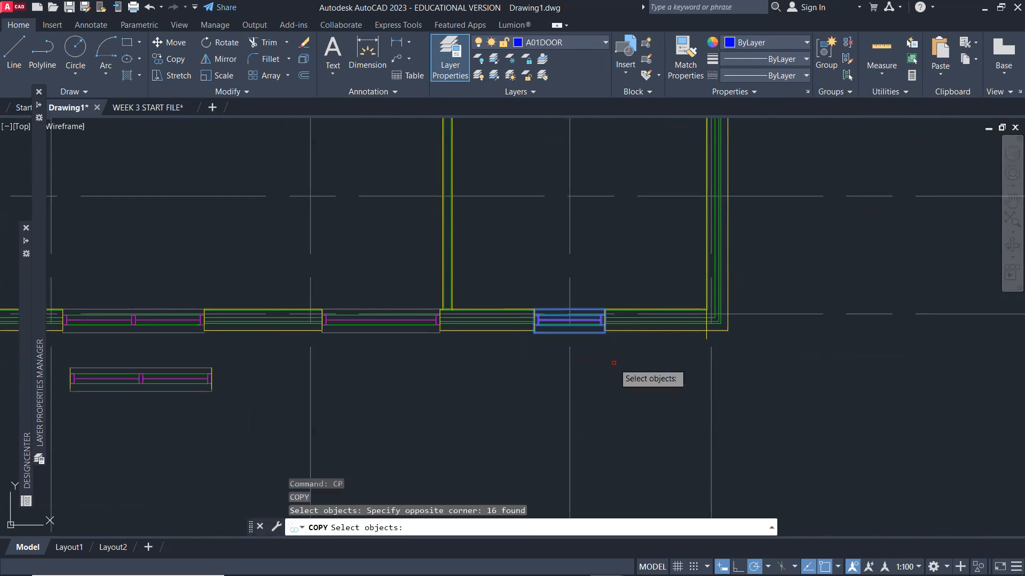
key("Return")
left_click(625, 377)
scroll(625, 376, "down", 3)
middle_click_drag(711, 287, 645, 423)
left_click(612, 276)
scroll(613, 275, "up", 4)
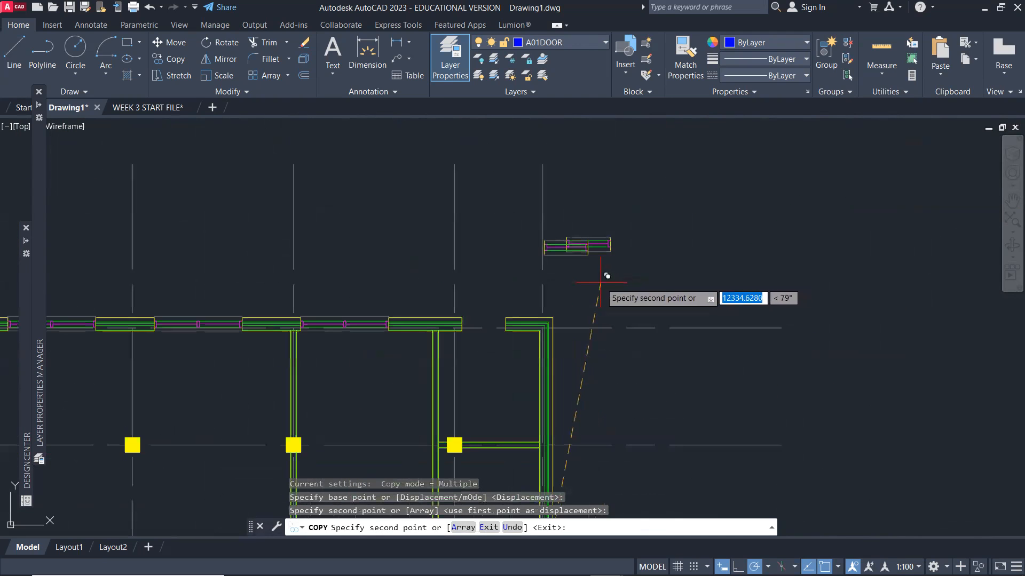
key("Escape")
Delete the two yellow wall end lines from the copied window northeast of the building.
scroll(625, 309, "up", 2)
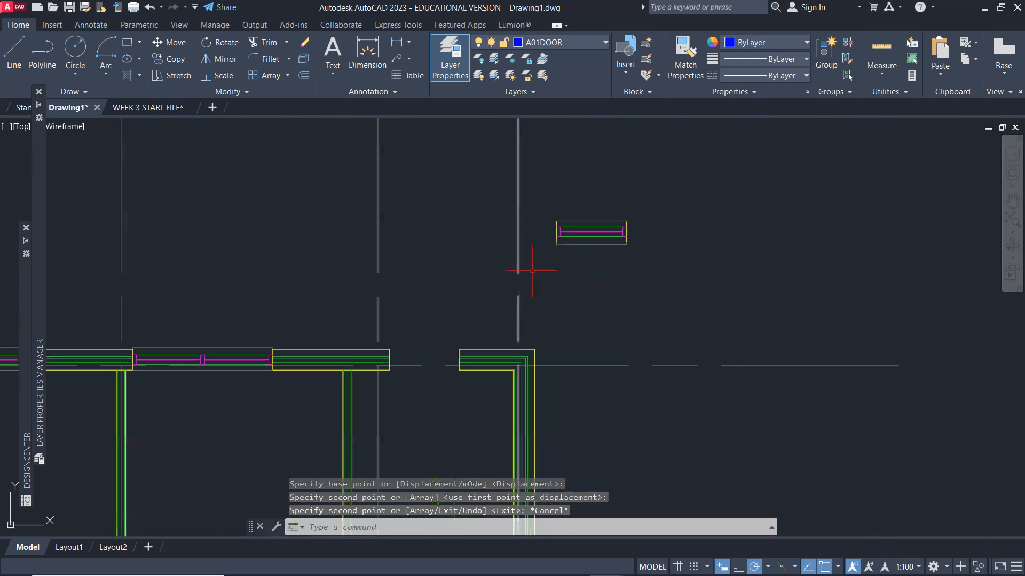
scroll(581, 213, "up", 5)
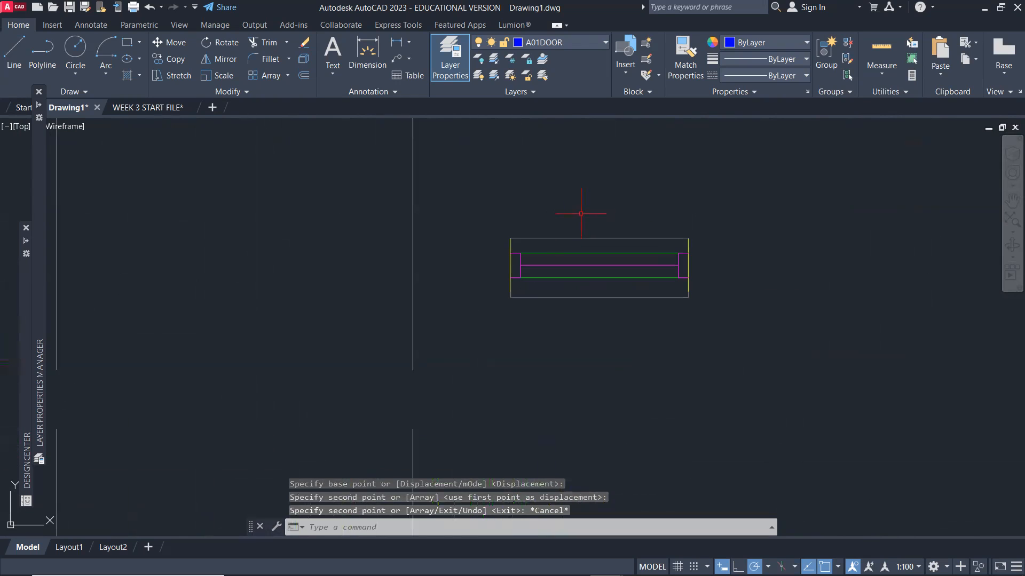
left_click(511, 247)
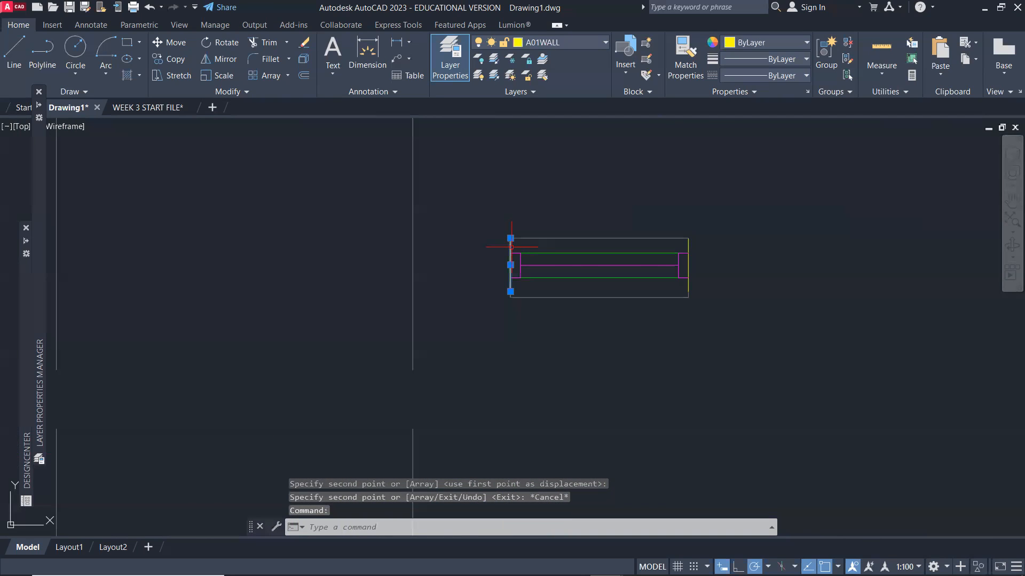
left_click(689, 246)
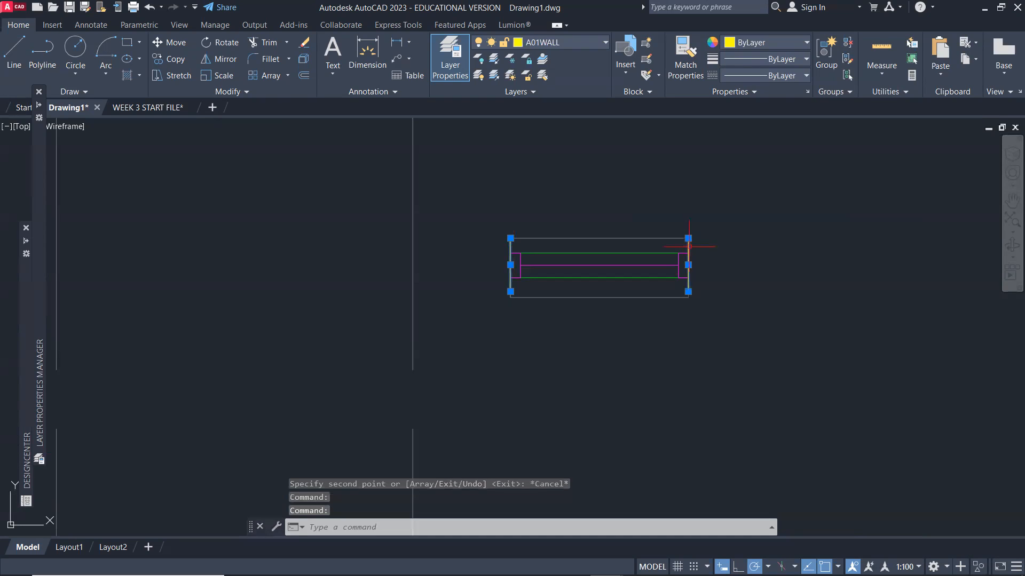
key("Delete")
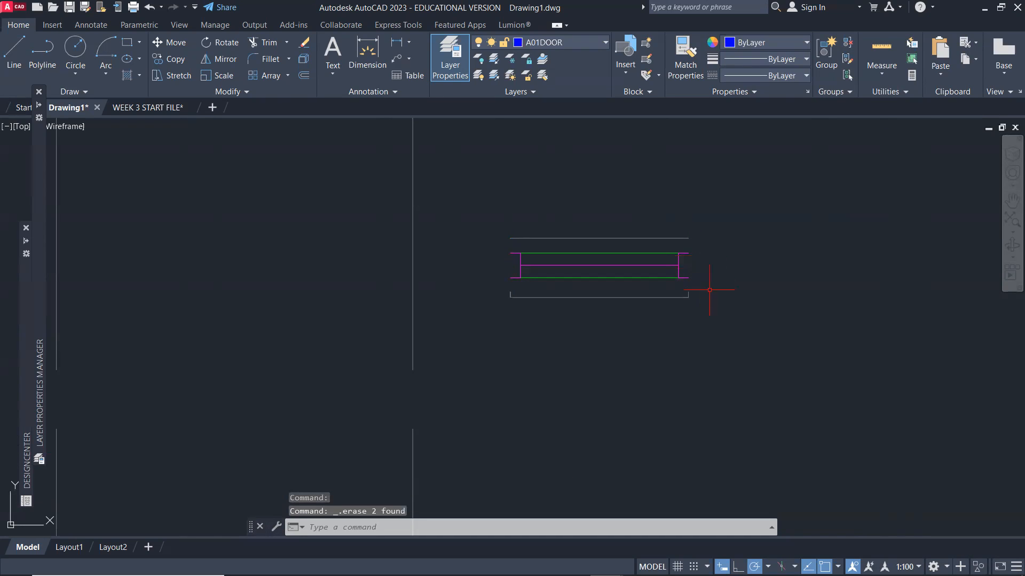
Rotate the copied narrow window 180 degrees so its outer side faces north.
type("o")
key("Return")
left_click(475, 205)
left_click(761, 358)
key("Return")
left_click(607, 331)
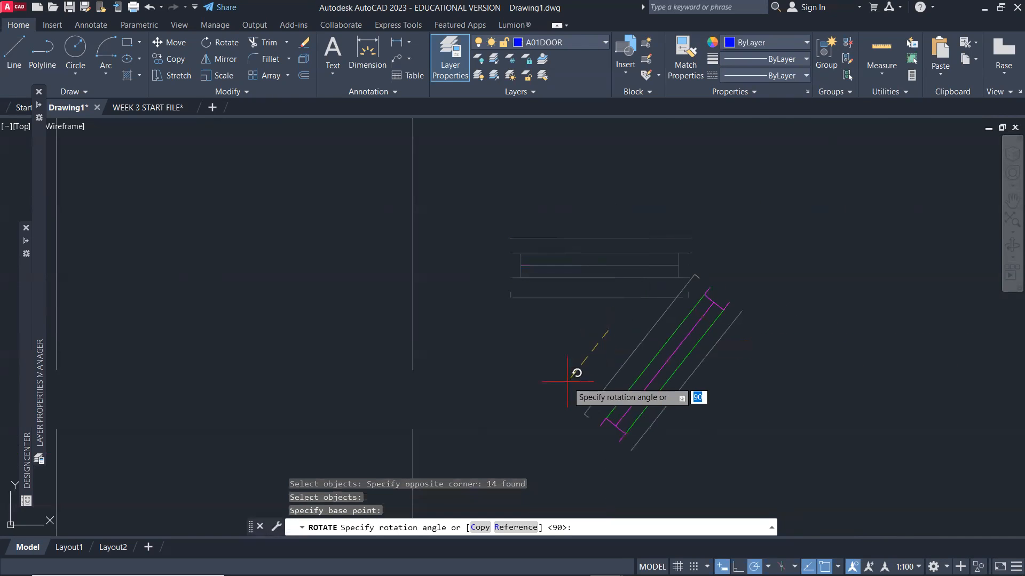
left_click(466, 330)
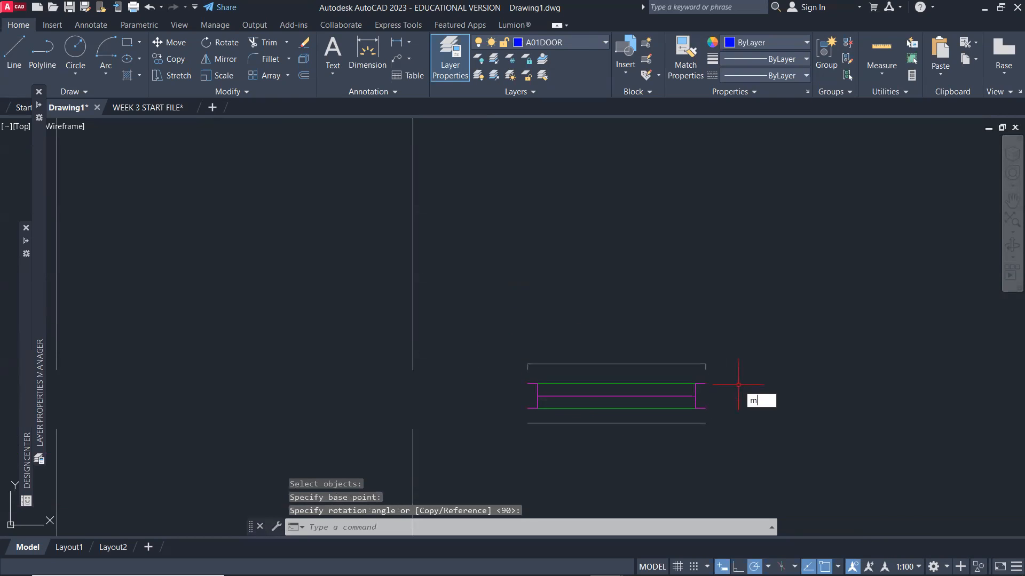
Move the rotated window by its lower east end to the inner wall corner east of the upper wall's remaining opening.
type("m")
key("Return")
type("p")
key("Return")
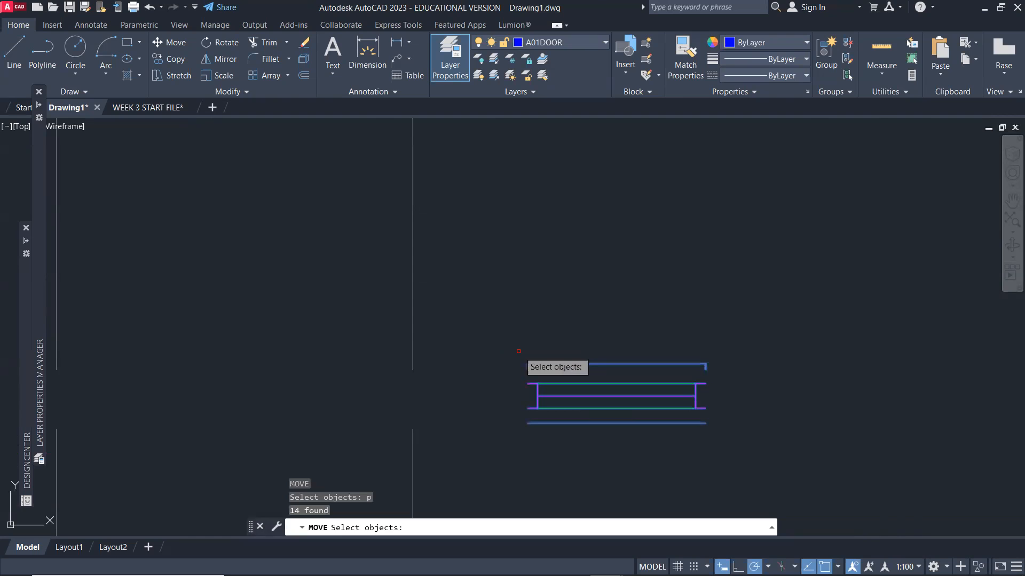
key("Return")
left_click(715, 415)
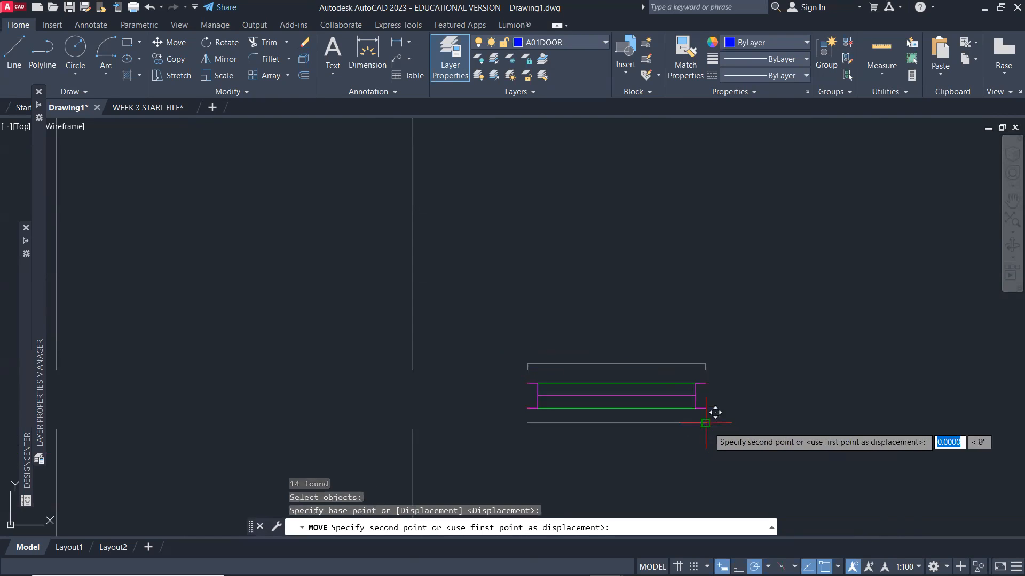
scroll(610, 392, "down", 4)
scroll(534, 491, "up", 6)
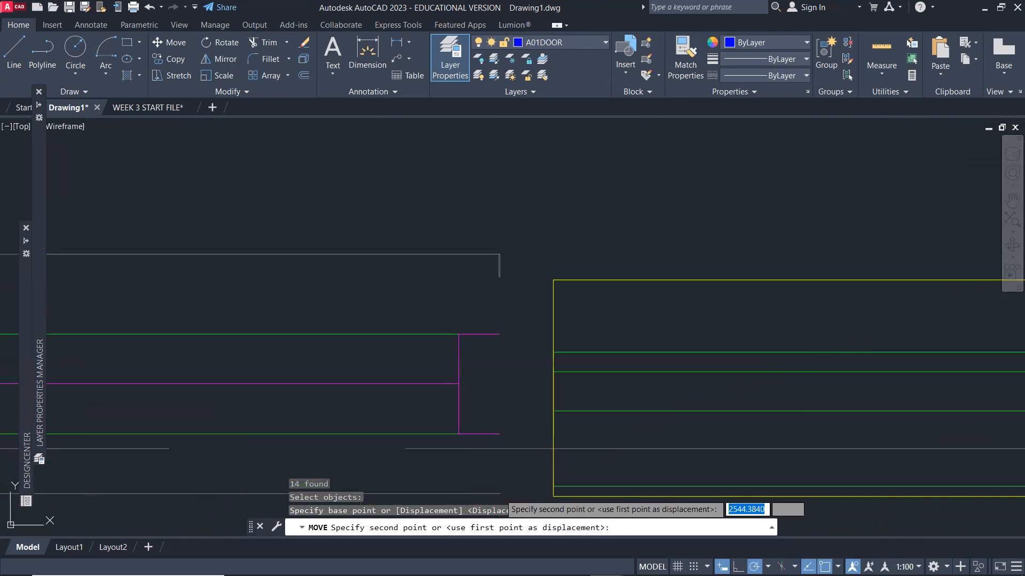
middle_click_drag(533, 492, 556, 403)
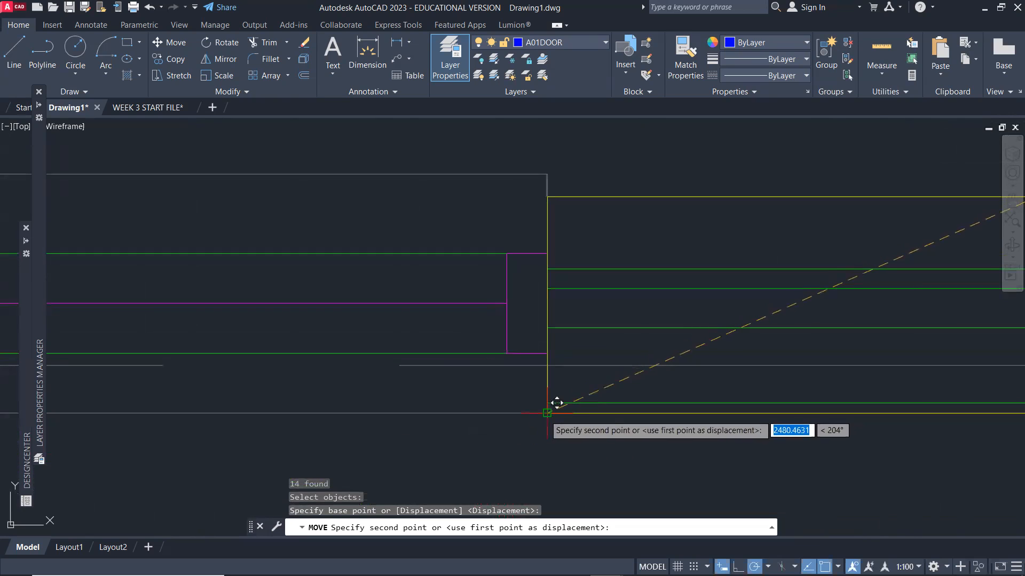
left_click(545, 414)
Delete the spare two-pane window lying outside the building below the lower wall.
scroll(569, 407, "down", 4)
scroll(533, 407, "down", 5)
middle_click_drag(606, 316, 716, 217)
middle_click_drag(679, 291, 660, 224)
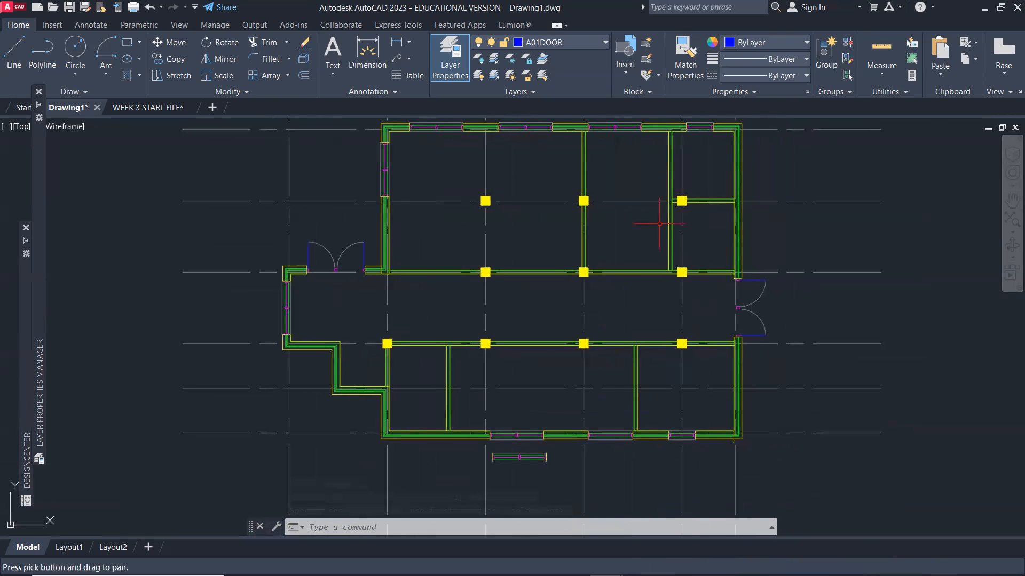
key("Escape")
scroll(488, 459, "up", 4)
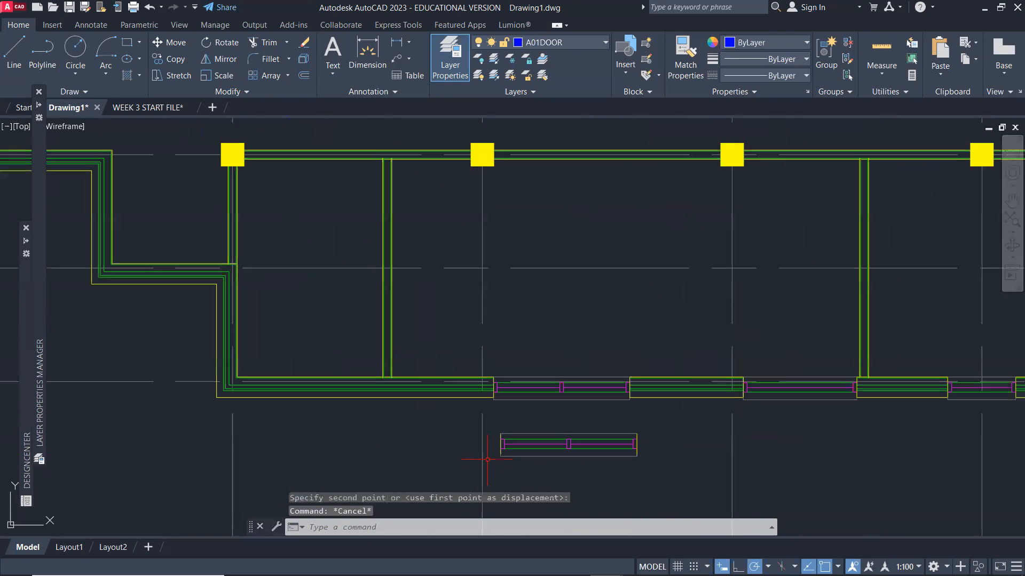
left_click(491, 431)
left_click(660, 474)
key("Delete")
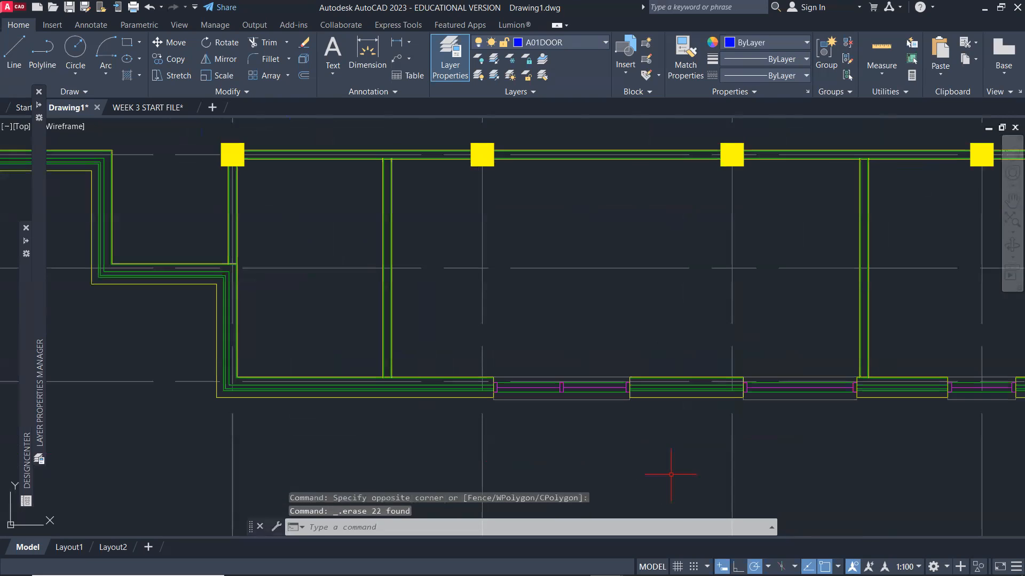
scroll(650, 423, "down", 4)
mouse_move(647, 378)
middle_mouse_down()
mouse_move(583, 415)
mouse_move(483, 437)
mouse_move(493, 421)
middle_mouse_up()
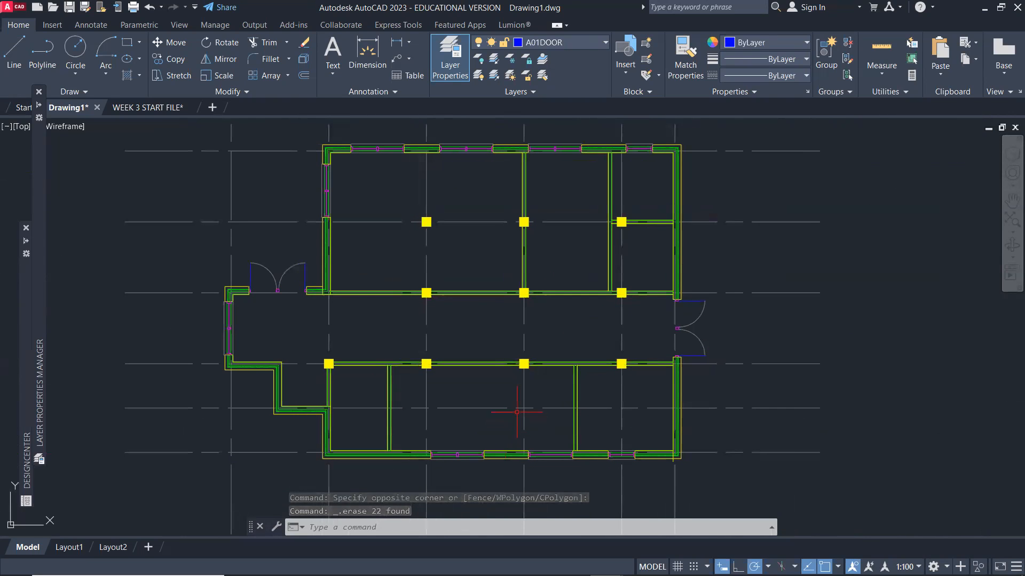